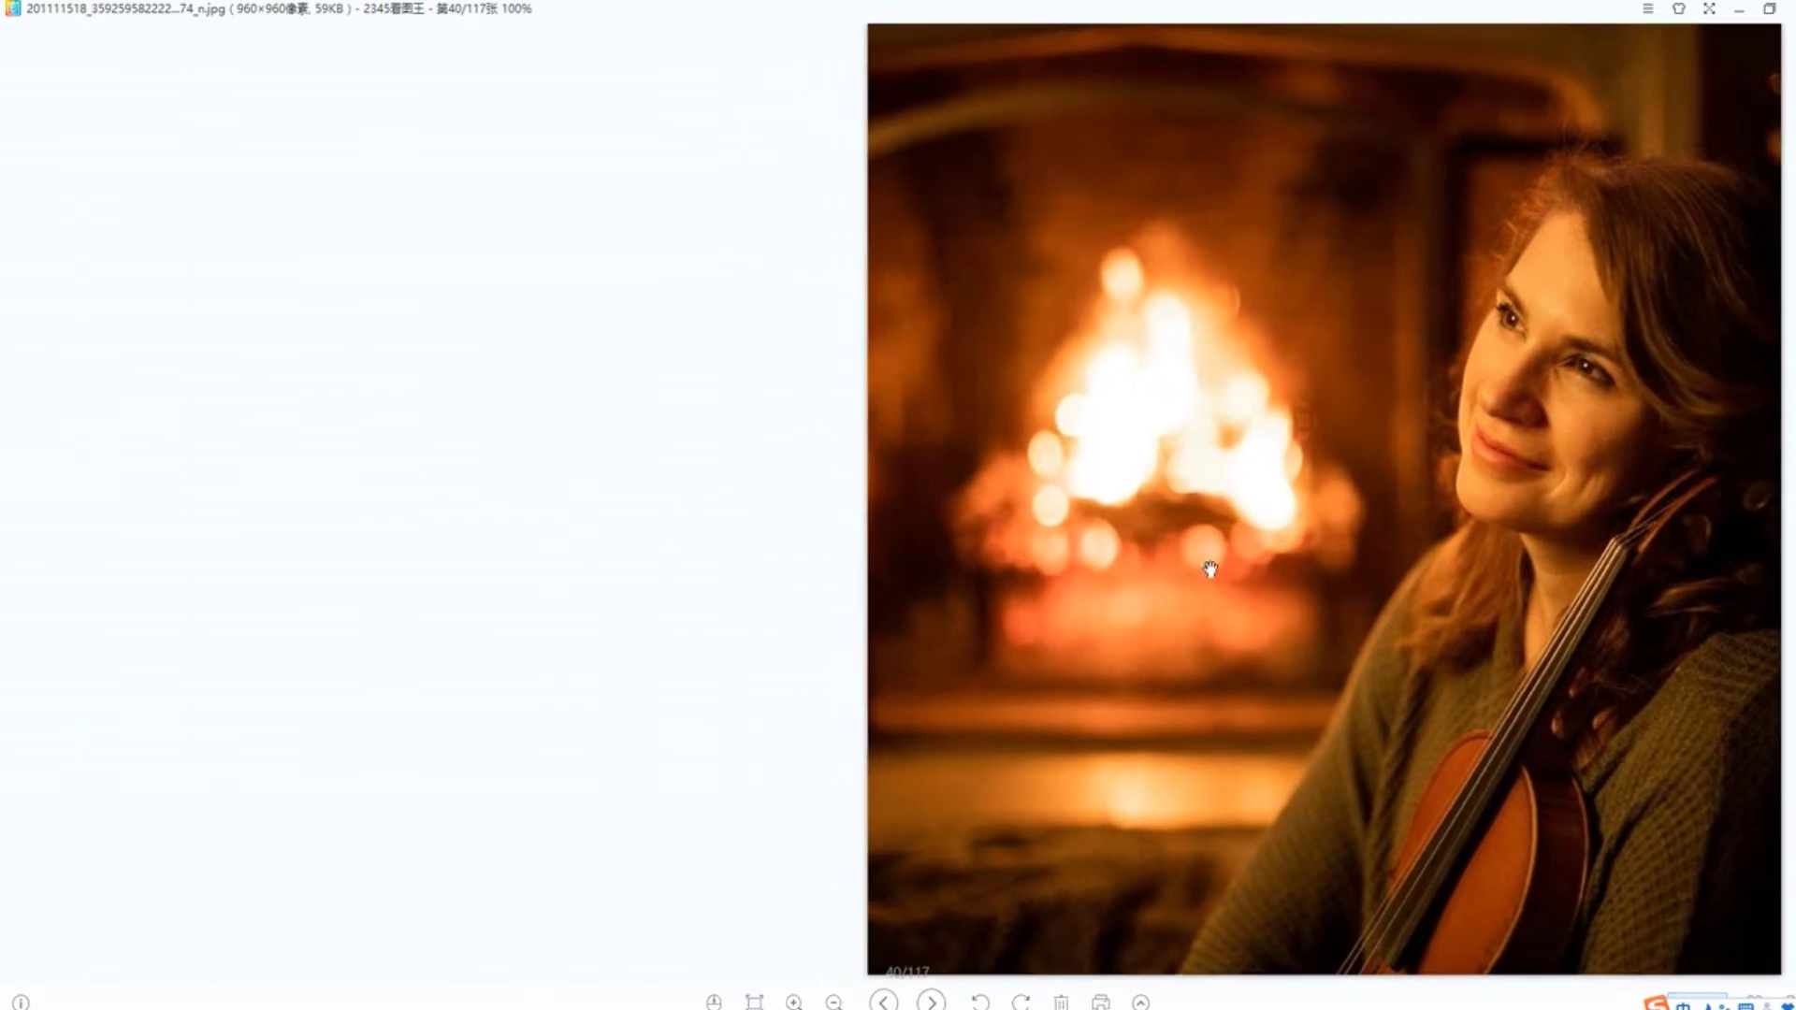
# Step: Create a new blank document 5600 pixels wide and 4500 pixels high, in RGB colour on a white background
pyautogui.click(796, 1000)
pyautogui.click(796, 1001)
pyautogui.scroll(-2, 1428, 506)
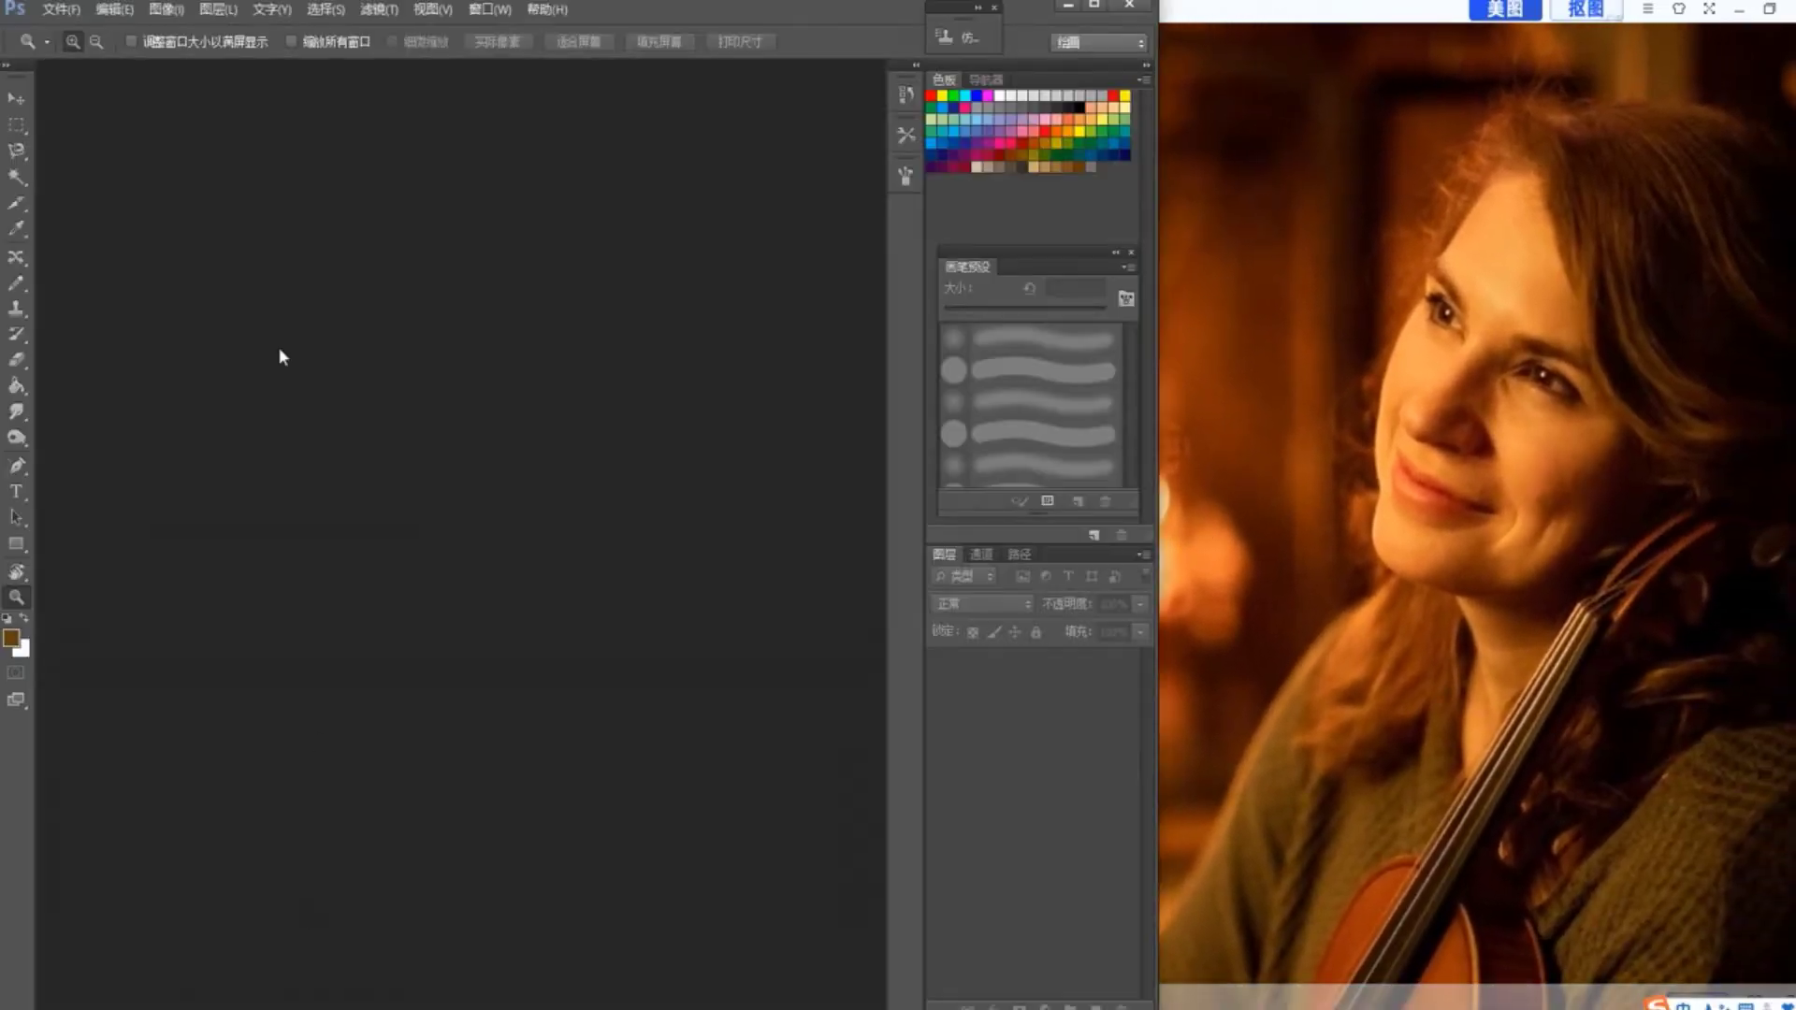
pyautogui.click(61, 9)
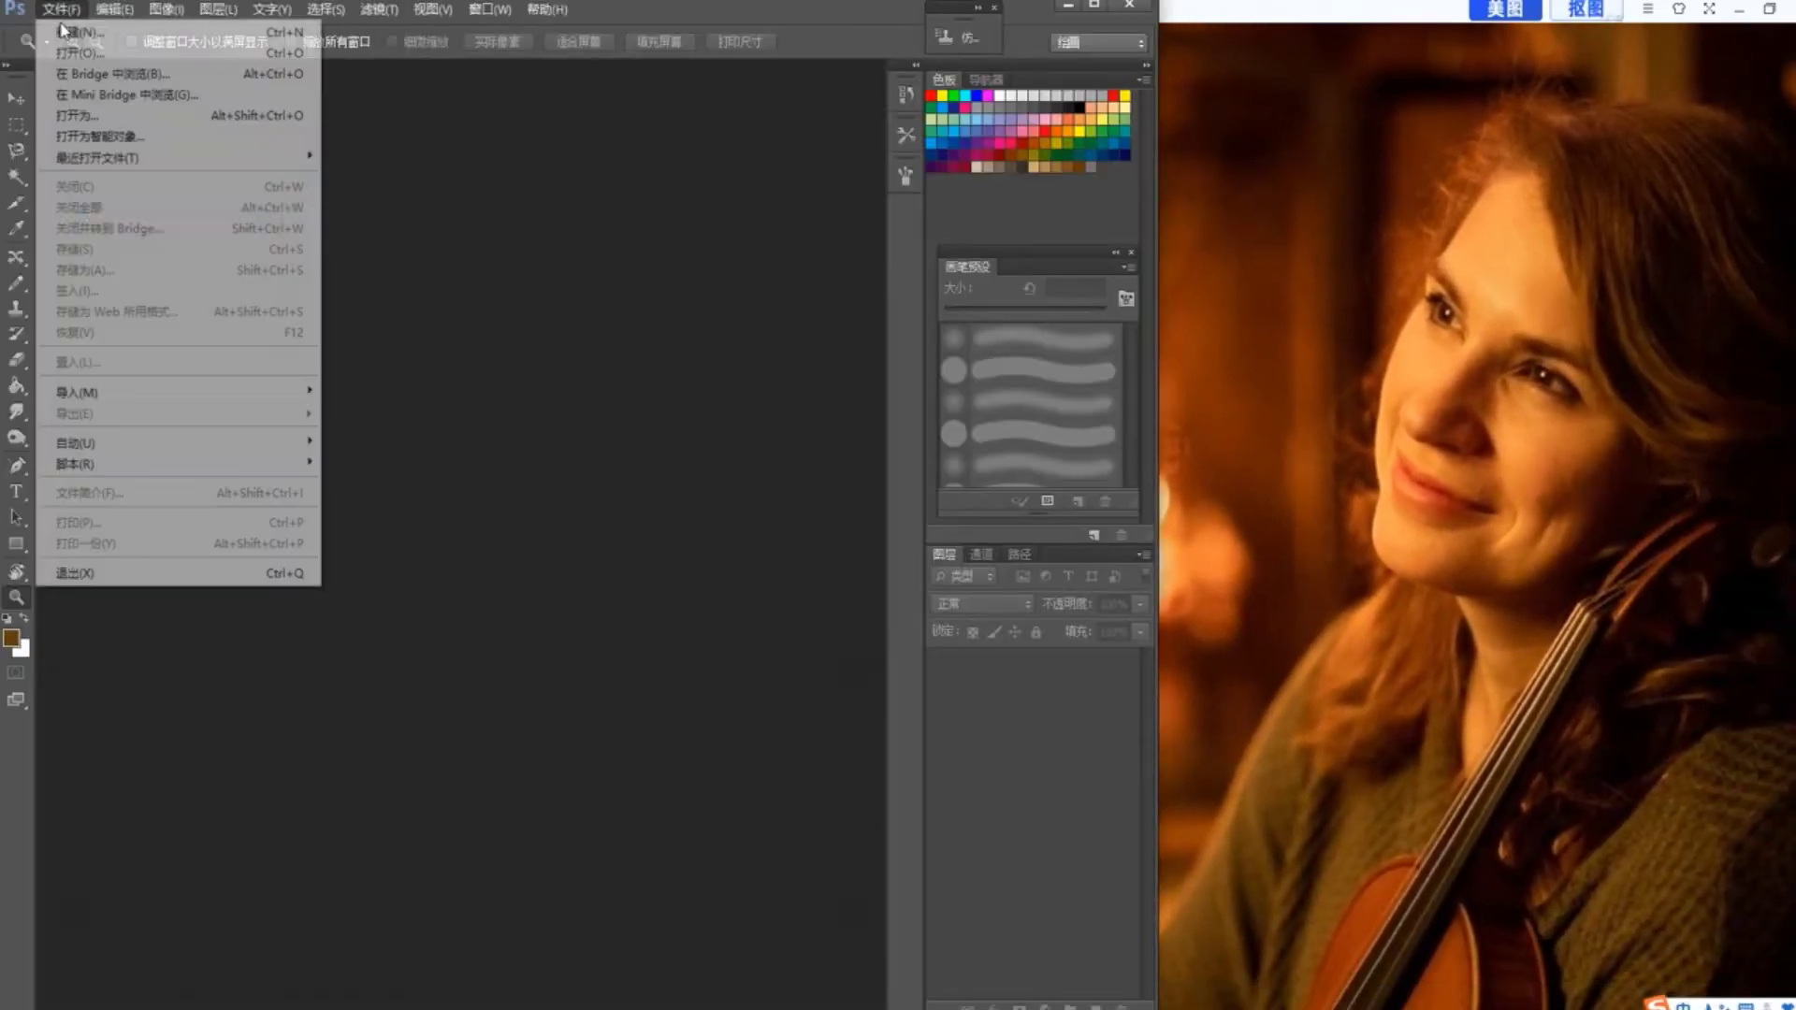
pyautogui.click(114, 30)
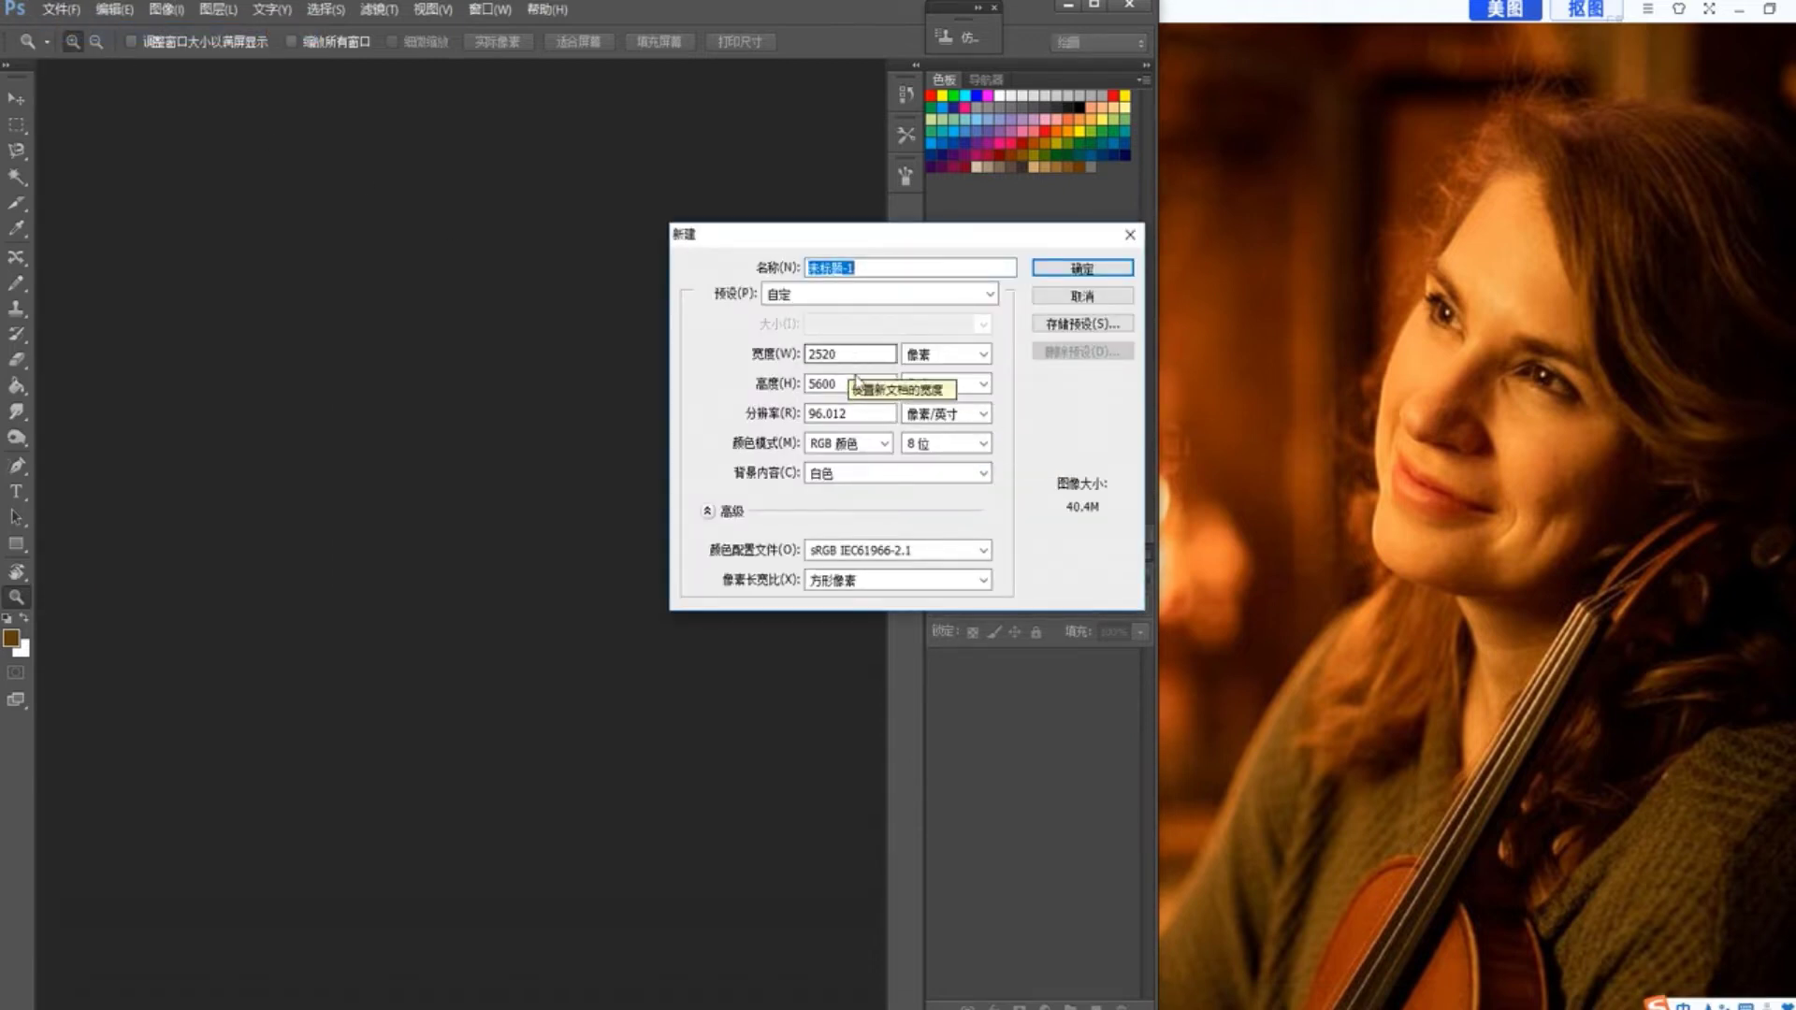
pyautogui.write('4500')
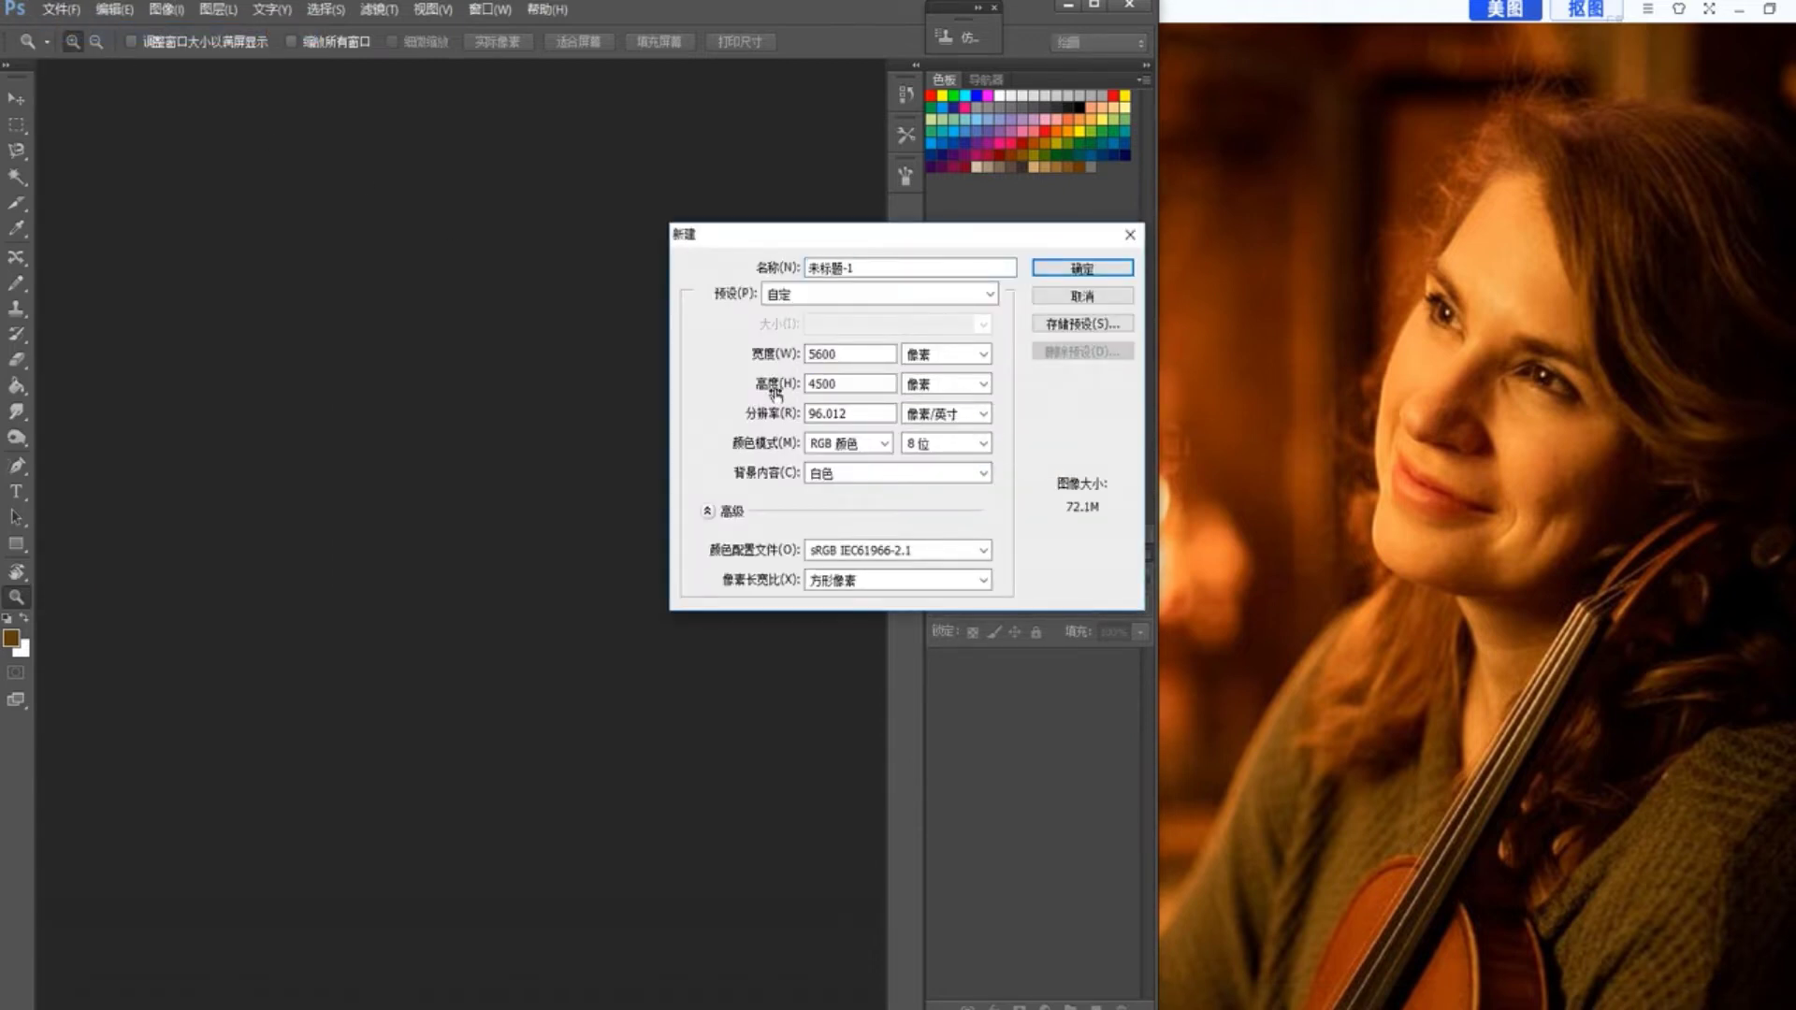
pyautogui.press('Return')
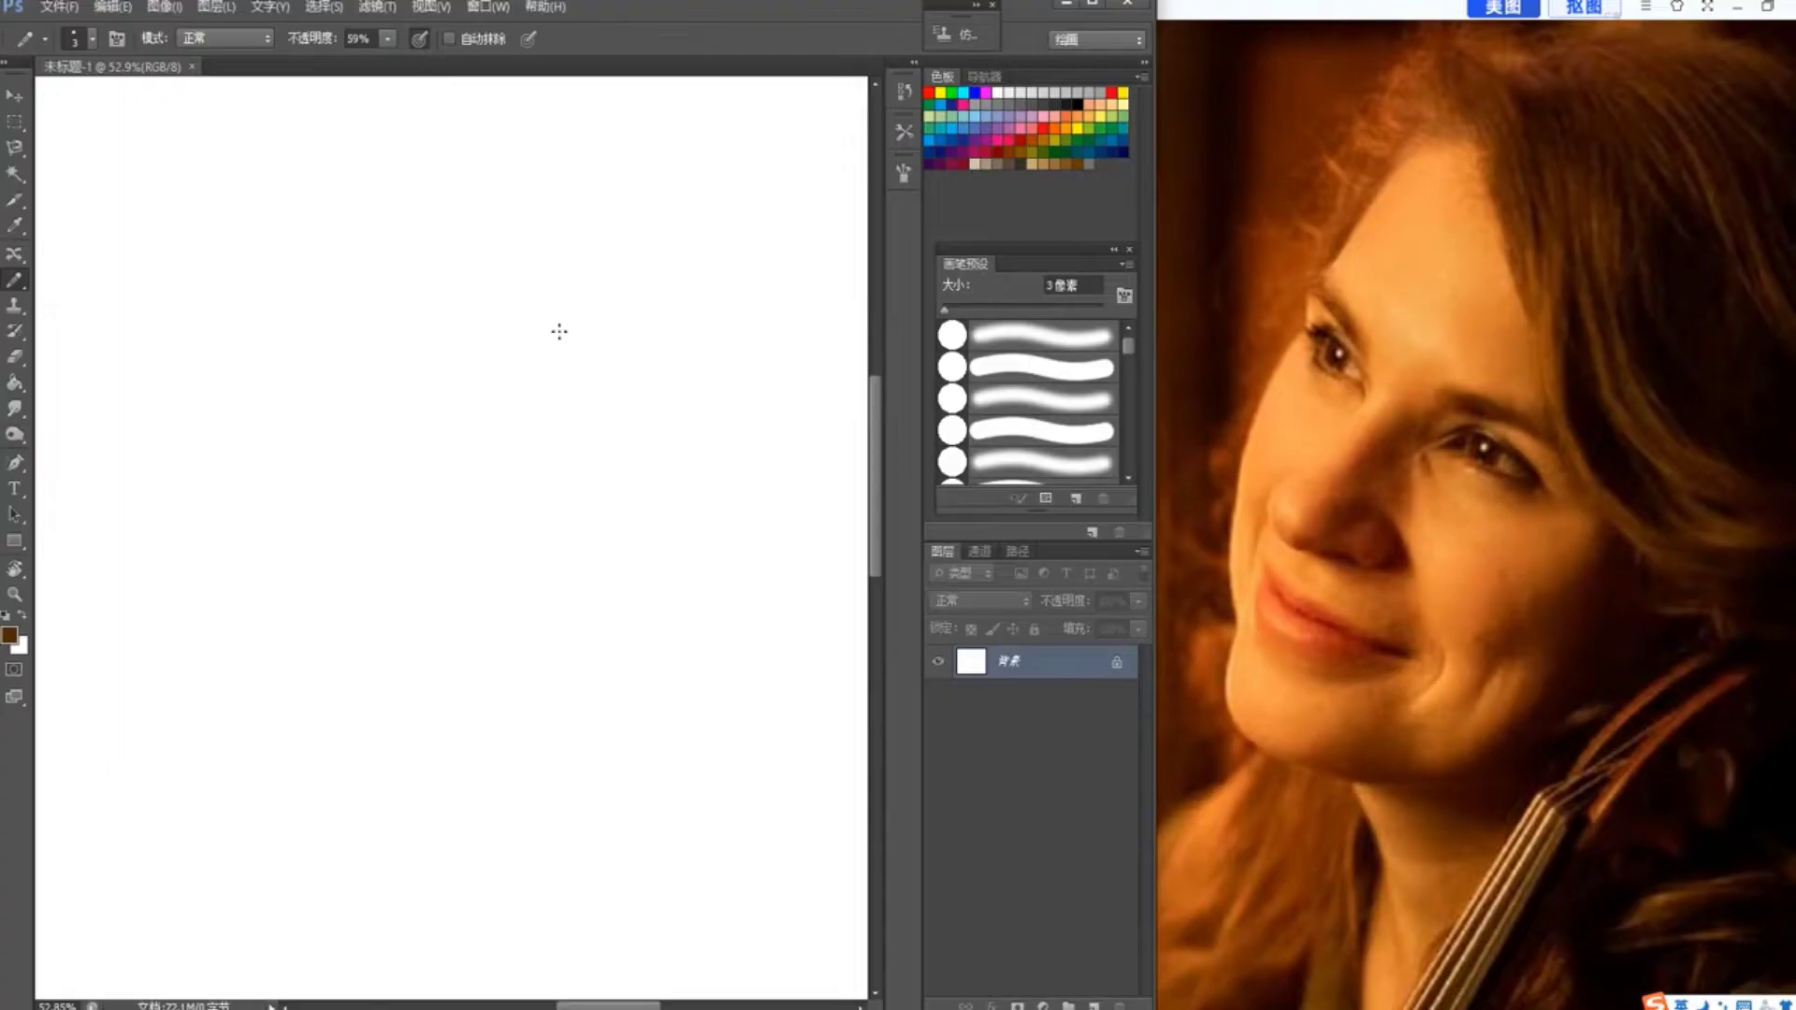
# Step: Draw the first curved lid line of the far eye and set the foreground colour to dark brown #3f2e1f
pyautogui.moveTo(516, 361); pyautogui.dragTo(514, 353)
pyautogui.click(17, 596)
pyautogui.moveTo(397, 381)
pyautogui.mouseDown()
pyautogui.moveTo(420, 421)
pyautogui.moveTo(513, 445)
pyautogui.mouseUp()
pyautogui.press('b')
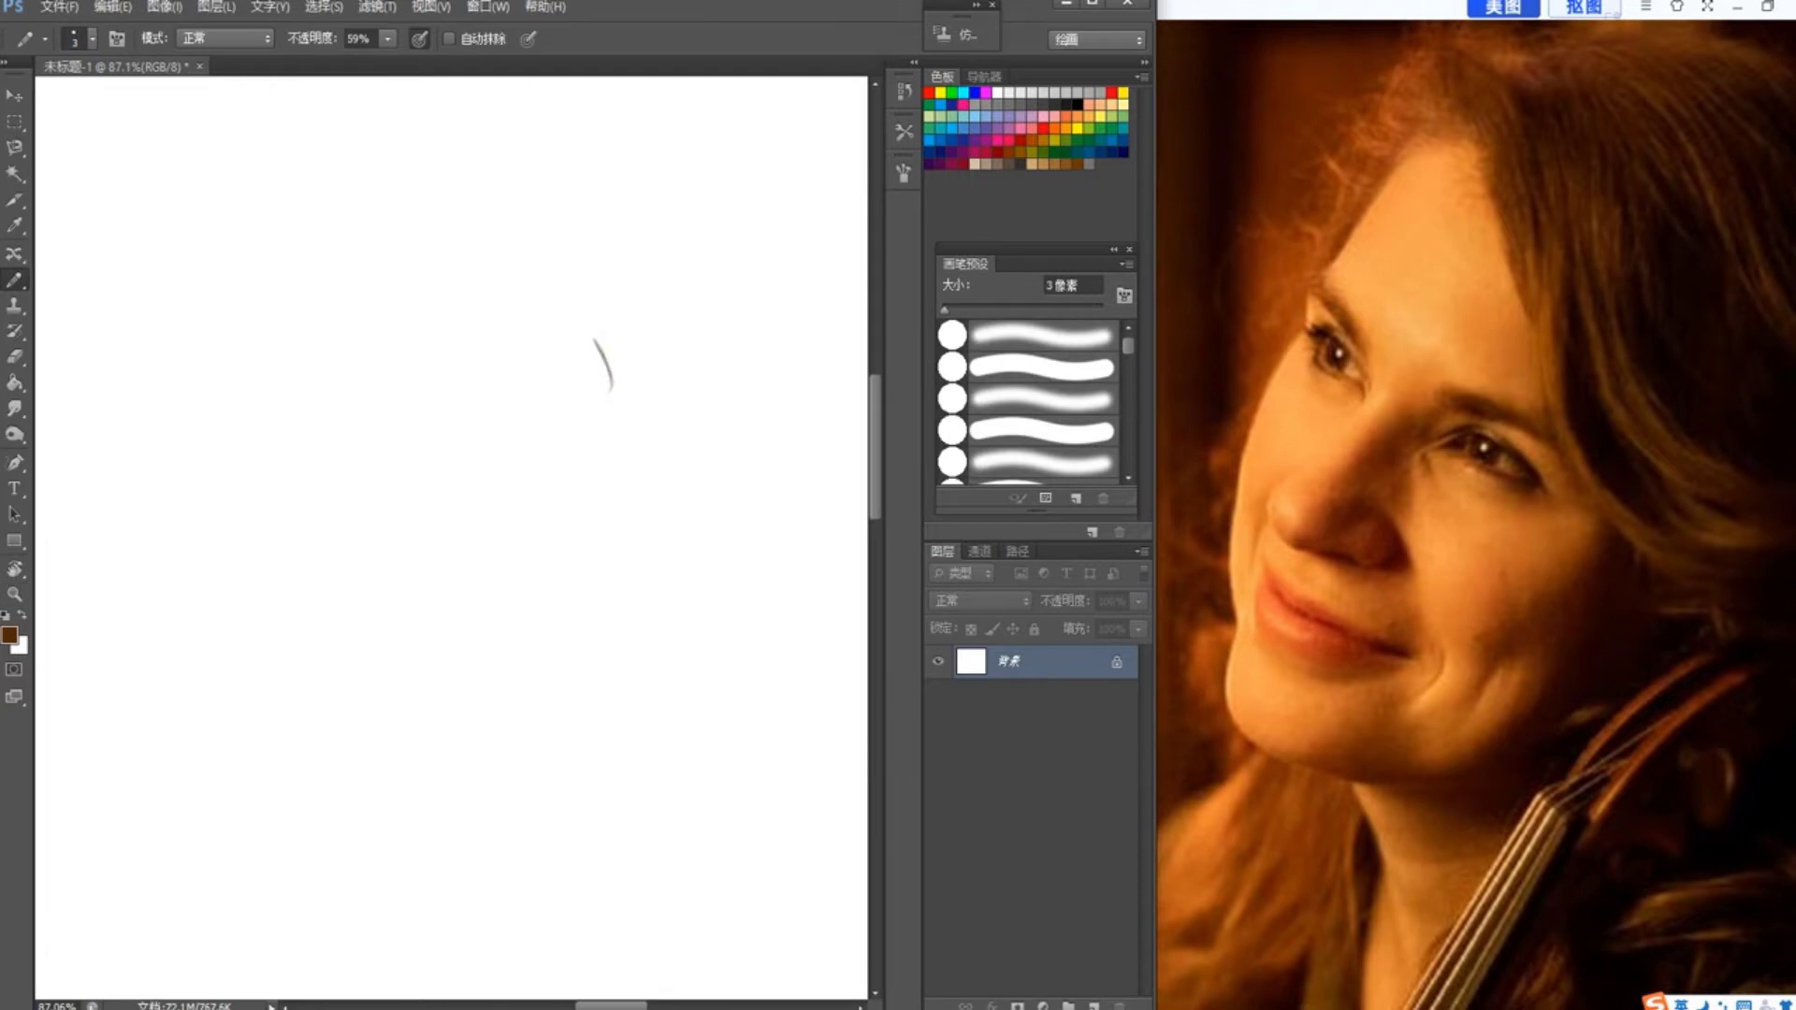
pyautogui.click(11, 637)
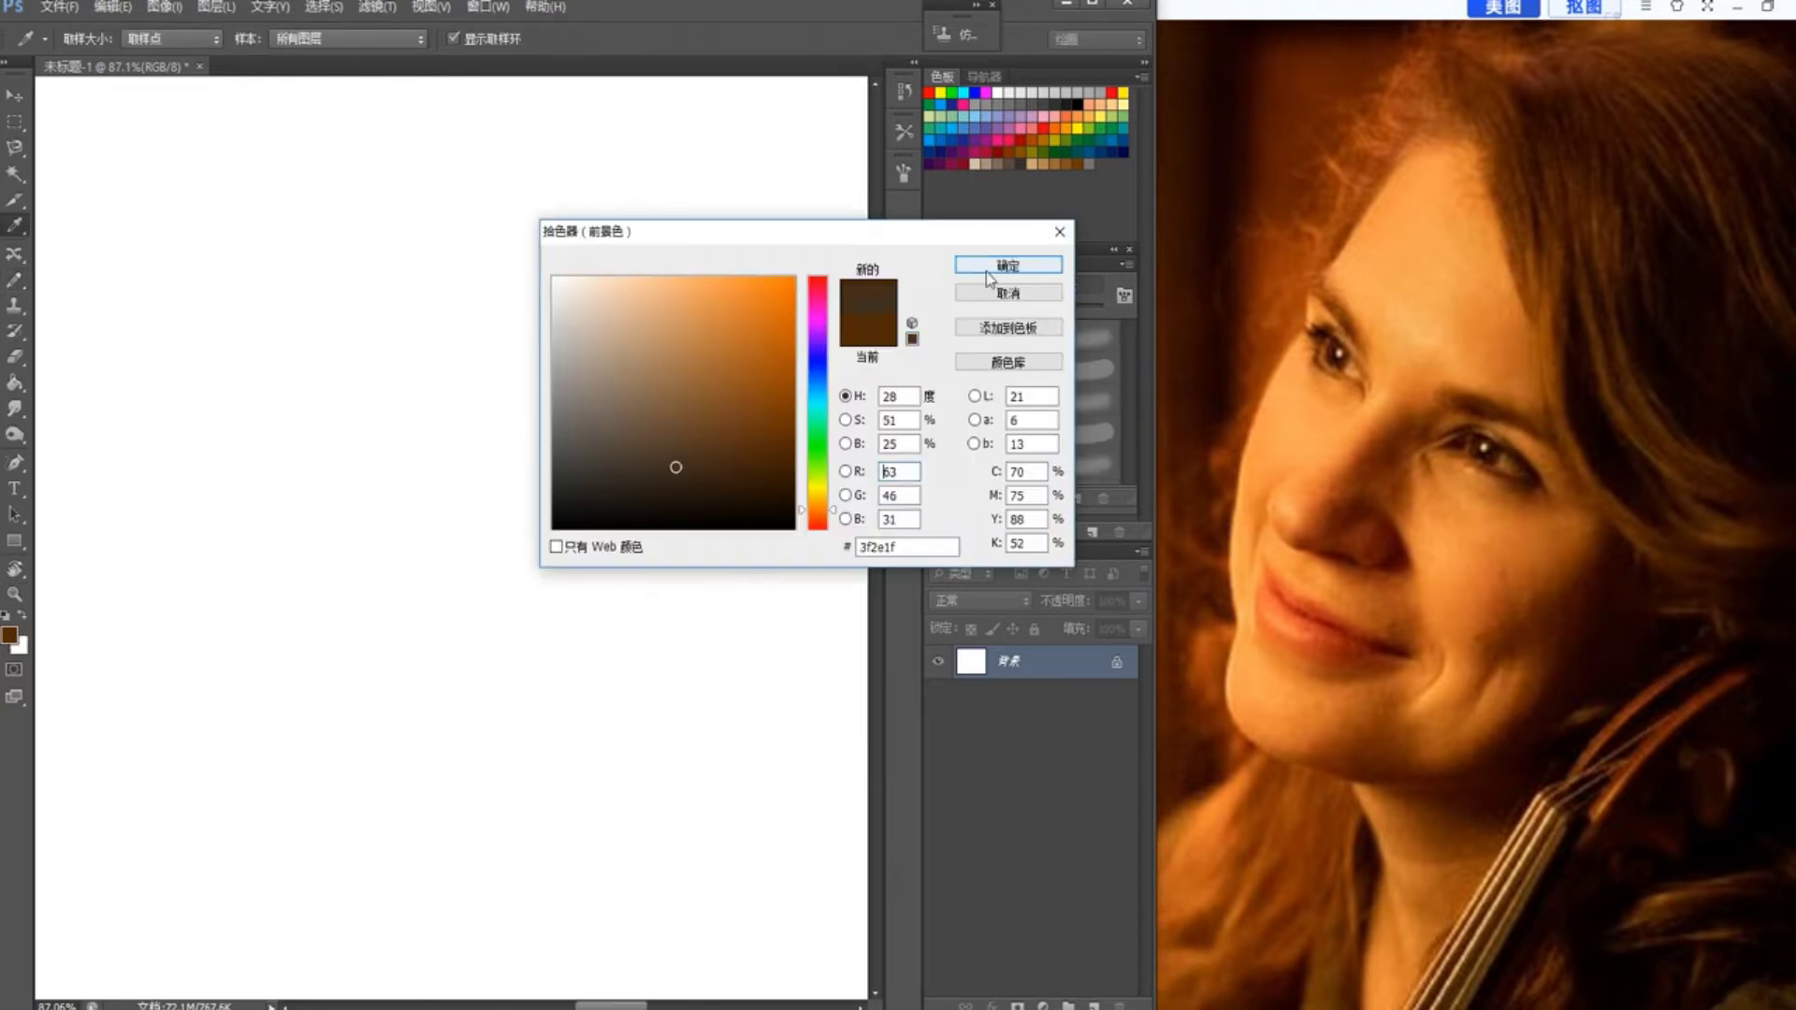
pyautogui.click(977, 264)
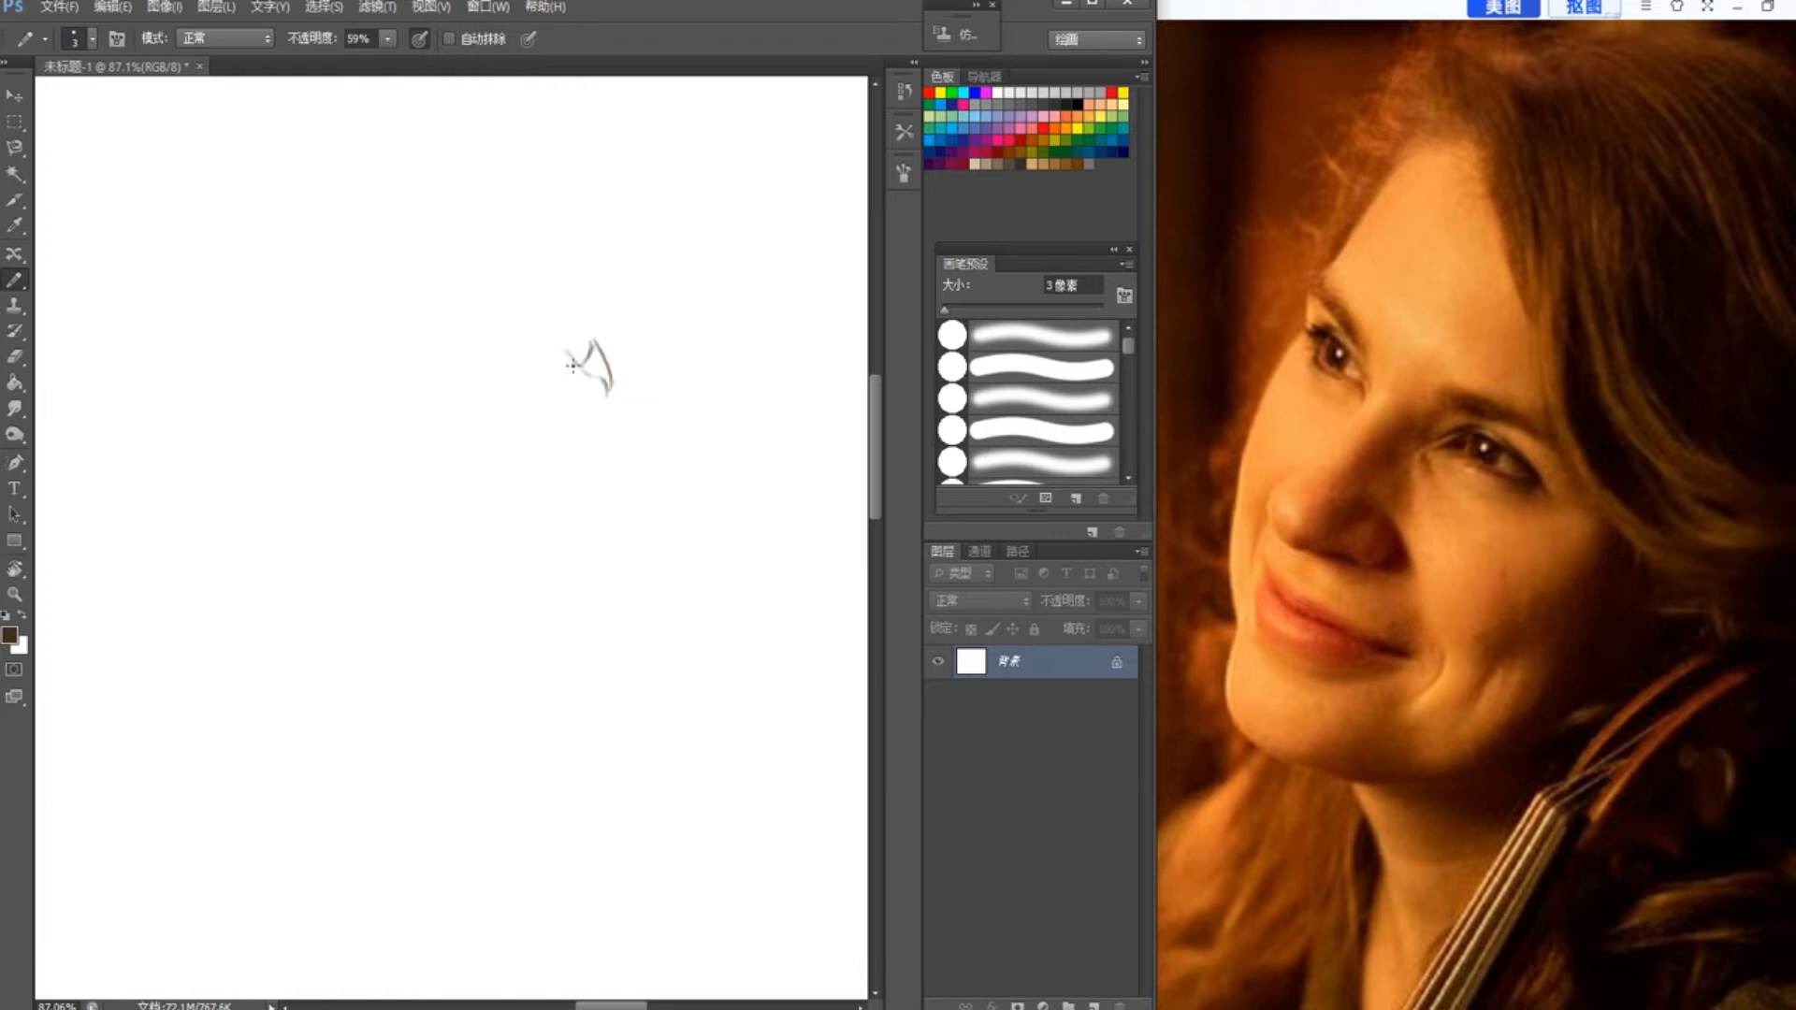
# Step: Sketch the far eye's lids, iris and lashes with the 3 px pencil, following the reference photo
pyautogui.scroll(2, 569, 337)
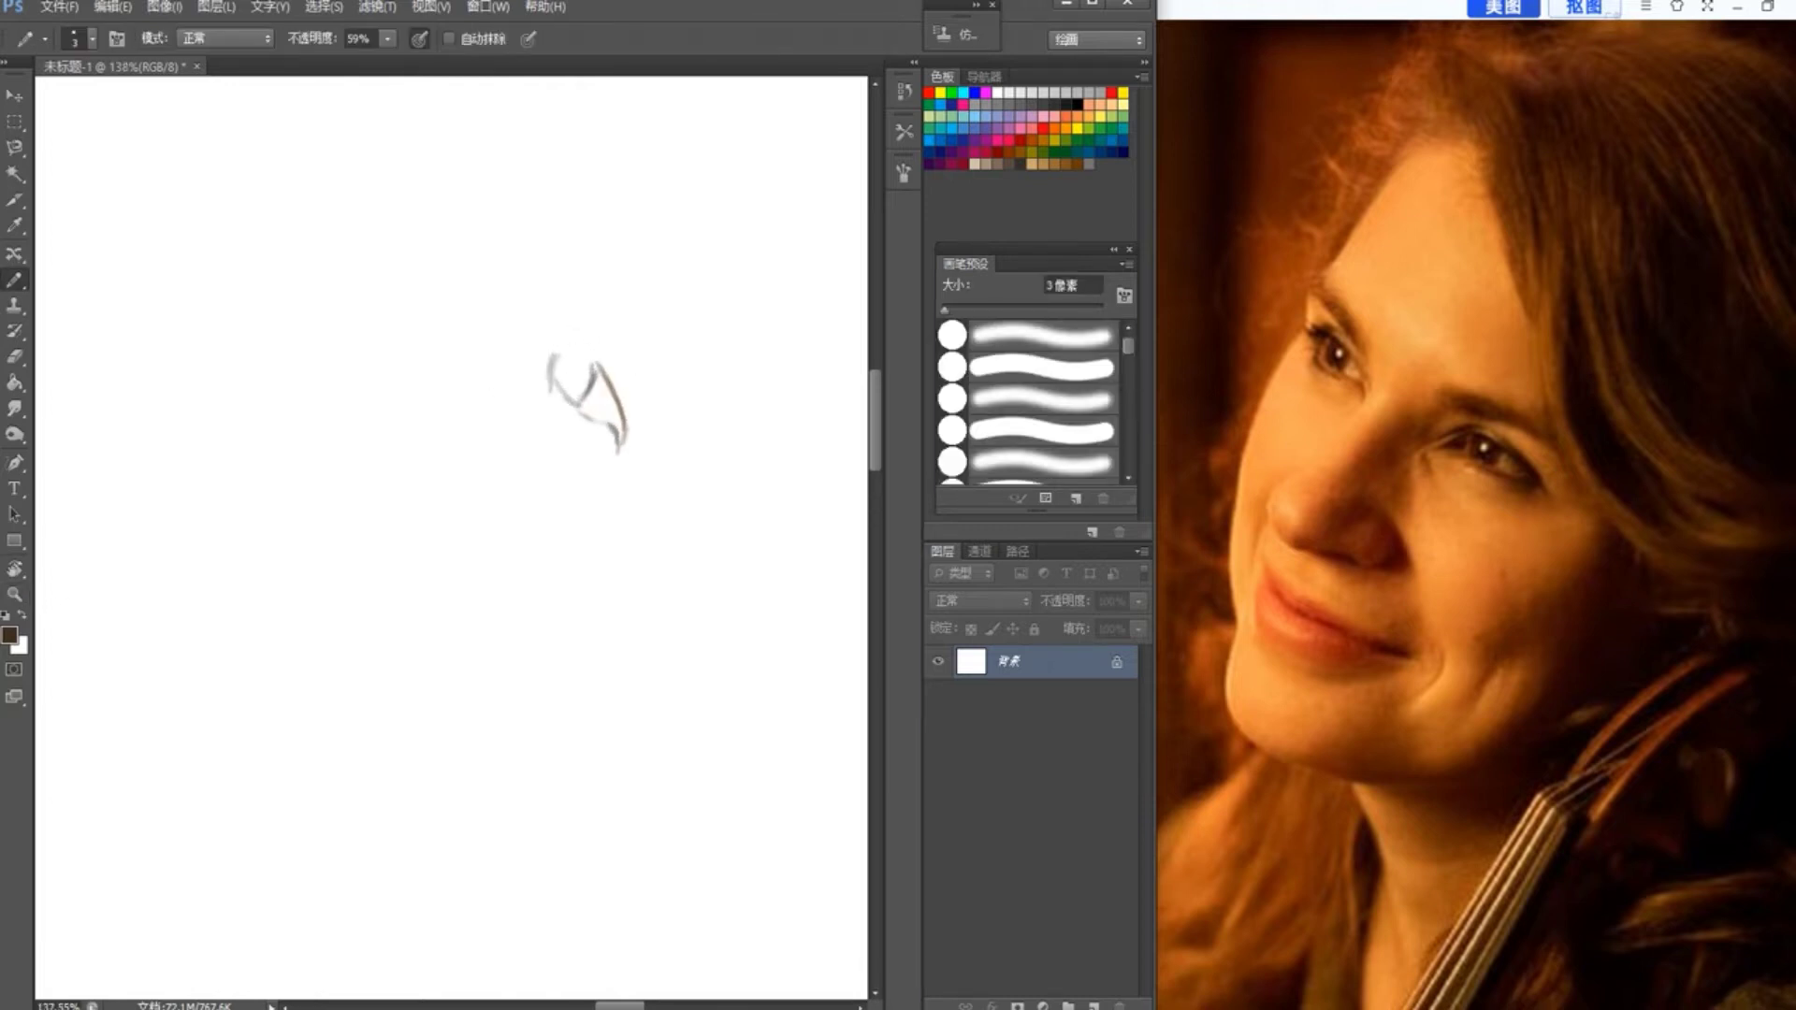
pyautogui.moveTo(583, 411); pyautogui.dragTo(565, 330)
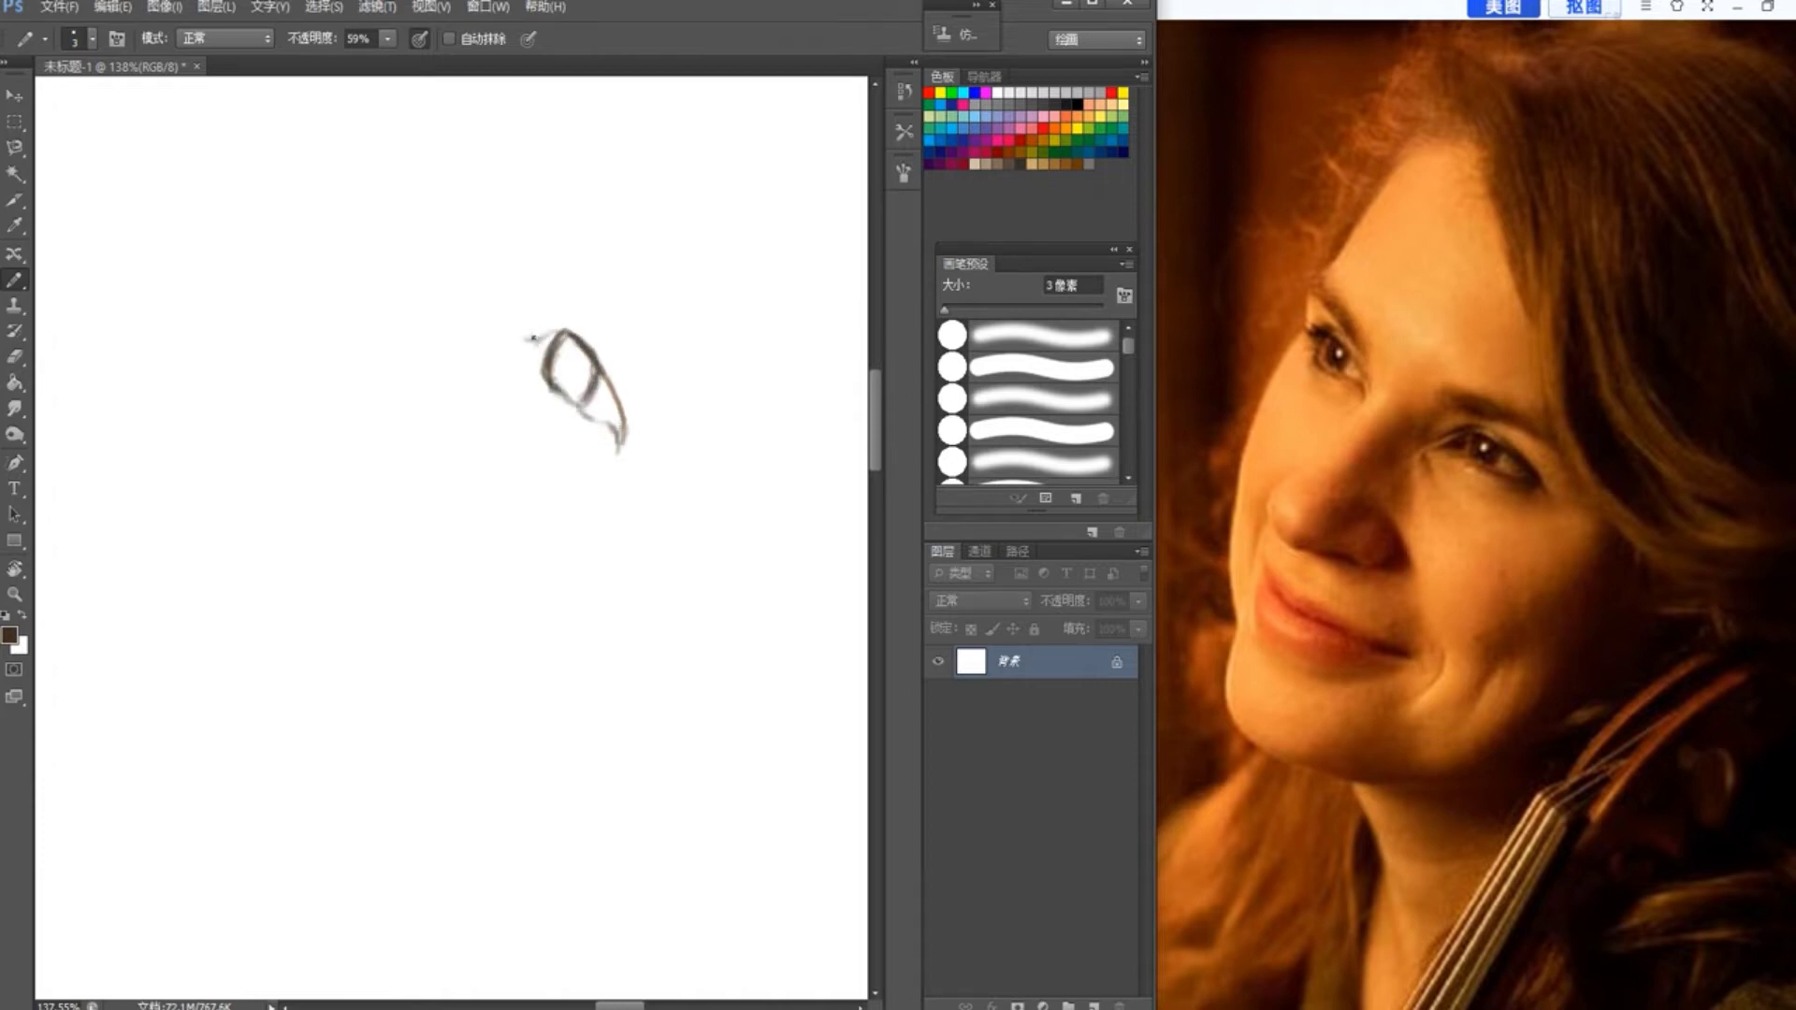
pyautogui.moveTo(571, 413); pyautogui.dragTo(537, 381)
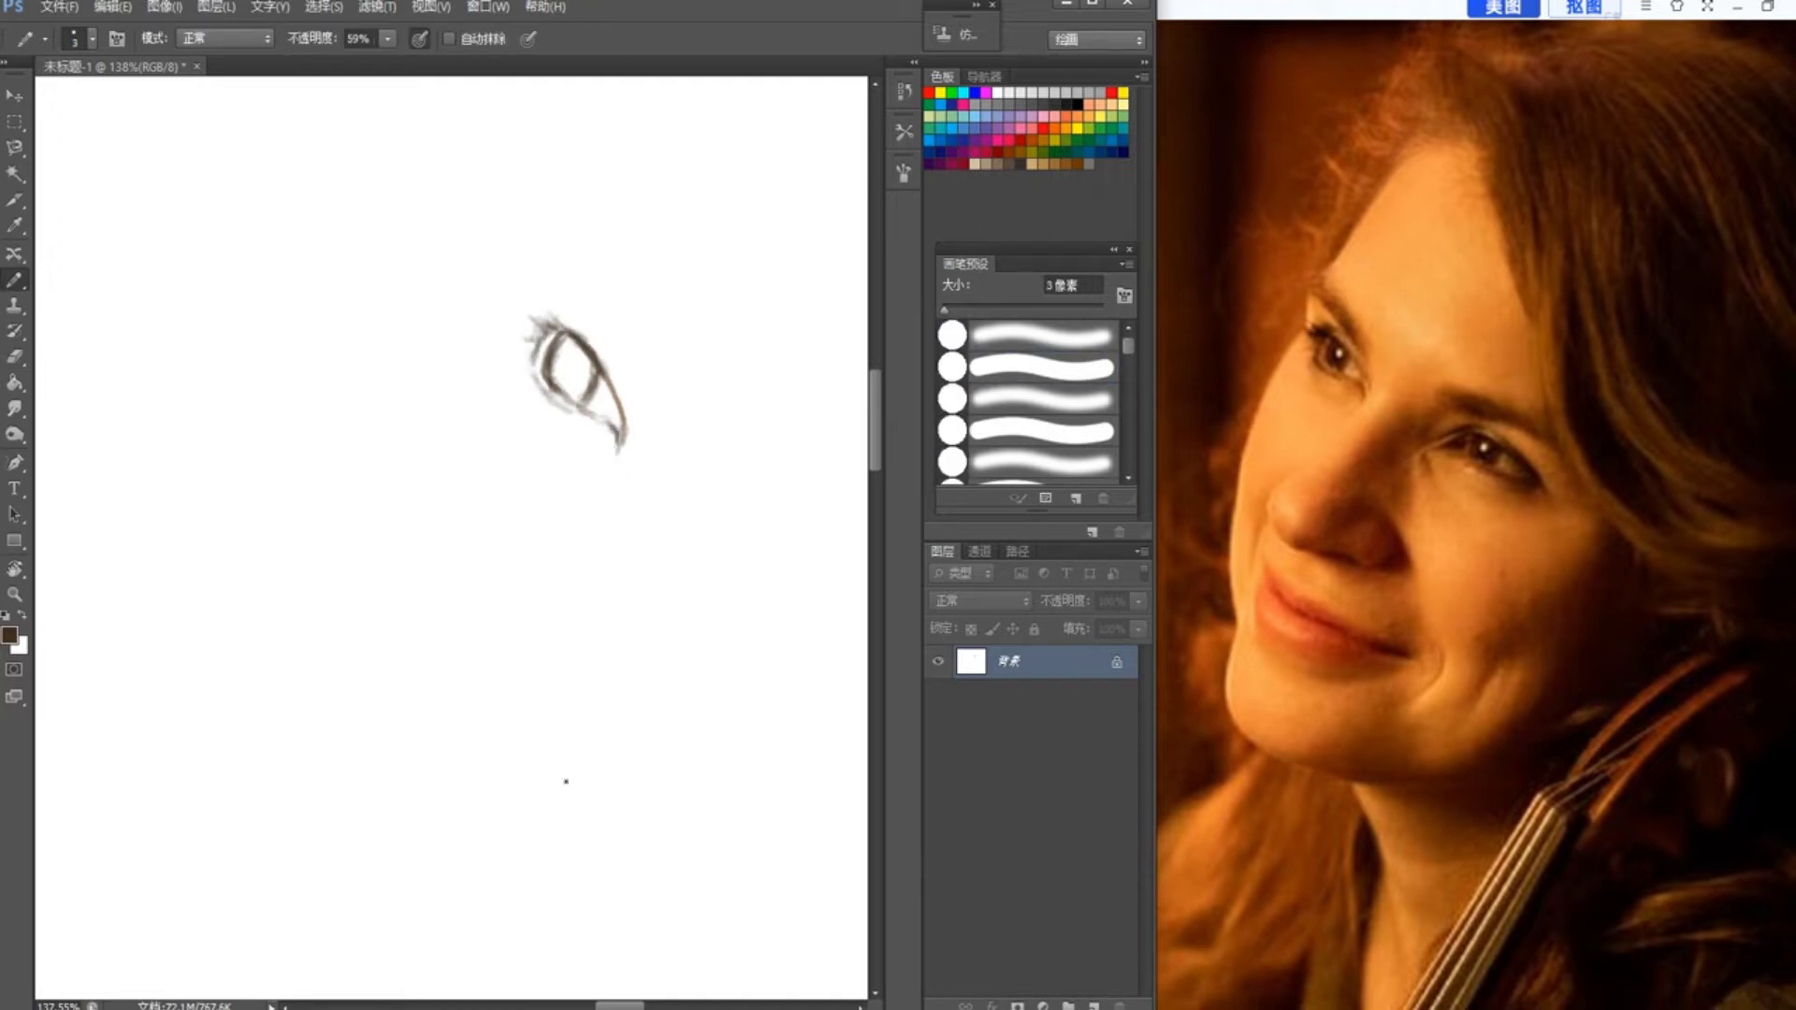
# Step: Sketch the near eye's lids, iris and corners below and beside the far eye, cleaning stray lines with the eraser
pyautogui.hscroll(3, 605, 508)
pyautogui.moveTo(584, 515)
pyautogui.mouseDown()
pyautogui.moveTo(703, 494)
pyautogui.moveTo(683, 518)
pyautogui.moveTo(703, 550)
pyautogui.moveTo(651, 510)
pyautogui.moveTo(653, 537)
pyautogui.moveTo(703, 541)
pyautogui.mouseUp()
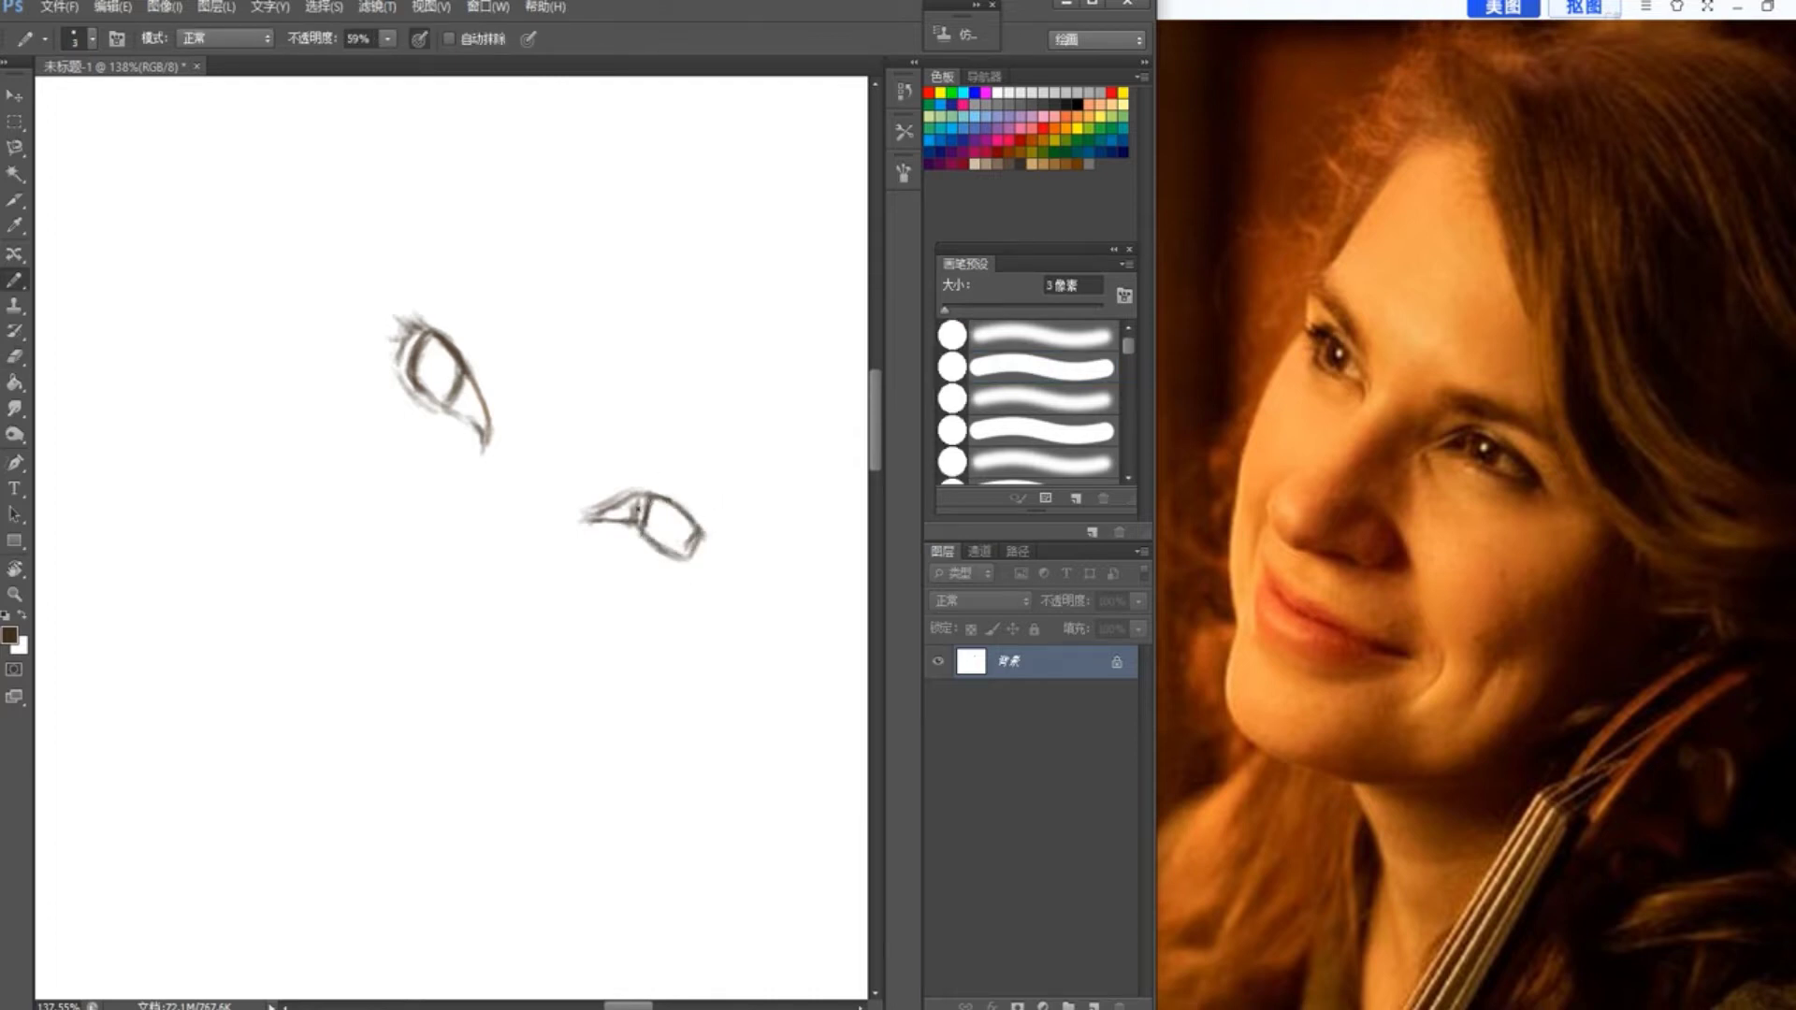
pyautogui.moveTo(684, 510); pyautogui.dragTo(739, 572)
pyautogui.press('e')
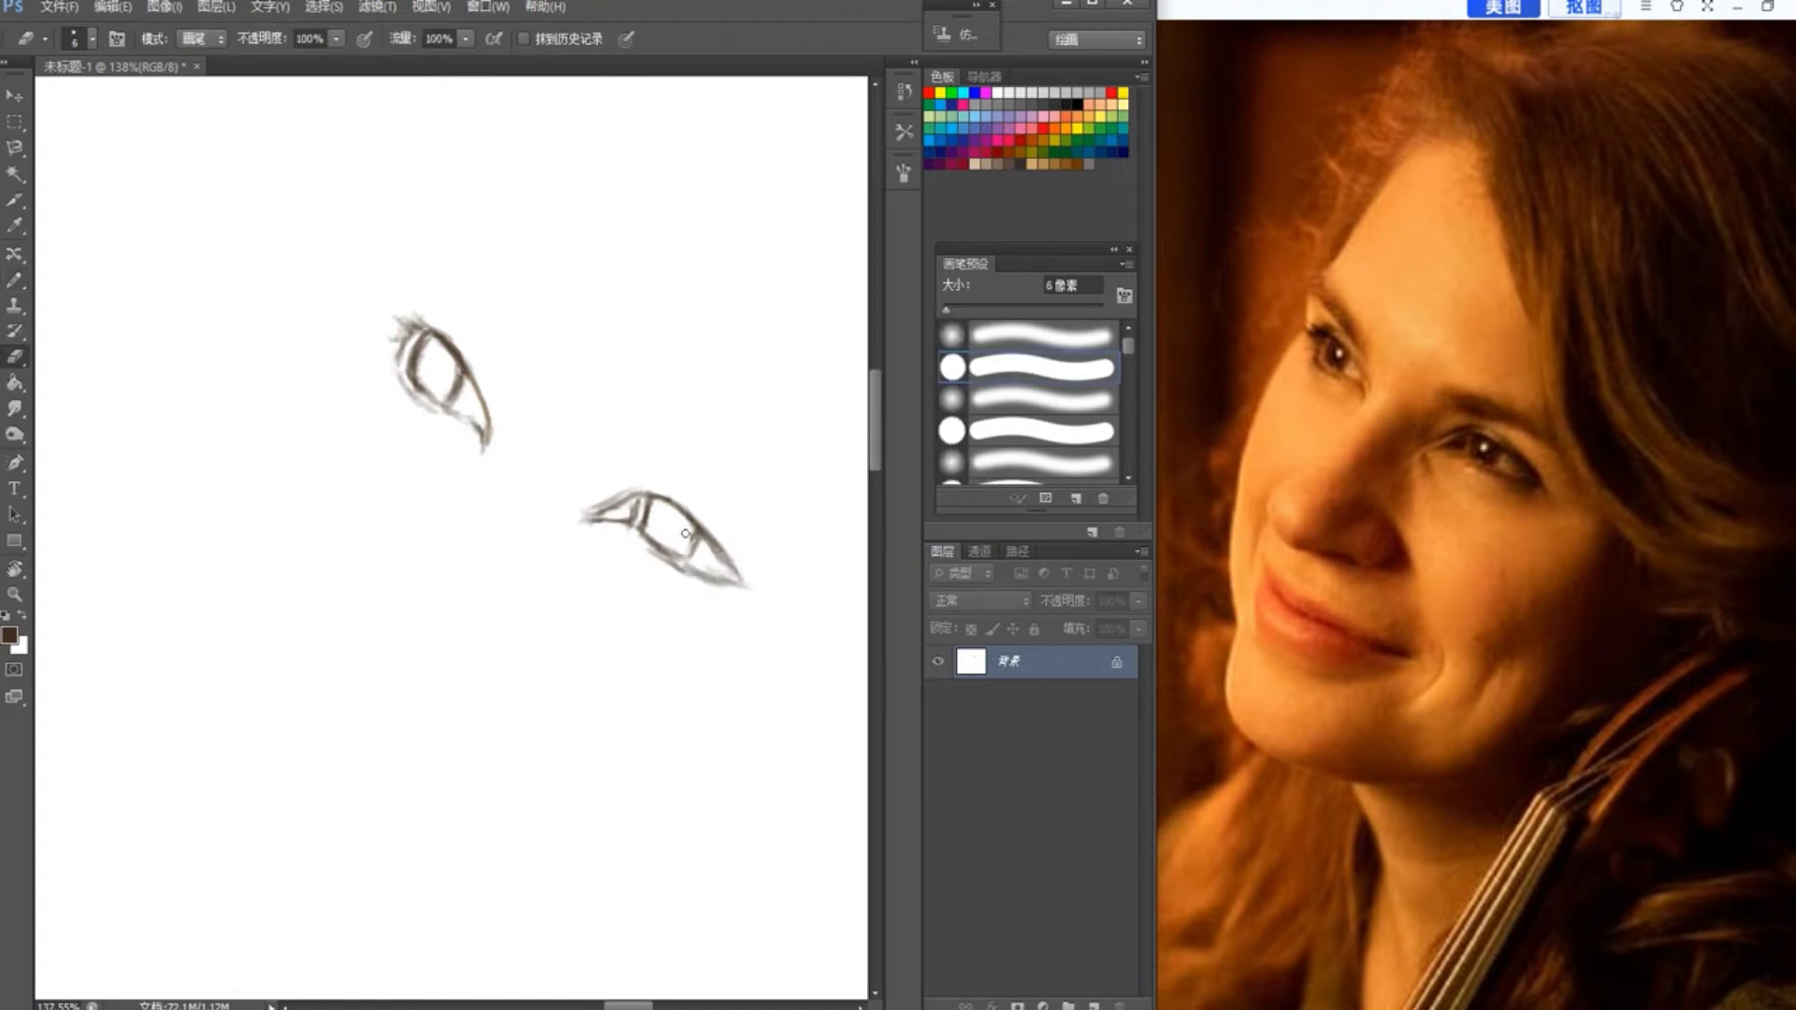
pyautogui.press('b')
pyautogui.moveTo(675, 503); pyautogui.dragTo(745, 572)
pyautogui.press('e')
pyautogui.press('b')
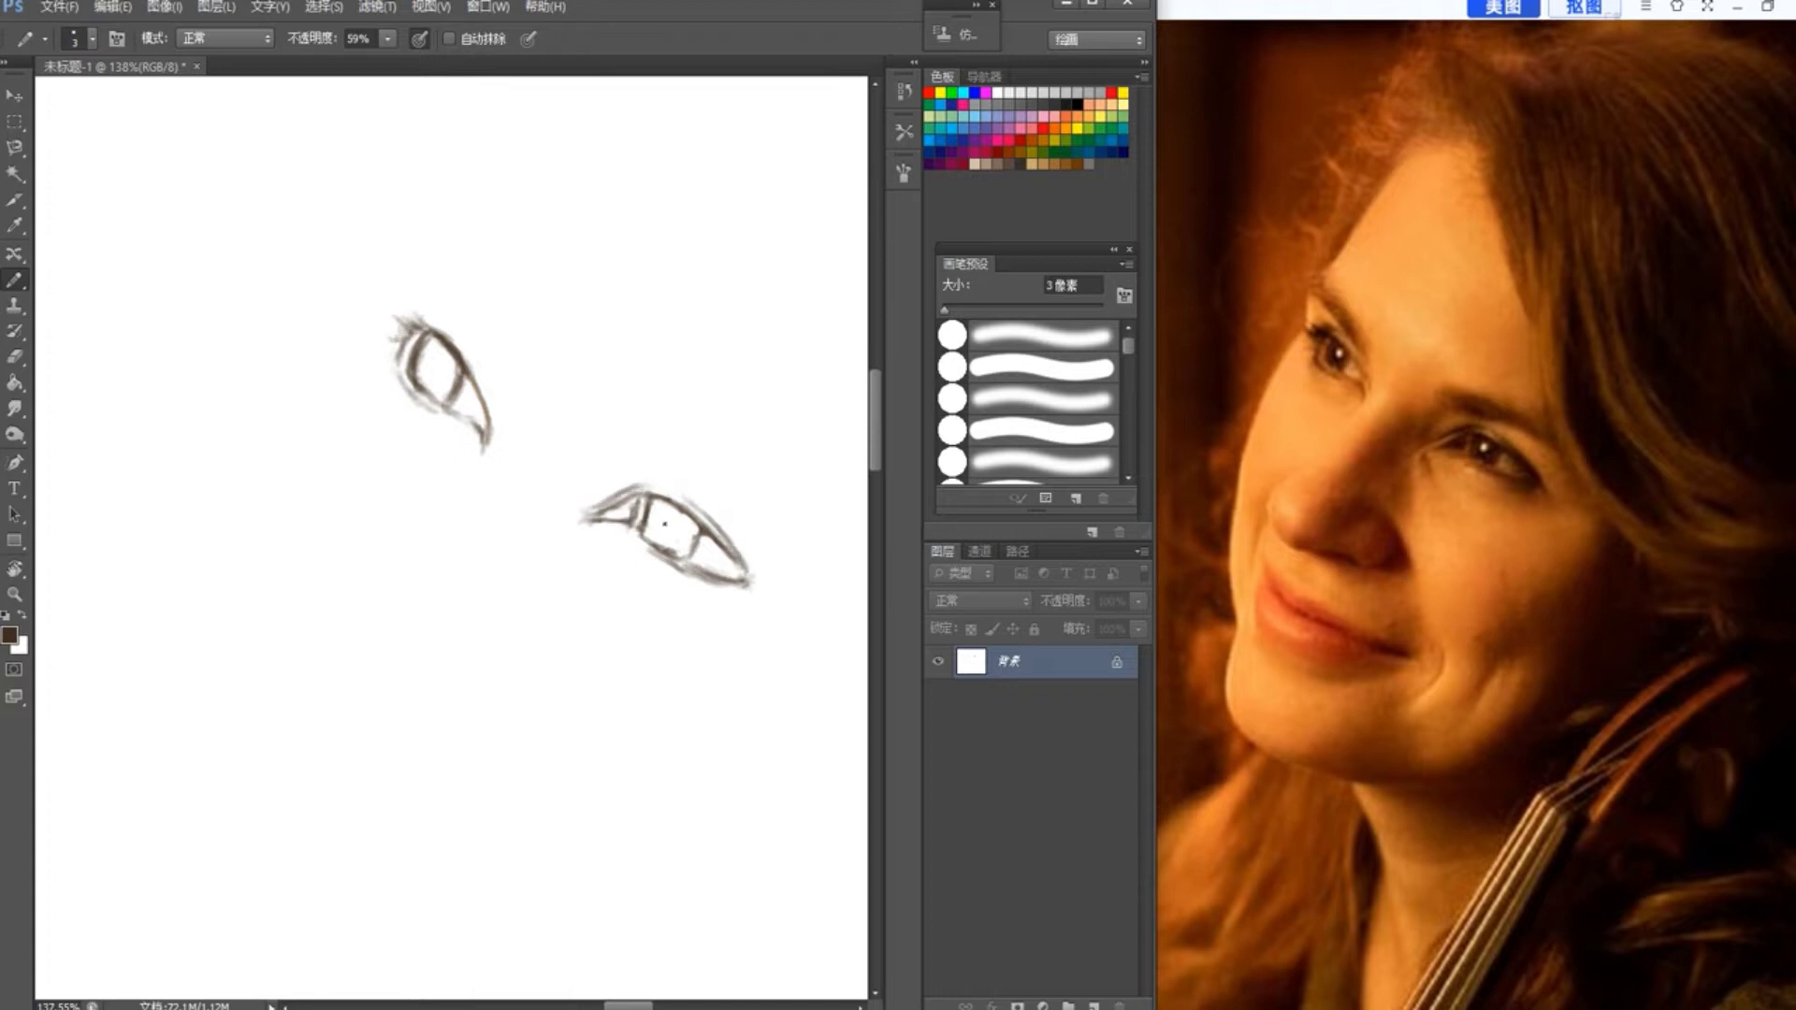
pyautogui.press('e')
pyautogui.press('b')
# Step: Sketch the nose bridge, tip and nostril outline below the eyes, using 34% pencil opacity and an enlarged tip
pyautogui.moveTo(496, 407); pyautogui.dragTo(449, 491)
pyautogui.press('3')
pyautogui.press('4')
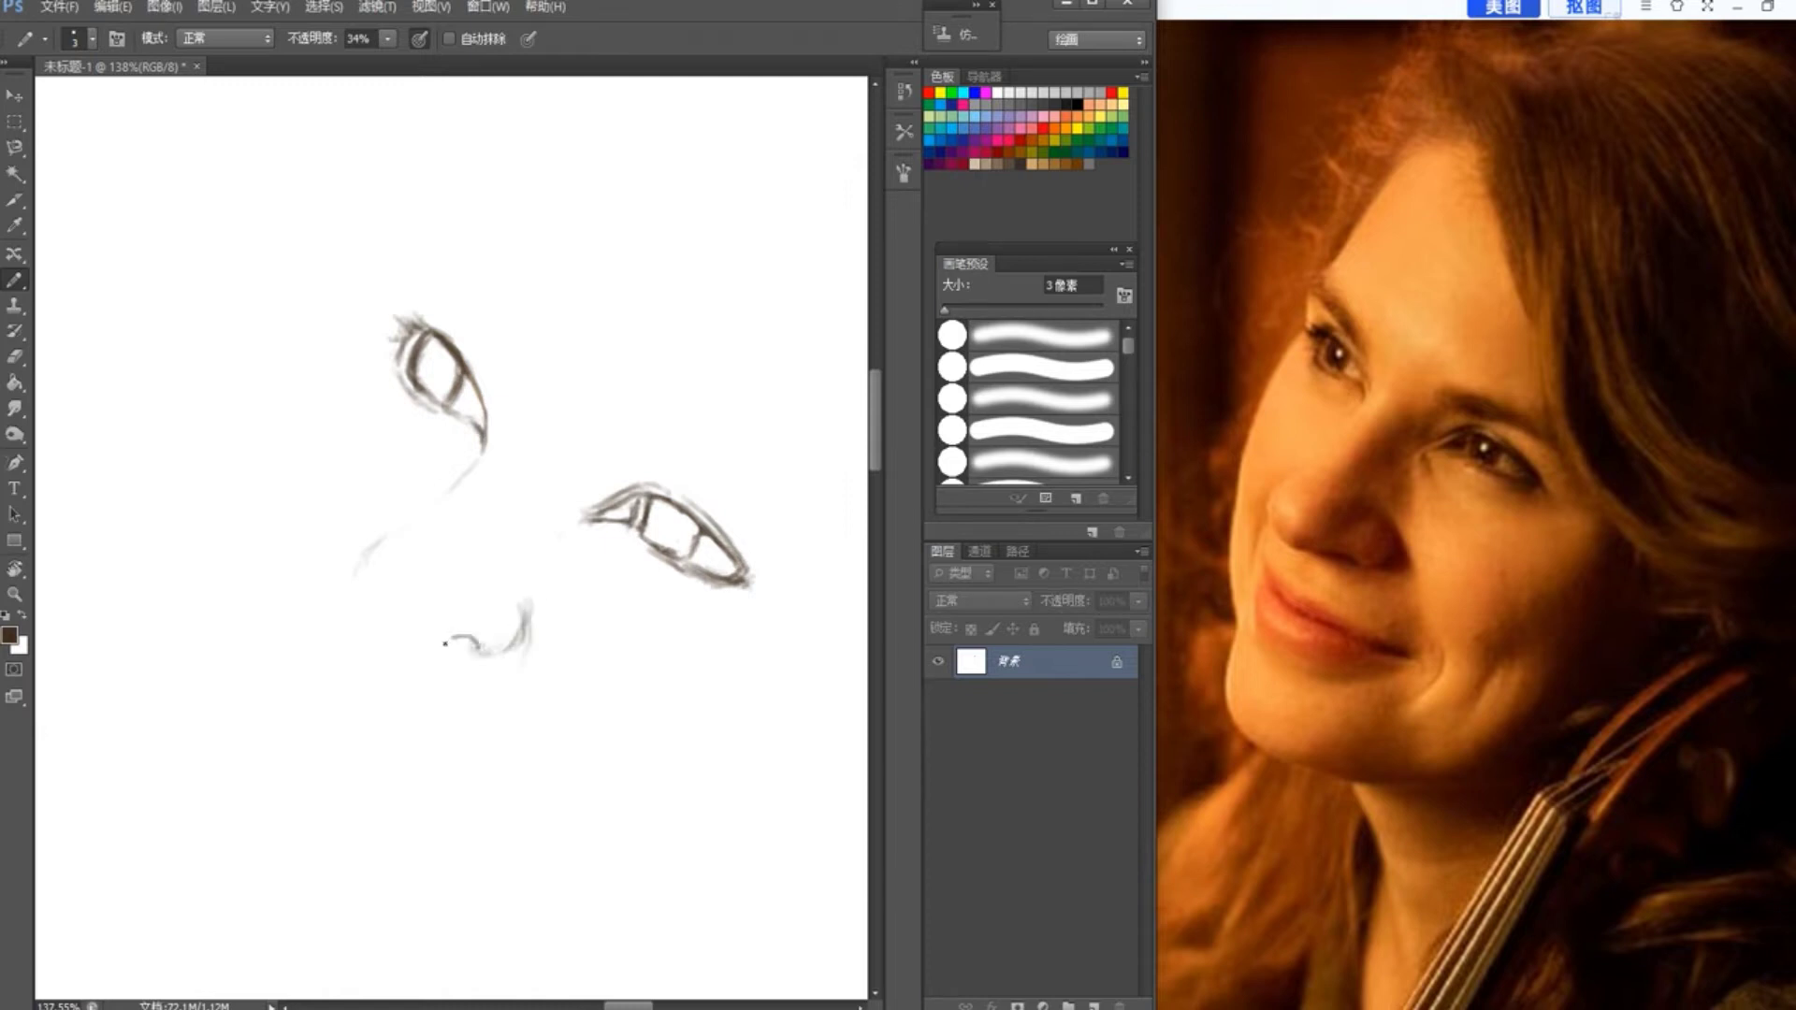
pyautogui.press(']')
pyautogui.press(']')
pyautogui.press(']')
pyautogui.press(']')
pyautogui.press(']')
pyautogui.press(']')
pyautogui.moveTo(412, 533); pyautogui.dragTo(524, 612)
# Step: Draw both eyebrows above the eyes with broad hatched strokes
pyautogui.moveTo(490, 370); pyautogui.dragTo(444, 307)
pyautogui.moveTo(411, 276); pyautogui.dragTo(451, 281)
pyautogui.moveTo(422, 286); pyautogui.dragTo(500, 379)
pyautogui.moveTo(409, 286)
pyautogui.mouseDown()
pyautogui.moveTo(480, 342)
pyautogui.moveTo(501, 387)
pyautogui.mouseUp()
pyautogui.moveTo(611, 468)
pyautogui.mouseDown()
pyautogui.moveTo(669, 446)
pyautogui.moveTo(772, 533)
pyautogui.moveTo(667, 458)
pyautogui.moveTo(736, 488)
pyautogui.mouseUp()
# Step: Reduce the pencil to 3 px and choose a muted reddish-orange foreground colour for the lips
pyautogui.press('[')
pyautogui.press('[')
pyautogui.press('[')
pyautogui.scroll(-3, 666, 458)
pyautogui.click(10, 636)
pyautogui.click(817, 520)
pyautogui.click(680, 352)
pyautogui.click(1010, 265)
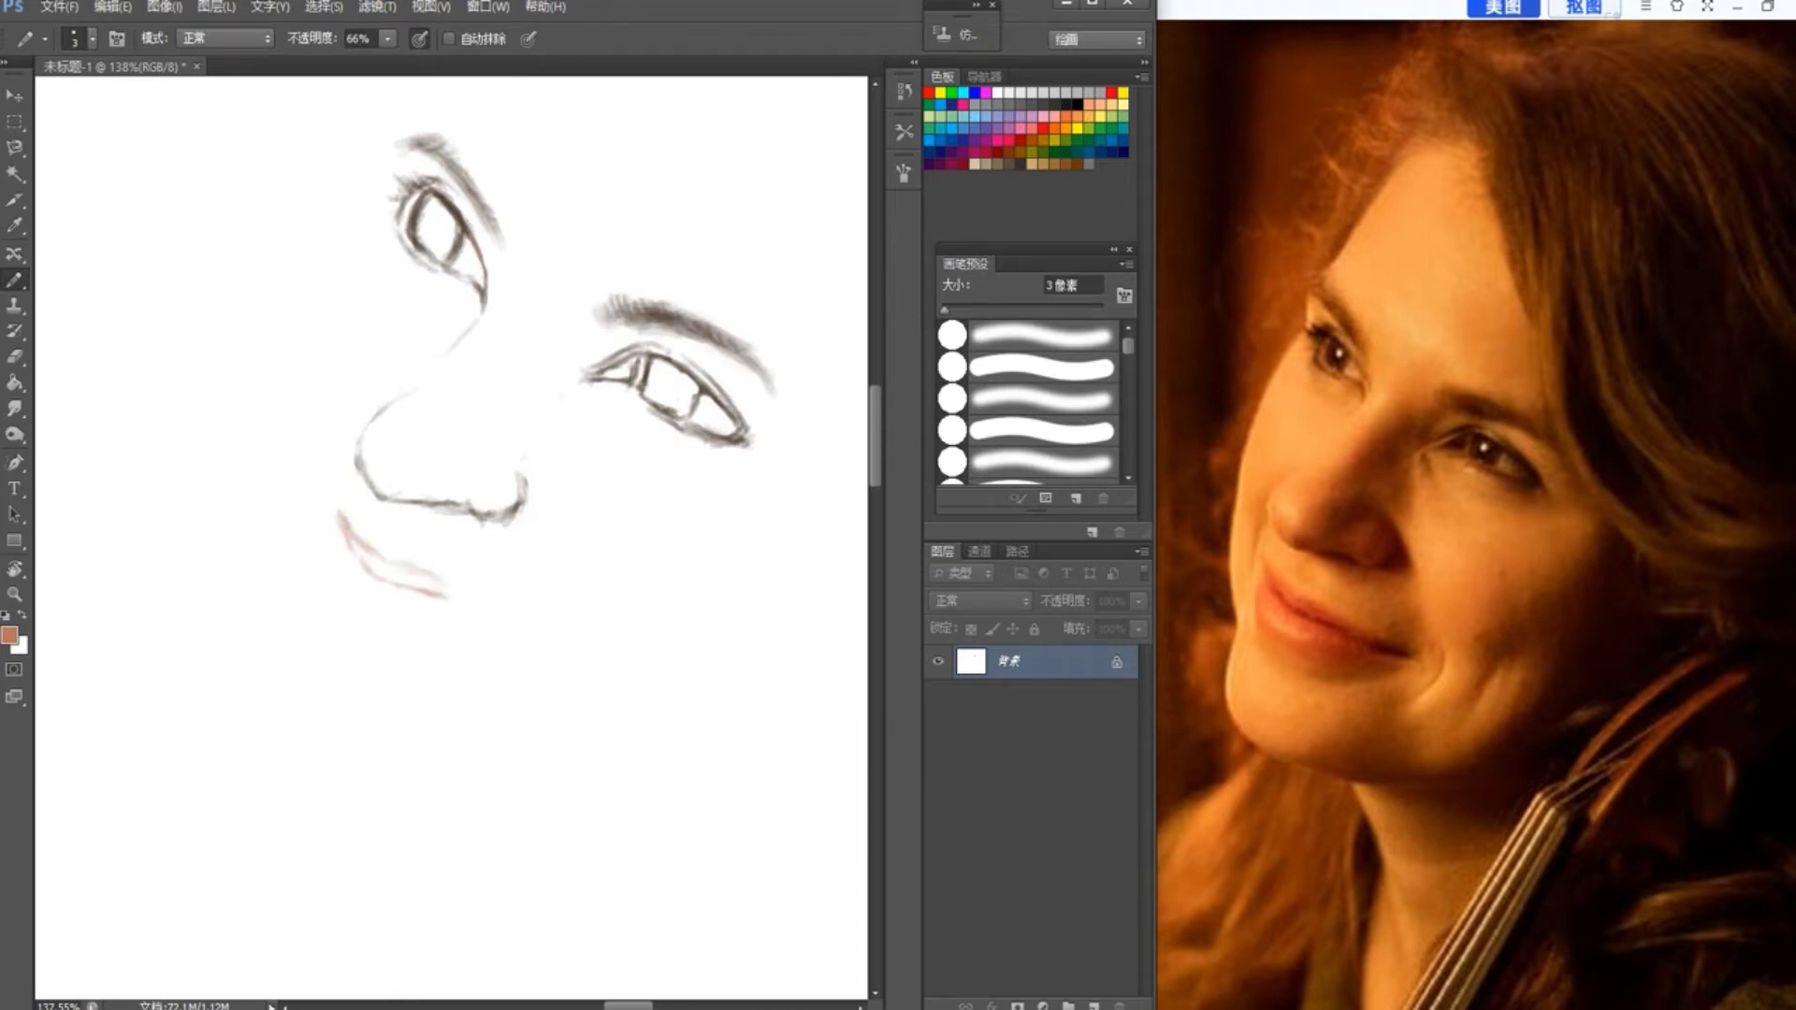
# Step: Sketch the upper lip and the mouth line below the nose in reddish strokes, erasing stray lines
pyautogui.press('e')
pyautogui.press('b')
pyautogui.moveTo(550, 633); pyautogui.dragTo(537, 636)
pyautogui.press('e')
pyautogui.press('b')
pyautogui.press('e')
pyautogui.moveTo(360, 561); pyautogui.dragTo(519, 636)
pyautogui.press('b')
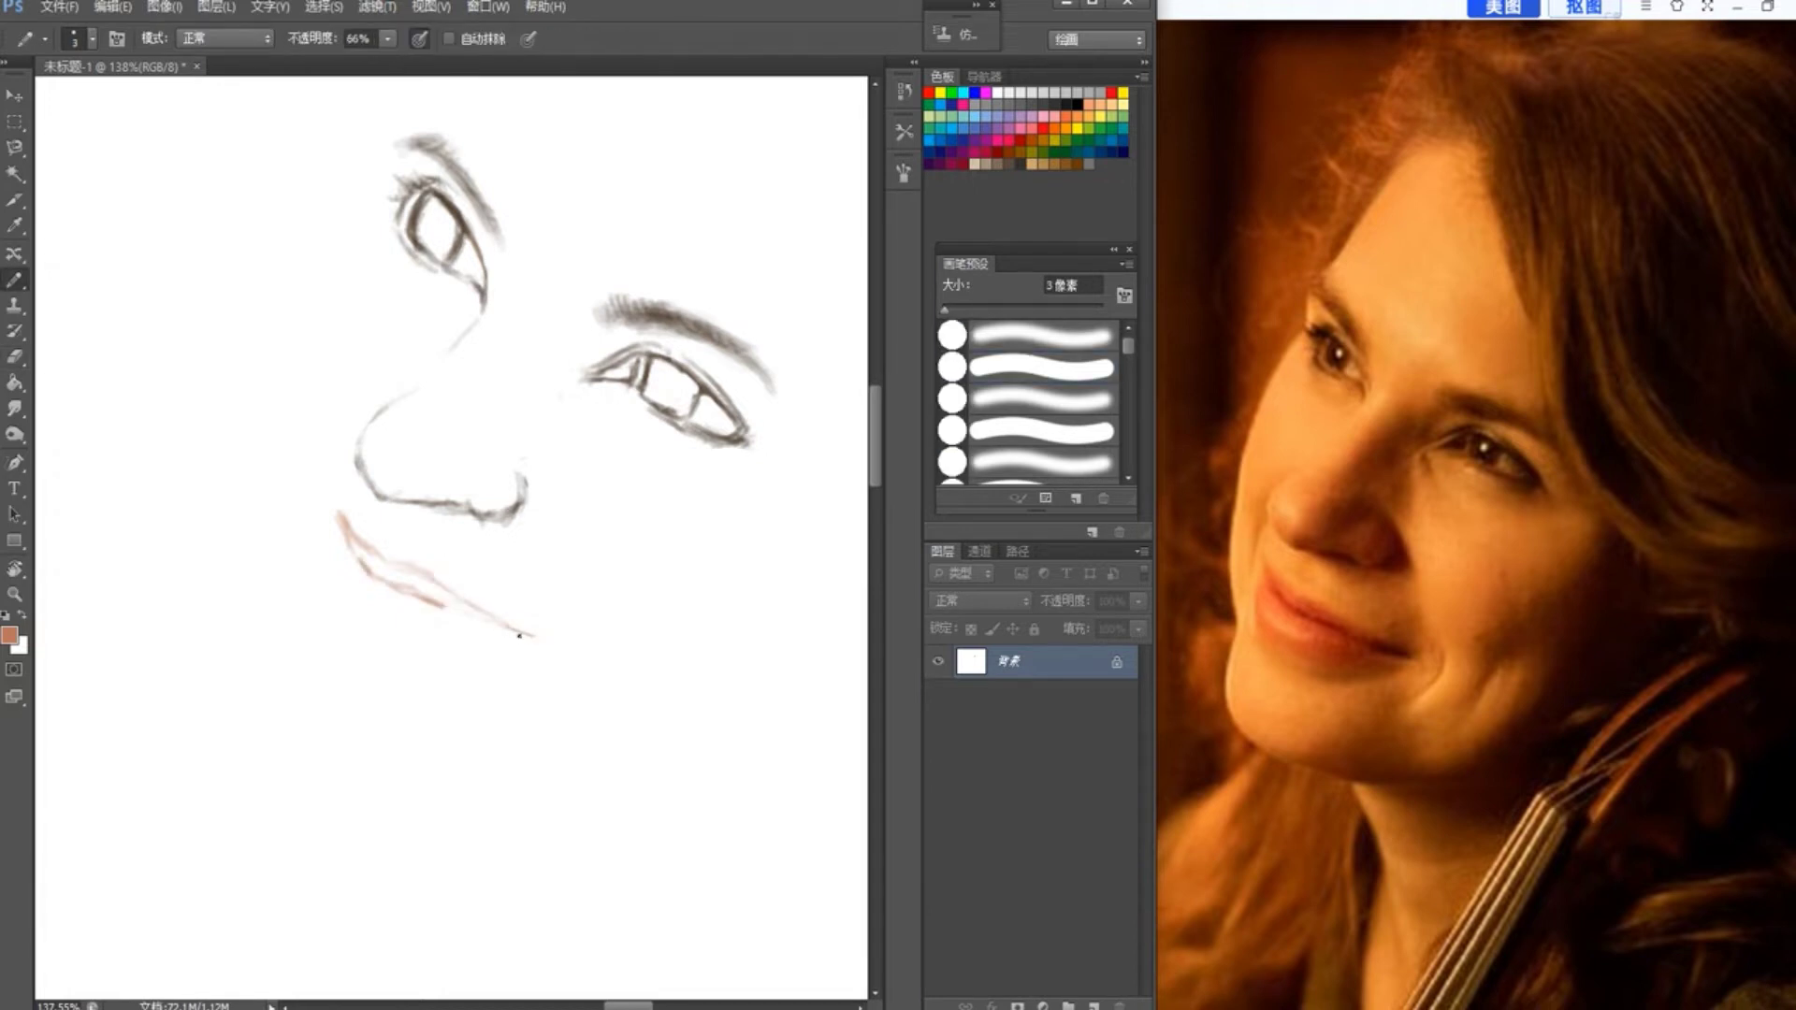
# Step: Make the pencil finer at 55% opacity and add a light contour stroke beside the far corner of the mouth
pyautogui.press('[')
pyautogui.press('[')
pyautogui.press('5')
pyautogui.press('5')
pyautogui.moveTo(343, 543); pyautogui.dragTo(330, 594)
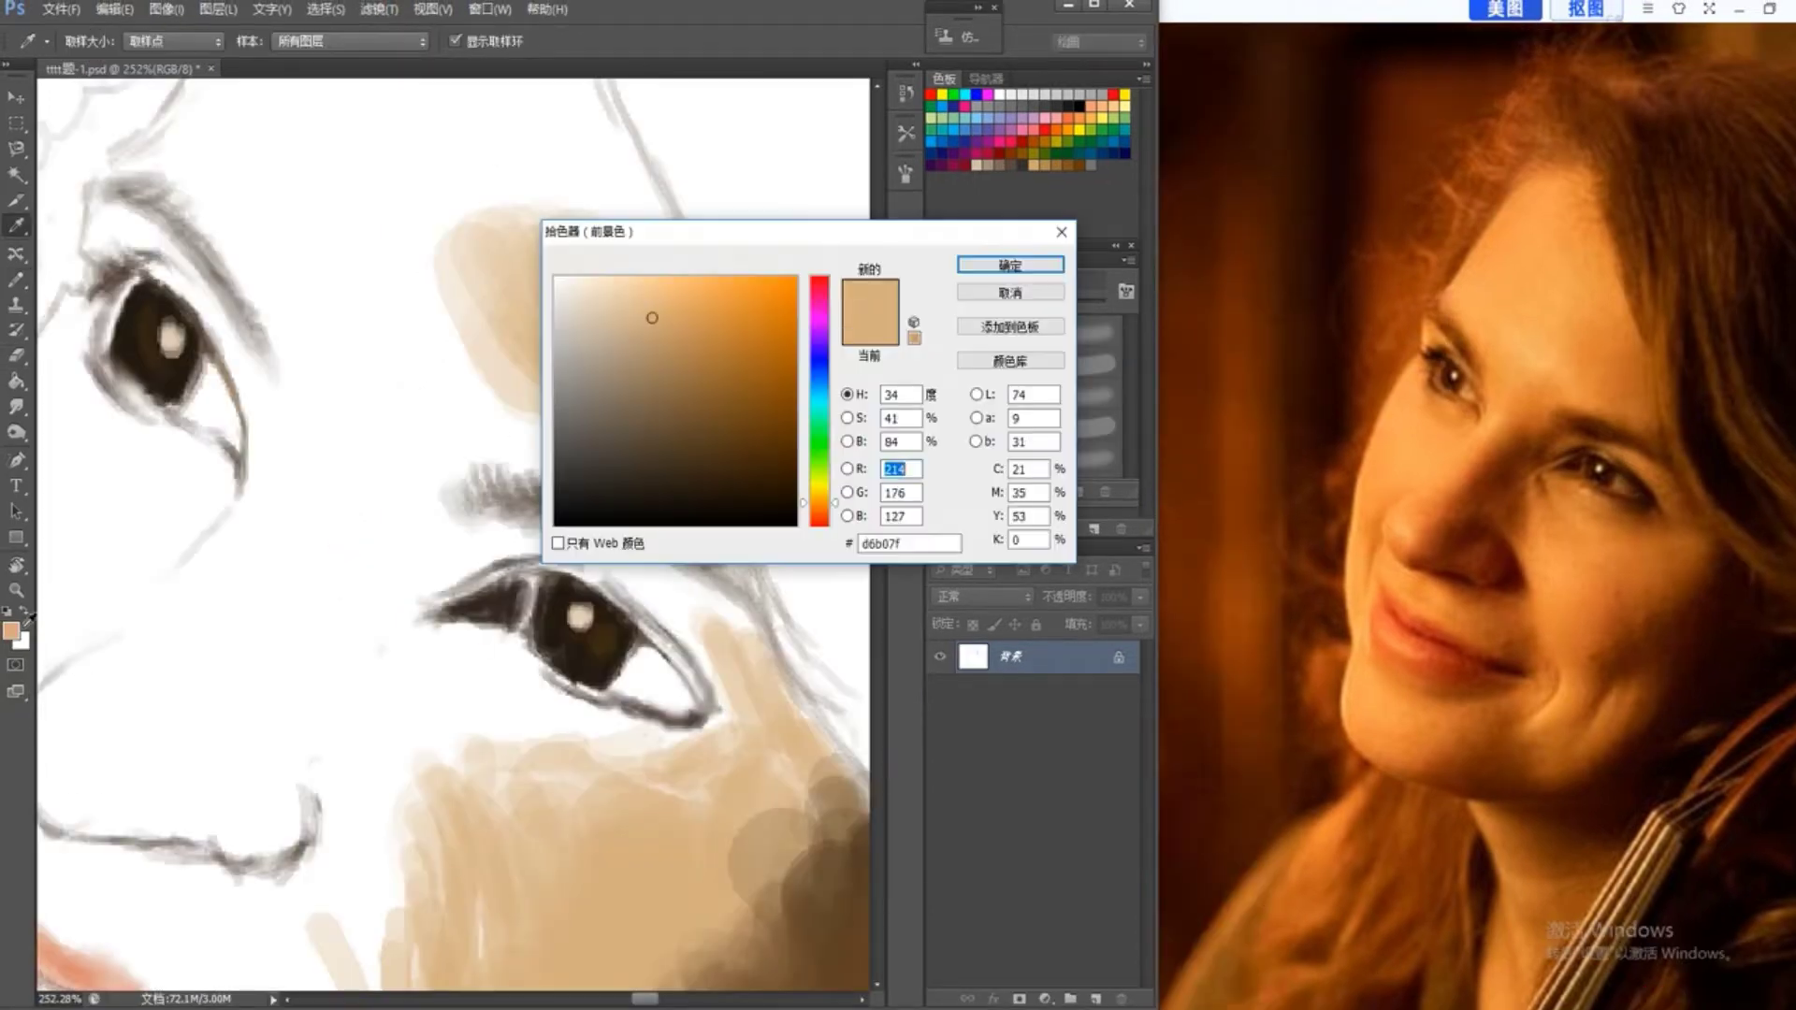
# Step: Paint the base skin tone over the forehead with tan #d6b07f, varying the pencil size for the edges
pyautogui.press('Return')
pyautogui.moveTo(522, 229)
pyautogui.mouseDown()
pyautogui.moveTo(594, 189)
pyautogui.moveTo(488, 375)
pyautogui.moveTo(322, 559)
pyautogui.mouseUp()
pyautogui.moveTo(970, 305); pyautogui.dragTo(961, 305)
pyautogui.moveTo(609, 455); pyautogui.dragTo(696, 505)
pyautogui.moveTo(660, 210); pyautogui.dragTo(690, 342)
pyautogui.moveTo(421, 104); pyautogui.dragTo(308, 155)
pyautogui.moveTo(879, 384); pyautogui.dragTo(878, 369)
pyautogui.moveTo(524, 126); pyautogui.dragTo(615, 342)
pyautogui.moveTo(342, 393)
pyautogui.mouseDown()
pyautogui.moveTo(346, 656)
pyautogui.moveTo(393, 233)
pyautogui.moveTo(413, 418)
pyautogui.mouseUp()
# Step: Choose a lighter peach tone and paint the upper part of the forehead
pyautogui.click(11, 631)
pyautogui.click(639, 283)
pyautogui.press('Return')
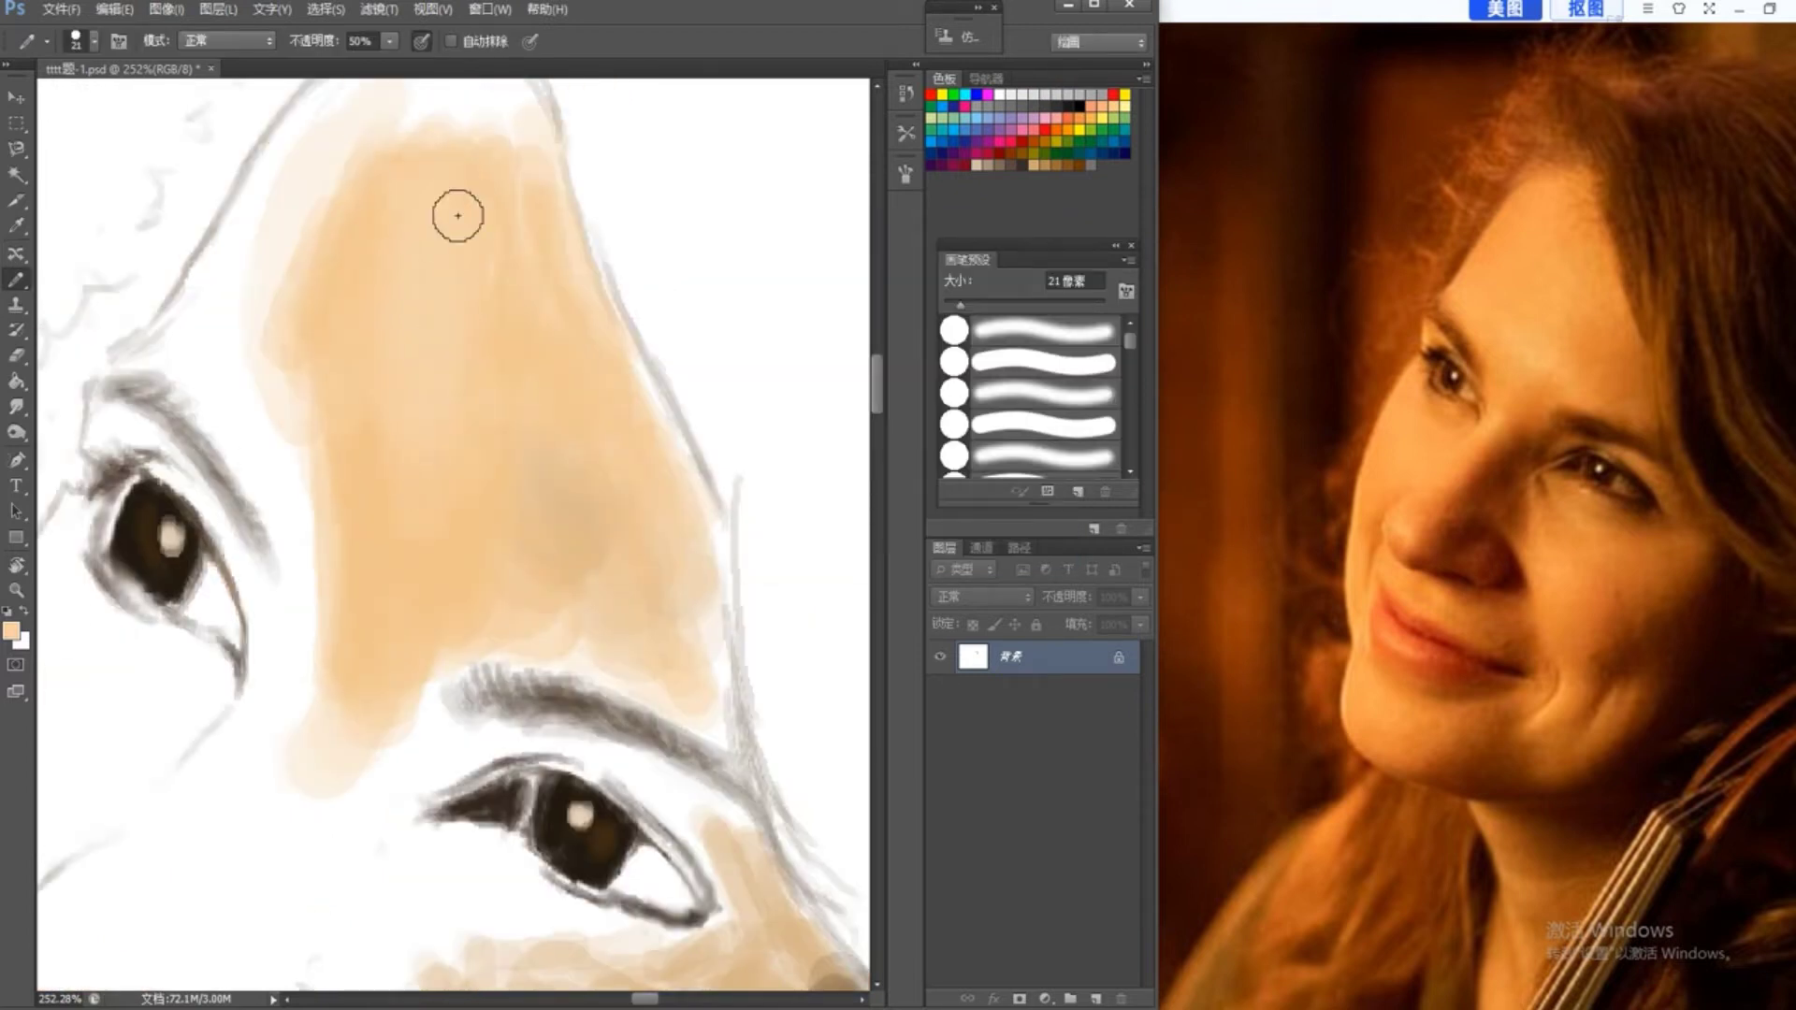
pyautogui.moveTo(415, 118); pyautogui.dragTo(503, 114)
# Step: Choose a dark brown and shade the temple around the near eyebrow's tail with a small pencil tip
pyautogui.moveTo(876, 383); pyautogui.dragTo(876, 397)
pyautogui.click(11, 632)
pyautogui.click(681, 473)
pyautogui.press('Return')
pyautogui.moveTo(961, 305); pyautogui.dragTo(946, 305)
pyautogui.moveTo(660, 620); pyautogui.dragTo(719, 725)
pyautogui.moveTo(713, 719)
pyautogui.mouseDown()
pyautogui.moveTo(641, 711)
pyautogui.moveTo(660, 737)
pyautogui.mouseUp()
pyautogui.moveTo(661, 736)
pyautogui.mouseDown()
pyautogui.moveTo(710, 718)
pyautogui.moveTo(671, 723)
pyautogui.mouseUp()
pyautogui.moveTo(647, 638); pyautogui.dragTo(674, 675)
pyautogui.moveTo(685, 657)
pyautogui.mouseDown()
pyautogui.moveTo(654, 628)
pyautogui.moveTo(696, 668)
pyautogui.mouseUp()
# Step: Sample the forehead skin tone, adjust it in the colour picker and paint the nose bridge beside the far eye
pyautogui.moveTo(945, 305); pyautogui.dragTo(963, 305)
pyautogui.keyDown('alt'); pyautogui.click(561, 318); pyautogui.keyUp('alt')
pyautogui.click(11, 631)
pyautogui.click(665, 342)
pyautogui.press('Return')
pyautogui.moveTo(172, 746); pyautogui.dragTo(222, 774)
pyautogui.moveTo(246, 658)
pyautogui.mouseDown()
pyautogui.moveTo(286, 695)
pyautogui.moveTo(344, 554)
pyautogui.mouseUp()
# Step: Paint skin tone between the eyes and down along the nose with a smaller pencil tip
pyautogui.moveTo(963, 305); pyautogui.dragTo(955, 305)
pyautogui.moveTo(434, 531); pyautogui.dragTo(388, 565)
pyautogui.moveTo(245, 739)
pyautogui.mouseDown()
pyautogui.moveTo(120, 753)
pyautogui.moveTo(99, 806)
pyautogui.moveTo(222, 840)
pyautogui.mouseUp()
pyautogui.press('e')
pyautogui.press('b')
pyautogui.moveTo(78, 808)
pyautogui.mouseDown()
pyautogui.moveTo(109, 785)
pyautogui.moveTo(227, 861)
pyautogui.moveTo(201, 799)
pyautogui.moveTo(394, 553)
pyautogui.moveTo(285, 756)
pyautogui.mouseUp()
# Step: Extend the near side of the violin body downward with an olive green curve
pyautogui.scroll(2, 234, 842)
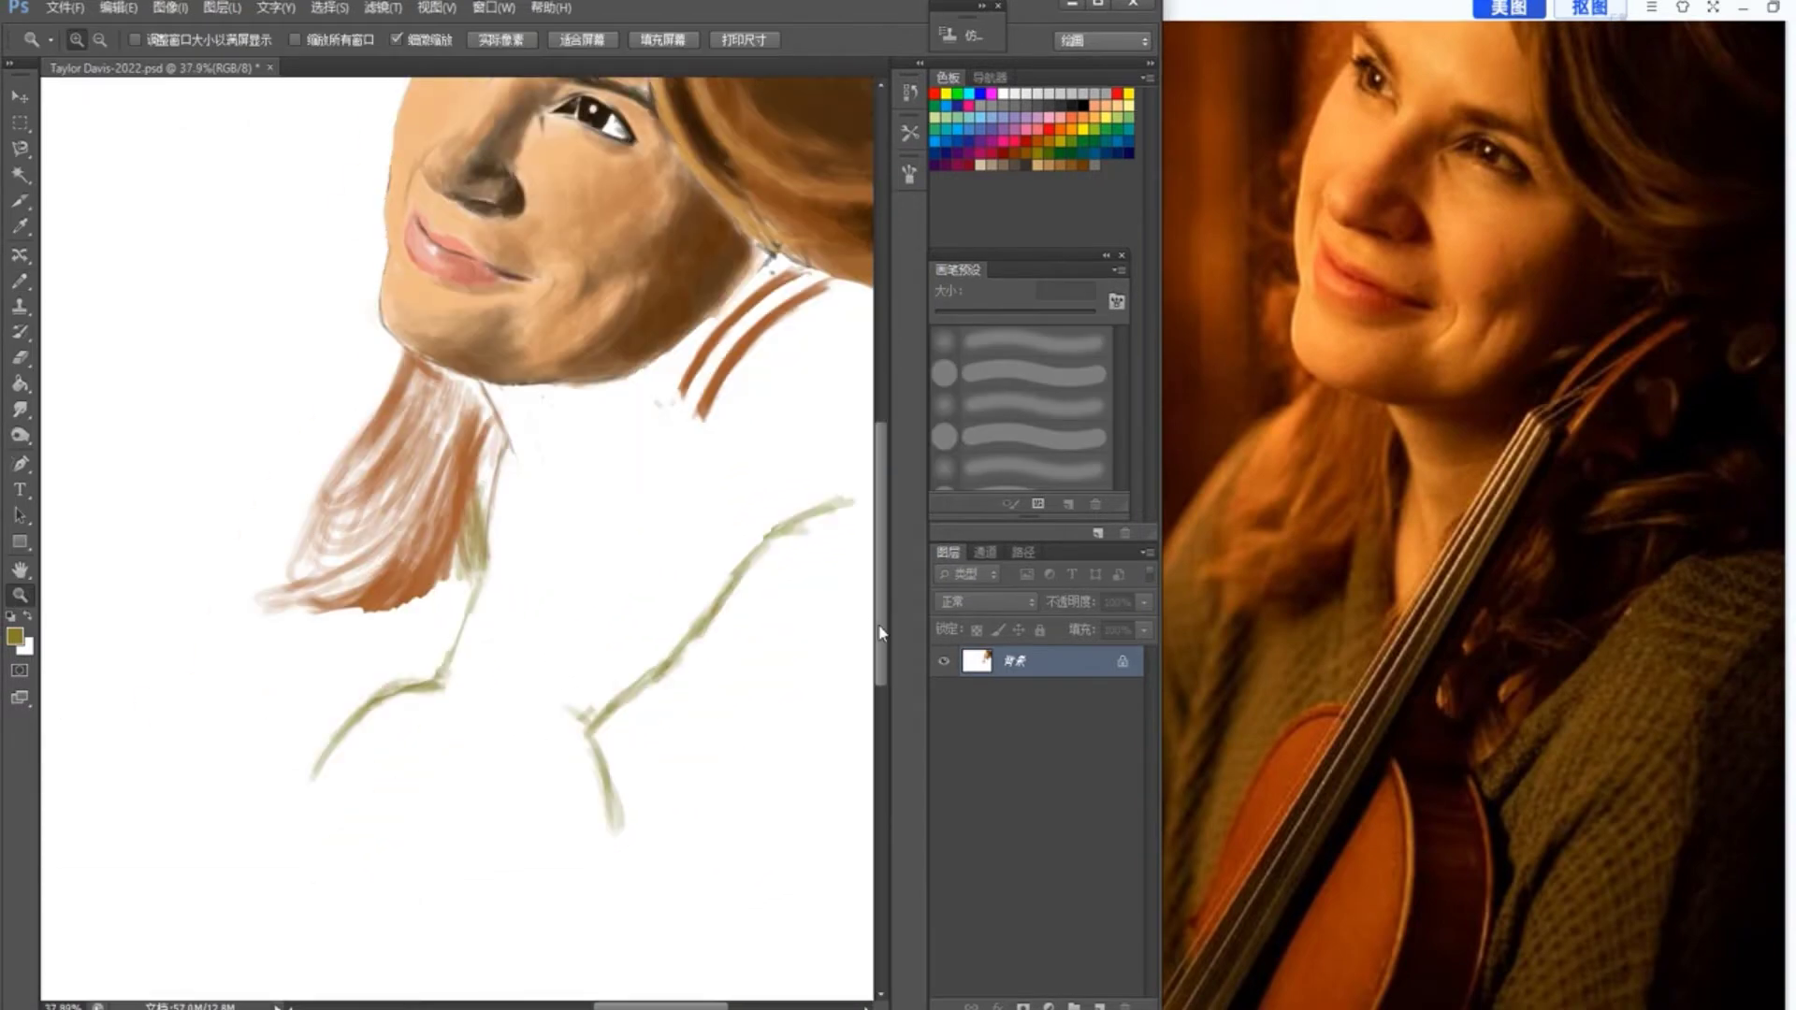
pyautogui.moveTo(614, 784); pyautogui.dragTo(591, 933)
pyautogui.moveTo(881, 664)
pyautogui.mouseDown()
pyautogui.moveTo(885, 582)
pyautogui.moveTo(882, 649)
pyautogui.mouseUp()
# Step: Choose a very dark brown with a 7 px pencil and outline the violin's far body edge and fingerboard edge
pyautogui.click(15, 636)
pyautogui.click(619, 436)
pyautogui.moveTo(847, 494); pyautogui.dragTo(847, 514)
pyautogui.click(1034, 268)
pyautogui.moveTo(882, 561); pyautogui.dragTo(882, 594)
pyautogui.click(393, 40)
pyautogui.click(15, 636)
pyautogui.click(1034, 268)
pyautogui.press('[')
pyautogui.press('[')
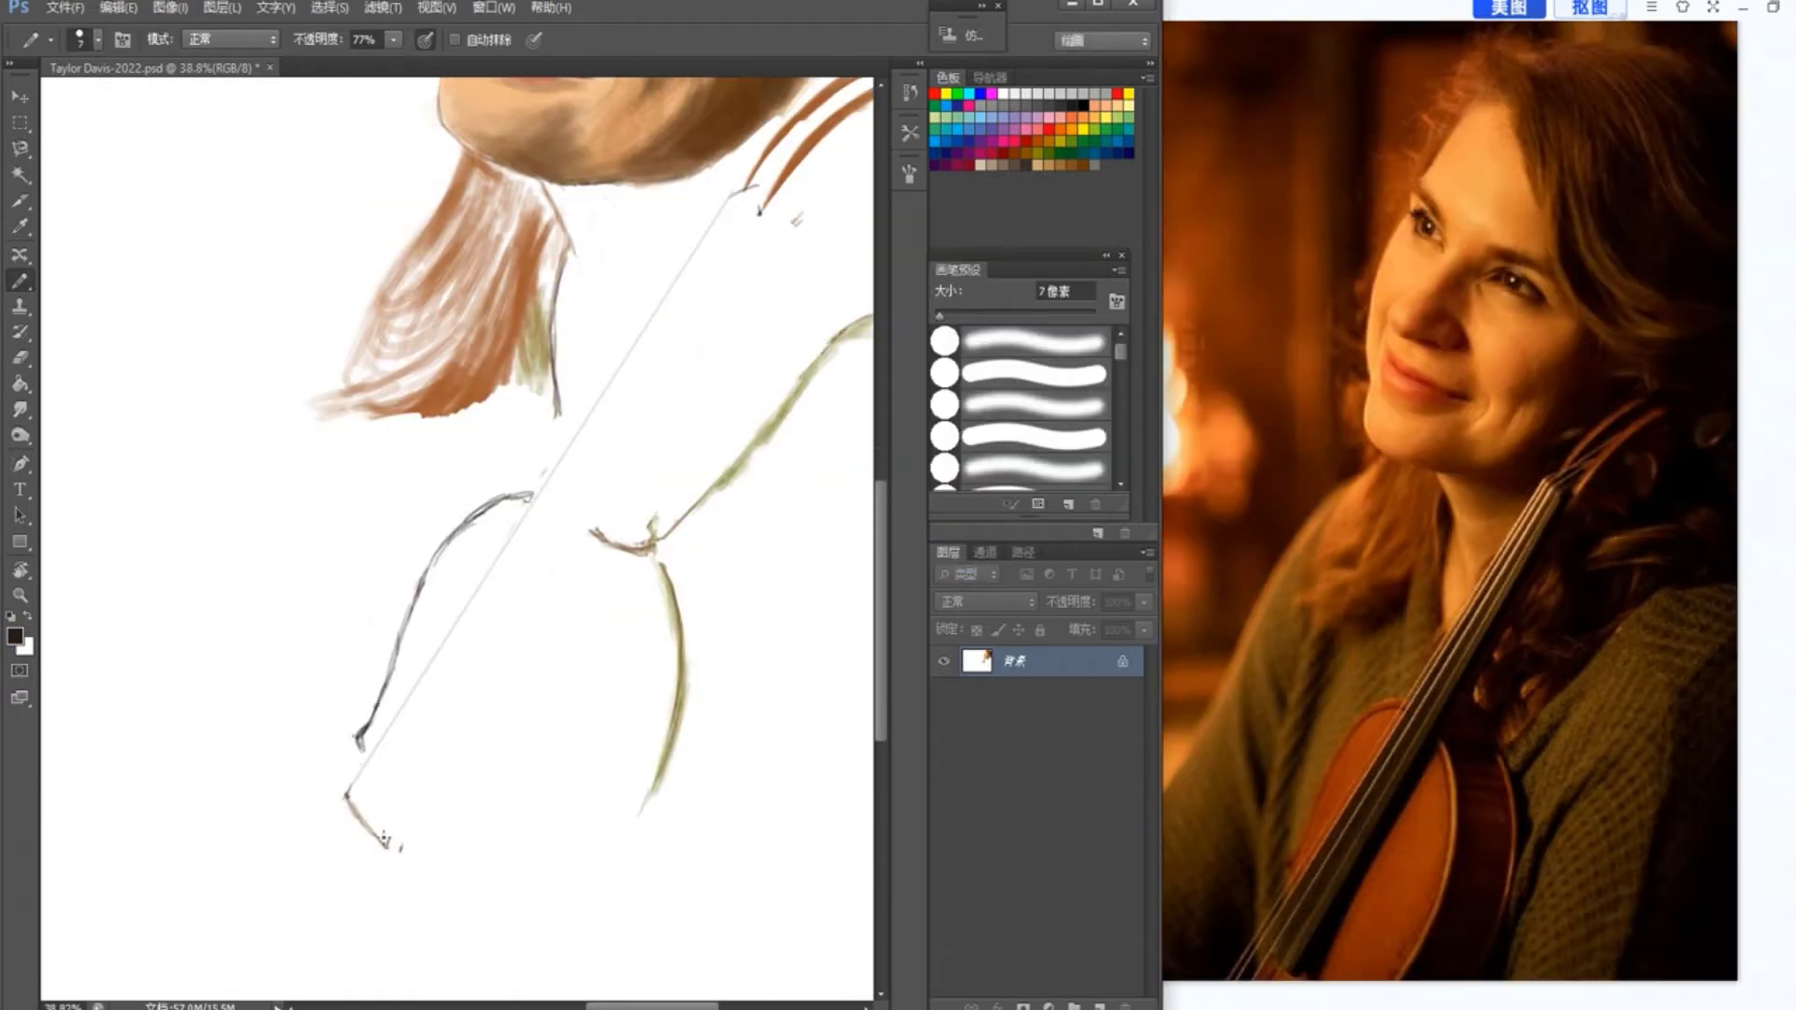
# Step: Draw the near edges of the violin's neck as straight lines and add a parallel contour with a curved lower end
pyautogui.keyDown('shift'); pyautogui.click(759, 213); pyautogui.keyUp('shift')
pyautogui.keyDown('shift'); pyautogui.click(397, 856); pyautogui.keyUp('shift')
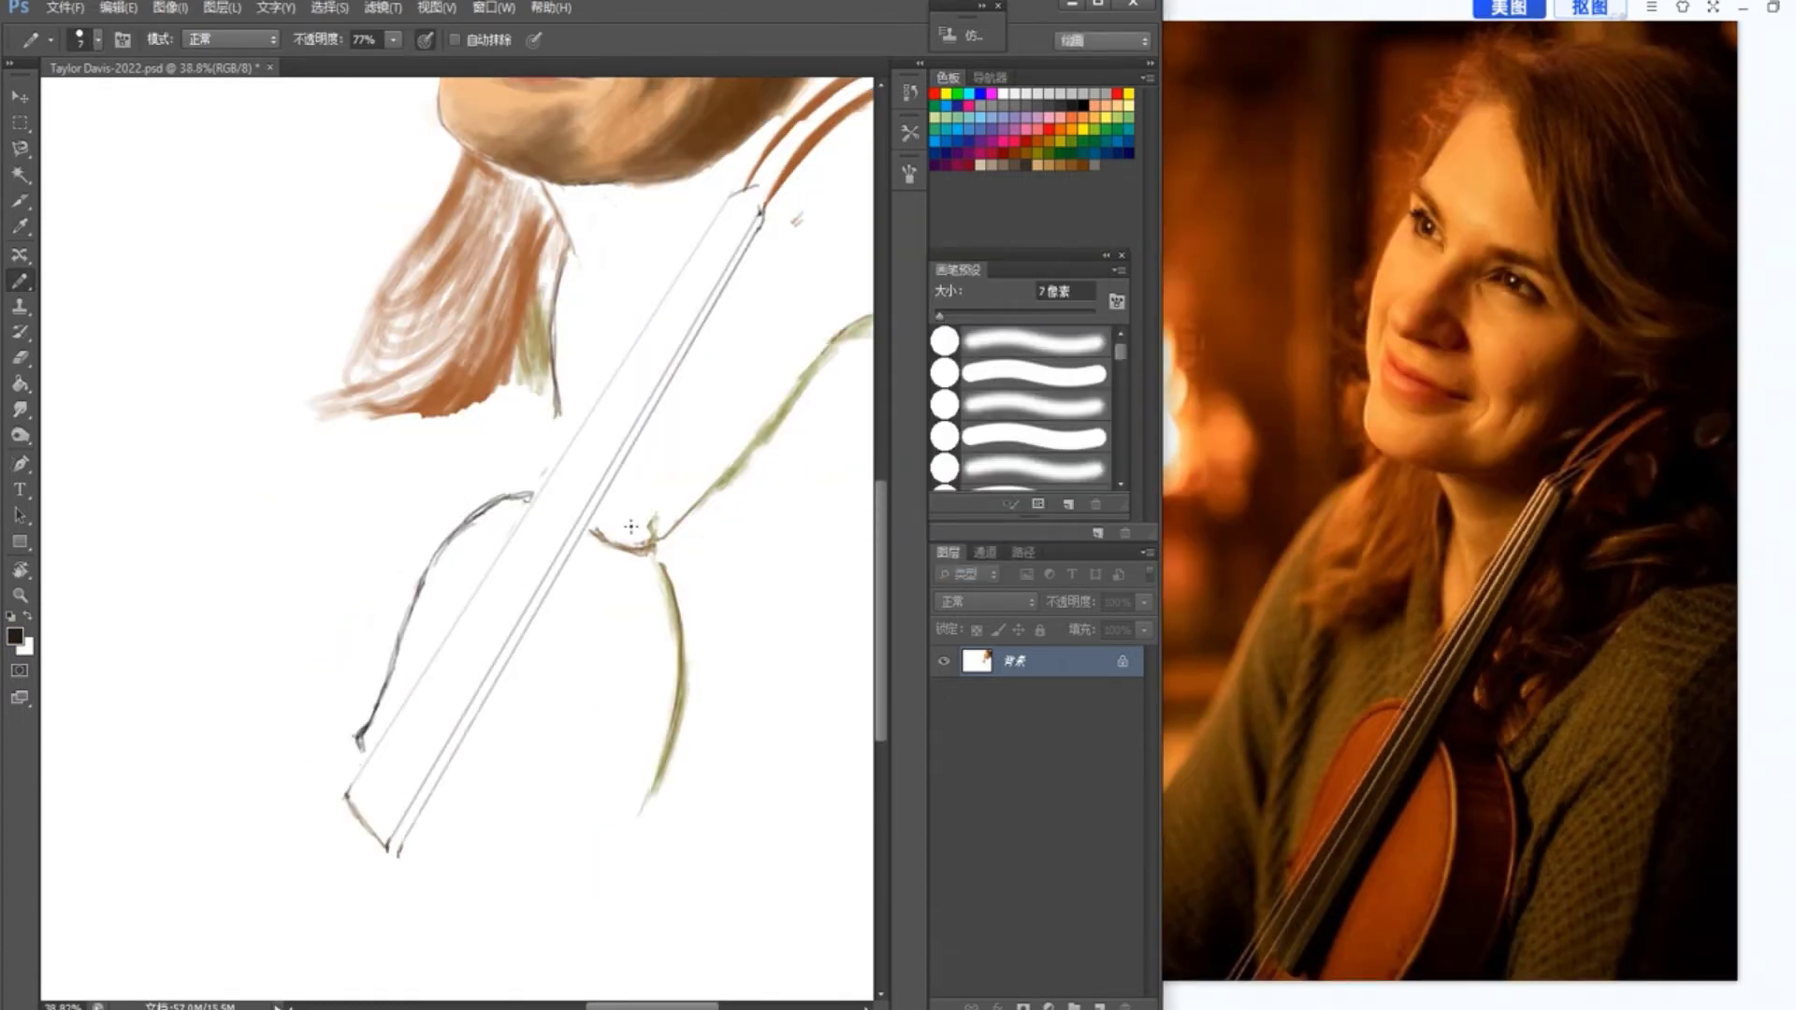
pyautogui.moveTo(647, 530); pyautogui.dragTo(641, 464)
pyautogui.keyDown('shift'); pyautogui.click(770, 242); pyautogui.keyUp('shift')
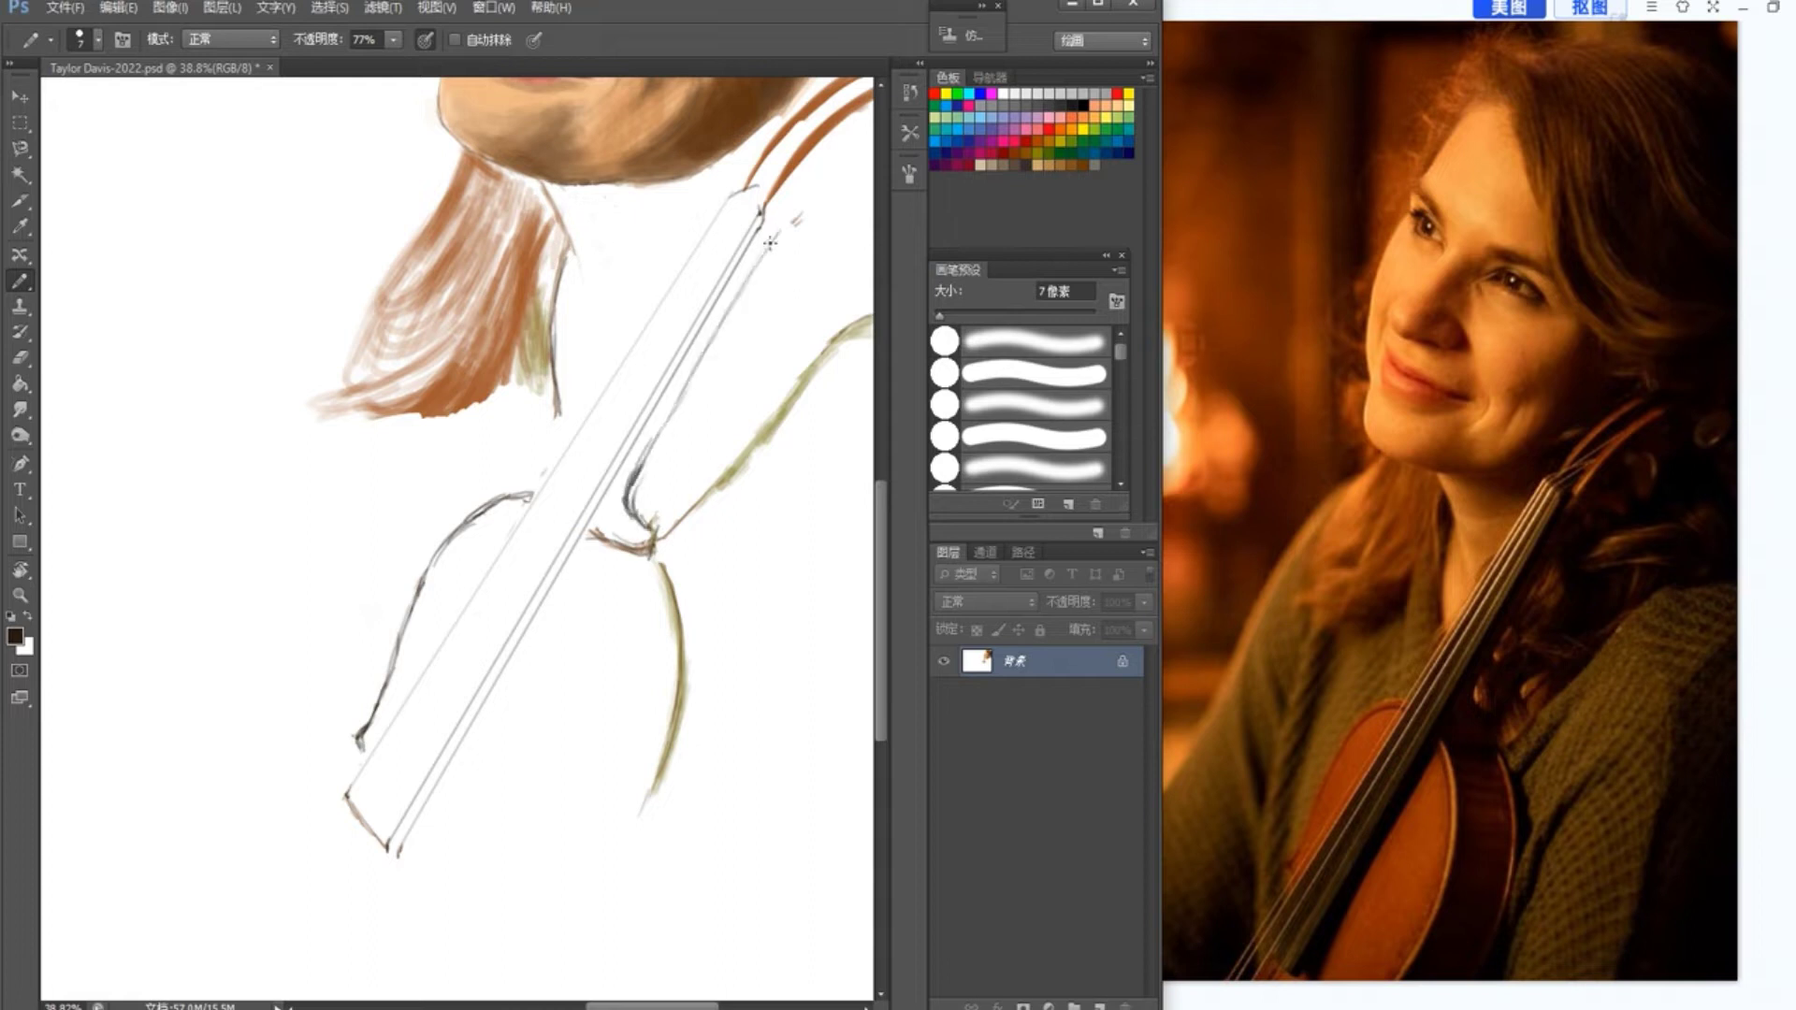
pyautogui.moveTo(768, 197); pyautogui.dragTo(712, 289)
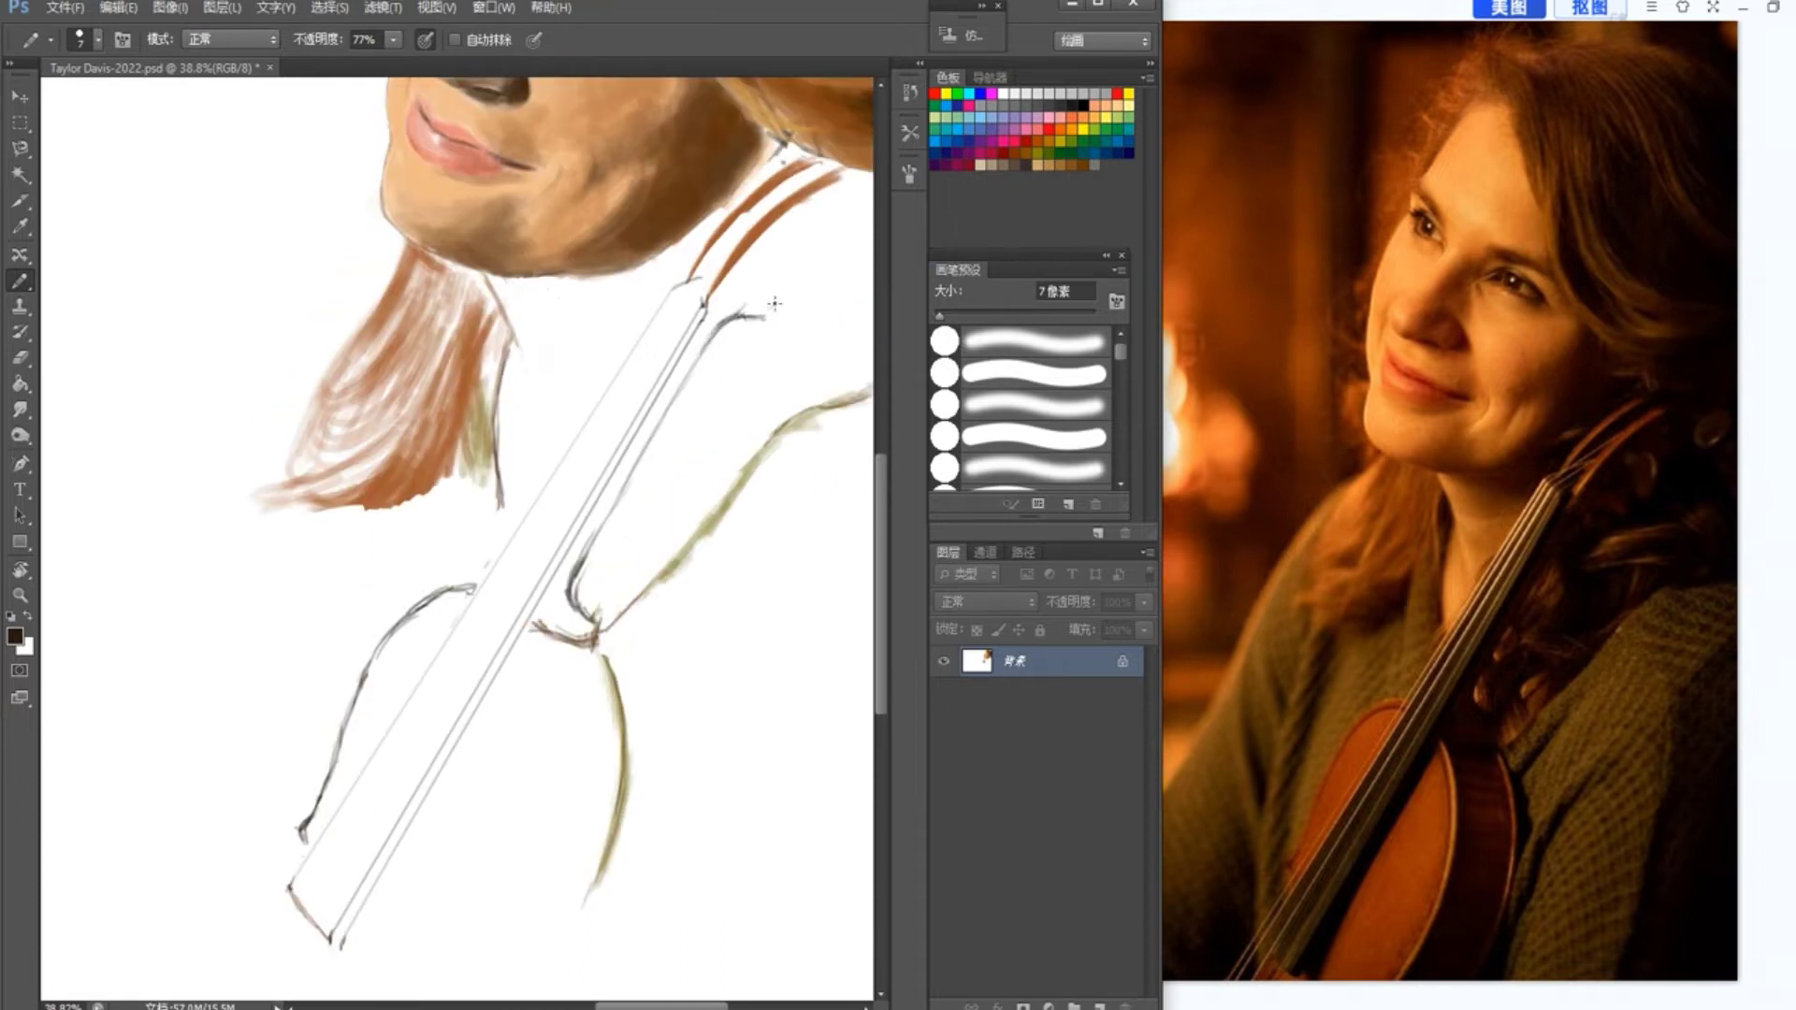
# Step: Sample the olive shoulder outline, pick a fuller olive green and fill the sweater's near shoulder and sleeve
pyautogui.scroll(2, 799, 419)
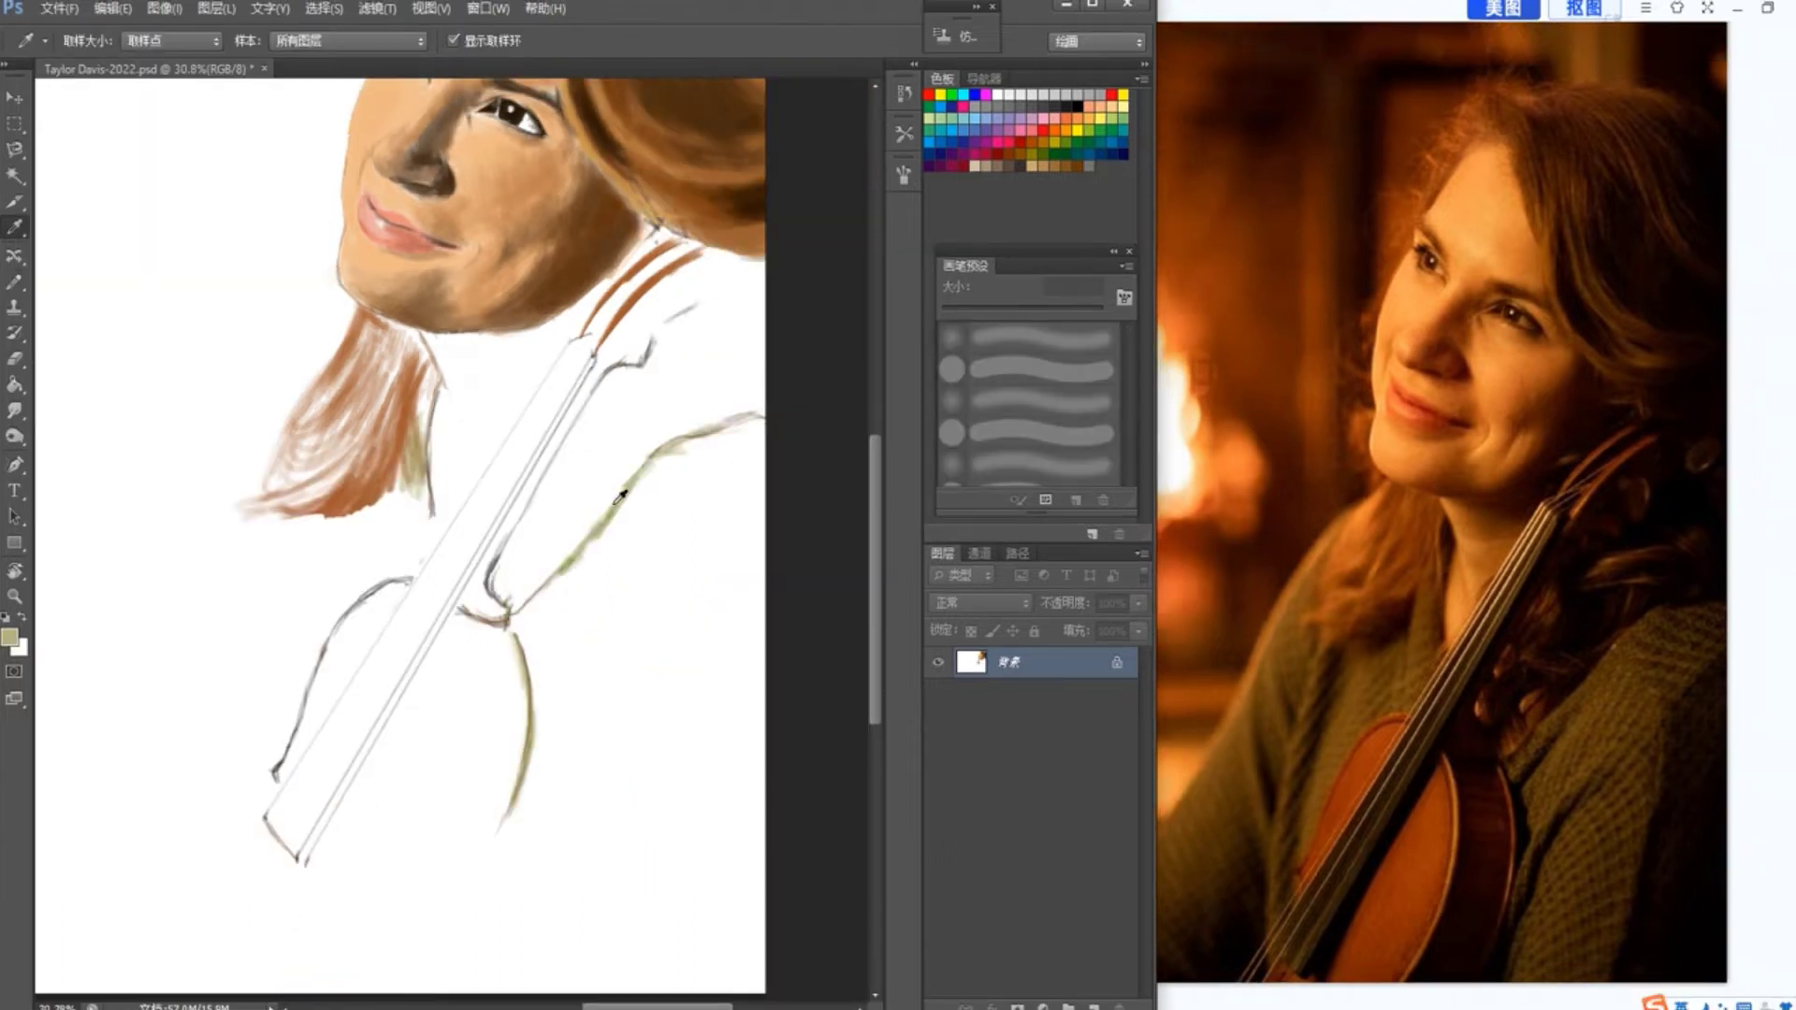
pyautogui.click(620, 497)
pyautogui.click(15, 636)
pyautogui.click(713, 396)
pyautogui.click(852, 495)
pyautogui.click(1027, 269)
pyautogui.moveTo(678, 524)
pyautogui.mouseDown()
pyautogui.moveTo(606, 655)
pyautogui.moveTo(569, 643)
pyautogui.mouseUp()
pyautogui.moveTo(708, 516)
pyautogui.mouseDown()
pyautogui.moveTo(552, 804)
pyautogui.moveTo(629, 714)
pyautogui.moveTo(711, 561)
pyautogui.moveTo(734, 465)
pyautogui.moveTo(578, 619)
pyautogui.mouseUp()
pyautogui.moveTo(578, 619); pyautogui.dragTo(532, 842)
pyautogui.moveTo(748, 655); pyautogui.dragTo(720, 833)
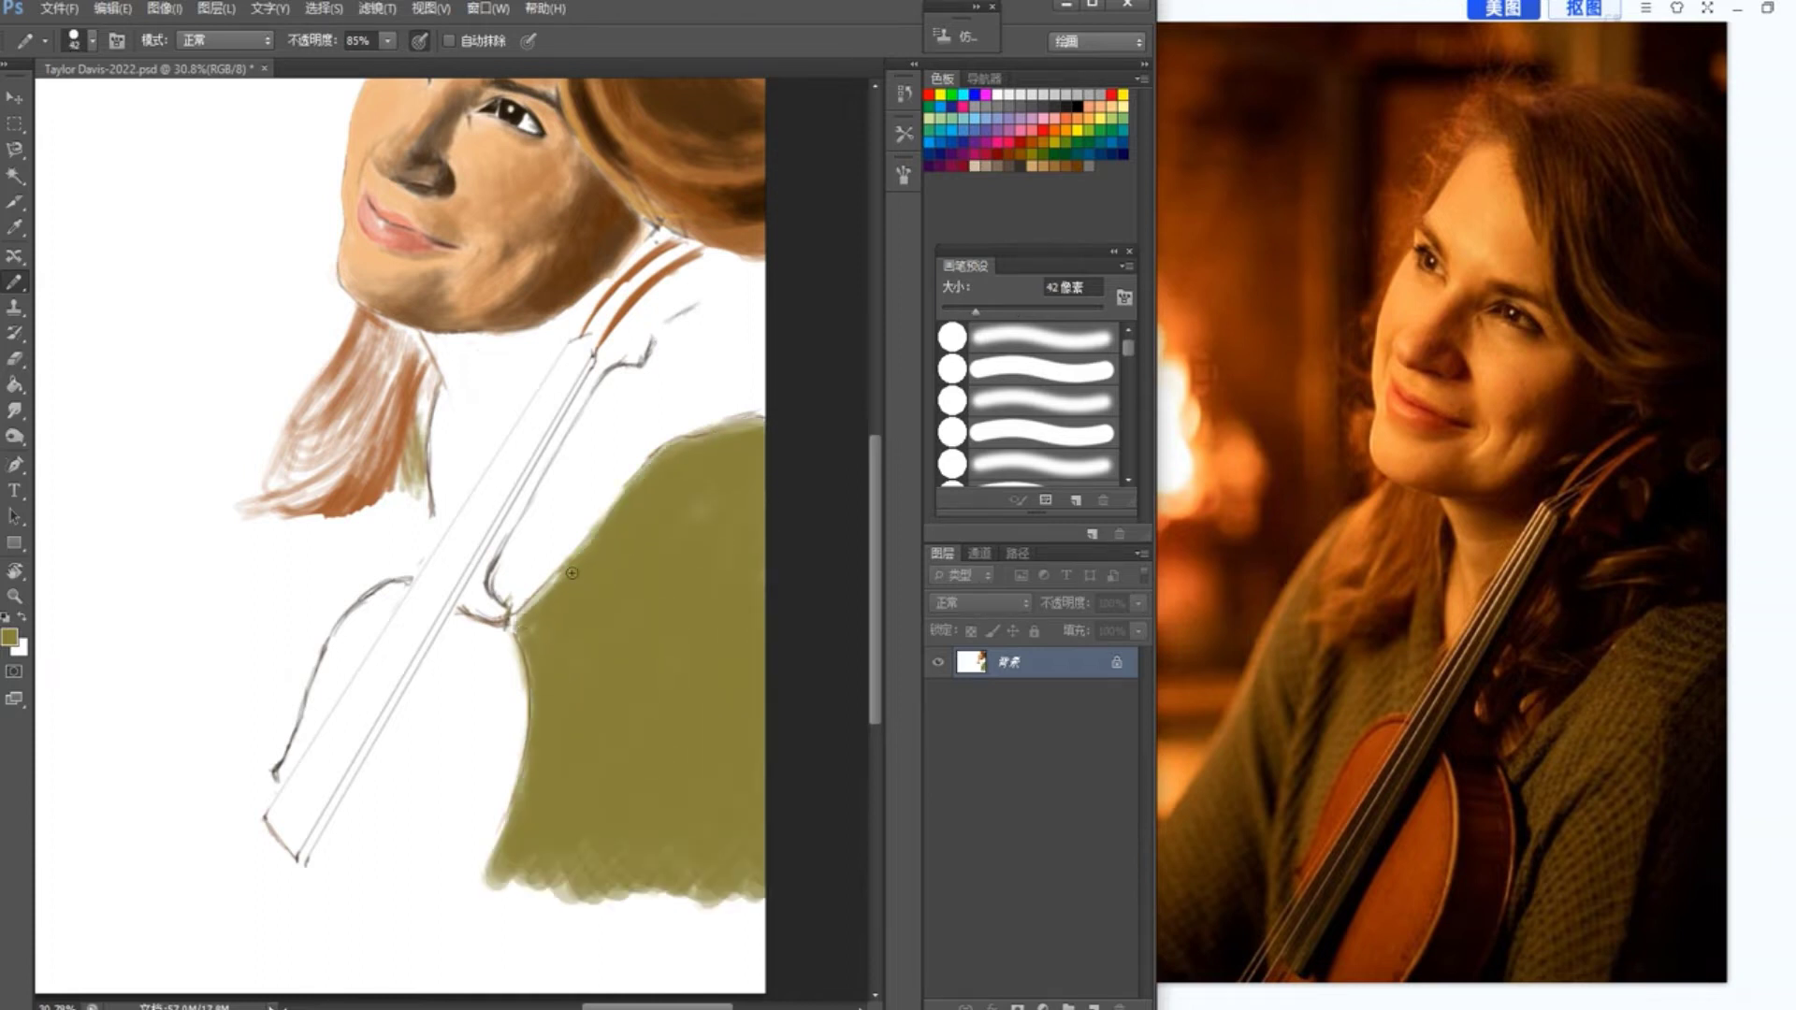
pyautogui.moveTo(571, 573)
pyautogui.mouseDown()
pyautogui.moveTo(532, 642)
pyautogui.moveTo(509, 884)
pyautogui.moveTo(760, 770)
pyautogui.mouseUp()
# Step: Shade the lower sleeve with dark olive strokes, using a larger pencil tip
pyautogui.click(9, 636)
pyautogui.click(1029, 297)
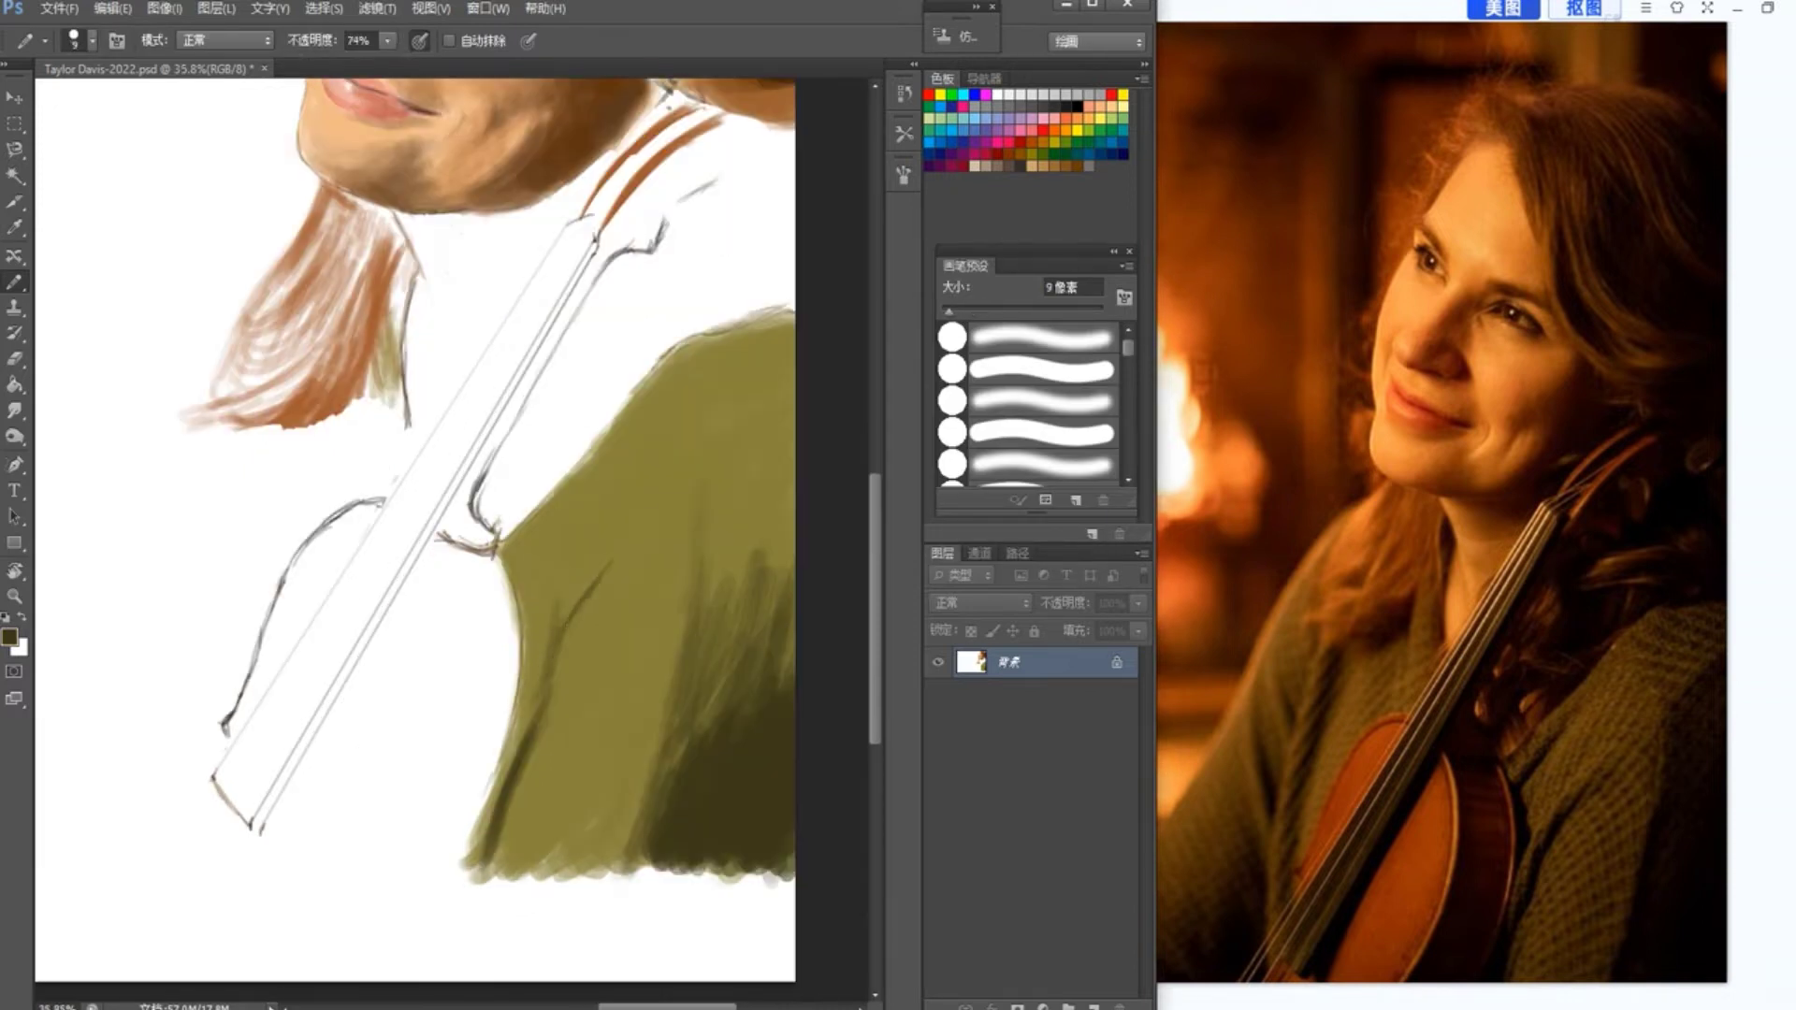
pyautogui.moveTo(949, 311); pyautogui.dragTo(964, 312)
pyautogui.moveTo(647, 801); pyautogui.dragTo(625, 858)
pyautogui.moveTo(679, 690)
pyautogui.mouseDown()
pyautogui.moveTo(643, 808)
pyautogui.moveTo(684, 868)
pyautogui.mouseUp()
# Step: Choose a near-black olive and deepen the shadow in the sleeve's lower outer corner
pyautogui.click(10, 637)
pyautogui.click(730, 486)
pyautogui.click(1046, 258)
pyautogui.moveTo(789, 713); pyautogui.dragTo(722, 868)
pyautogui.moveTo(759, 791); pyautogui.dragTo(725, 886)
pyautogui.moveTo(788, 720)
pyautogui.mouseDown()
pyautogui.moveTo(756, 870)
pyautogui.moveTo(659, 872)
pyautogui.mouseUp()
pyautogui.moveTo(789, 730); pyautogui.dragTo(781, 834)
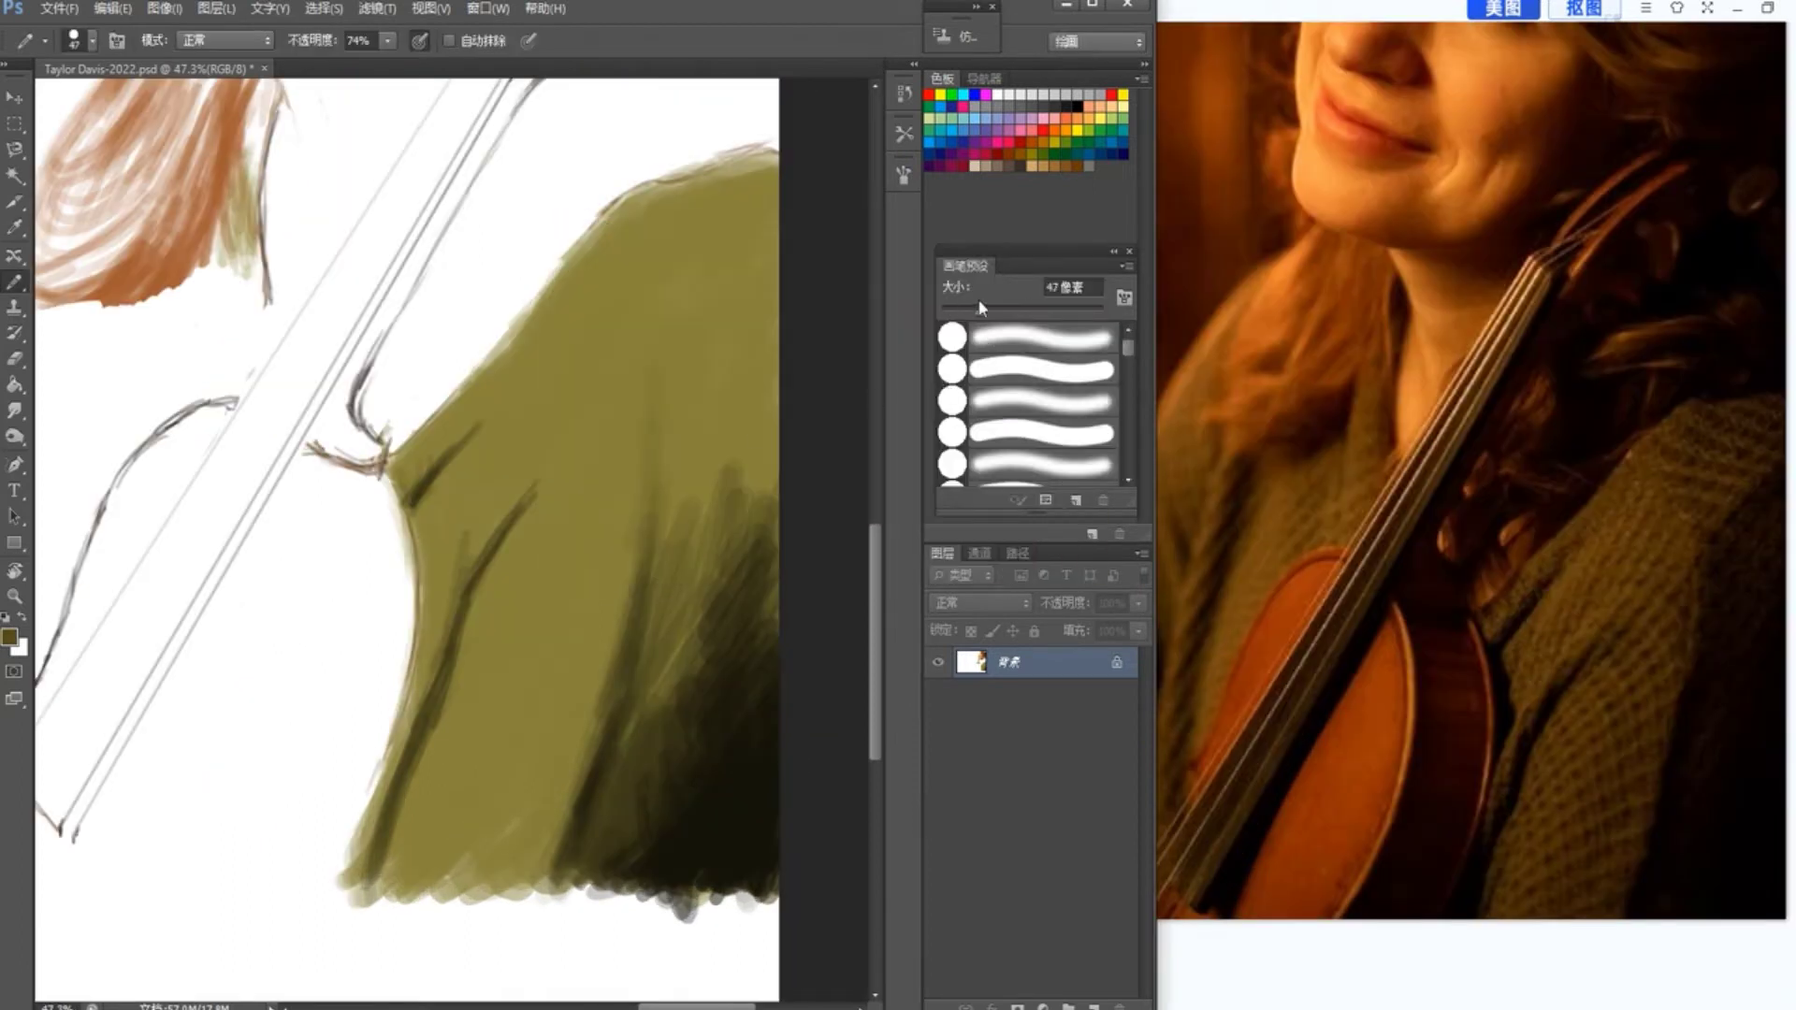
# Step: Choose a darker olive tone and shade the folds across the middle and lower part of the sleeve
pyautogui.moveTo(448, 826); pyautogui.dragTo(513, 702)
pyautogui.click(9, 637)
pyautogui.click(743, 468)
pyautogui.click(1030, 269)
pyautogui.moveTo(510, 552); pyautogui.dragTo(585, 696)
pyautogui.moveTo(608, 458); pyautogui.dragTo(519, 580)
pyautogui.moveTo(617, 524); pyautogui.dragTo(430, 856)
pyautogui.moveTo(579, 742)
pyautogui.mouseDown()
pyautogui.moveTo(508, 589)
pyautogui.moveTo(513, 742)
pyautogui.moveTo(449, 729)
pyautogui.moveTo(412, 884)
pyautogui.mouseUp()
# Step: Shade the shoulder and upper sleeve with long darker olive strokes that follow the sweater's folds
pyautogui.moveTo(748, 328); pyautogui.dragTo(654, 711)
pyautogui.moveTo(614, 277); pyautogui.dragTo(762, 187)
pyautogui.moveTo(627, 332); pyautogui.dragTo(477, 505)
pyautogui.moveTo(673, 360); pyautogui.dragTo(509, 519)
pyautogui.moveTo(568, 301); pyautogui.dragTo(500, 370)
pyautogui.moveTo(613, 276)
pyautogui.mouseDown()
pyautogui.moveTo(547, 379)
pyautogui.moveTo(444, 430)
pyautogui.mouseUp()
pyautogui.moveTo(617, 397); pyautogui.dragTo(686, 469)
pyautogui.moveTo(458, 467); pyautogui.dragTo(420, 647)
# Step: Choose another dark tone and darken the sleeve edge beside the violin with short strokes
pyautogui.click(9, 637)
pyautogui.click(739, 486)
pyautogui.click(1030, 268)
pyautogui.moveTo(412, 505); pyautogui.dragTo(426, 529)
pyautogui.moveTo(467, 618); pyautogui.dragTo(435, 645)
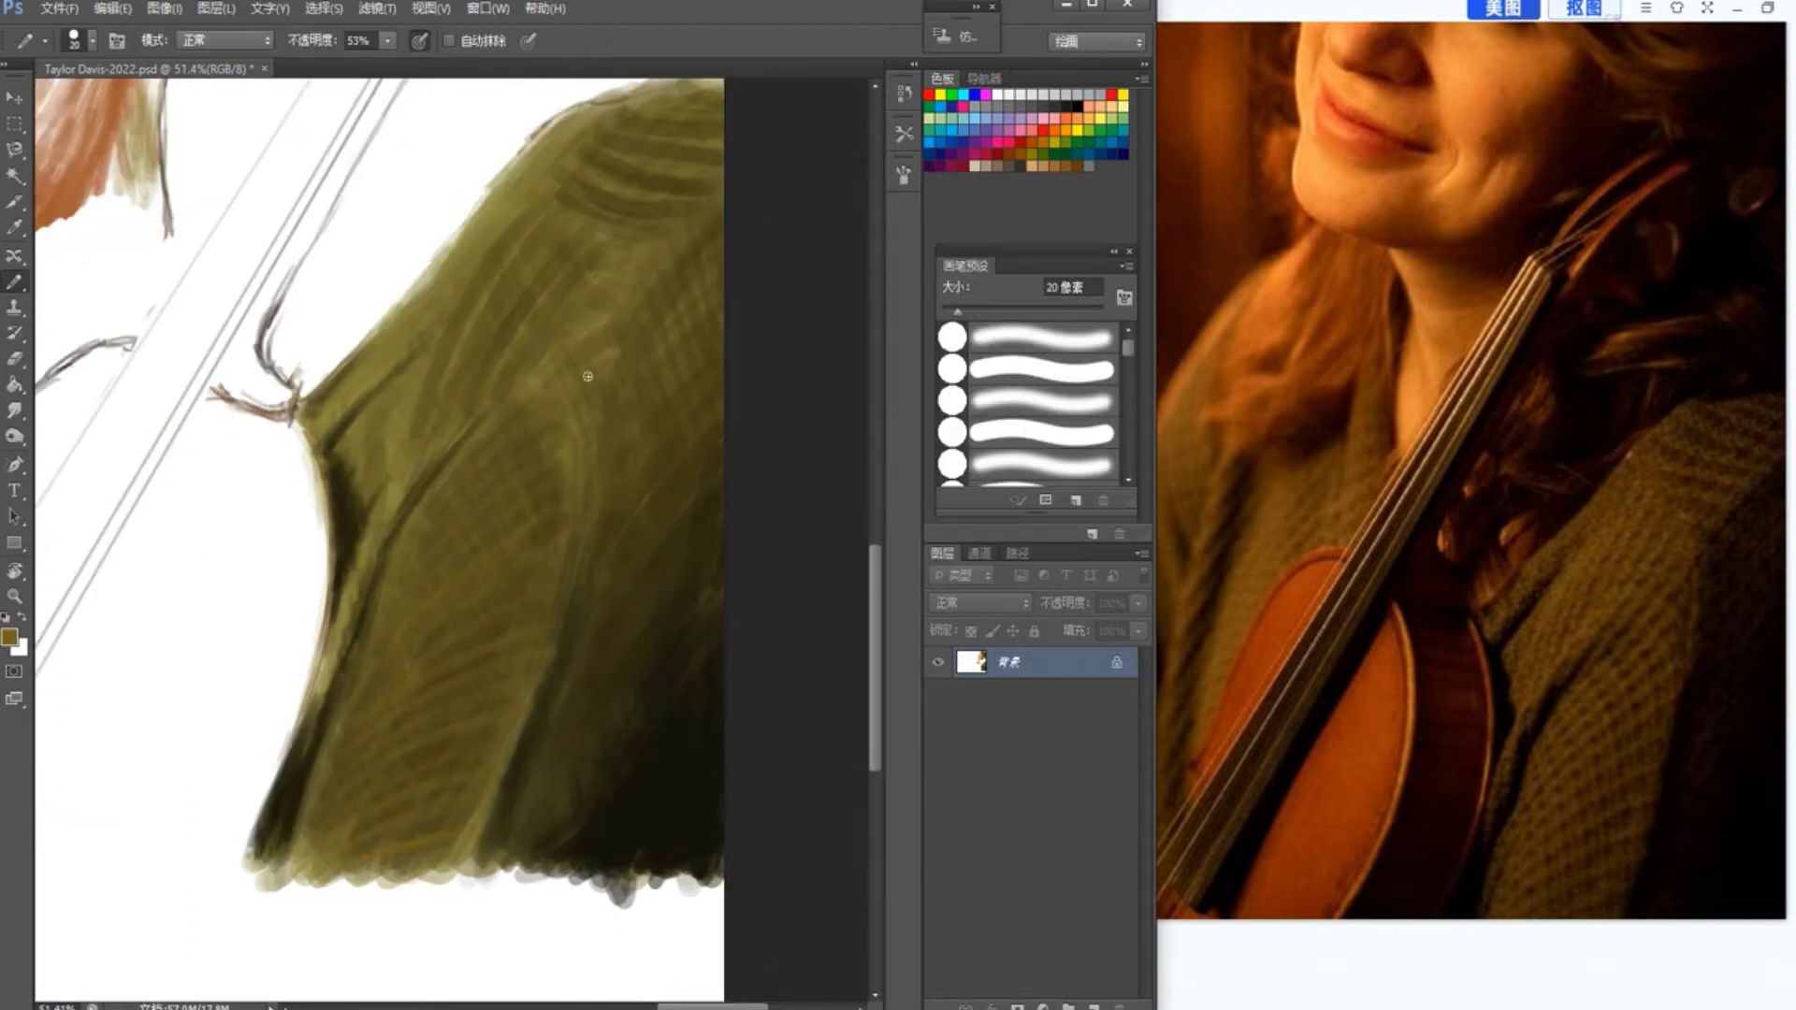
# Step: Build up the sweater's knit texture with curved crossing strokes over the shoulder and sleeve, raising the opacity to 69%
pyautogui.moveTo(599, 194)
pyautogui.mouseDown()
pyautogui.moveTo(675, 217)
pyautogui.moveTo(673, 191)
pyautogui.mouseUp()
pyautogui.moveTo(650, 146); pyautogui.dragTo(701, 152)
pyautogui.moveTo(660, 122); pyautogui.dragTo(717, 128)
pyautogui.press('6')
pyautogui.press('9')
pyautogui.moveTo(481, 223); pyautogui.dragTo(417, 294)
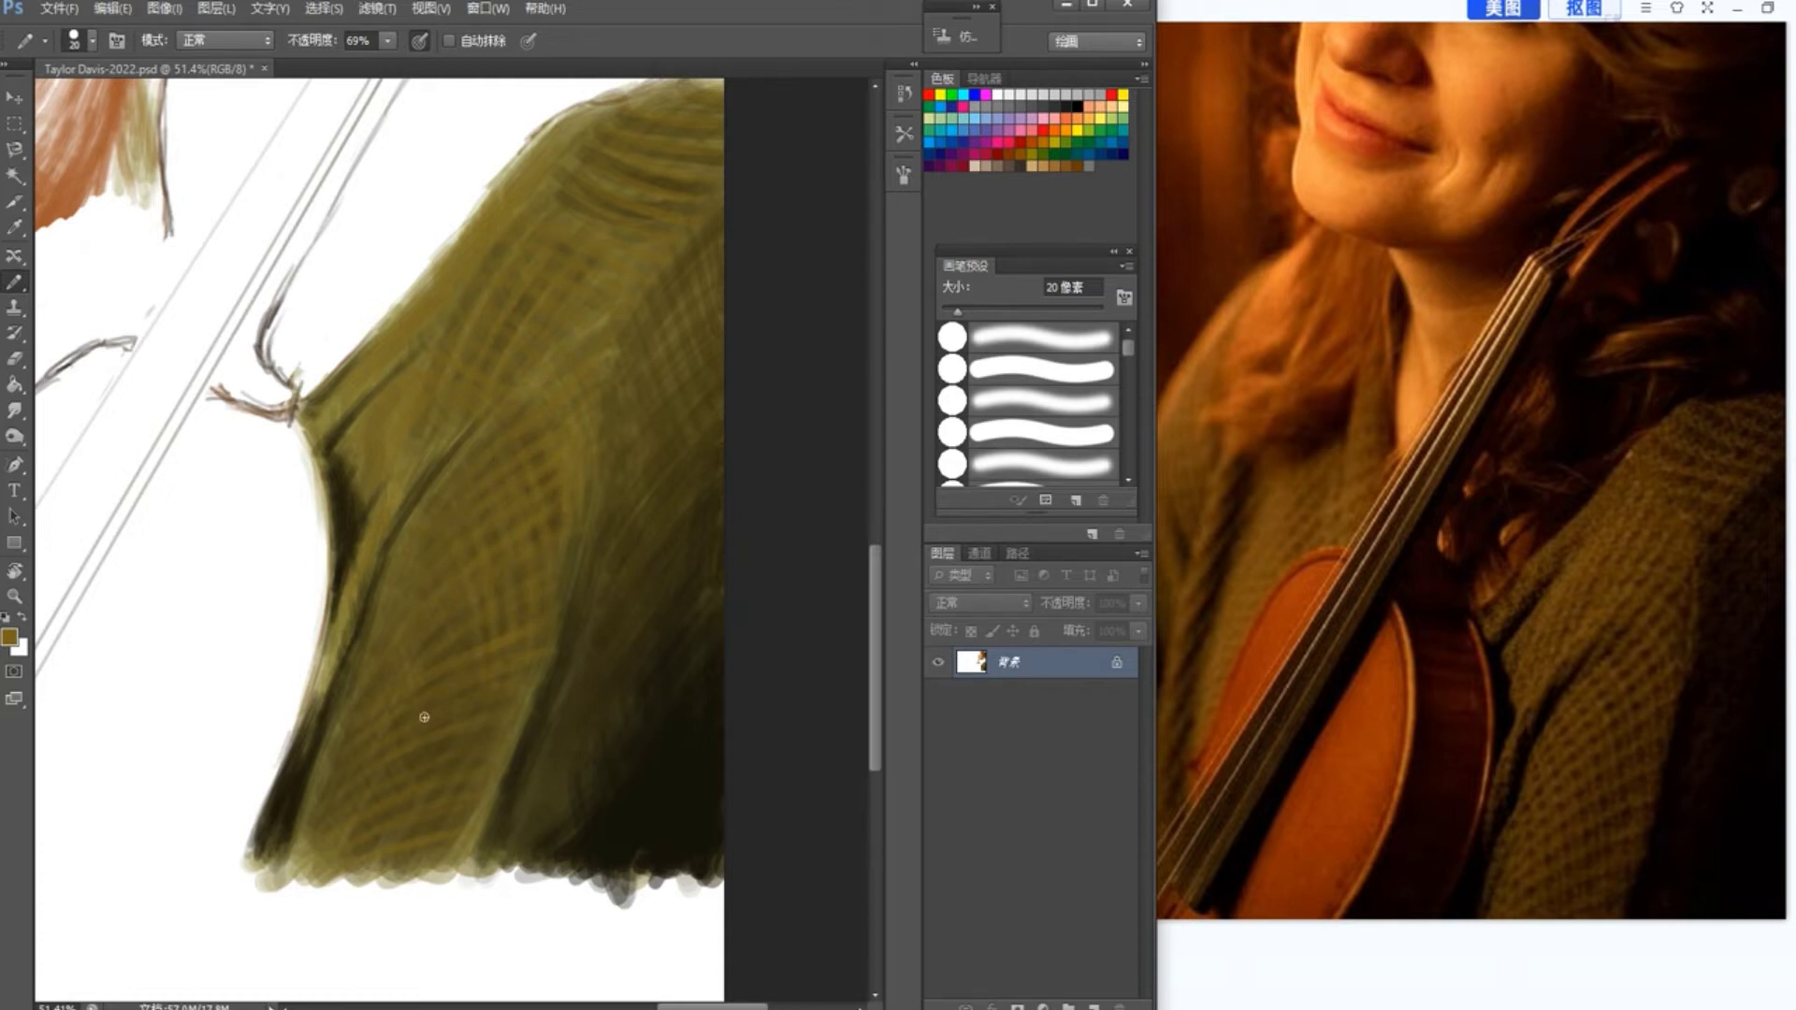
pyautogui.moveTo(400, 697); pyautogui.dragTo(403, 748)
pyautogui.moveTo(453, 706)
pyautogui.mouseDown()
pyautogui.moveTo(447, 786)
pyautogui.moveTo(468, 776)
pyautogui.mouseUp()
pyautogui.moveTo(488, 688); pyautogui.dragTo(483, 762)
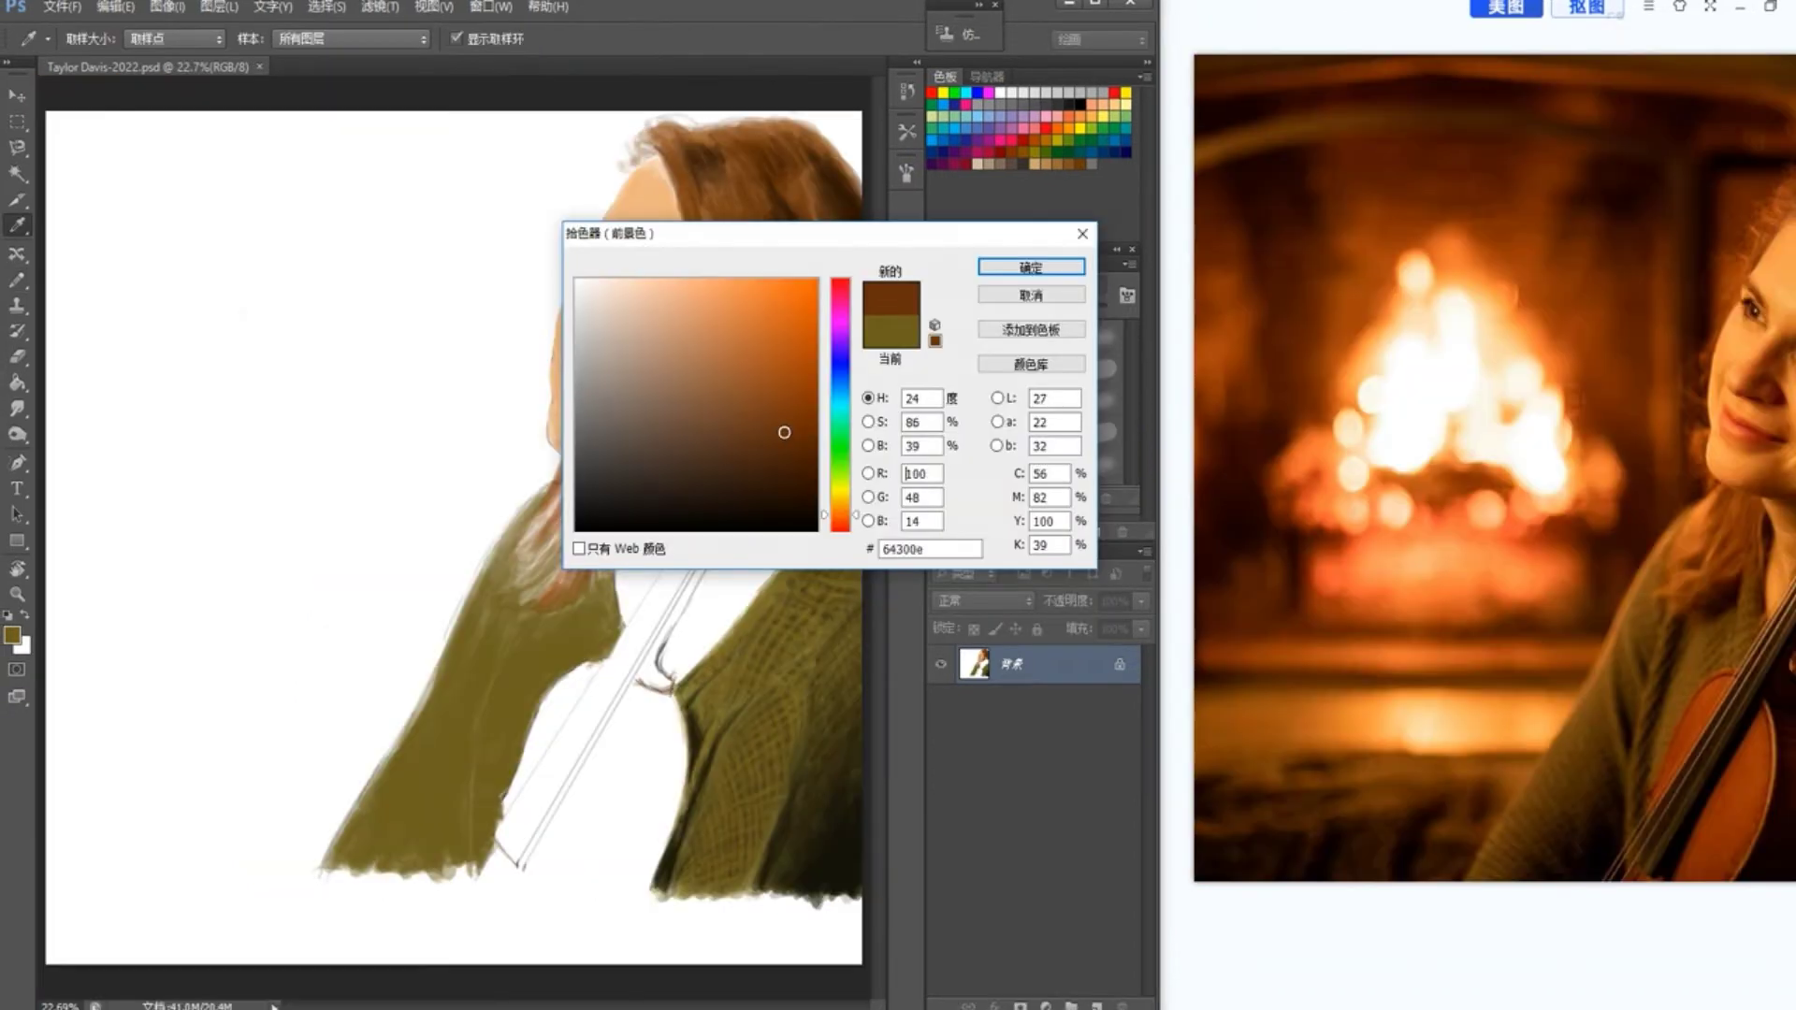
# Step: Choose the brown 64300e, enlarge the brush and block in the background's upper-left corner and edge
pyautogui.press('Return')
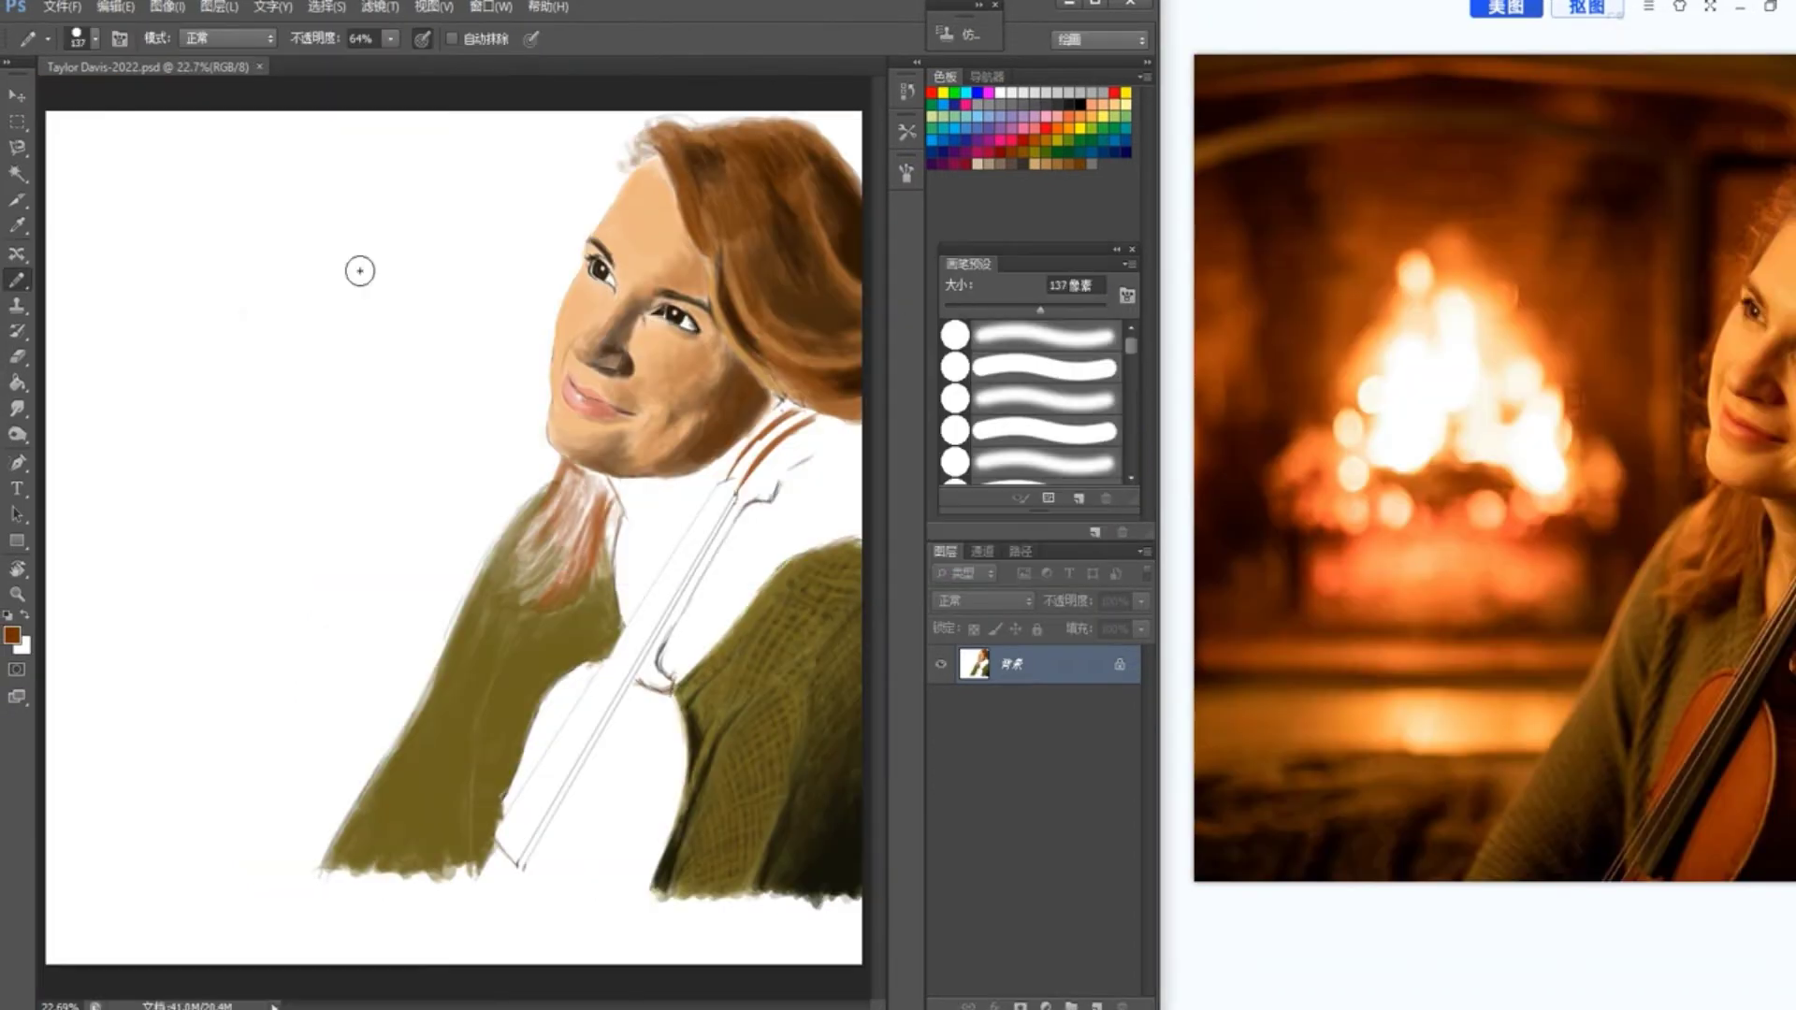
pyautogui.moveTo(1040, 310); pyautogui.dragTo(1054, 310)
pyautogui.moveTo(281, 164); pyautogui.dragTo(103, 342)
pyautogui.moveTo(80, 157); pyautogui.dragTo(77, 407)
# Step: Choose another reddish brown and fill the background between the canvas edge and the face with broad strokes from a larger brush
pyautogui.click(12, 636)
pyautogui.click(803, 399)
pyautogui.click(1030, 265)
pyautogui.moveTo(210, 159)
pyautogui.mouseDown()
pyautogui.moveTo(99, 355)
pyautogui.moveTo(60, 140)
pyautogui.mouseUp()
pyautogui.moveTo(168, 130); pyautogui.dragTo(56, 253)
pyautogui.moveTo(407, 159); pyautogui.dragTo(163, 514)
pyautogui.moveTo(360, 210); pyautogui.dragTo(95, 545)
pyautogui.moveTo(1053, 310); pyautogui.dragTo(1085, 310)
pyautogui.moveTo(425, 191); pyautogui.dragTo(253, 441)
# Step: Draw the fireplace's arch line in near-black and paint dark patches down its left side with an 89 px brush
pyautogui.moveTo(322, 154)
pyautogui.mouseDown()
pyautogui.moveTo(226, 109)
pyautogui.moveTo(421, 150)
pyautogui.mouseUp()
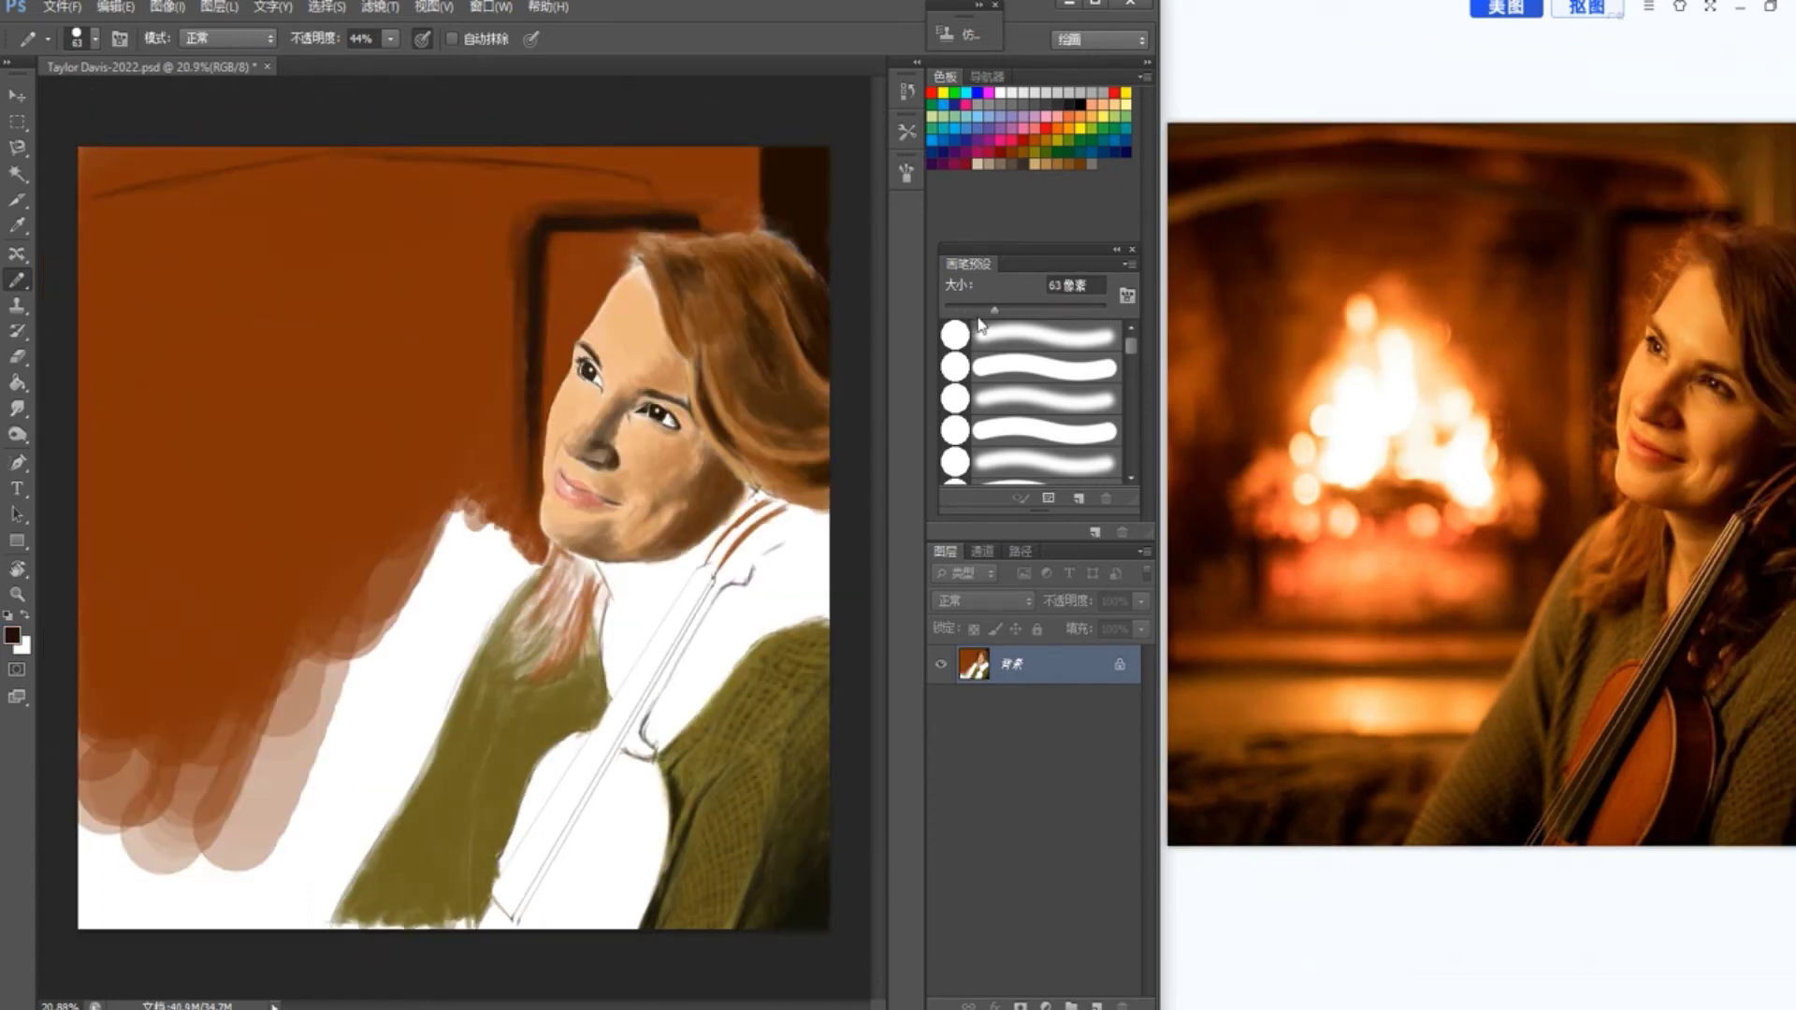
pyautogui.moveTo(995, 310); pyautogui.dragTo(1015, 309)
pyautogui.moveTo(92, 608)
pyautogui.mouseDown()
pyautogui.moveTo(176, 549)
pyautogui.moveTo(153, 514)
pyautogui.moveTo(116, 589)
pyautogui.moveTo(118, 521)
pyautogui.mouseUp()
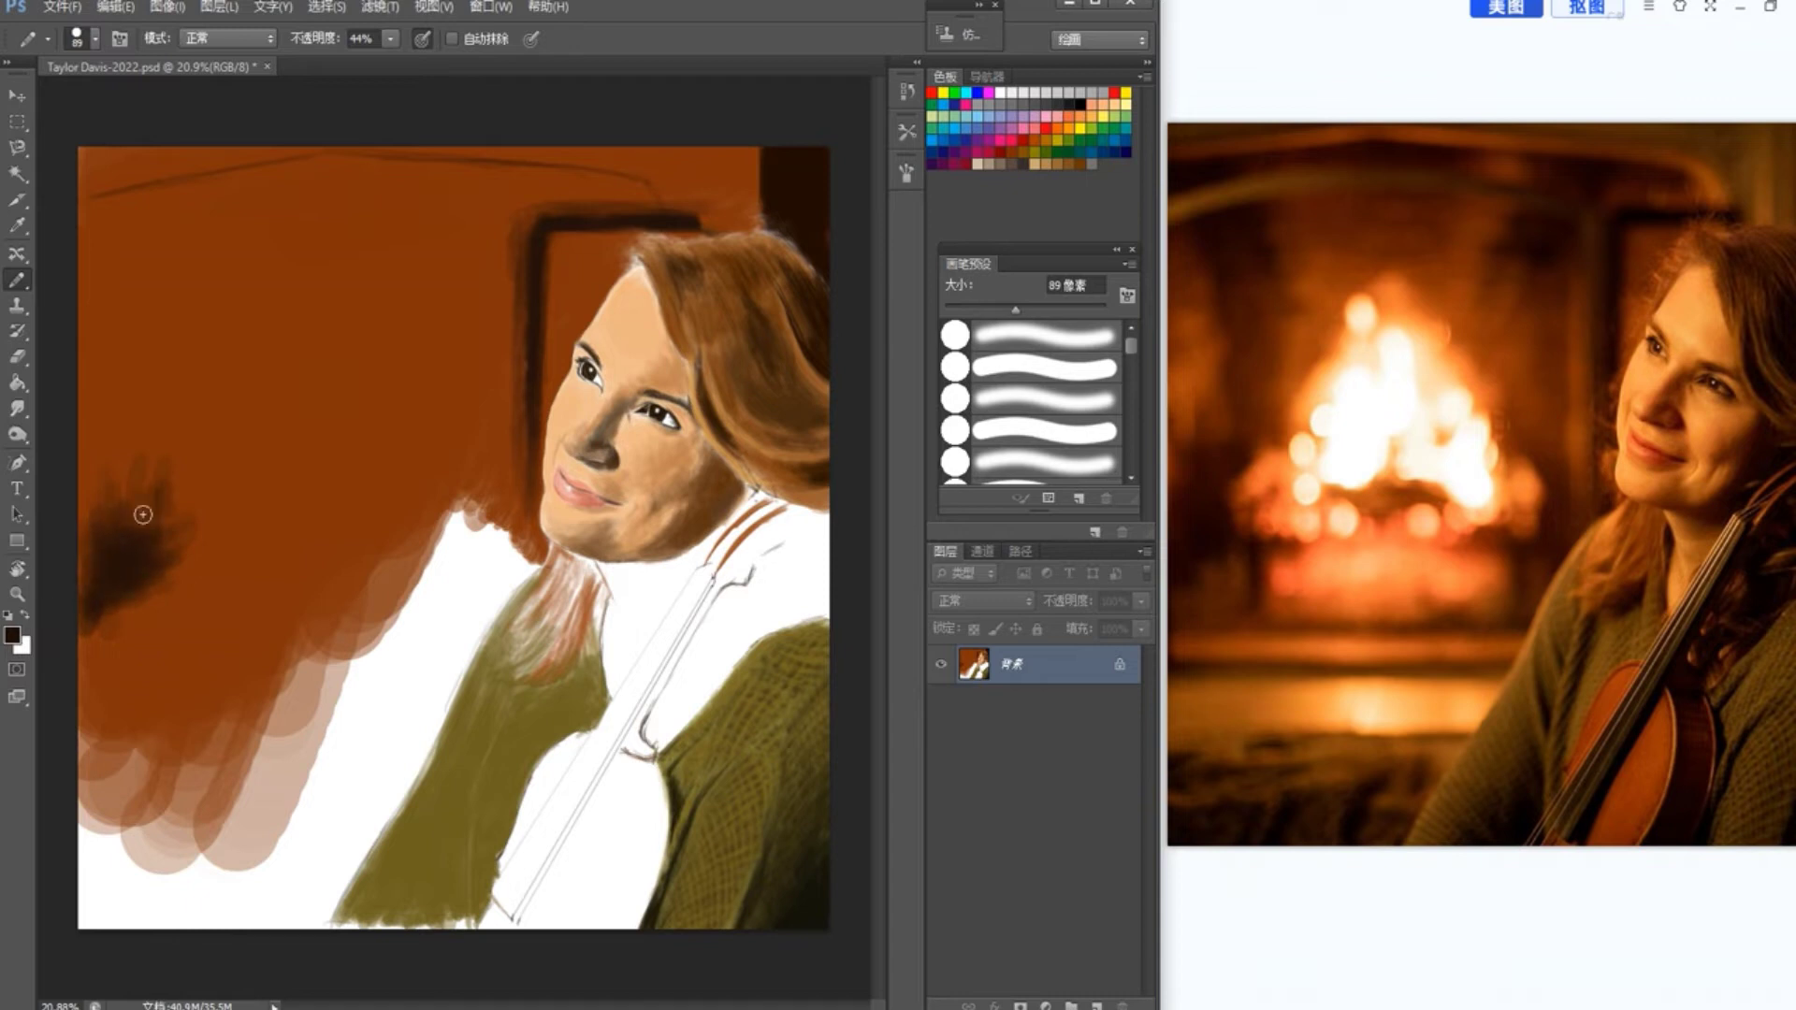
pyautogui.moveTo(149, 198)
pyautogui.mouseDown()
pyautogui.moveTo(86, 222)
pyautogui.moveTo(156, 228)
pyautogui.moveTo(133, 390)
pyautogui.moveTo(164, 438)
pyautogui.mouseUp()
# Step: Choose a light peach and paint the base of the fire in the middle of the fireplace
pyautogui.click(12, 636)
pyautogui.click(841, 507)
pyautogui.click(686, 285)
pyautogui.click(841, 515)
pyautogui.click(655, 281)
pyautogui.click(1031, 267)
pyautogui.moveTo(412, 519)
pyautogui.mouseDown()
pyautogui.moveTo(319, 564)
pyautogui.moveTo(245, 532)
pyautogui.moveTo(322, 388)
pyautogui.moveTo(398, 524)
pyautogui.moveTo(377, 563)
pyautogui.moveTo(299, 487)
pyautogui.moveTo(277, 602)
pyautogui.moveTo(217, 524)
pyautogui.moveTo(334, 500)
pyautogui.mouseUp()
# Step: Lower the opacity to 16%, brush a faint glow over and around the fire, and save the document
pyautogui.click(390, 39)
pyautogui.moveTo(397, 61); pyautogui.dragTo(330, 61)
pyautogui.moveTo(354, 374); pyautogui.dragTo(398, 472)
pyautogui.moveTo(248, 475); pyautogui.dragTo(261, 341)
pyautogui.moveTo(360, 224); pyautogui.dragTo(427, 195)
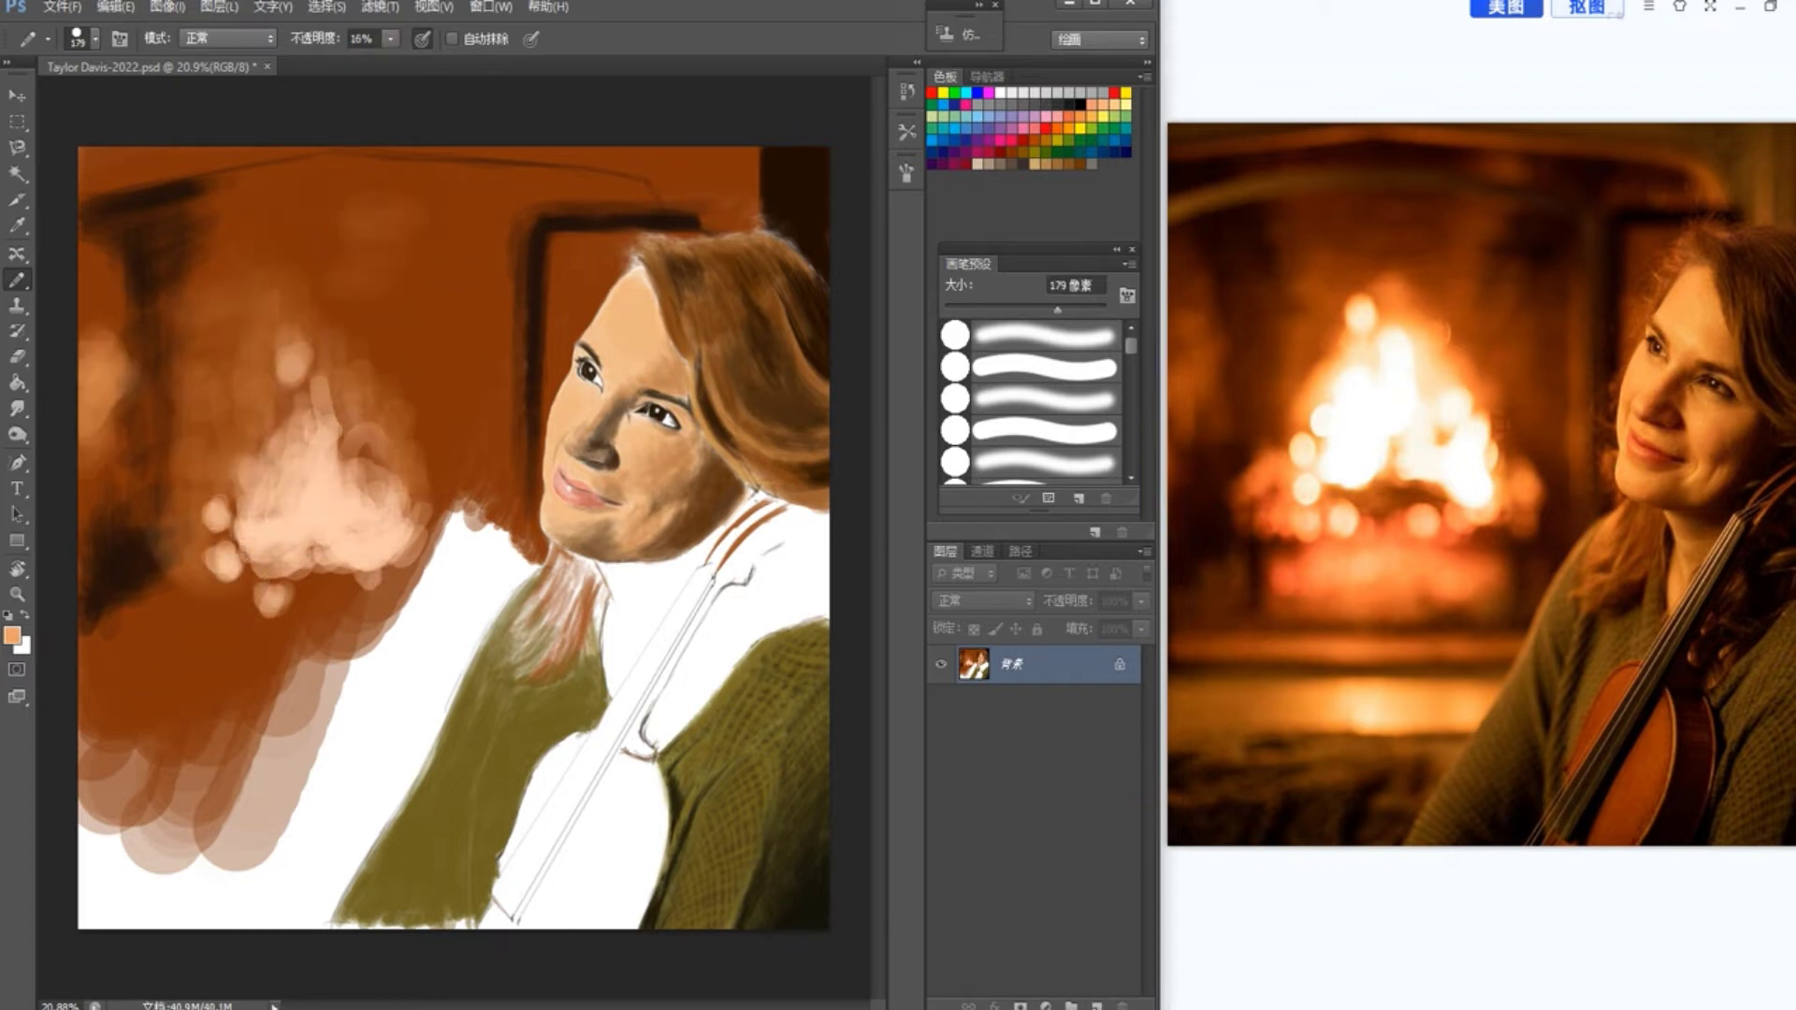
pyautogui.moveTo(372, 281)
pyautogui.mouseDown()
pyautogui.moveTo(360, 355)
pyautogui.moveTo(431, 466)
pyautogui.mouseUp()
pyautogui.hotkey('ctrl', 's')
# Step: Choose an orange-brown and brush it along the fireplace arch above the dark frame
pyautogui.click(12, 636)
pyautogui.click(773, 362)
pyautogui.press('Return')
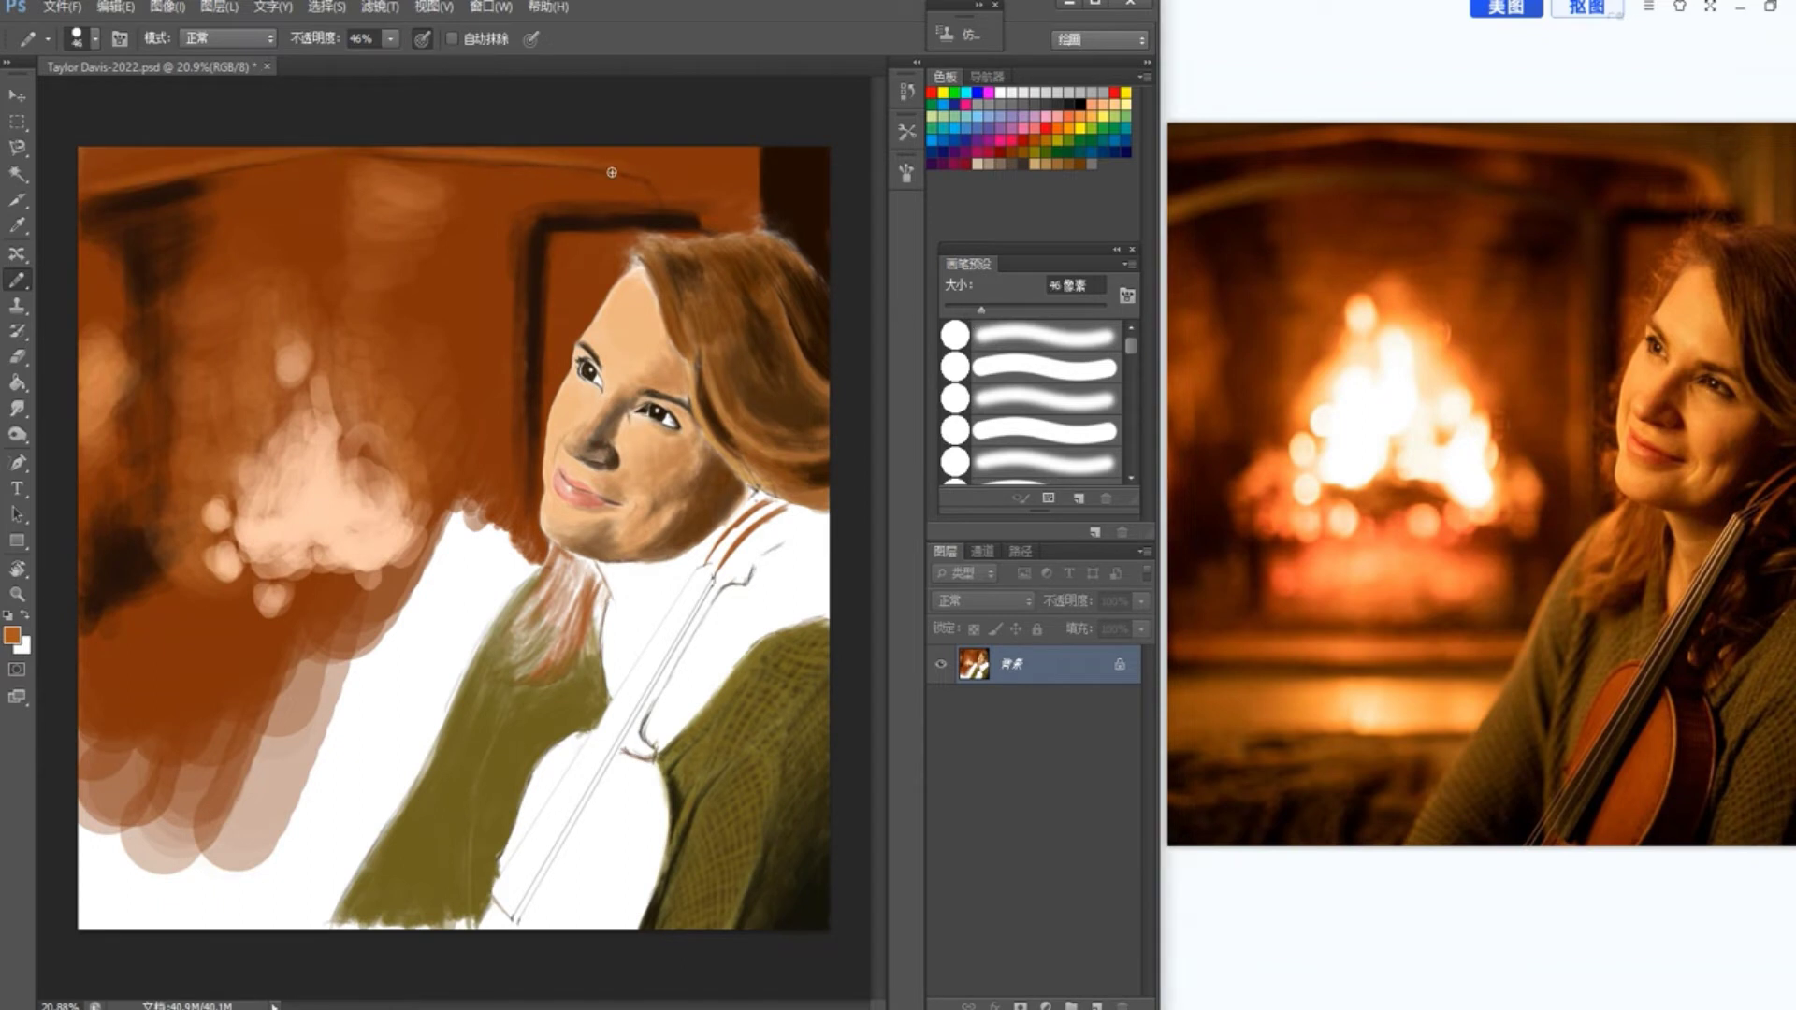
pyautogui.moveTo(487, 173); pyautogui.dragTo(436, 198)
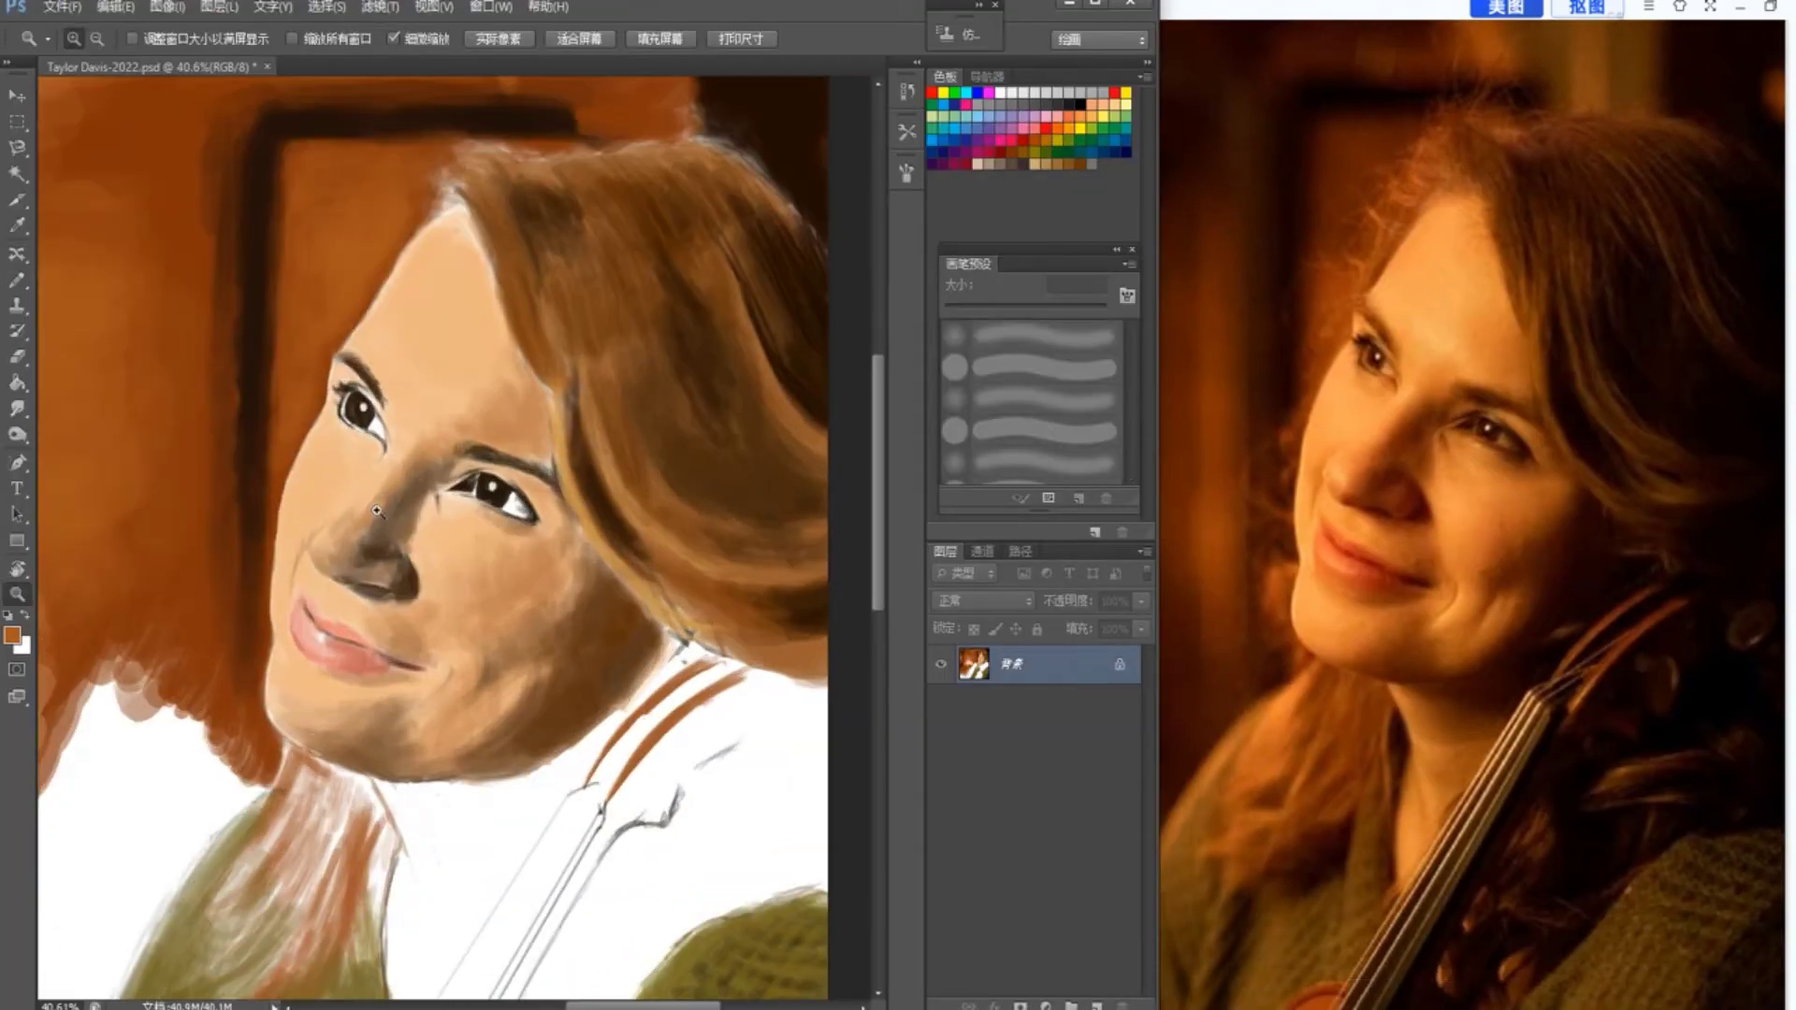
# Step: Choose a light orange and paint fine loose hairs along the forehead hairline with a small brush at 52% opacity
pyautogui.click(12, 636)
pyautogui.click(736, 315)
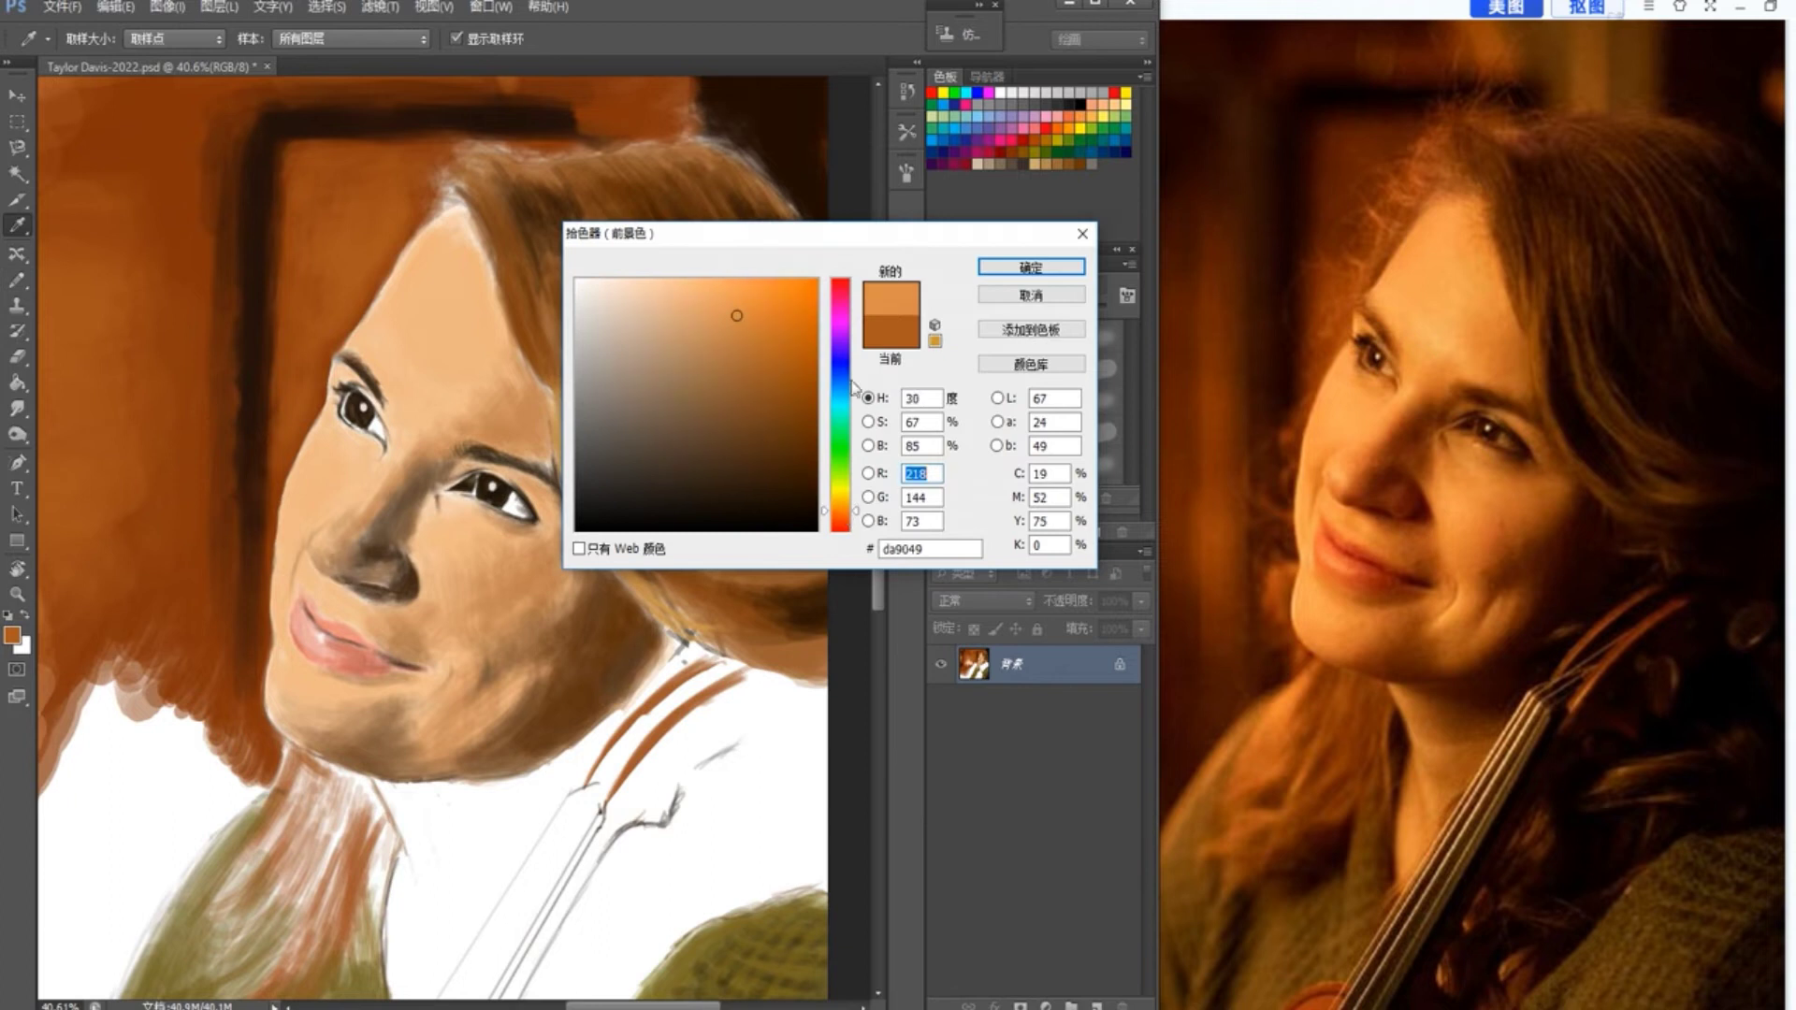
pyautogui.click(737, 296)
pyautogui.click(999, 269)
pyautogui.press('[')
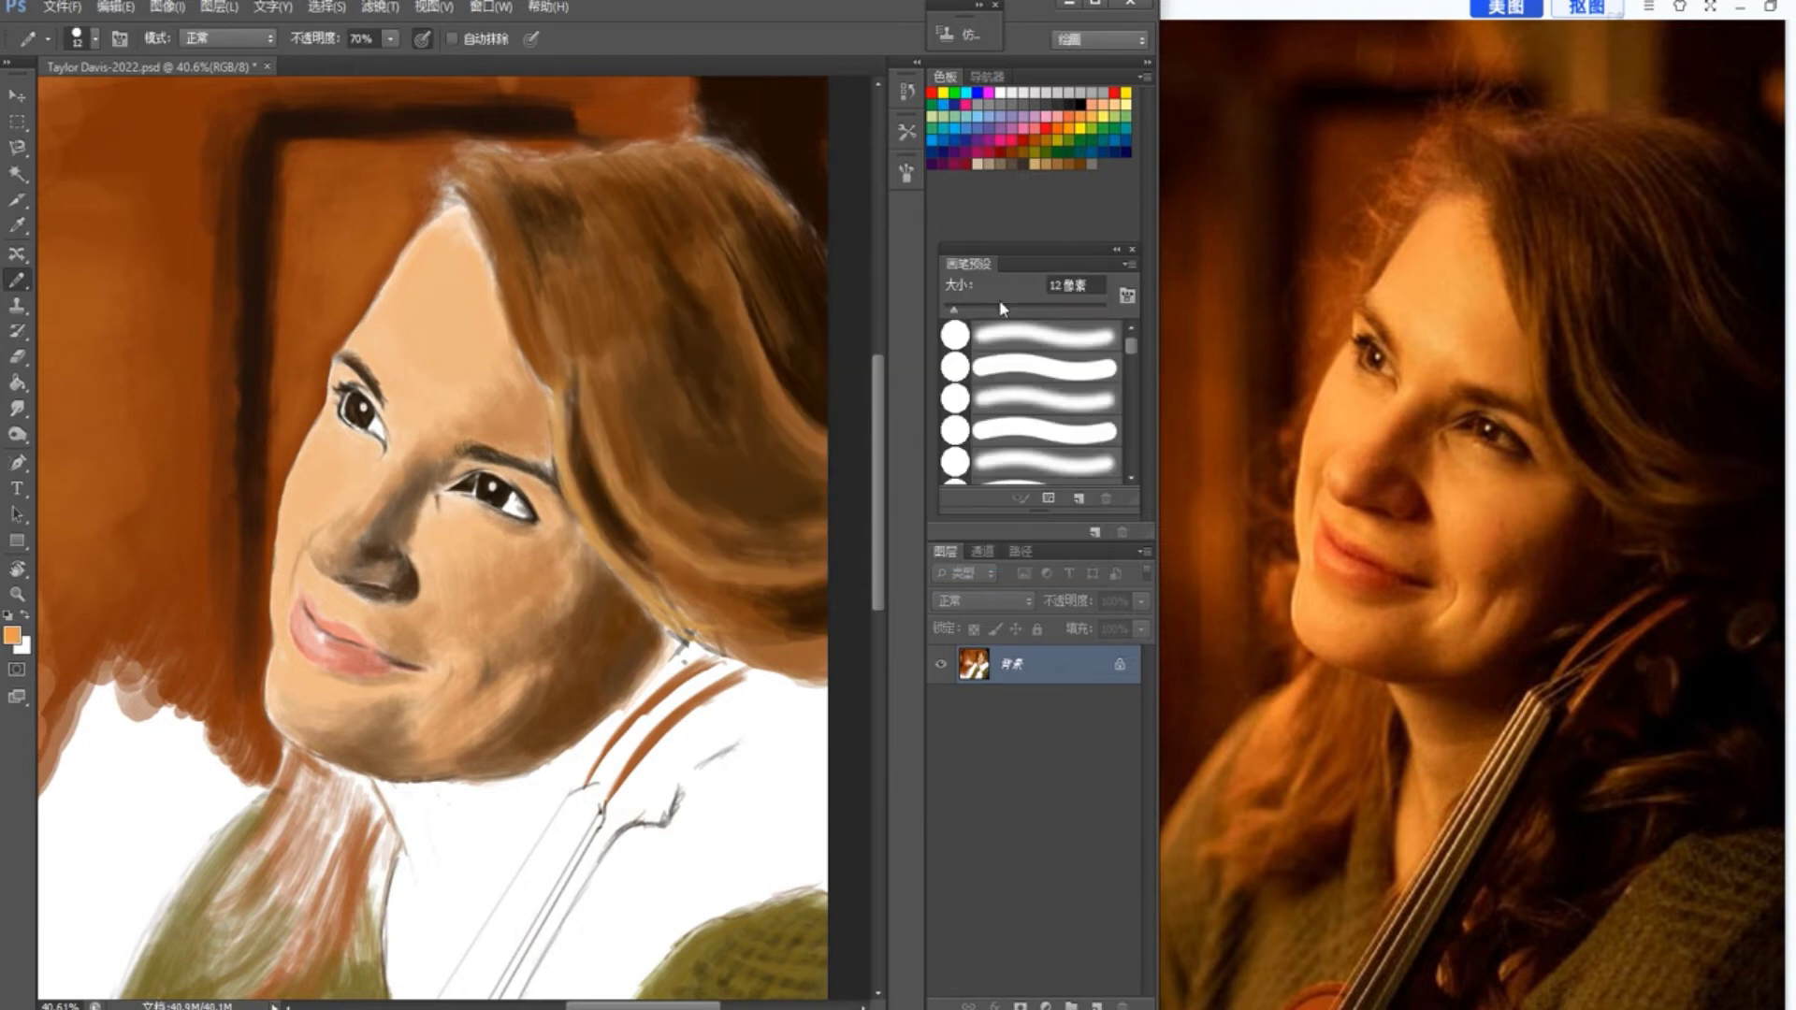
pyautogui.moveTo(419, 196); pyautogui.dragTo(433, 193)
pyautogui.press('5')
pyautogui.press('2')
pyautogui.moveTo(373, 253); pyautogui.dragTo(443, 190)
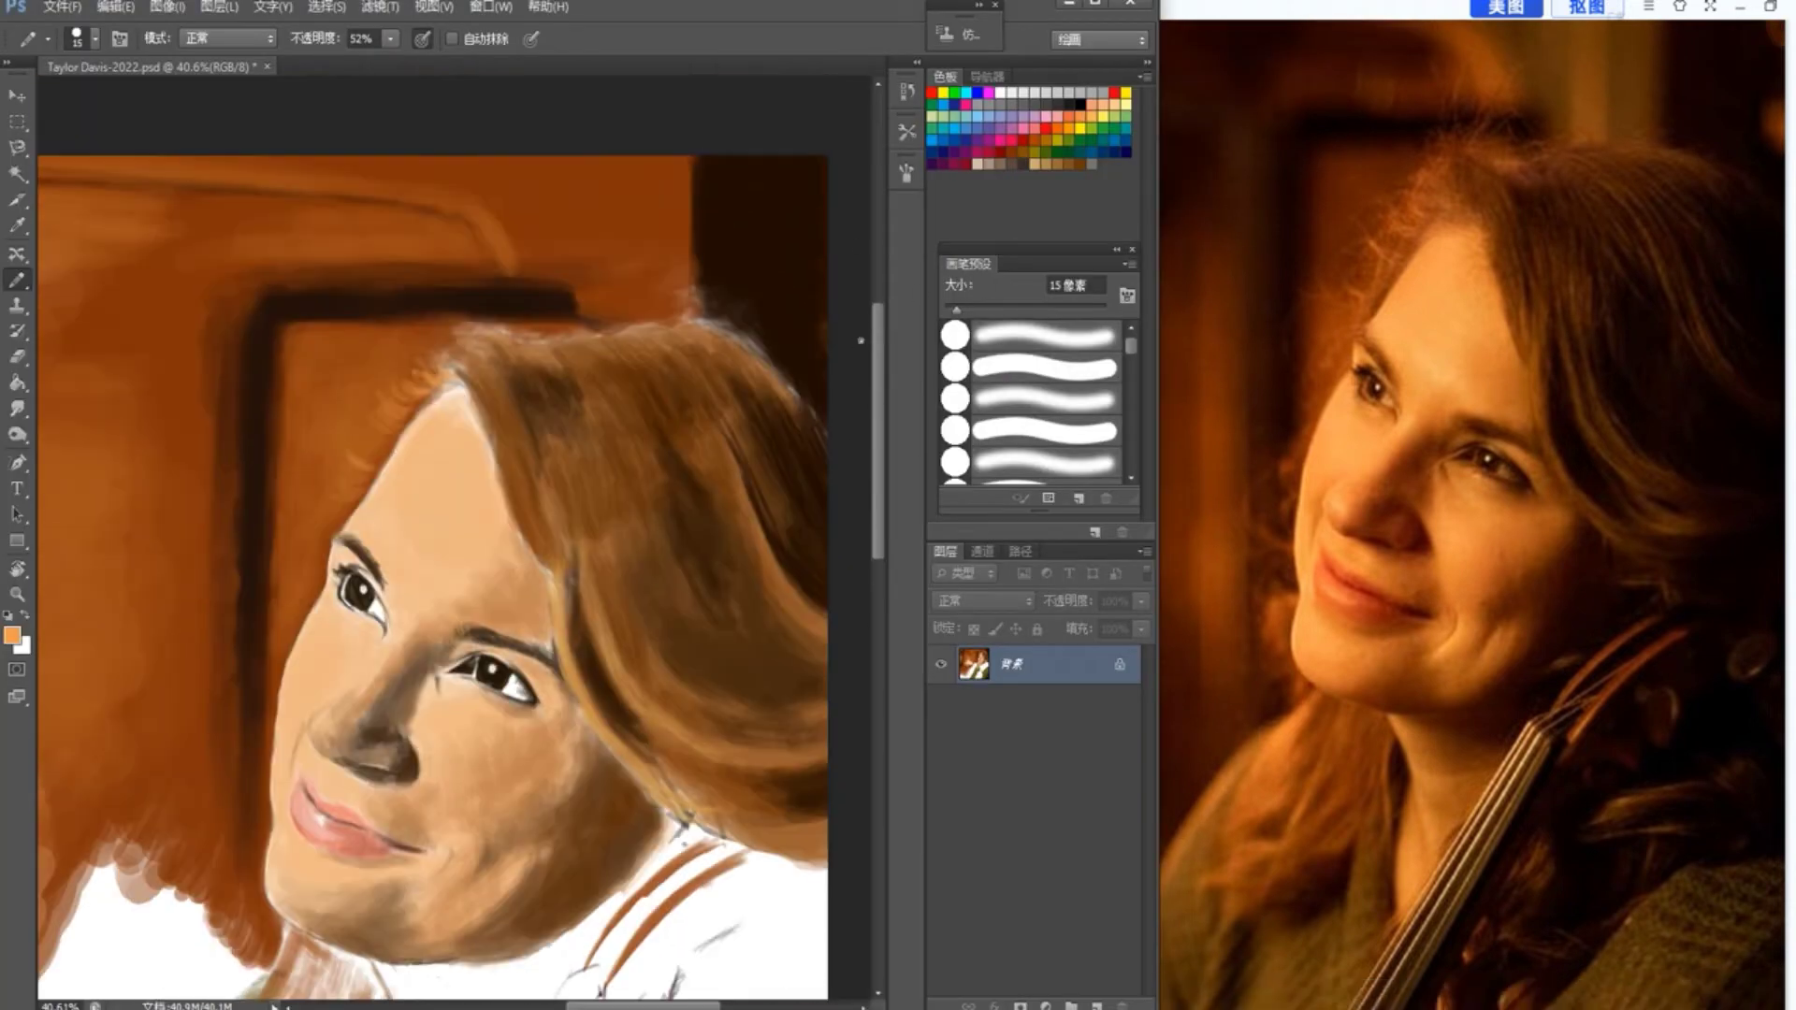
# Step: Choose another orange tone and add faint hair wisps down the background beside the cheek at 14% opacity
pyautogui.click(12, 636)
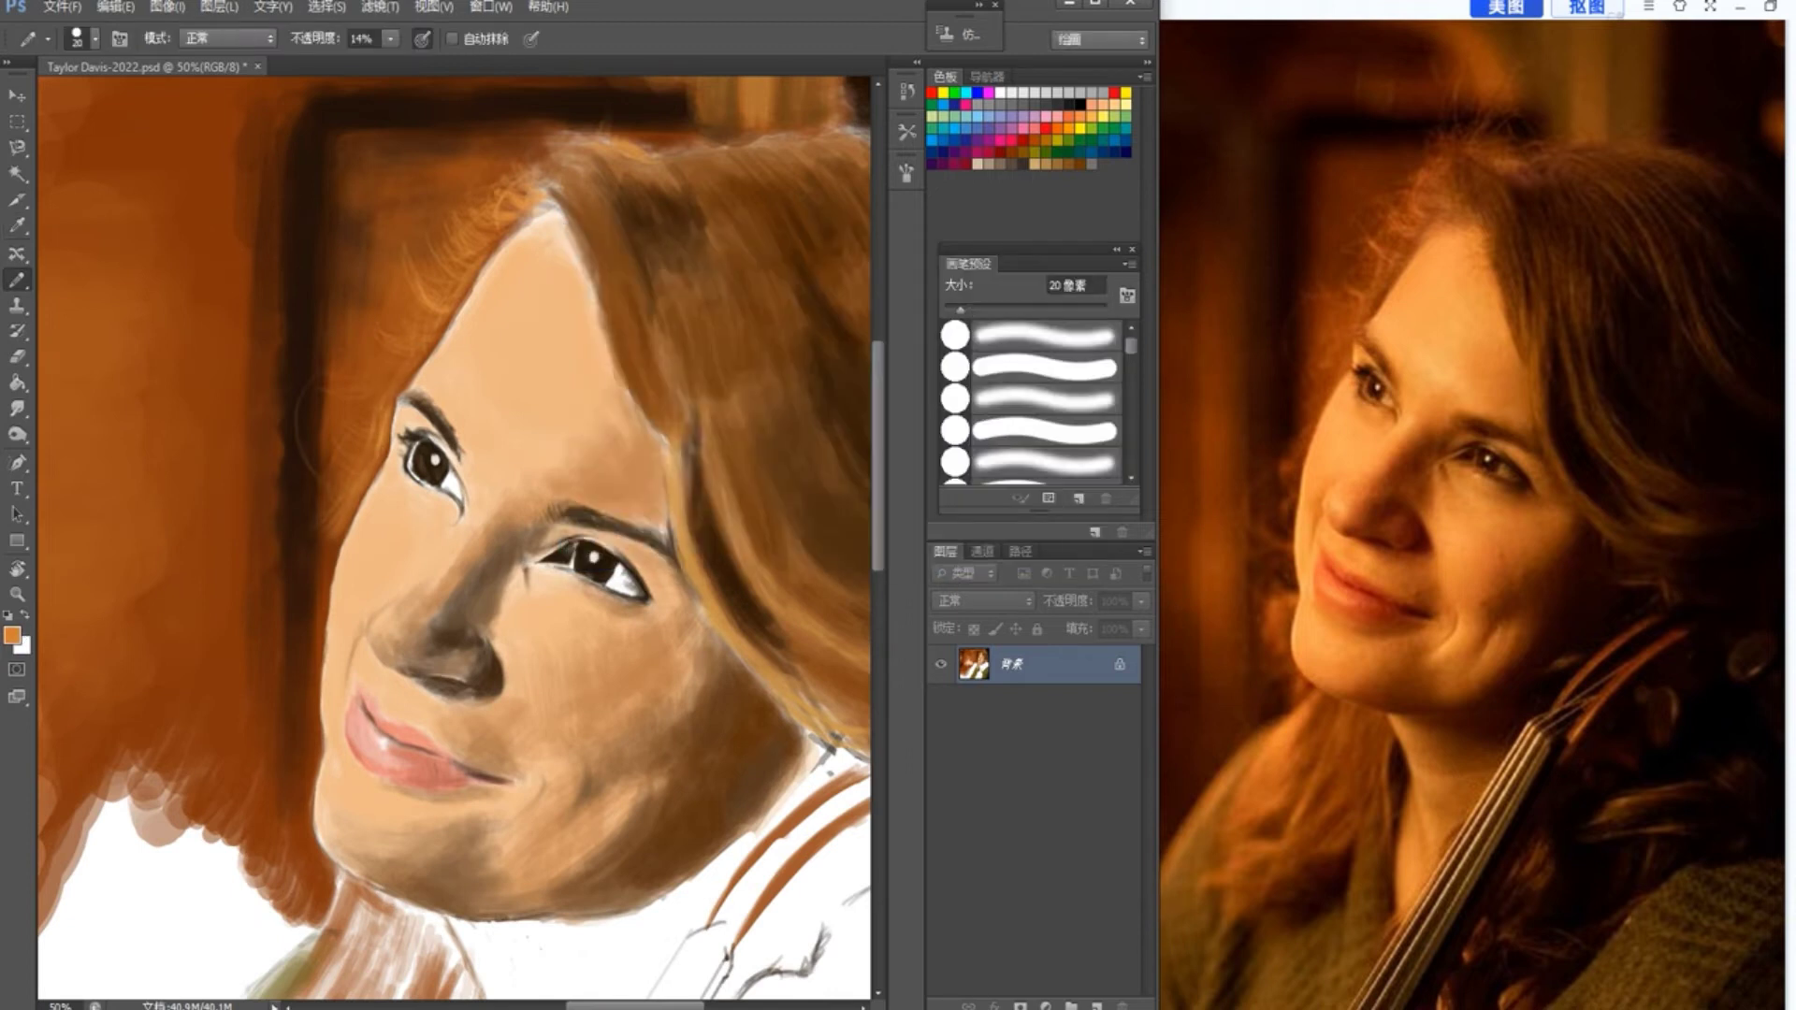
pyautogui.moveTo(310, 565); pyautogui.dragTo(297, 810)
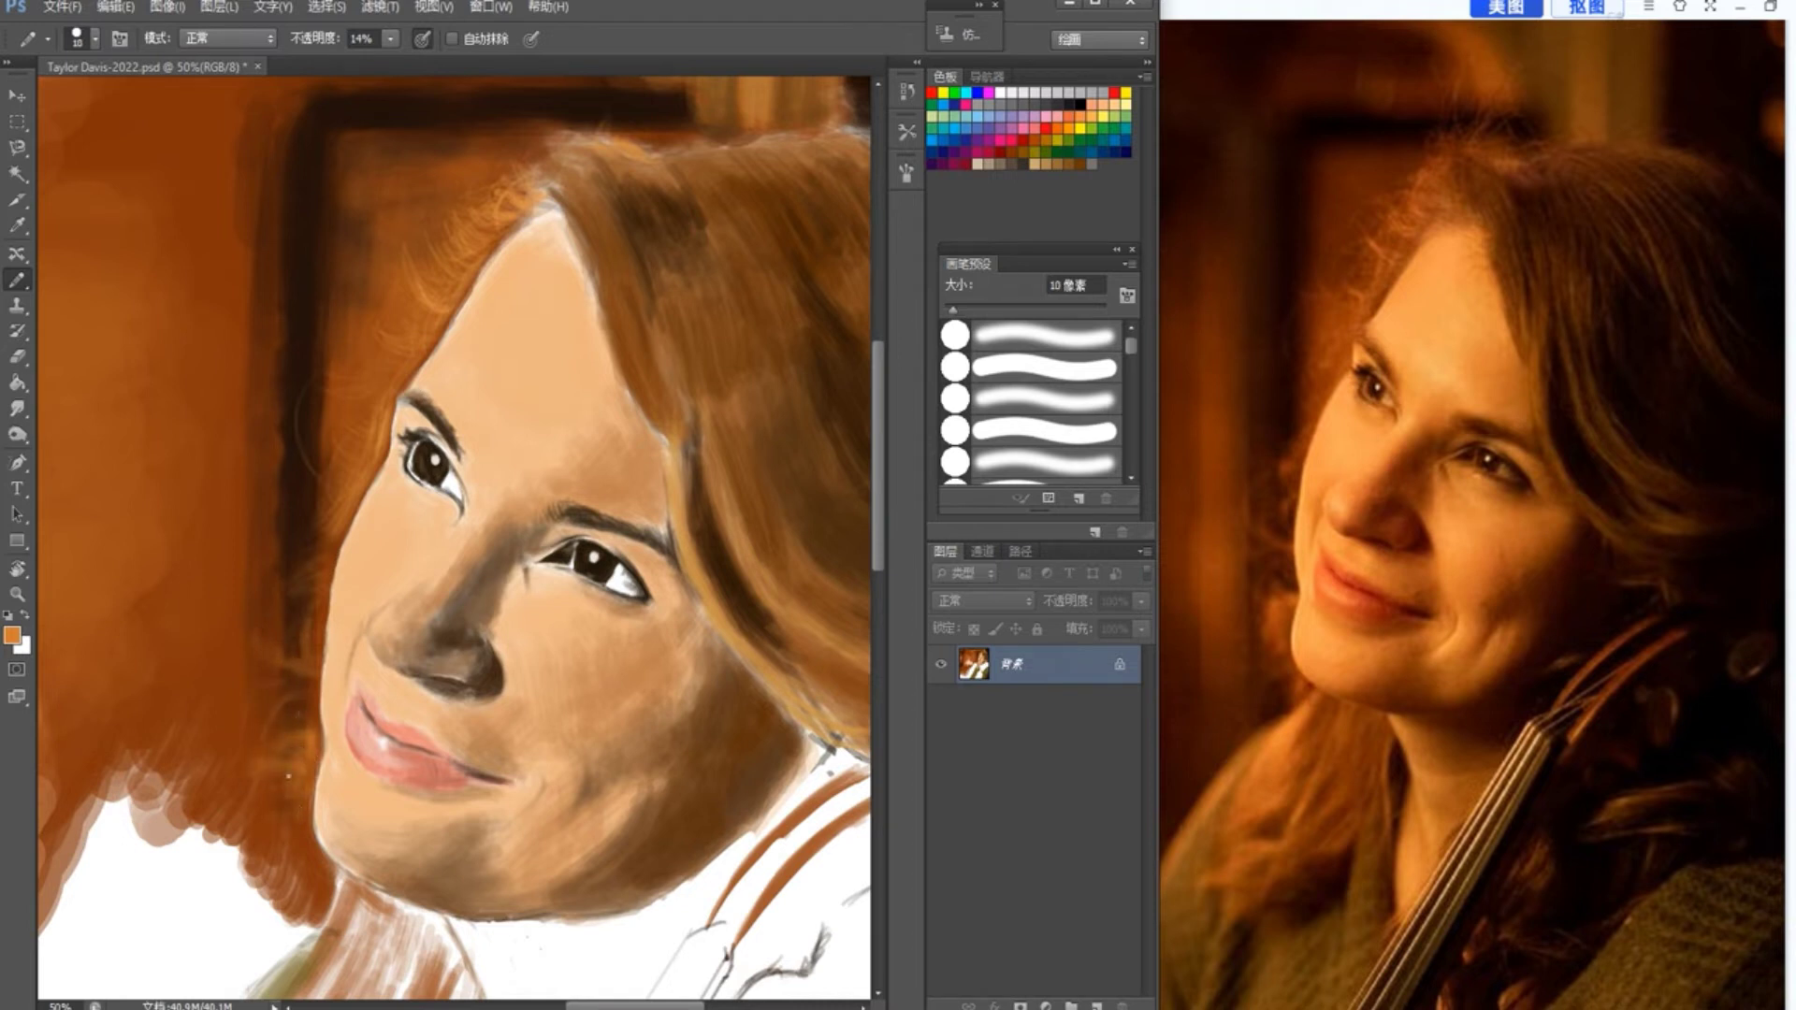
pyautogui.moveTo(300, 838); pyautogui.dragTo(306, 857)
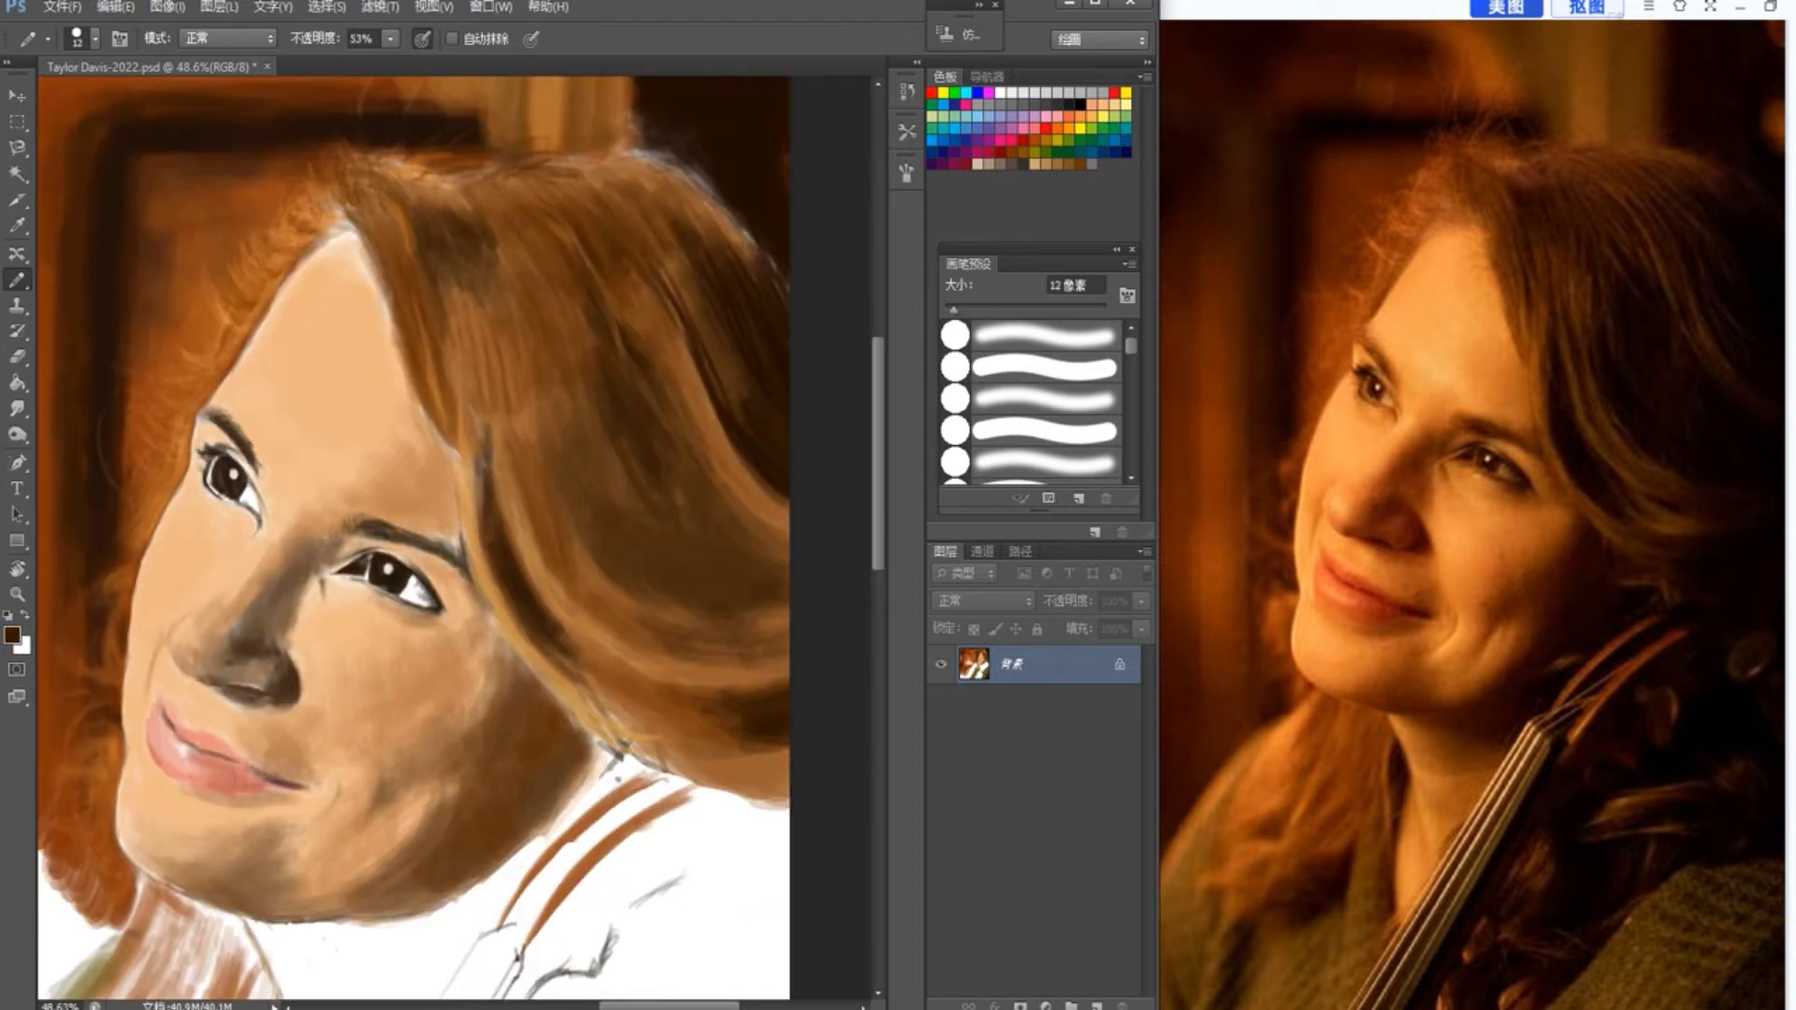
# Step: Choose a dark brown and paint long shadow strands through the outer side of the hair beside the canvas edge
pyautogui.click(391, 39)
pyautogui.click(12, 635)
pyautogui.click(1066, 265)
pyautogui.moveTo(664, 299); pyautogui.dragTo(715, 423)
pyautogui.moveTo(716, 420); pyautogui.dragTo(784, 506)
pyautogui.moveTo(690, 453); pyautogui.dragTo(774, 535)
pyautogui.moveTo(950, 309); pyautogui.dragTo(955, 309)
pyautogui.moveTo(690, 456); pyautogui.dragTo(787, 540)
pyautogui.moveTo(722, 510); pyautogui.dragTo(788, 561)
pyautogui.moveTo(696, 481); pyautogui.dragTo(787, 545)
# Step: Darken the hair beside the eye and cheek, fill its deep shadow with a 29 px brush, and save the document
pyautogui.moveTo(493, 553); pyautogui.dragTo(538, 644)
pyautogui.moveTo(474, 497)
pyautogui.mouseDown()
pyautogui.moveTo(509, 599)
pyautogui.moveTo(634, 676)
pyautogui.mouseUp()
pyautogui.moveTo(617, 645); pyautogui.dragTo(659, 667)
pyautogui.moveTo(592, 566); pyautogui.dragTo(649, 614)
pyautogui.moveTo(955, 309); pyautogui.dragTo(968, 310)
pyautogui.moveTo(568, 500); pyautogui.dragTo(625, 589)
pyautogui.moveTo(587, 554); pyautogui.dragTo(658, 617)
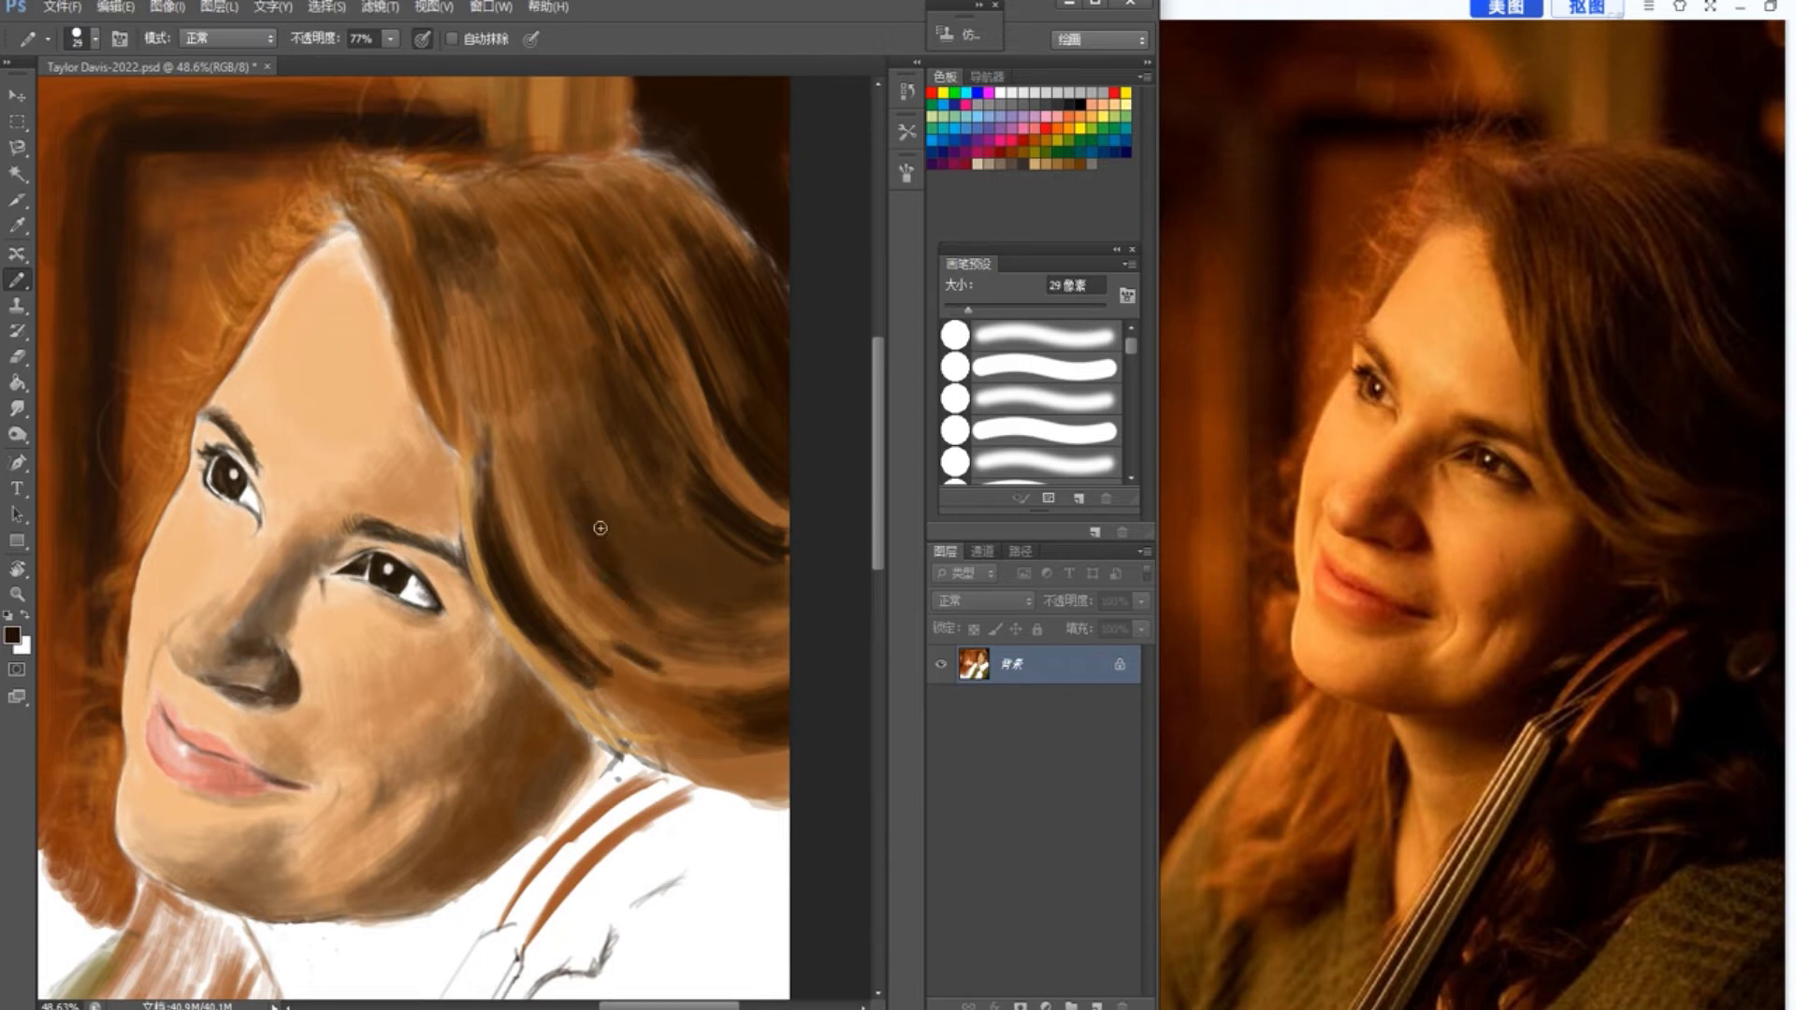
pyautogui.moveTo(549, 421); pyautogui.dragTo(636, 556)
pyautogui.moveTo(604, 513); pyautogui.dragTo(721, 631)
pyautogui.click(64, 8)
pyautogui.click(90, 247)
pyautogui.click(90, 247)
# Step: Refine the hair with thin dark 7 px strands at 81% opacity and tone its midtones at 6% exposure
pyautogui.moveTo(661, 575)
pyautogui.mouseDown()
pyautogui.moveTo(748, 524)
pyautogui.moveTo(786, 618)
pyautogui.mouseUp()
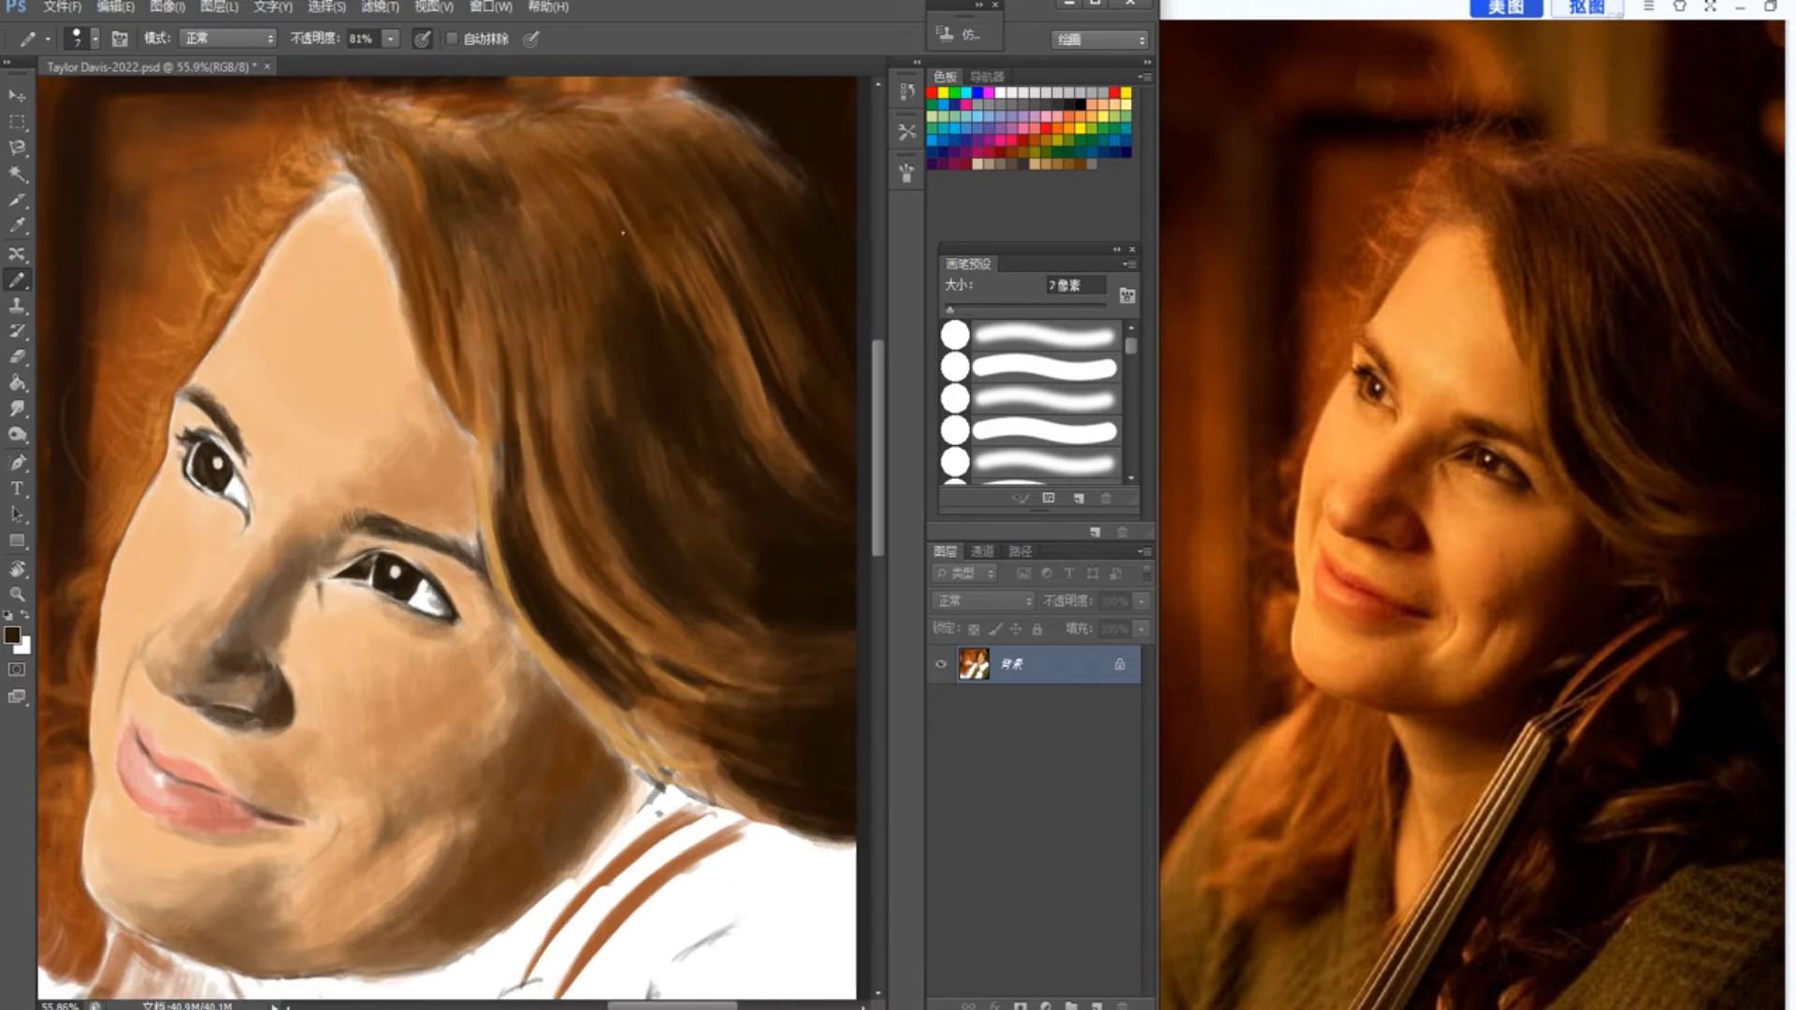
pyautogui.moveTo(532, 496); pyautogui.dragTo(608, 616)
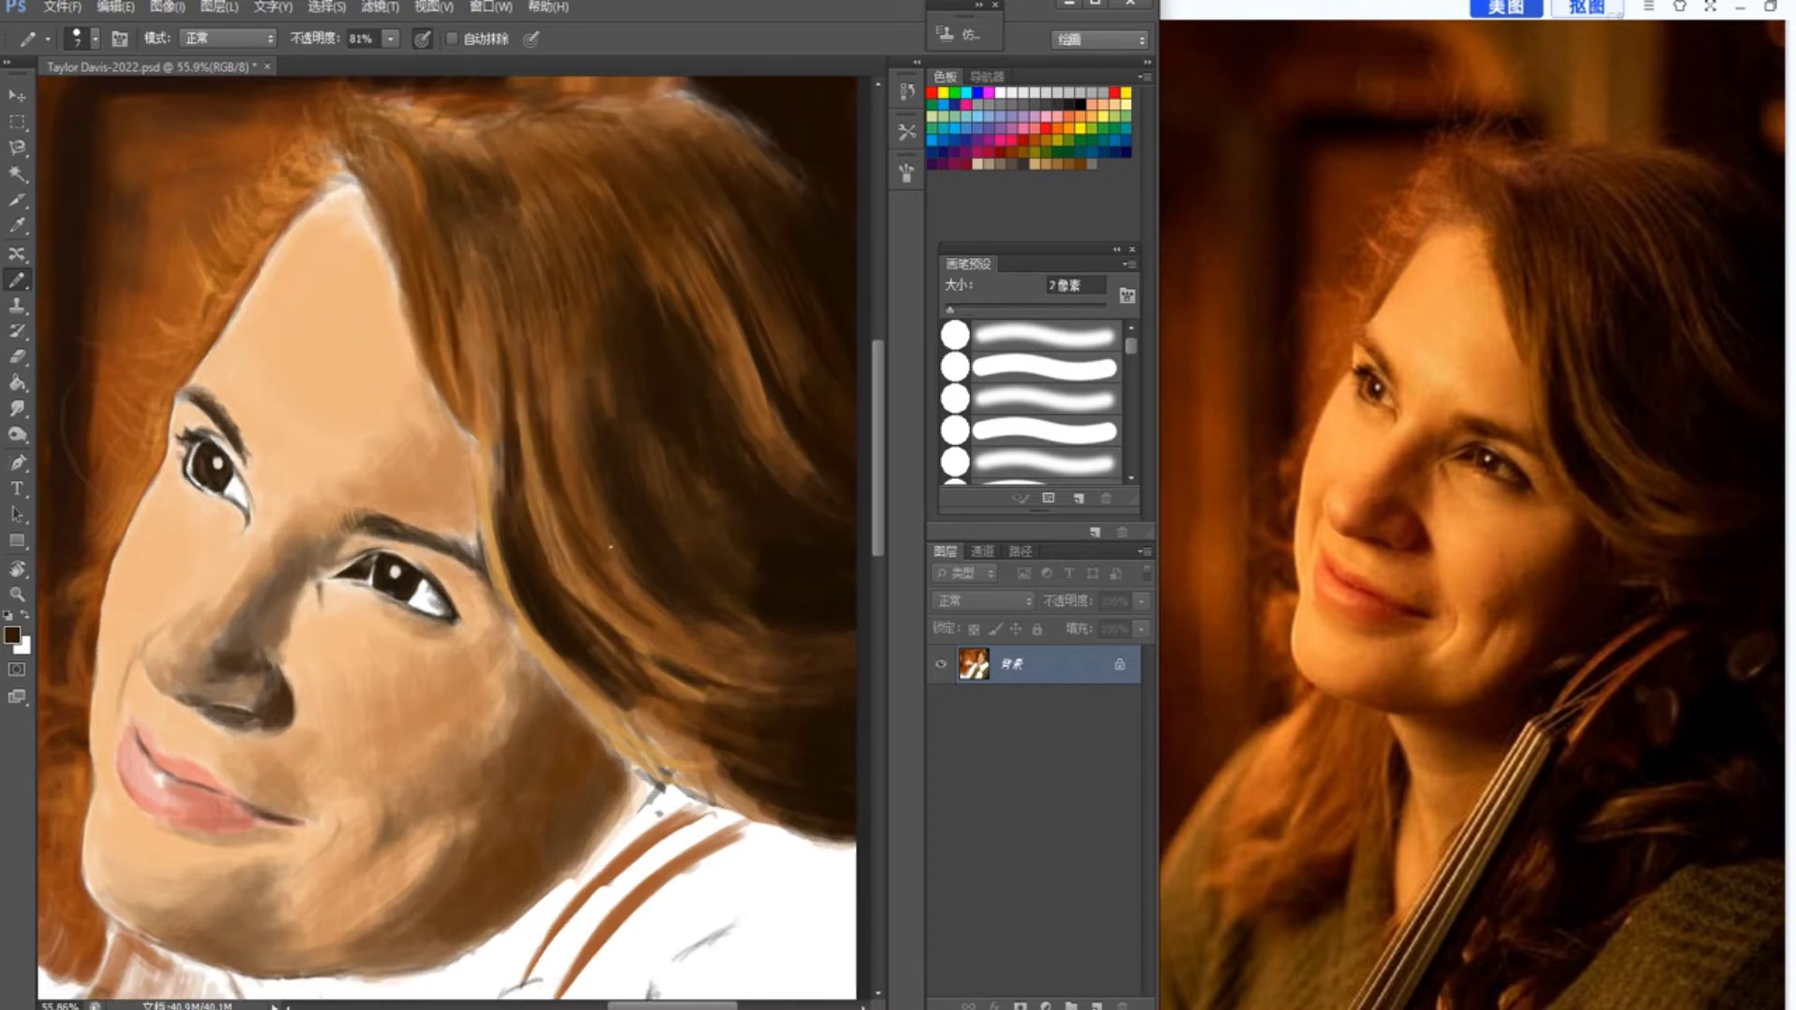
pyautogui.moveTo(501, 418); pyautogui.dragTo(477, 338)
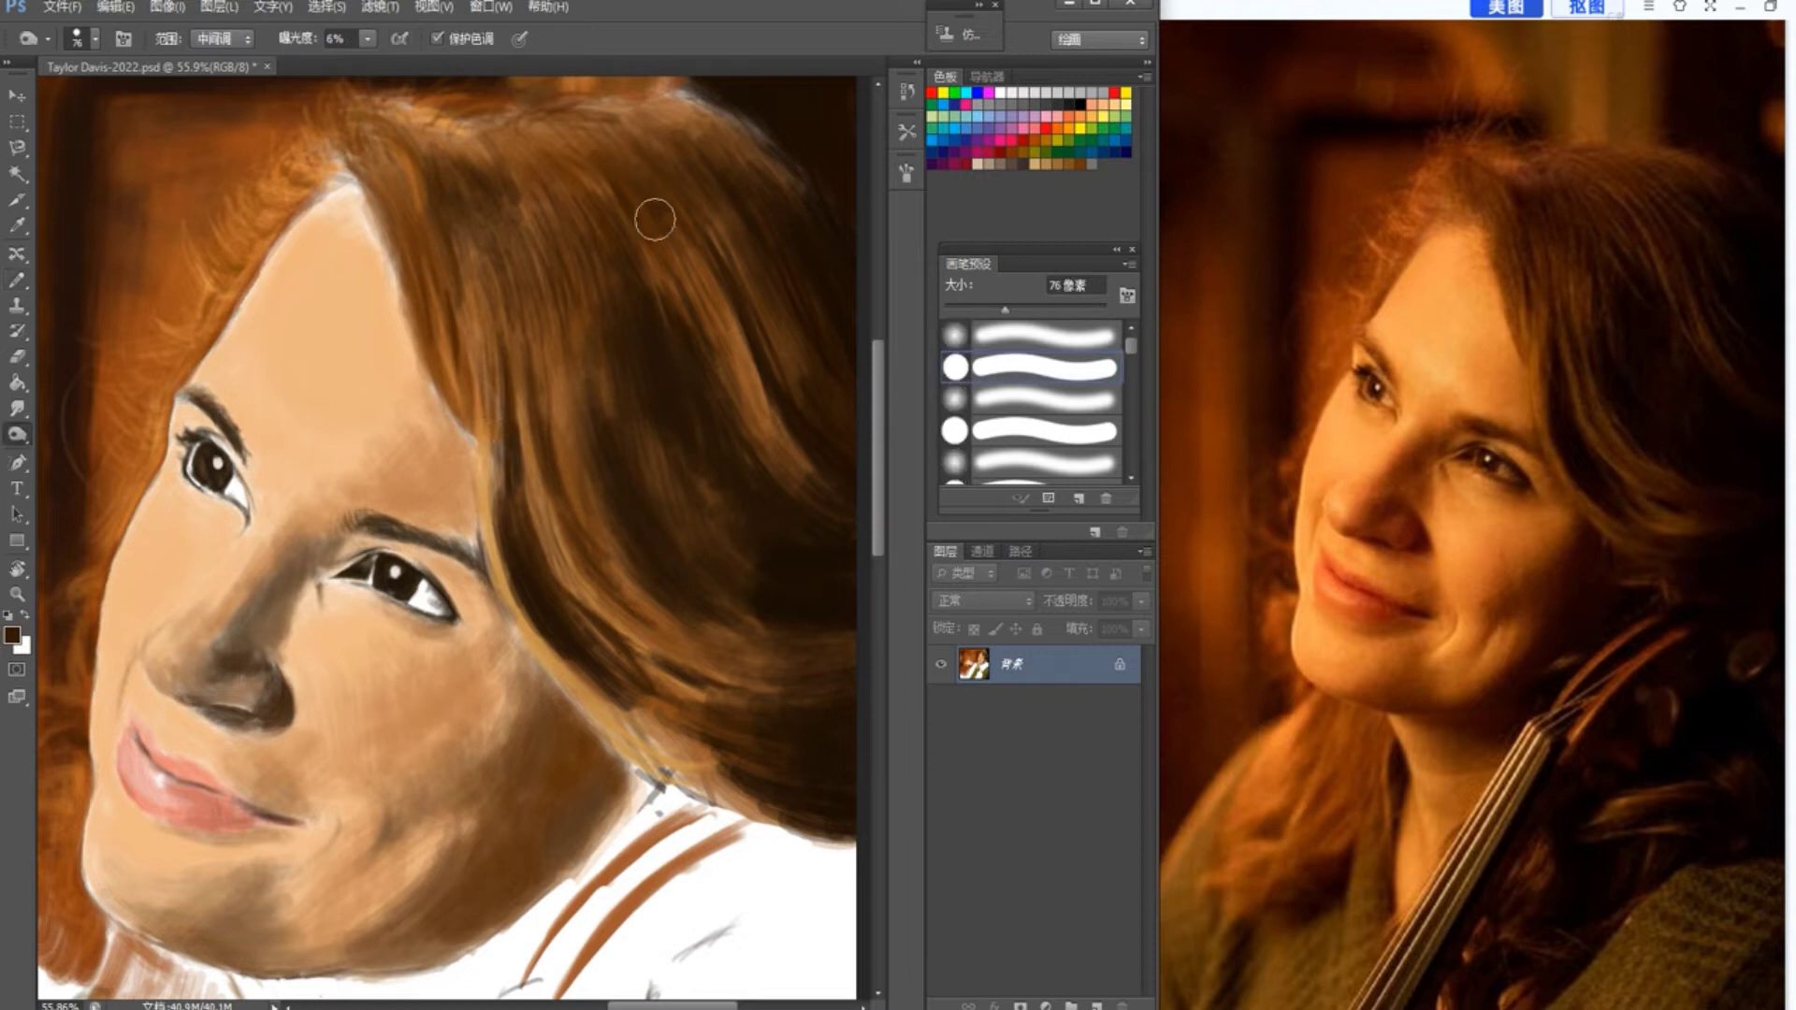
pyautogui.moveTo(705, 316); pyautogui.dragTo(762, 400)
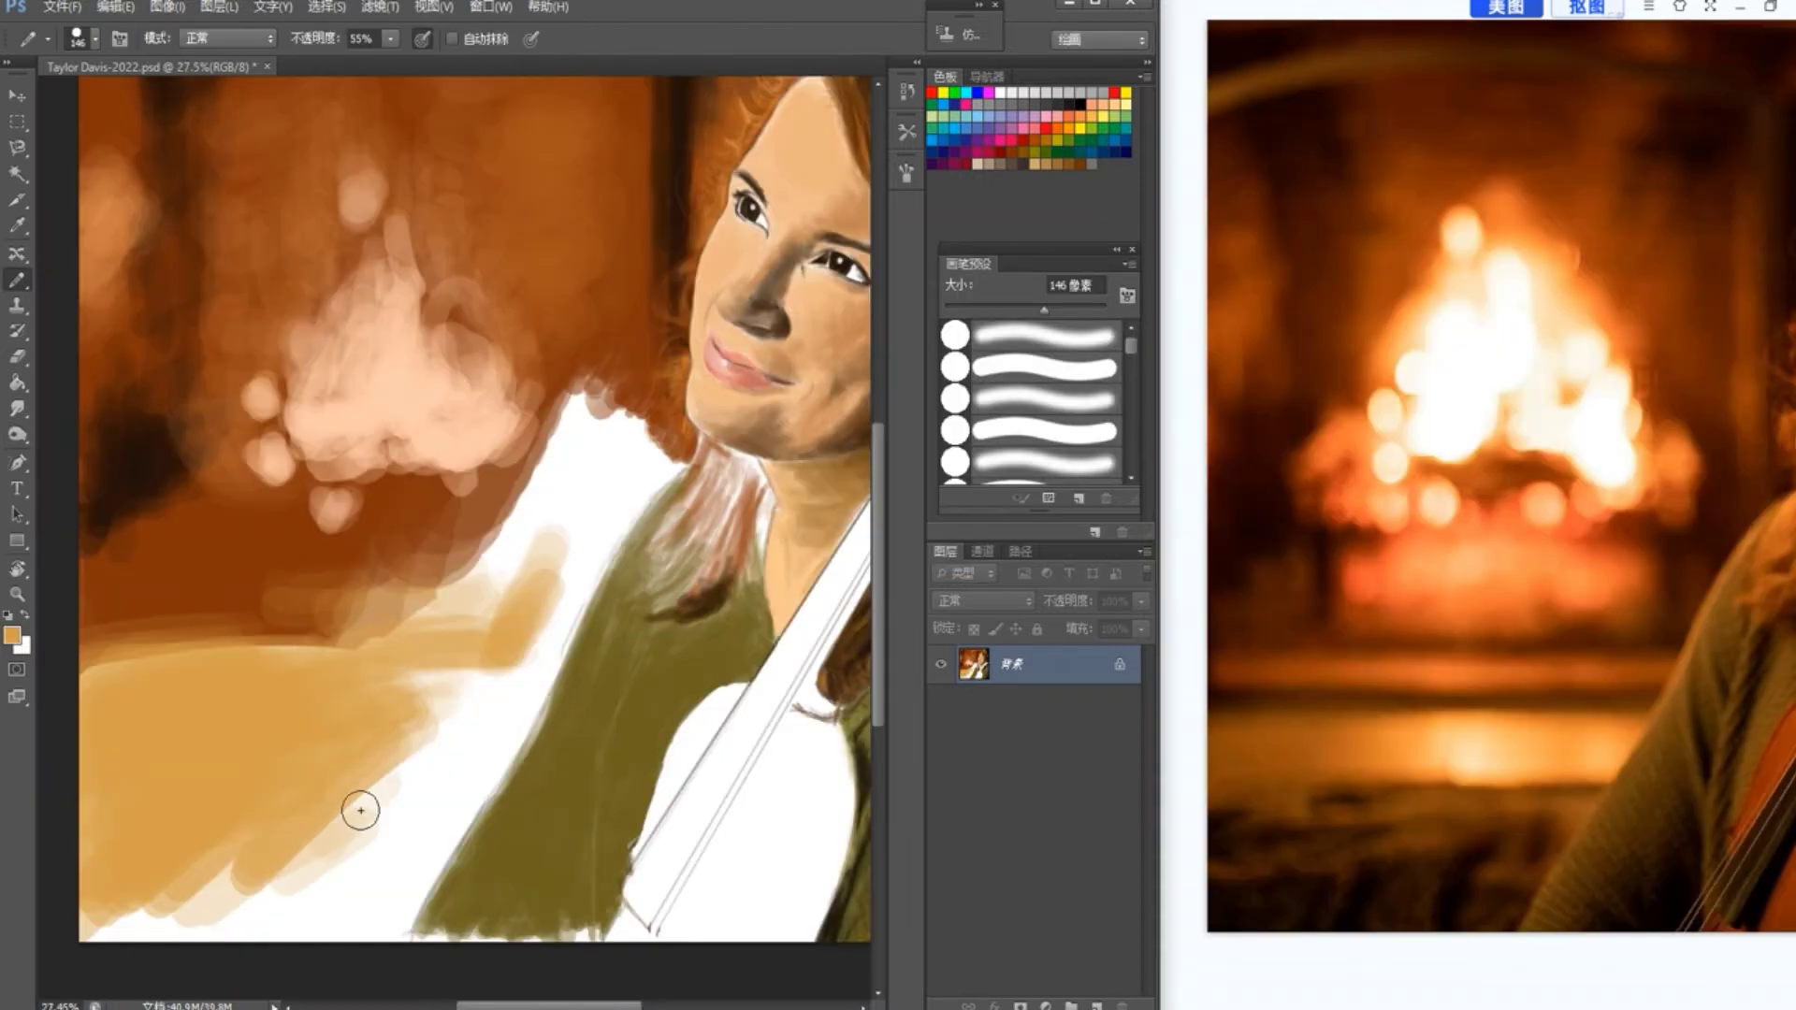
# Step: Fill the remaining white background below the fire and along the shoulder with yellow ochre using a 146 px brush at 55% opacity
pyautogui.moveTo(361, 810)
pyautogui.mouseDown()
pyautogui.moveTo(458, 714)
pyautogui.moveTo(108, 889)
pyautogui.moveTo(276, 924)
pyautogui.moveTo(205, 929)
pyautogui.mouseUp()
pyautogui.moveTo(599, 496); pyautogui.dragTo(314, 609)
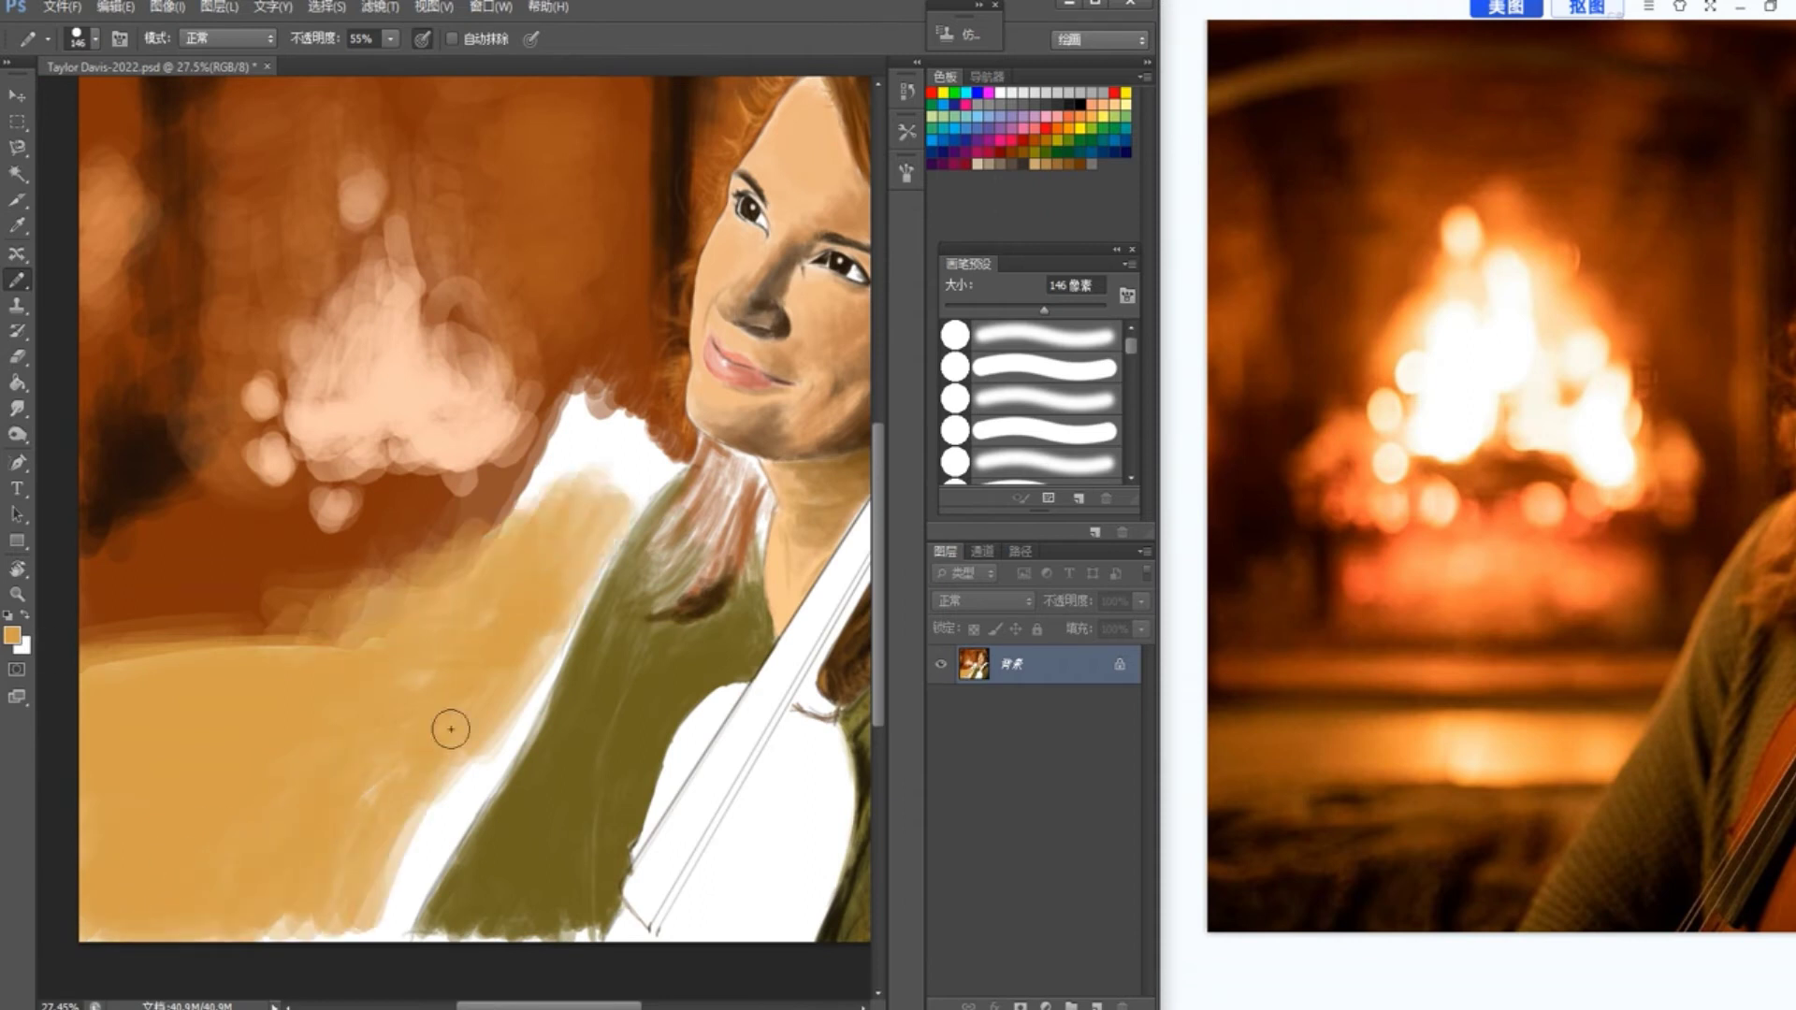
pyautogui.moveTo(561, 608); pyautogui.dragTo(541, 635)
pyautogui.moveTo(520, 720)
pyautogui.mouseDown()
pyautogui.moveTo(396, 889)
pyautogui.moveTo(481, 761)
pyautogui.moveTo(453, 810)
pyautogui.mouseUp()
pyautogui.moveTo(349, 925); pyautogui.dragTo(194, 925)
# Step: Choose a dark brown and shade the background between the fire and the woman's hair
pyautogui.click(12, 636)
pyautogui.click(784, 391)
pyautogui.click(1030, 266)
pyautogui.moveTo(586, 448)
pyautogui.mouseDown()
pyautogui.moveTo(510, 524)
pyautogui.moveTo(581, 421)
pyautogui.moveTo(543, 535)
pyautogui.mouseUp()
# Step: Reduce the brush size and paint darker brown strokes over the rough mound below the hearth ledge
pyautogui.moveTo(879, 525); pyautogui.dragTo(882, 528)
pyautogui.moveTo(1043, 310); pyautogui.dragTo(1005, 310)
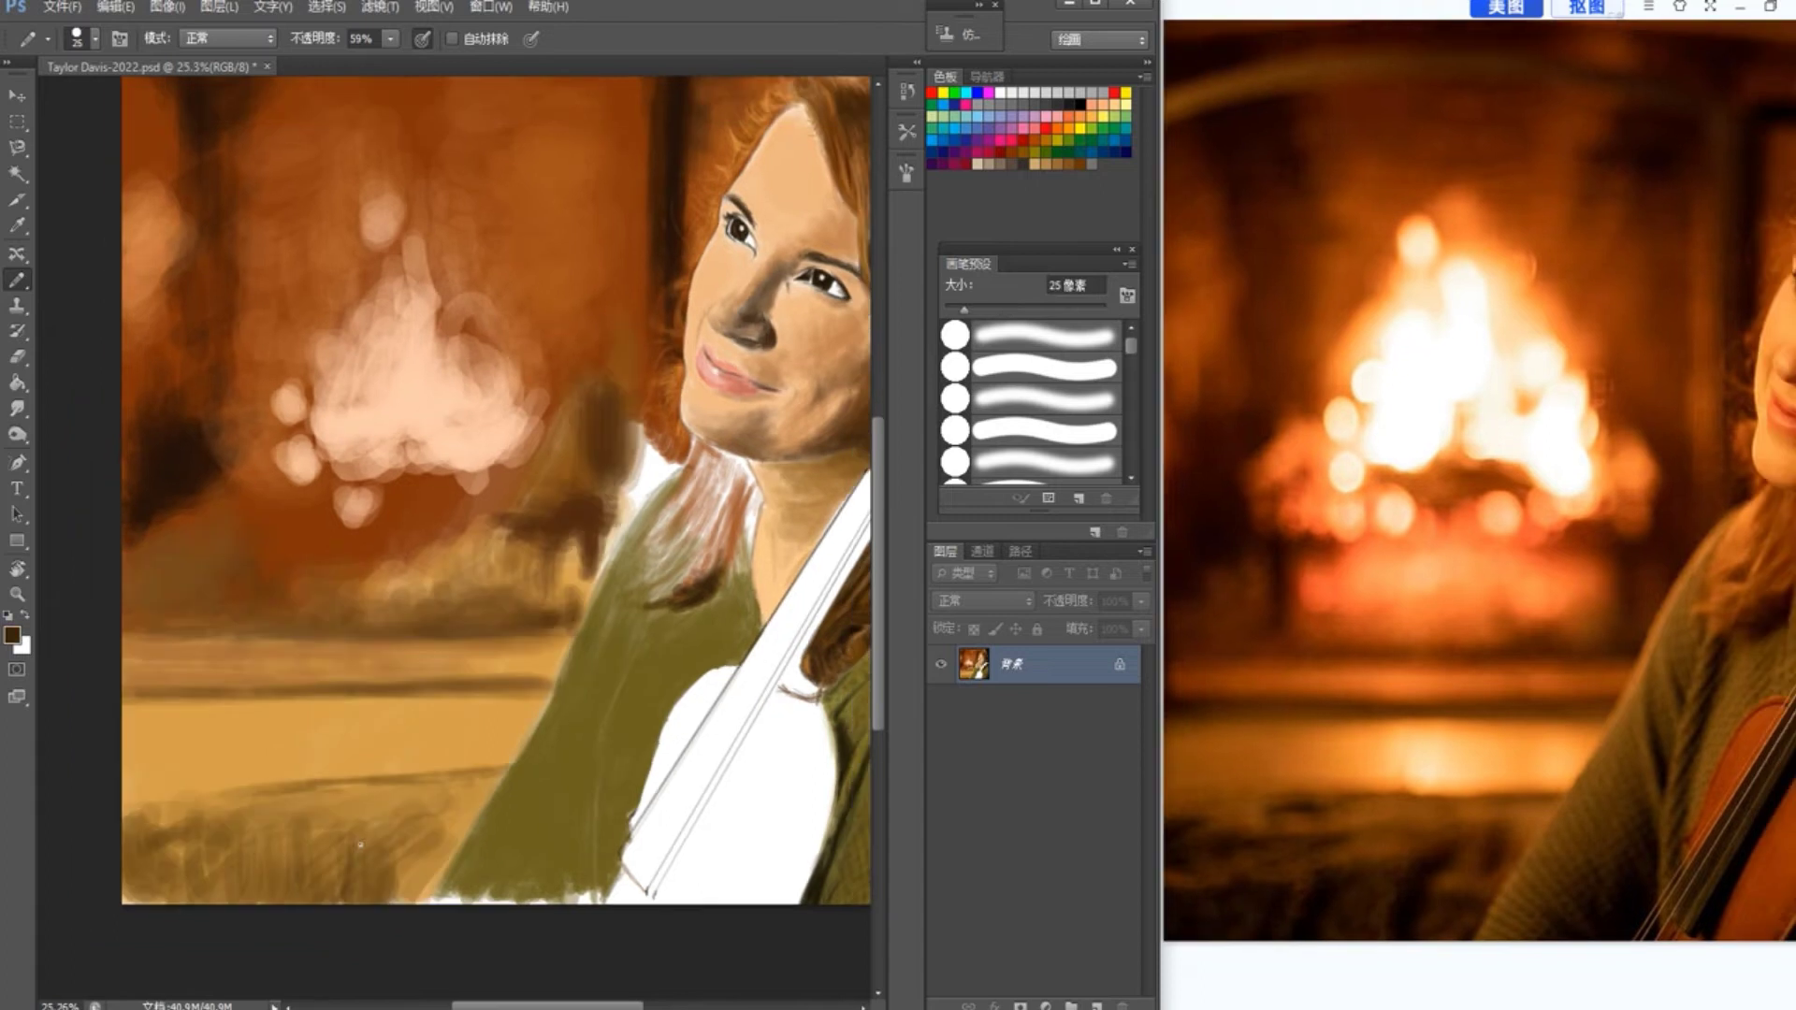
pyautogui.moveTo(385, 828)
pyautogui.mouseDown()
pyautogui.moveTo(360, 898)
pyautogui.moveTo(367, 856)
pyautogui.moveTo(369, 898)
pyautogui.moveTo(443, 865)
pyautogui.moveTo(450, 799)
pyautogui.mouseUp()
pyautogui.click(12, 635)
pyautogui.press('Return')
pyautogui.moveTo(299, 849); pyautogui.dragTo(258, 901)
pyautogui.moveTo(336, 823); pyautogui.dragTo(268, 898)
# Step: Choose a darker brown, enlarge the brush and cover the mound below the hearth with overlapping dark strokes out to both ends
pyautogui.click(12, 635)
pyautogui.press('Return')
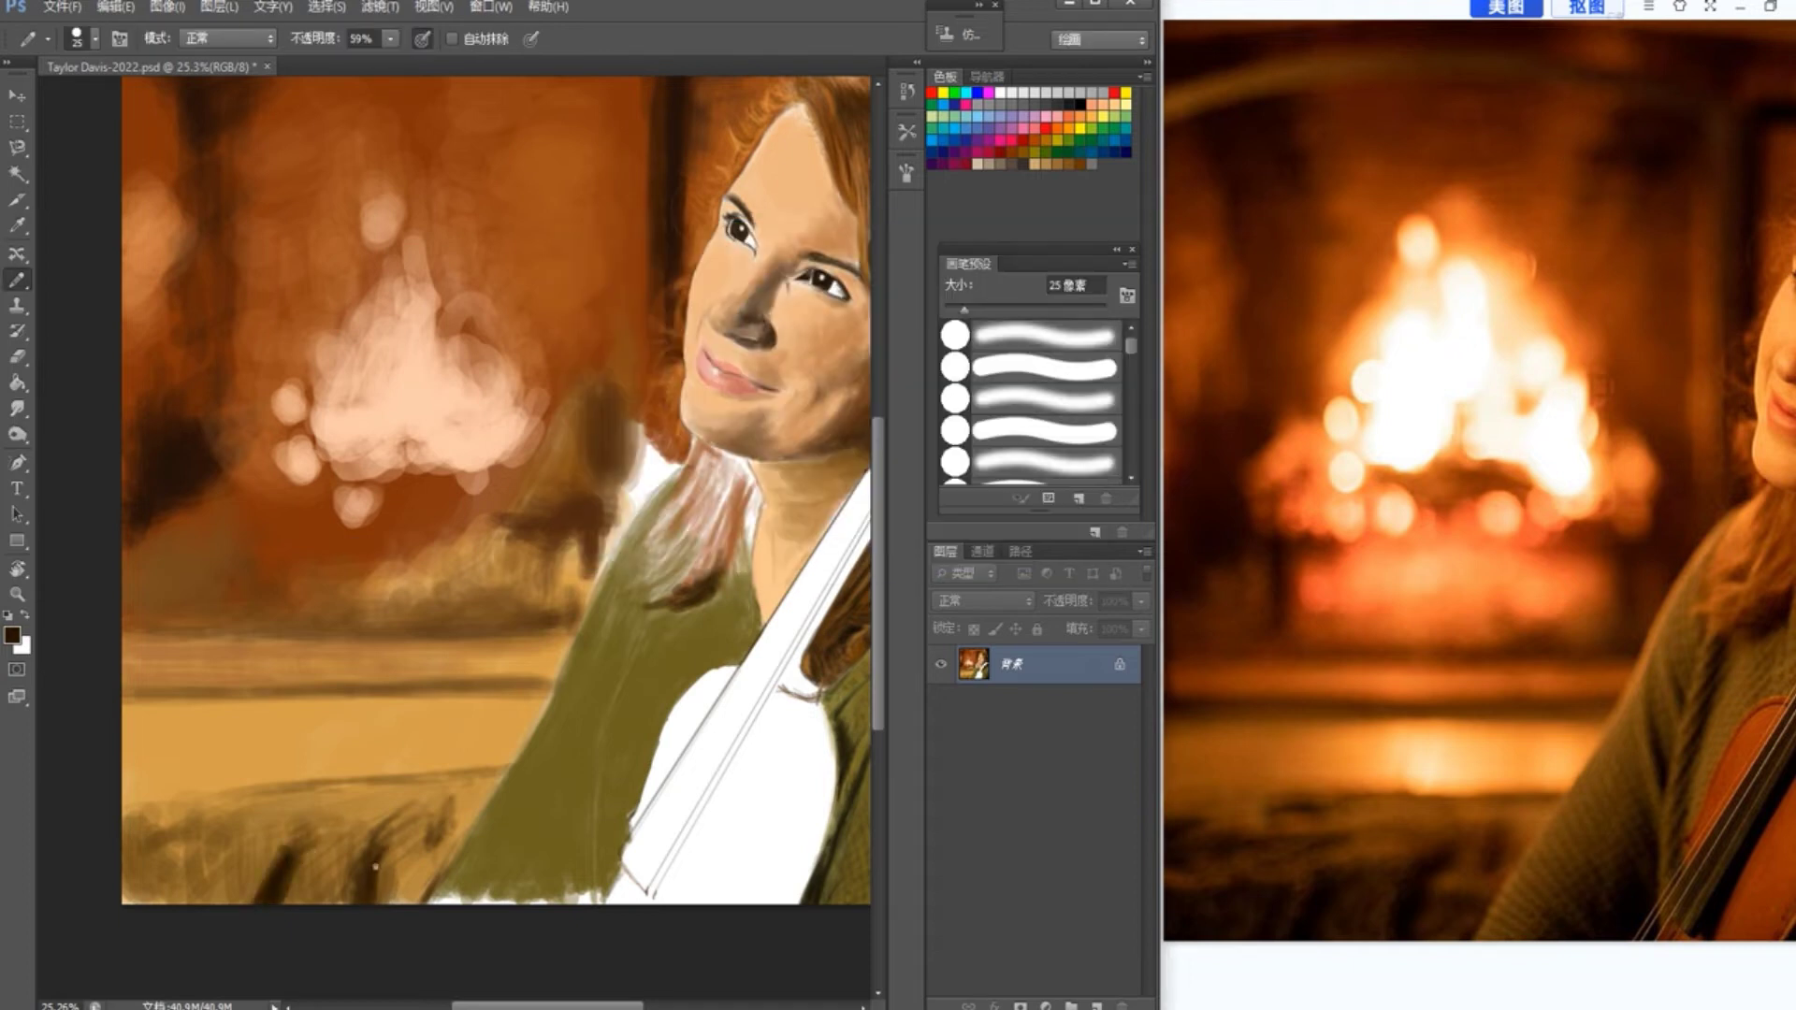
pyautogui.press(']')
pyautogui.press(']')
pyautogui.press(']')
pyautogui.moveTo(387, 830); pyautogui.dragTo(419, 812)
pyautogui.moveTo(228, 839); pyautogui.dragTo(318, 808)
pyautogui.moveTo(137, 870); pyautogui.dragTo(215, 844)
pyautogui.moveTo(266, 842); pyautogui.dragTo(229, 901)
pyautogui.moveTo(223, 846)
pyautogui.mouseDown()
pyautogui.moveTo(208, 881)
pyautogui.moveTo(185, 880)
pyautogui.mouseUp()
pyautogui.moveTo(223, 881); pyautogui.dragTo(131, 899)
pyautogui.moveTo(187, 874); pyautogui.dragTo(133, 901)
pyautogui.moveTo(437, 858); pyautogui.dragTo(391, 876)
# Step: Choose a lighter ochre brown and brush highlights onto the left end of the mound at 62% opacity
pyautogui.press('i')
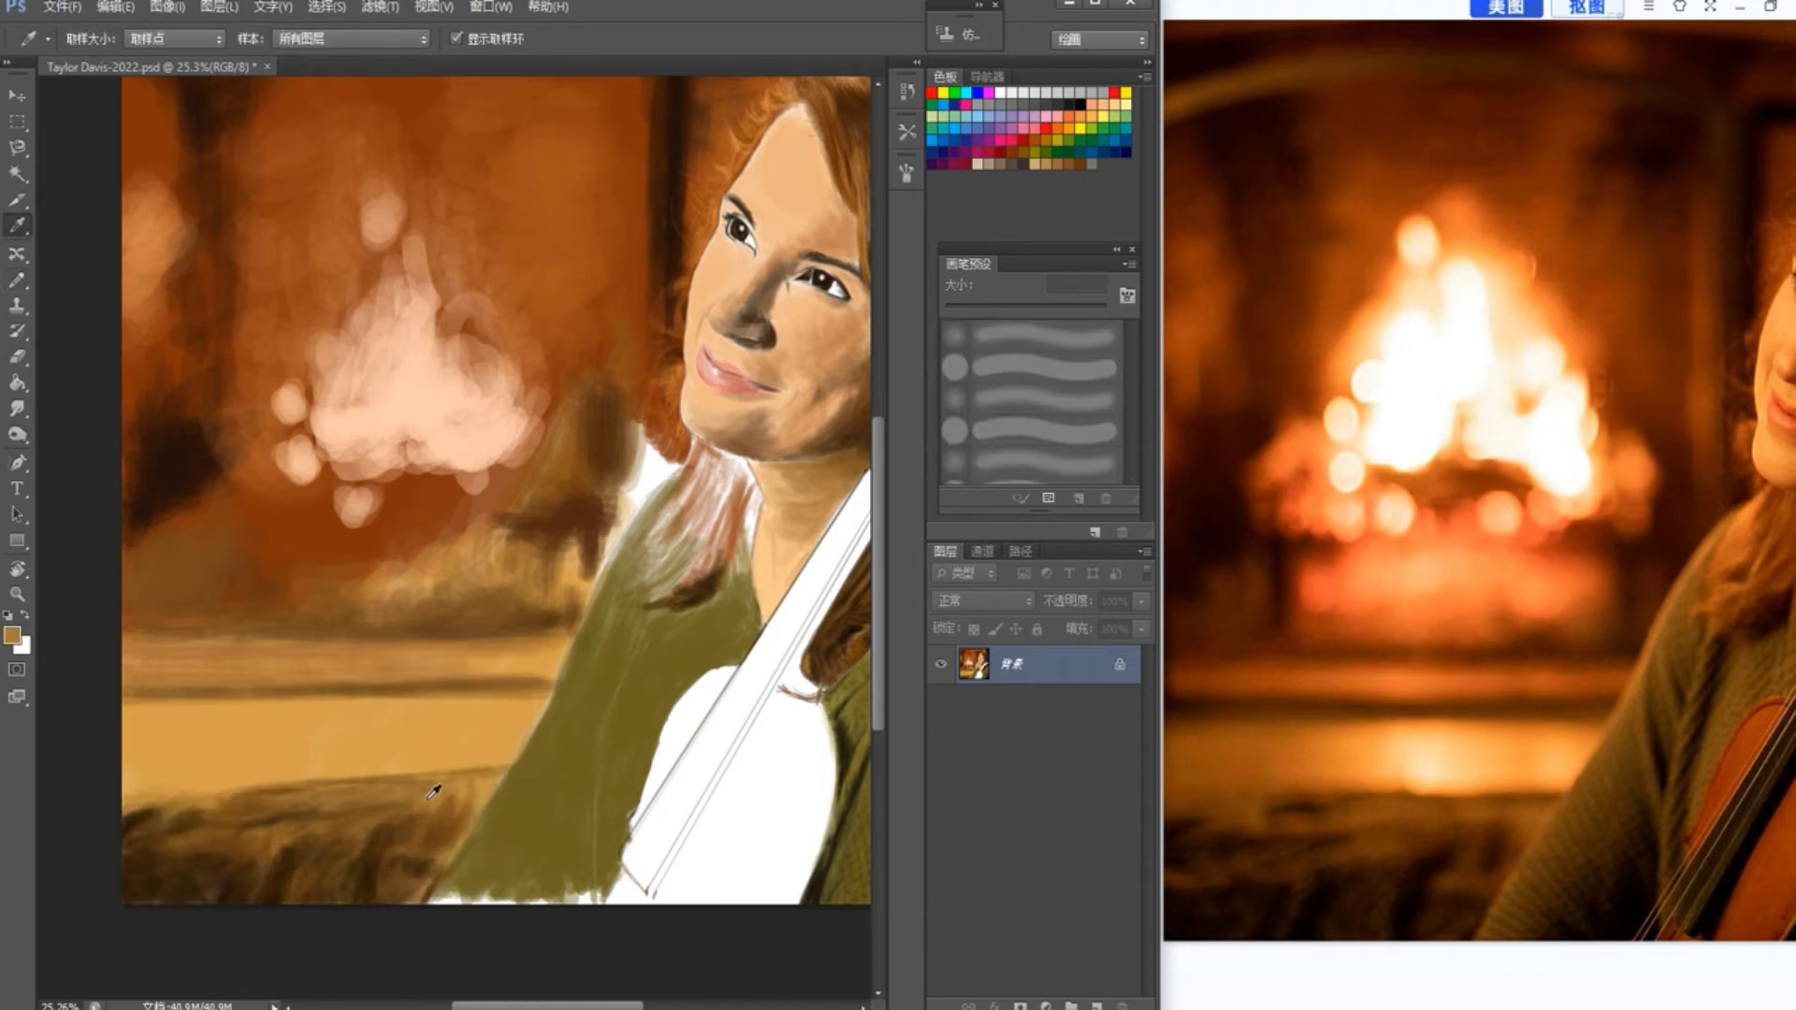
pyautogui.click(12, 635)
pyautogui.click(760, 382)
pyautogui.click(1030, 268)
pyautogui.press('b')
pyautogui.moveTo(390, 39); pyautogui.dragTo(411, 54)
pyautogui.moveTo(194, 822); pyautogui.dragTo(152, 825)
# Step: Sample dark tones from the painting and blend short shadow strokes over the mound's surface beside the sleeve and at its centre
pyautogui.keyDown('alt'); pyautogui.click(439, 833); pyautogui.keyUp('alt')
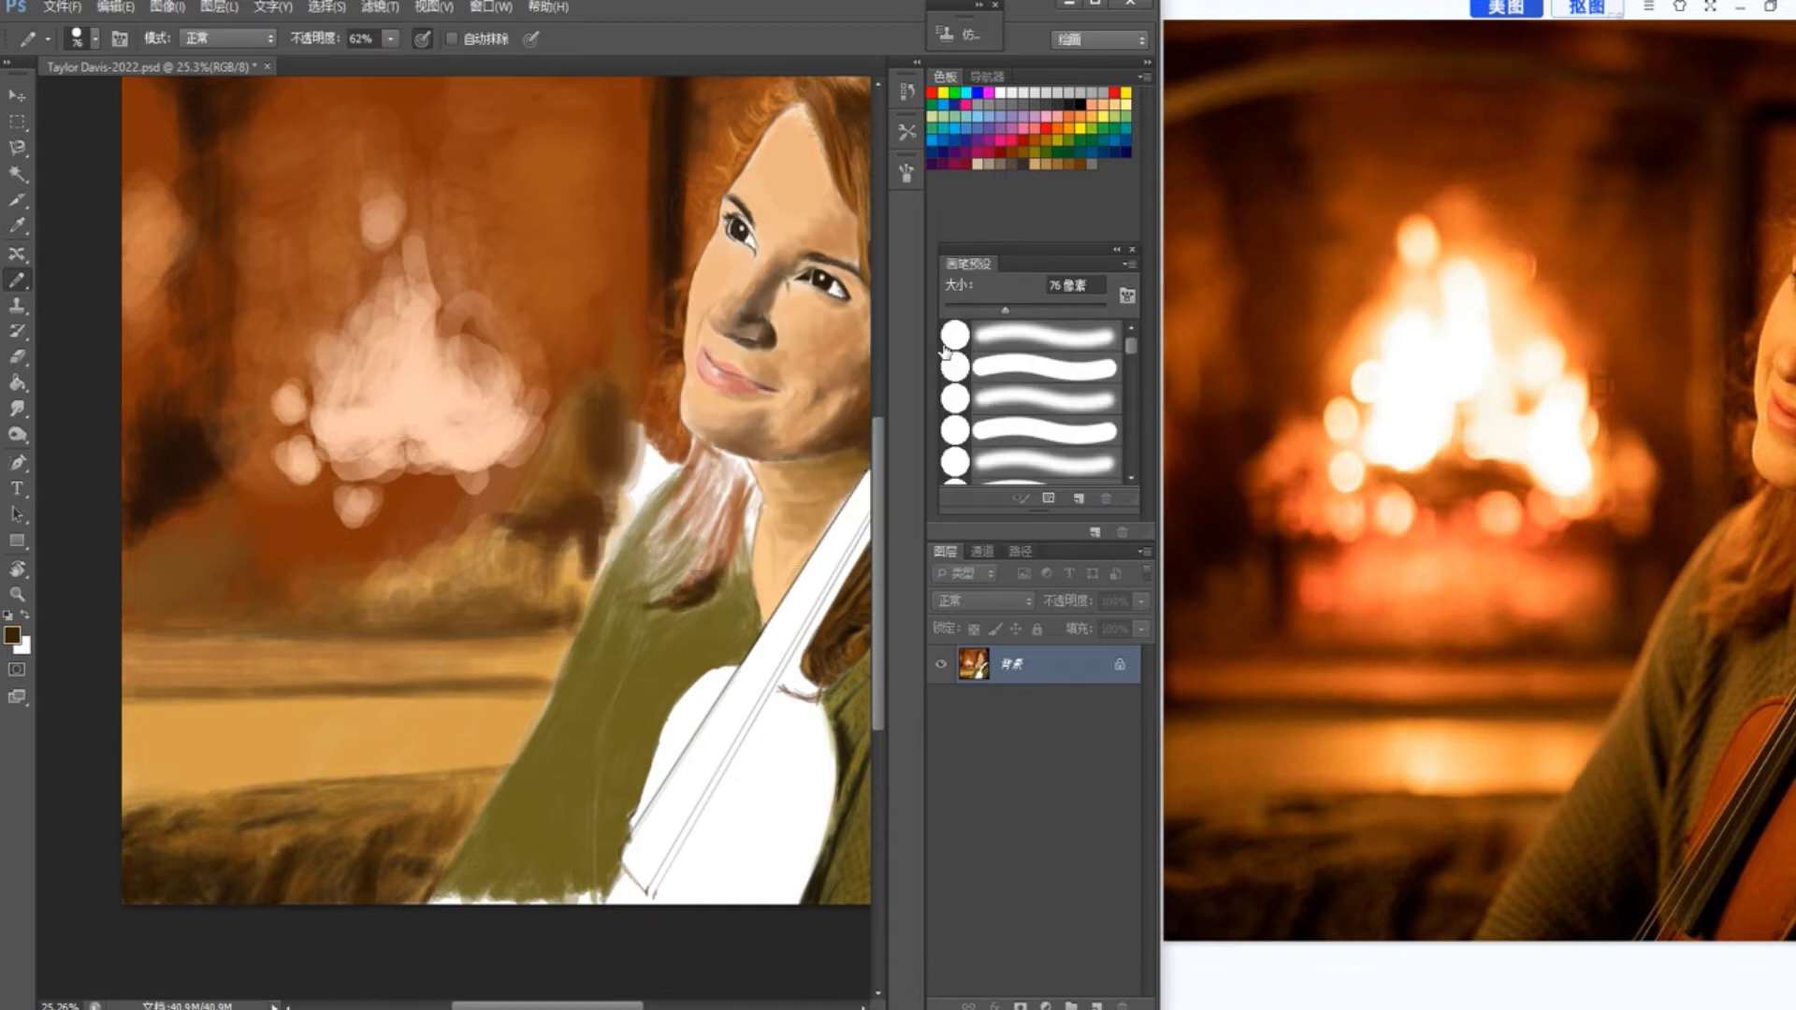
pyautogui.moveTo(451, 818); pyautogui.dragTo(436, 837)
pyautogui.moveTo(411, 833); pyautogui.dragTo(383, 852)
pyautogui.keyDown('alt'); pyautogui.click(354, 888); pyautogui.keyUp('alt')
pyautogui.moveTo(245, 860)
pyautogui.mouseDown()
pyautogui.moveTo(131, 823)
pyautogui.moveTo(218, 835)
pyautogui.mouseUp()
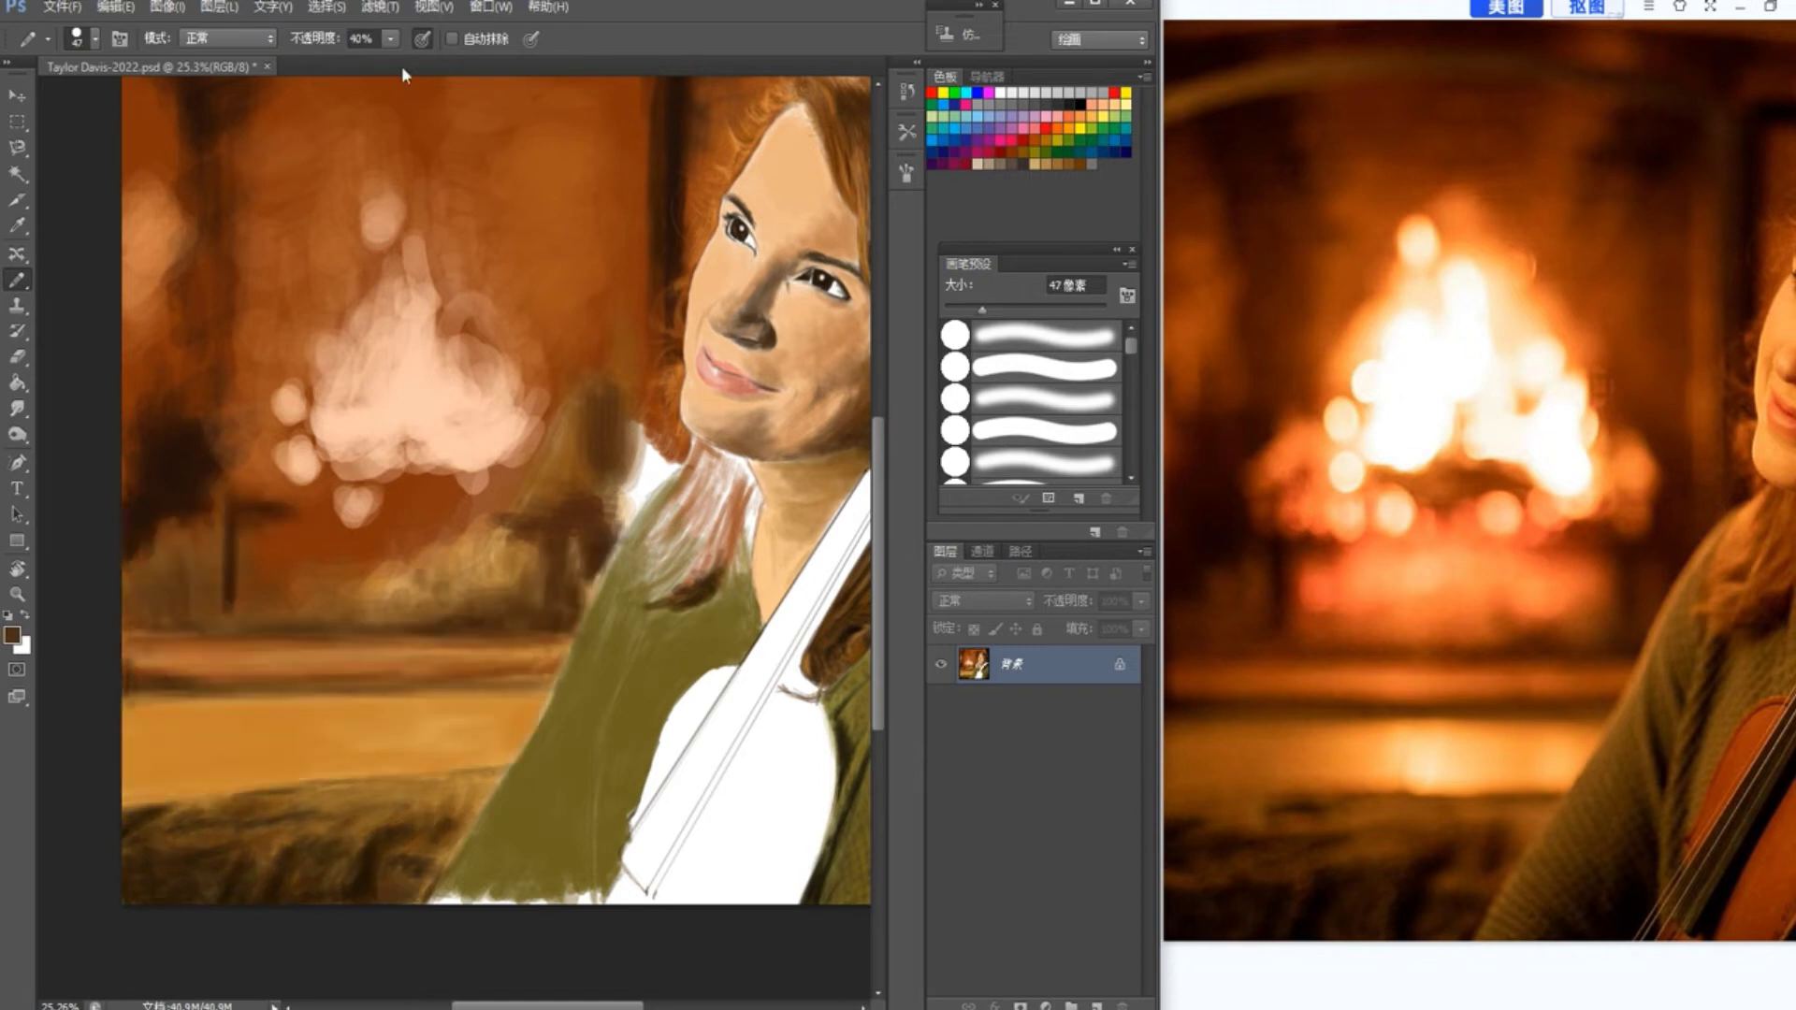
# Step: Shade the left end of the hearth ledge, then dab a pale reflected glow onto the ledge with a larger brush at 22% opacity
pyautogui.moveTo(113, 703)
pyautogui.mouseDown()
pyautogui.moveTo(214, 713)
pyautogui.moveTo(245, 784)
pyautogui.mouseUp()
pyautogui.moveTo(129, 791)
pyautogui.mouseDown()
pyautogui.moveTo(230, 792)
pyautogui.moveTo(136, 739)
pyautogui.mouseUp()
pyautogui.press(']')
pyautogui.press('2')
pyautogui.press('2')
pyautogui.click(12, 638)
pyautogui.click(613, 292)
pyautogui.click(1052, 255)
pyautogui.moveTo(381, 733)
pyautogui.mouseDown()
pyautogui.moveTo(363, 733)
pyautogui.moveTo(358, 764)
pyautogui.moveTo(472, 734)
pyautogui.moveTo(397, 725)
pyautogui.mouseUp()
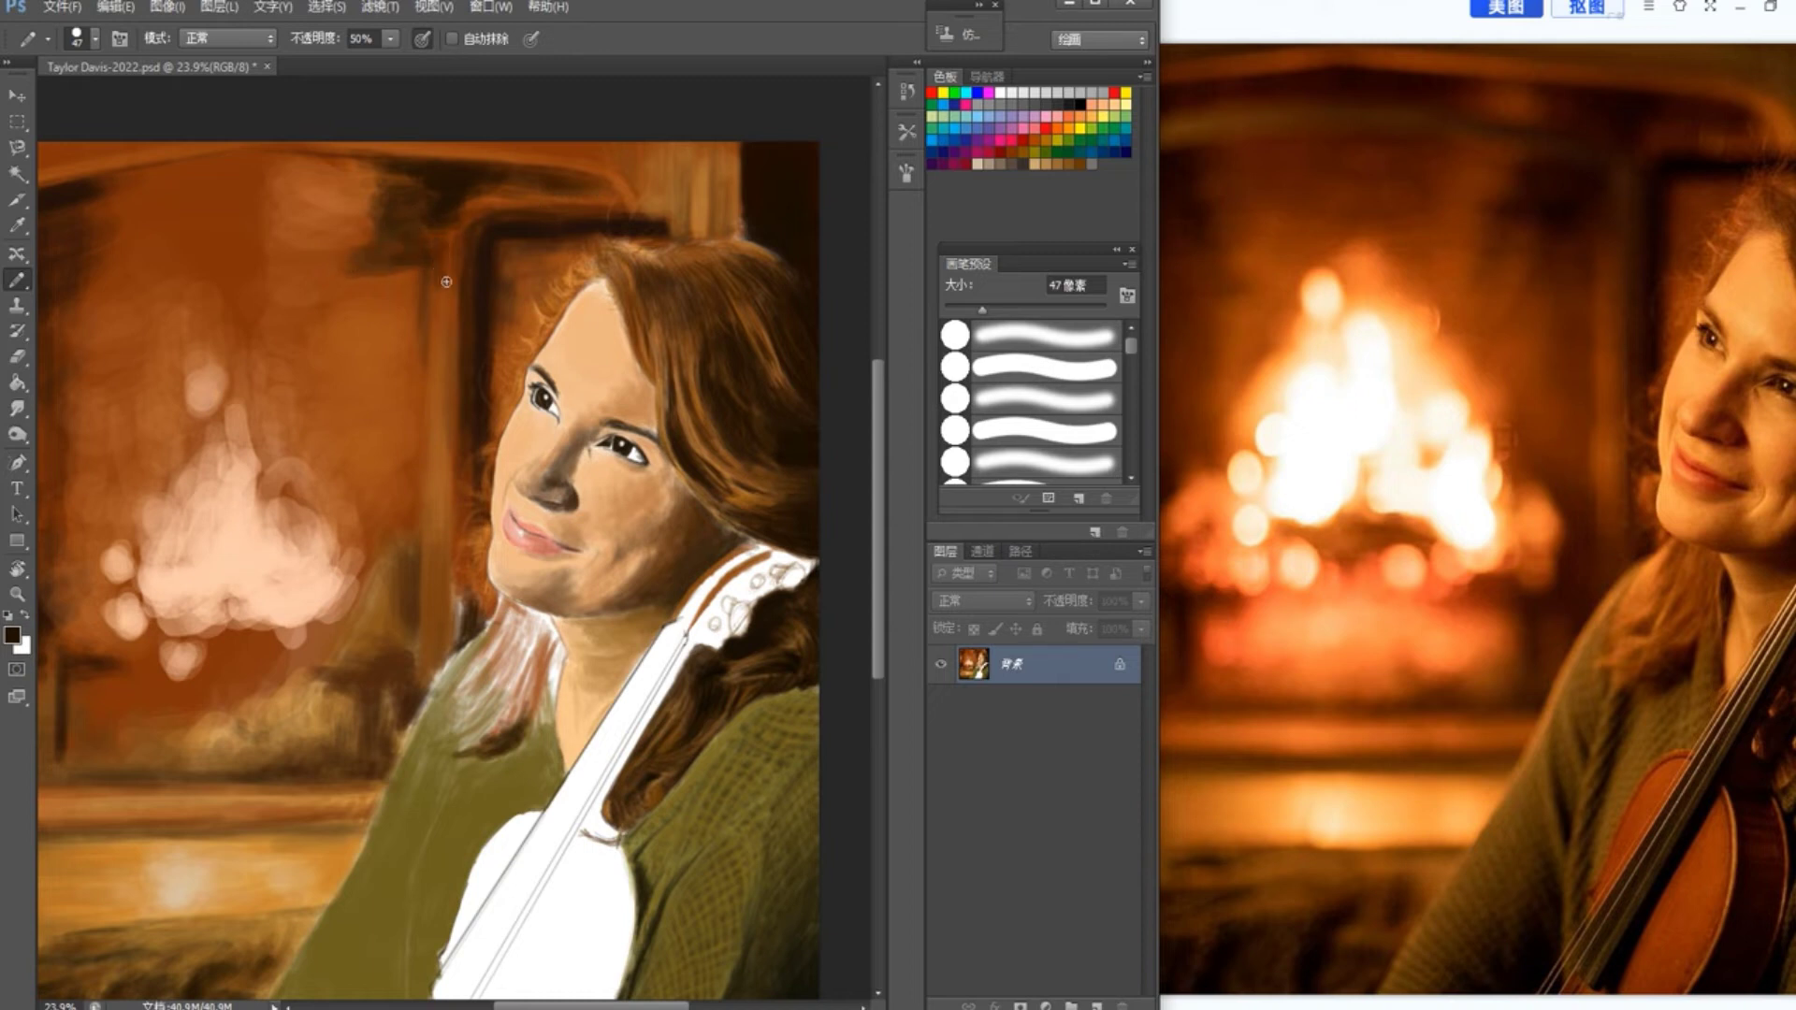
# Step: Choose a medium brown and paint the upright post beside the dark fireplace frame, then pick a deeper brown
pyautogui.click(12, 635)
pyautogui.click(758, 389)
pyautogui.click(1029, 268)
pyautogui.moveTo(451, 249); pyautogui.dragTo(447, 282)
pyautogui.click(12, 635)
pyautogui.click(769, 458)
pyautogui.click(1030, 268)
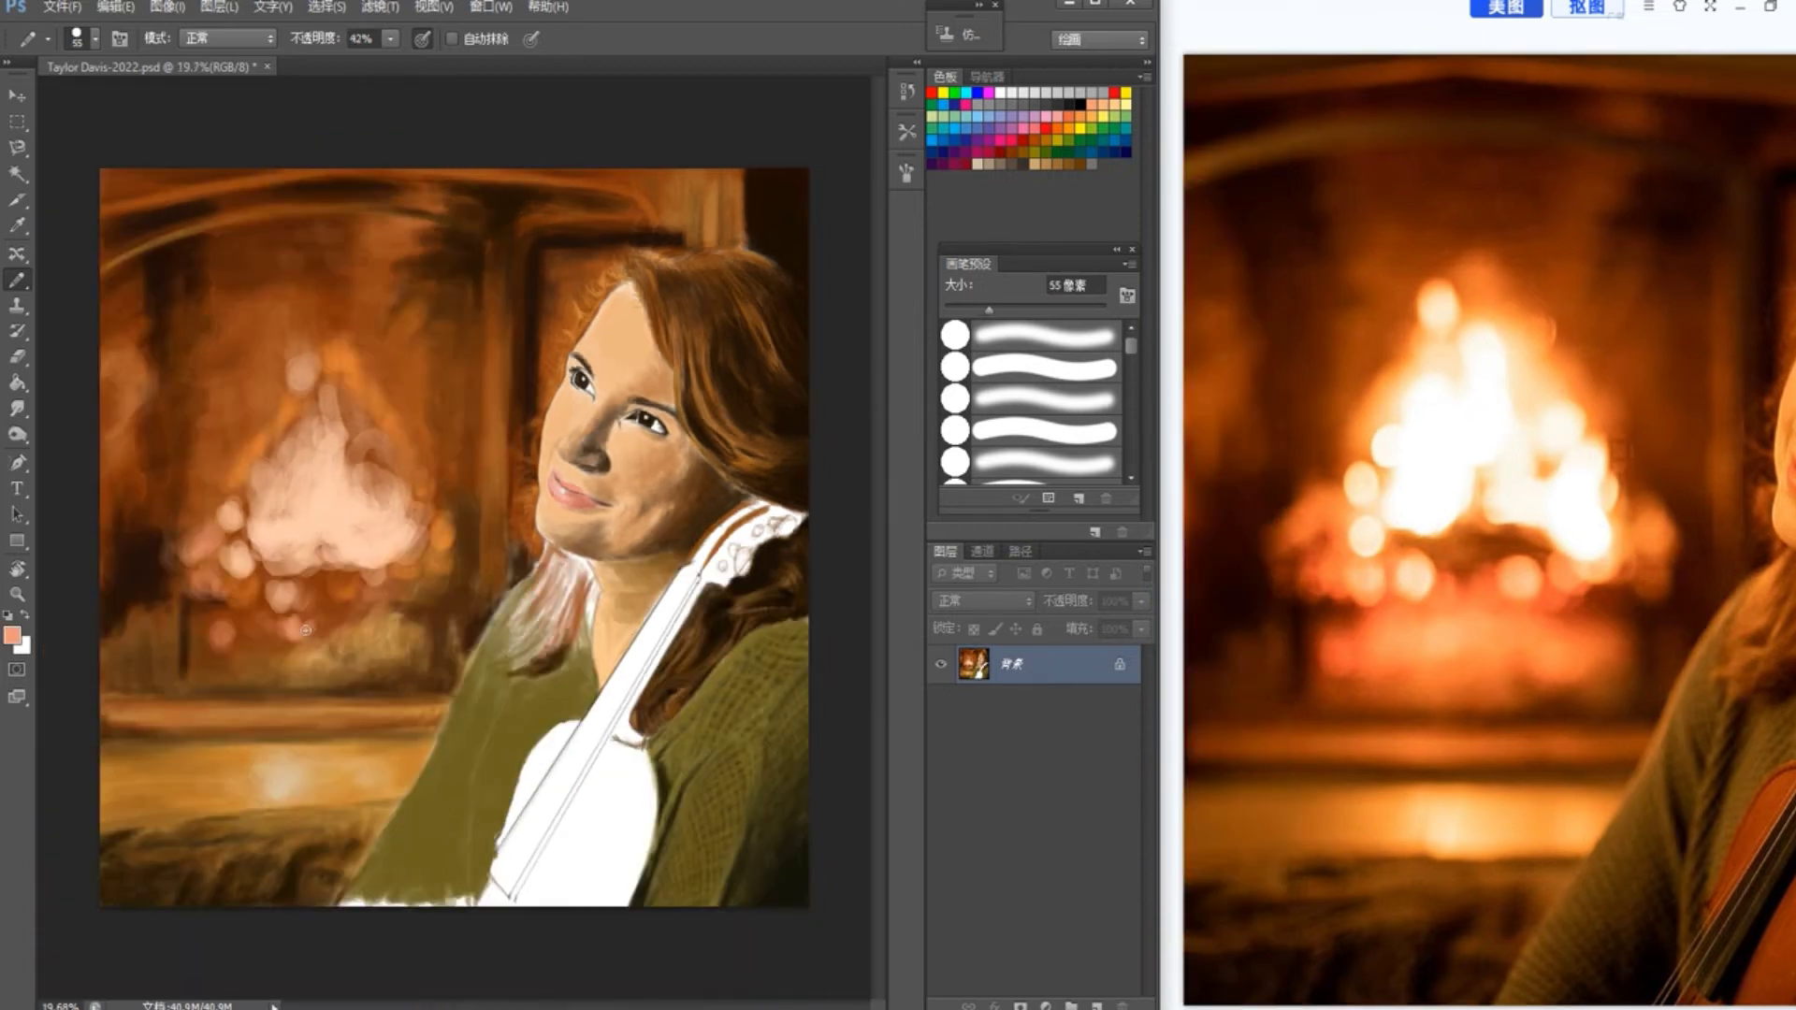
# Step: Paint salmon embers below the fire, then choose another tone and extend it over the embers and the flame's right edge
pyautogui.moveTo(317, 629)
pyautogui.mouseDown()
pyautogui.moveTo(400, 612)
pyautogui.moveTo(342, 597)
pyautogui.moveTo(417, 630)
pyautogui.mouseUp()
pyautogui.click(13, 636)
pyautogui.click(1031, 267)
pyautogui.moveTo(1002, 310); pyautogui.dragTo(985, 310)
pyautogui.moveTo(410, 608)
pyautogui.mouseDown()
pyautogui.moveTo(425, 621)
pyautogui.moveTo(320, 648)
pyautogui.mouseUp()
pyautogui.moveTo(329, 363)
pyautogui.mouseDown()
pyautogui.moveTo(339, 346)
pyautogui.moveTo(425, 454)
pyautogui.mouseUp()
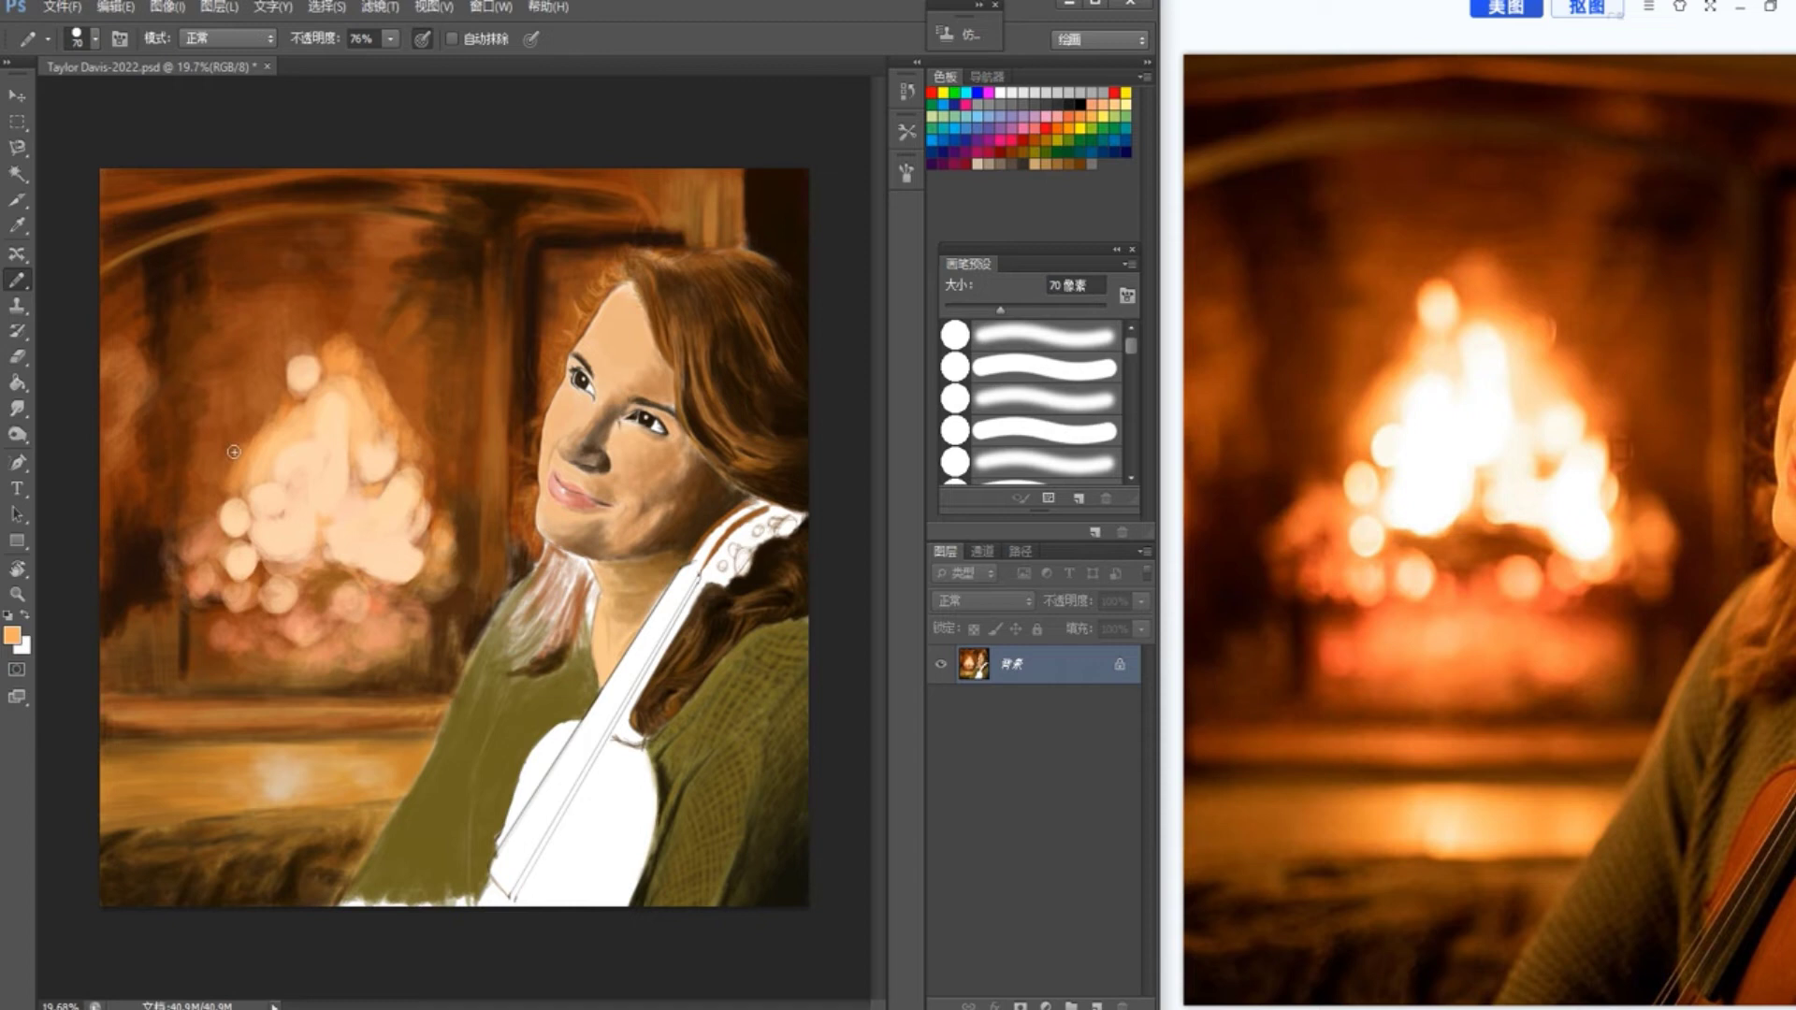
# Step: Choose brighter flame colours, adjust the brush size, lower the opacity and dab colour along the outer edge of the fire
pyautogui.click(13, 636)
pyautogui.click(746, 349)
pyautogui.click(793, 341)
pyautogui.click(1031, 268)
pyautogui.click(13, 636)
pyautogui.click(770, 289)
pyautogui.click(1031, 268)
pyautogui.moveTo(960, 310); pyautogui.dragTo(990, 310)
pyautogui.click(390, 38)
pyautogui.moveTo(392, 61); pyautogui.dragTo(376, 61)
pyautogui.click(436, 400)
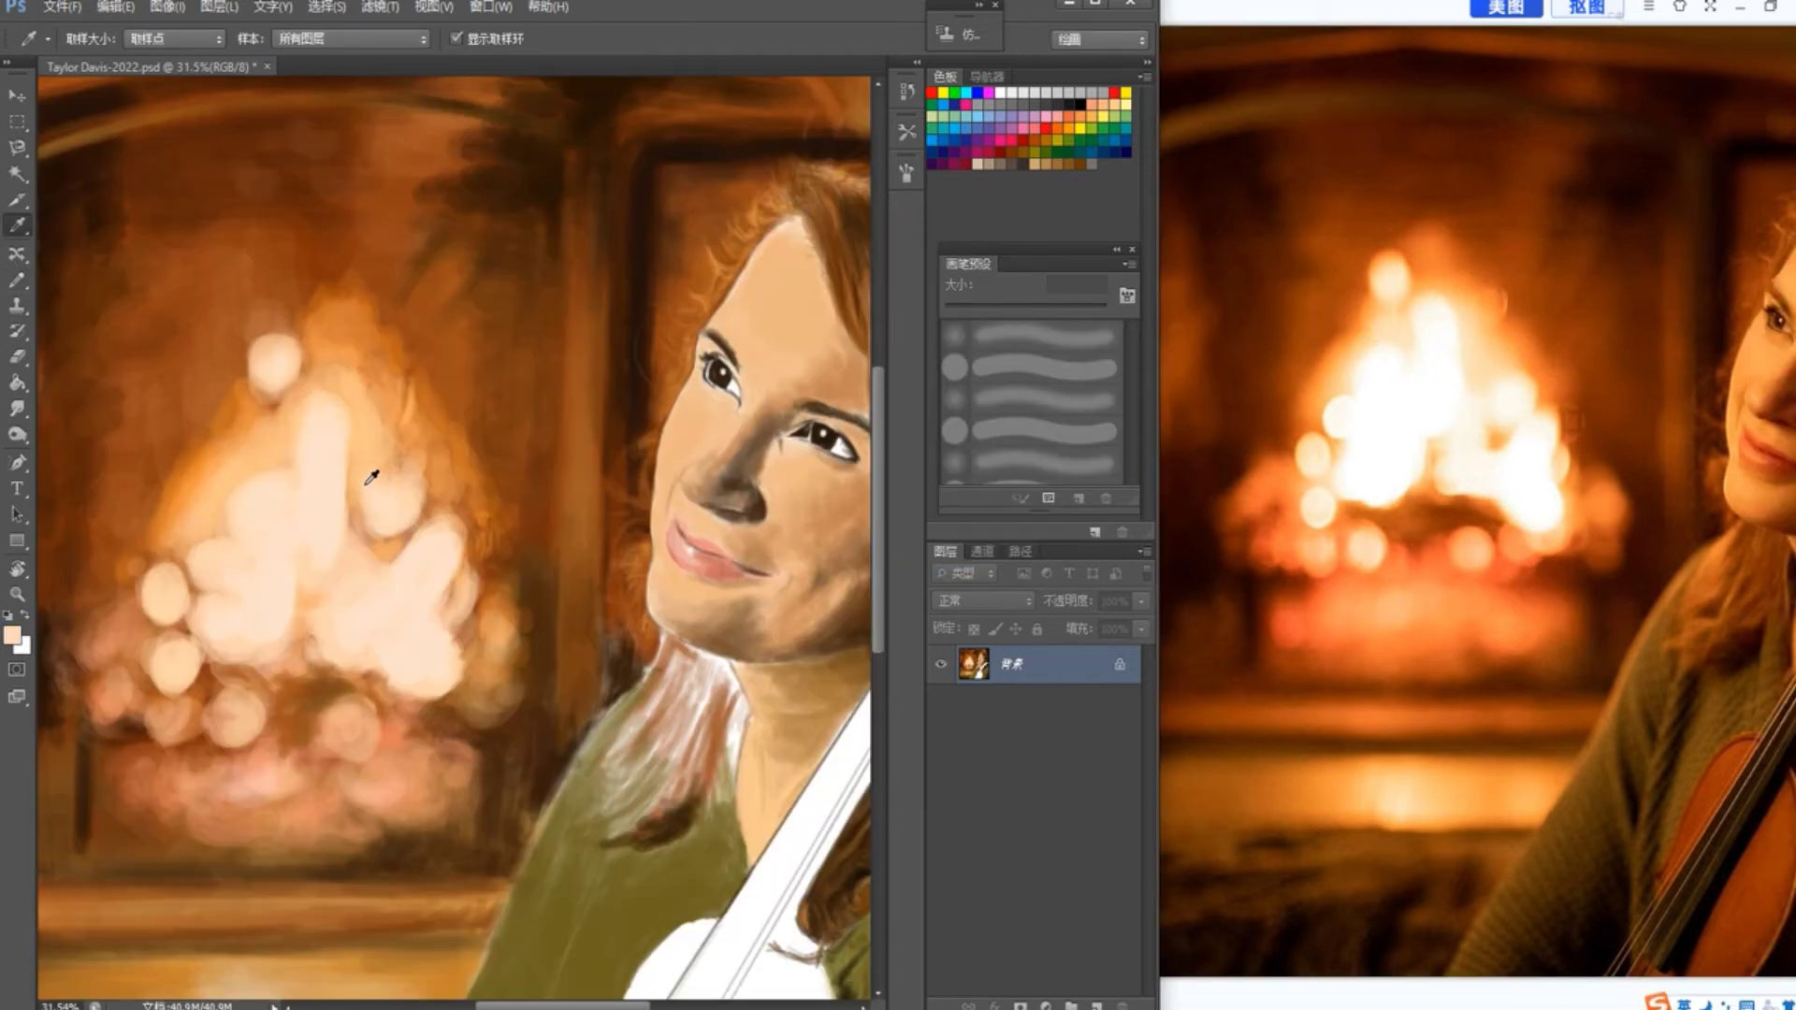
# Step: Sample a light flame colour, adjust it along with the opacity and brush size, and blend it across the glowing flames
pyautogui.keyDown('alt'); pyautogui.click(371, 482); pyautogui.keyUp('alt')
pyautogui.click(12, 633)
pyautogui.moveTo(258, 541); pyautogui.dragTo(255, 591)
pyautogui.click(391, 38)
pyautogui.moveTo(391, 62); pyautogui.dragTo(395, 61)
pyautogui.moveTo(987, 309); pyautogui.dragTo(998, 309)
pyautogui.moveTo(221, 577)
pyautogui.mouseDown()
pyautogui.moveTo(255, 495)
pyautogui.moveTo(328, 479)
pyautogui.moveTo(327, 435)
pyautogui.moveTo(316, 468)
pyautogui.moveTo(417, 586)
pyautogui.mouseUp()
pyautogui.moveTo(278, 615)
pyautogui.mouseDown()
pyautogui.moveTo(270, 566)
pyautogui.moveTo(301, 557)
pyautogui.mouseUp()
pyautogui.moveTo(225, 603); pyautogui.dragTo(264, 643)
# Step: Erase the sketched line along the left edge of the violin's neck and fingerboard
pyautogui.click(17, 596)
pyautogui.moveTo(552, 640); pyautogui.dragTo(460, 640)
pyautogui.scroll(3, 459, 639)
pyautogui.press('b')
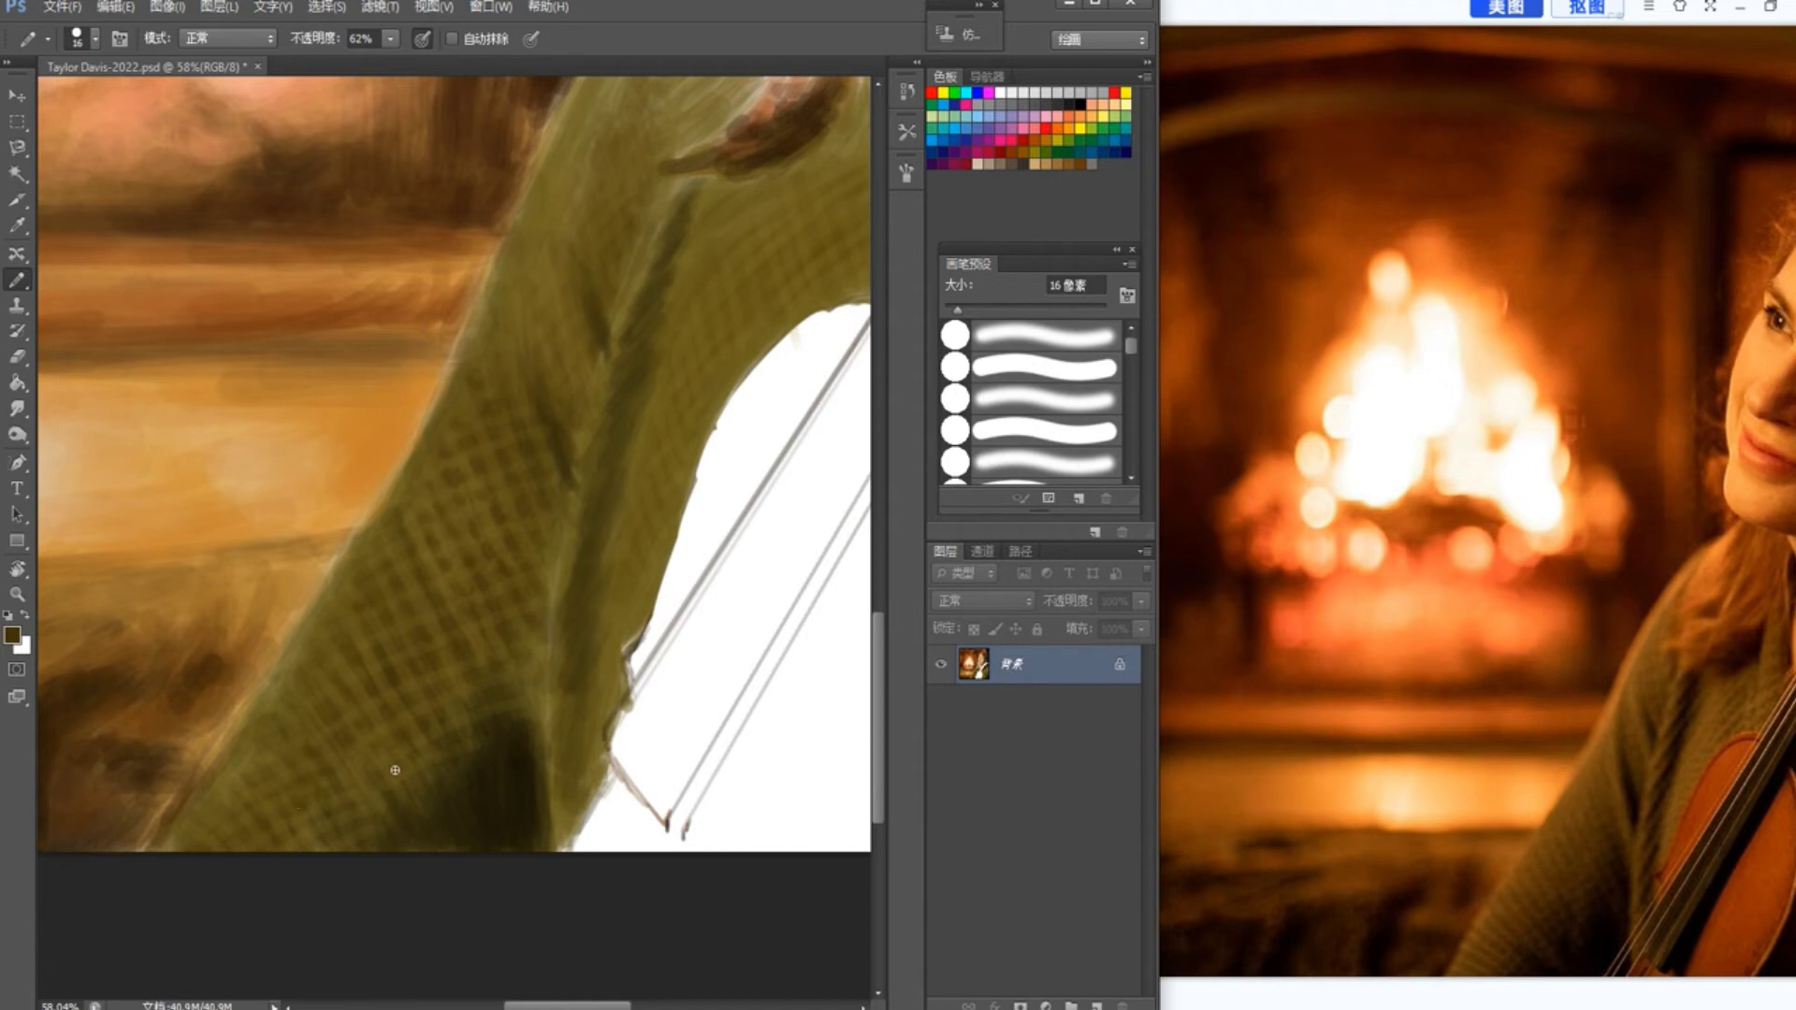
pyautogui.scroll(3, 713, 455)
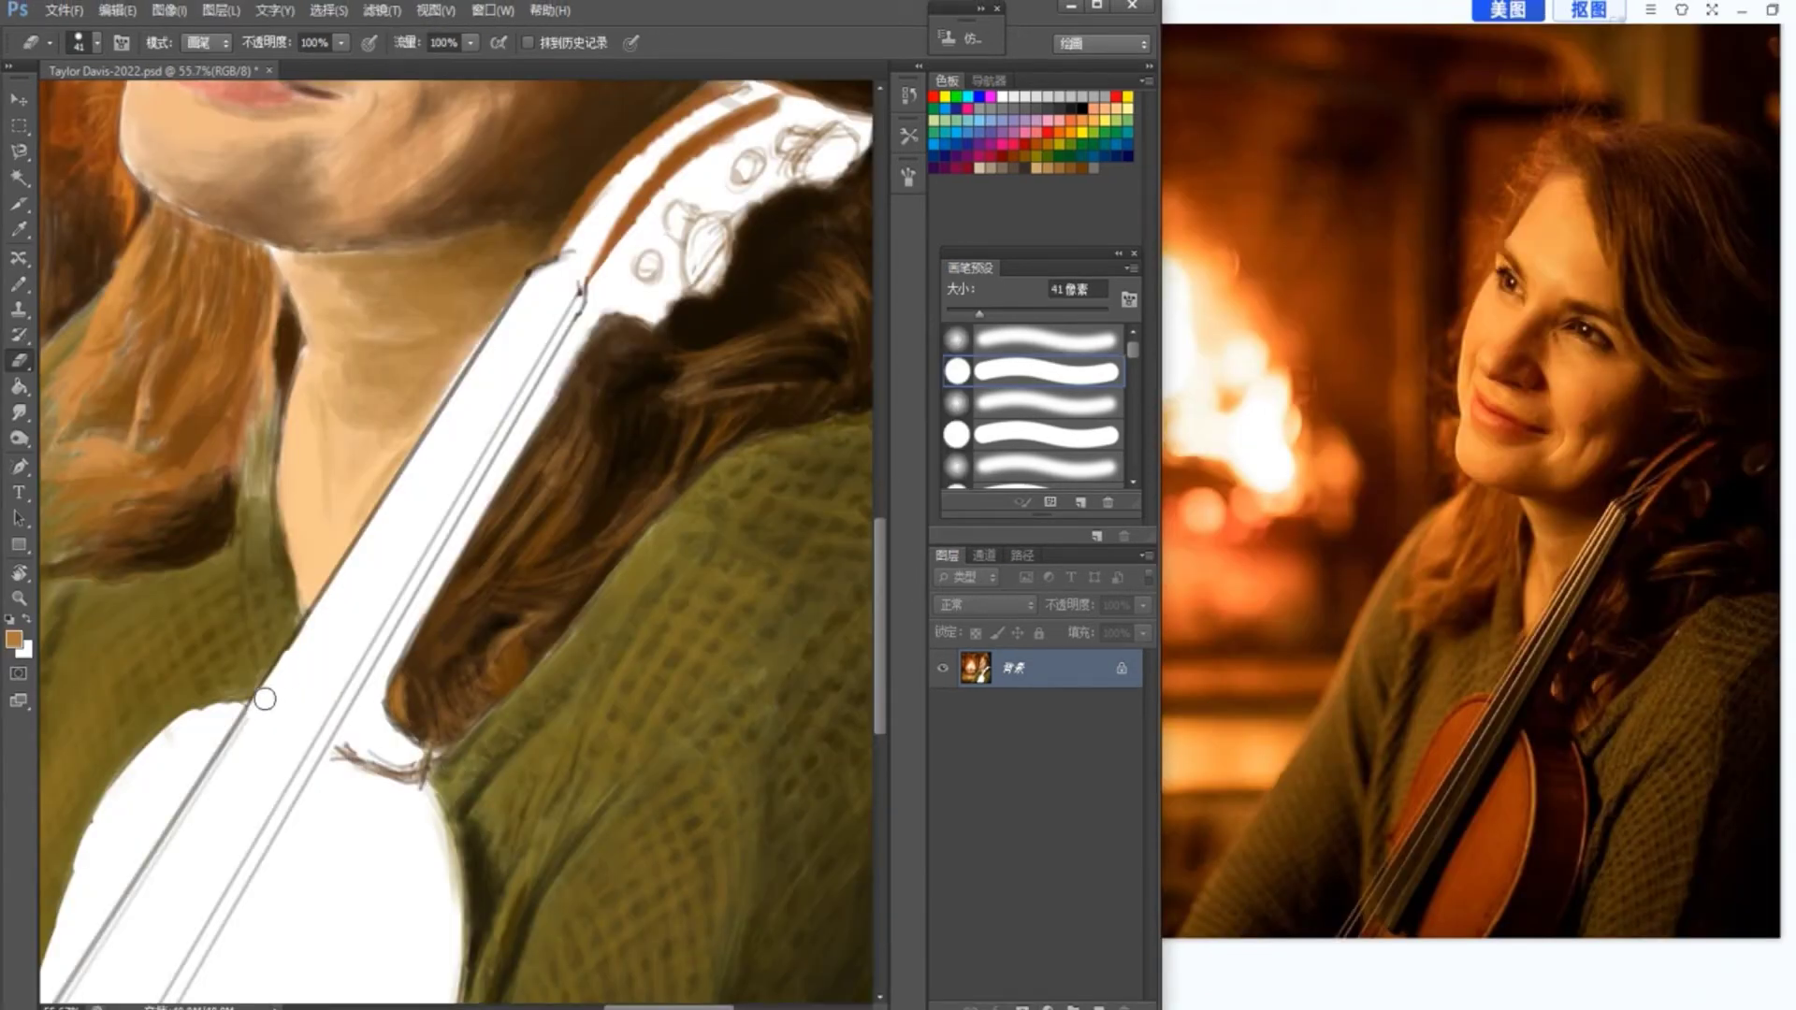
pyautogui.moveTo(261, 693); pyautogui.dragTo(538, 276)
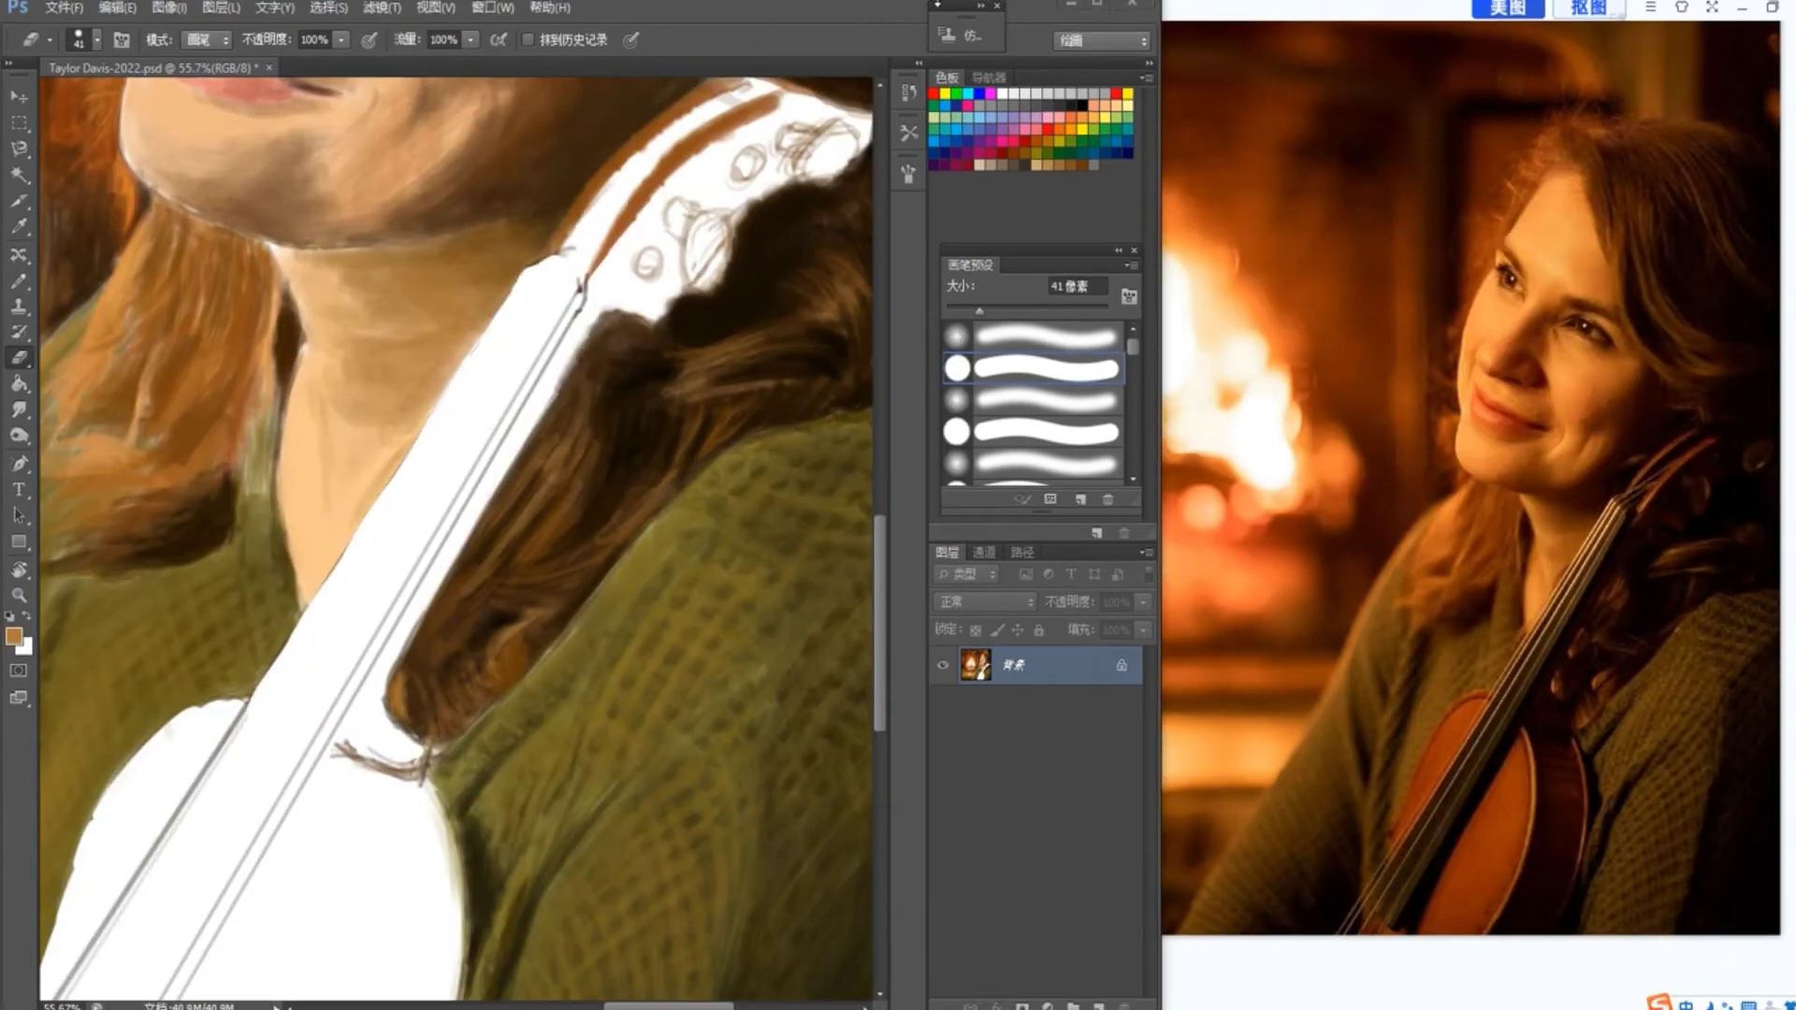
pyautogui.scroll(2, 459, 538)
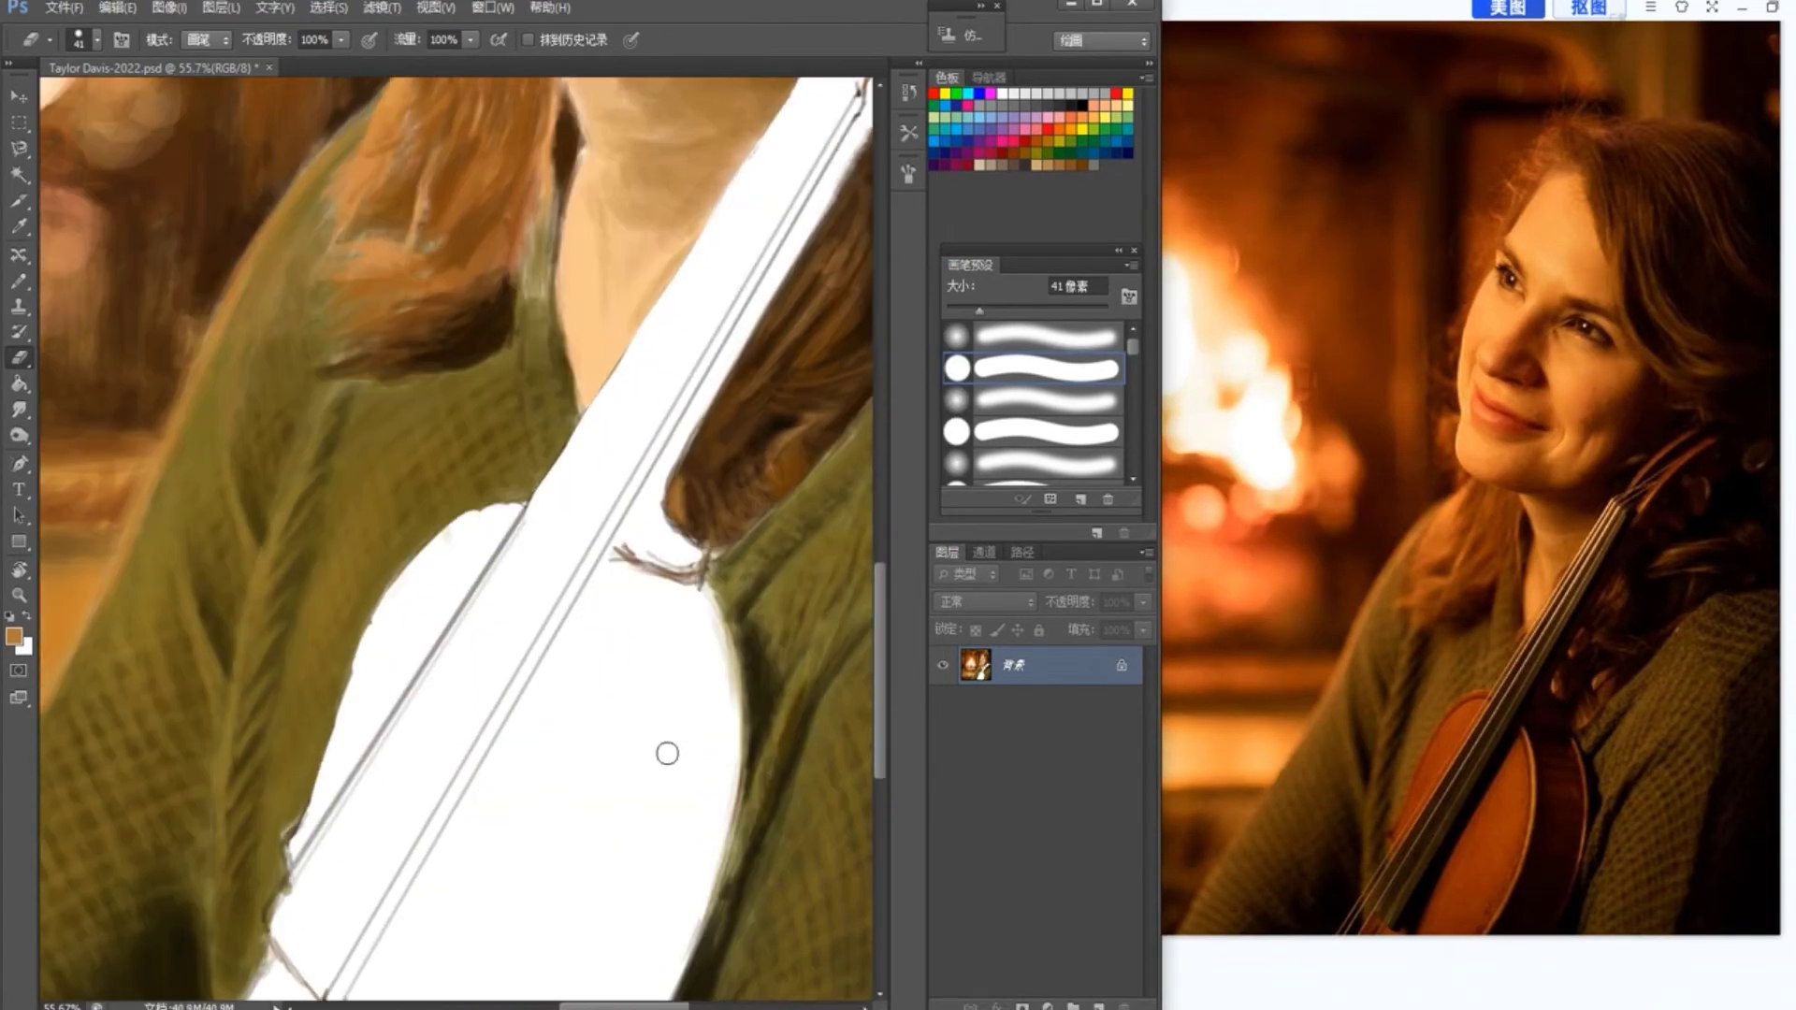
pyautogui.moveTo(279, 921)
pyautogui.mouseDown()
pyautogui.moveTo(407, 747)
pyautogui.moveTo(390, 603)
pyautogui.moveTo(521, 521)
pyautogui.mouseUp()
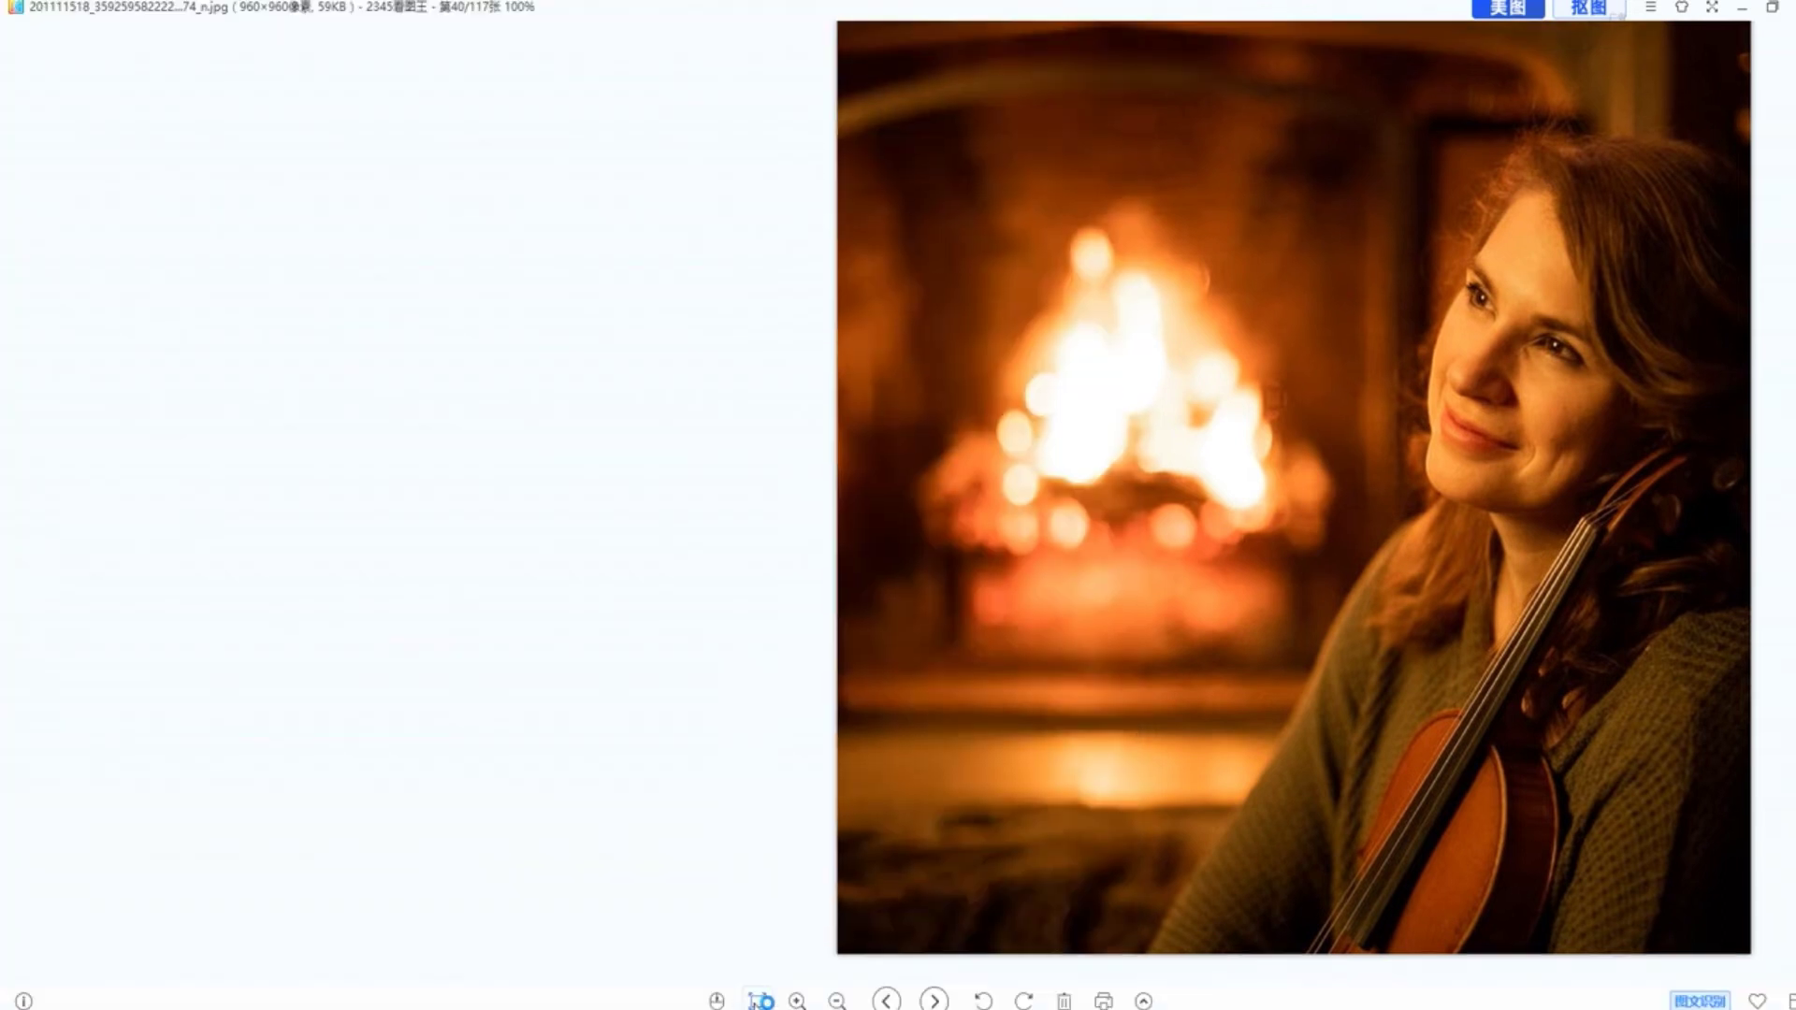
# Step: Choose a light orange and trace the curved right edge of the violin's front
pyautogui.scroll(2, 1222, 553)
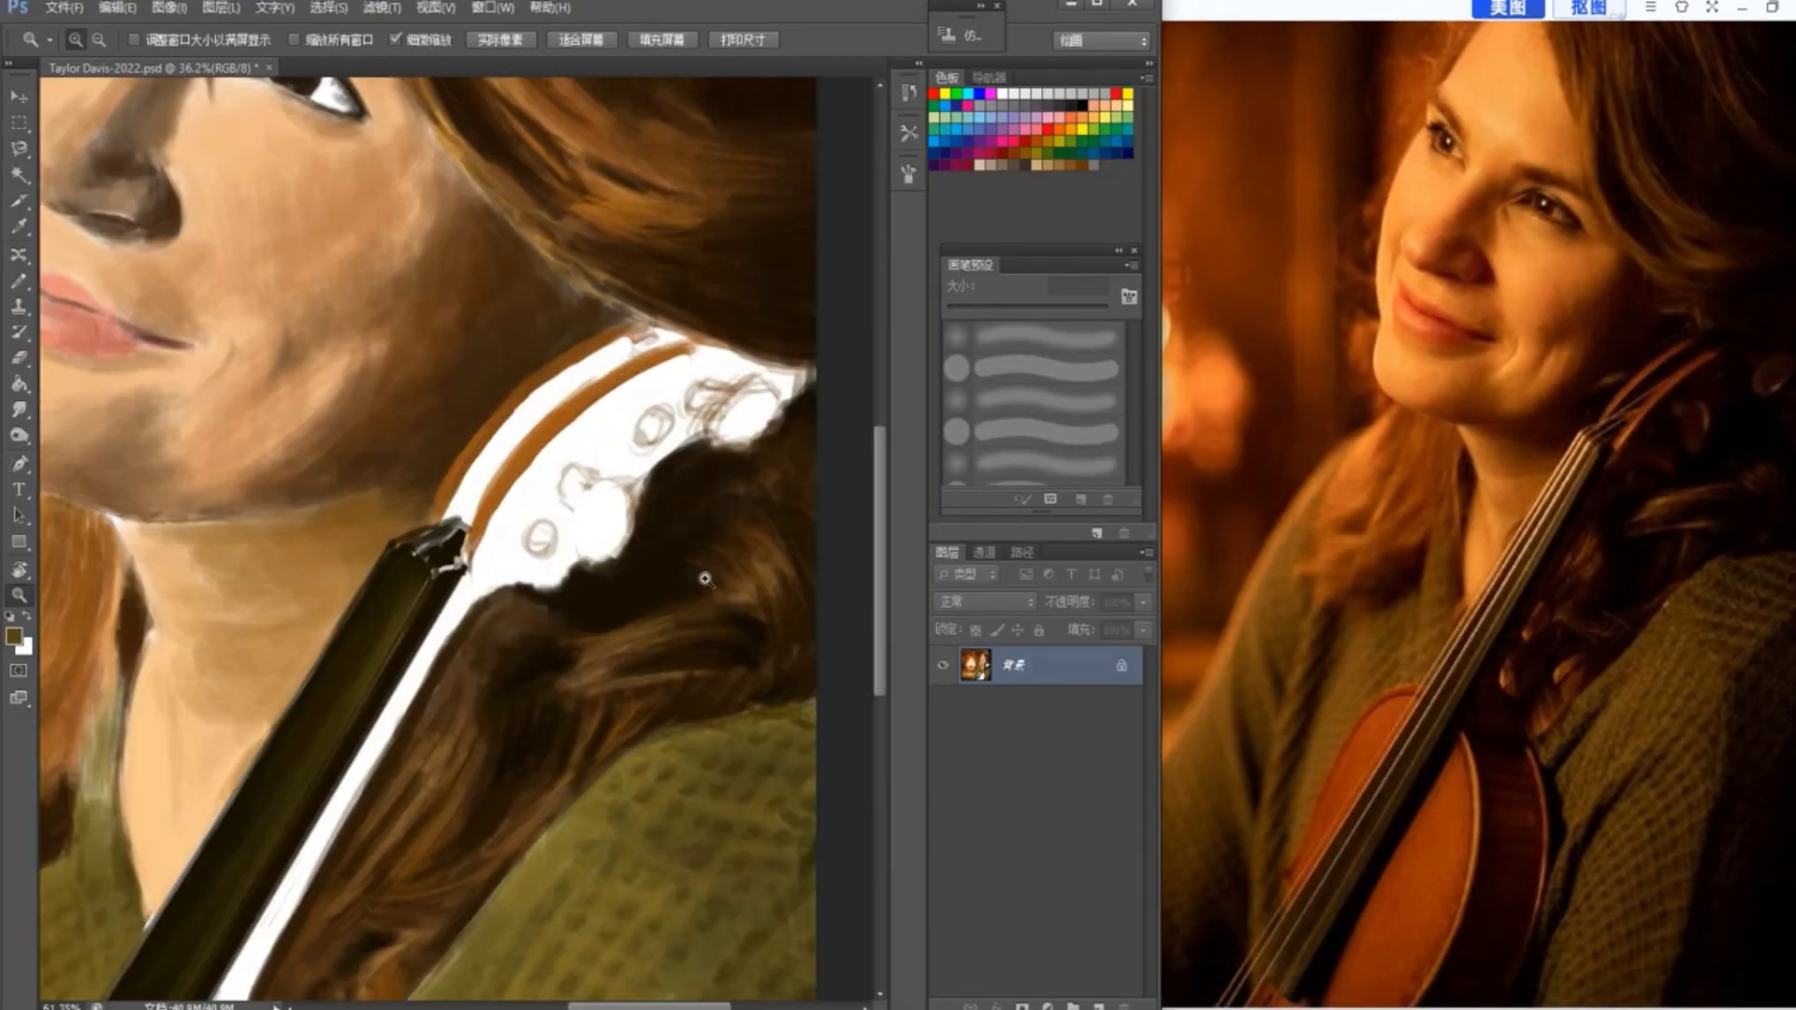
pyautogui.moveTo(705, 579); pyautogui.dragTo(786, 599)
pyautogui.click(14, 636)
pyautogui.click(790, 477)
pyautogui.click(1030, 269)
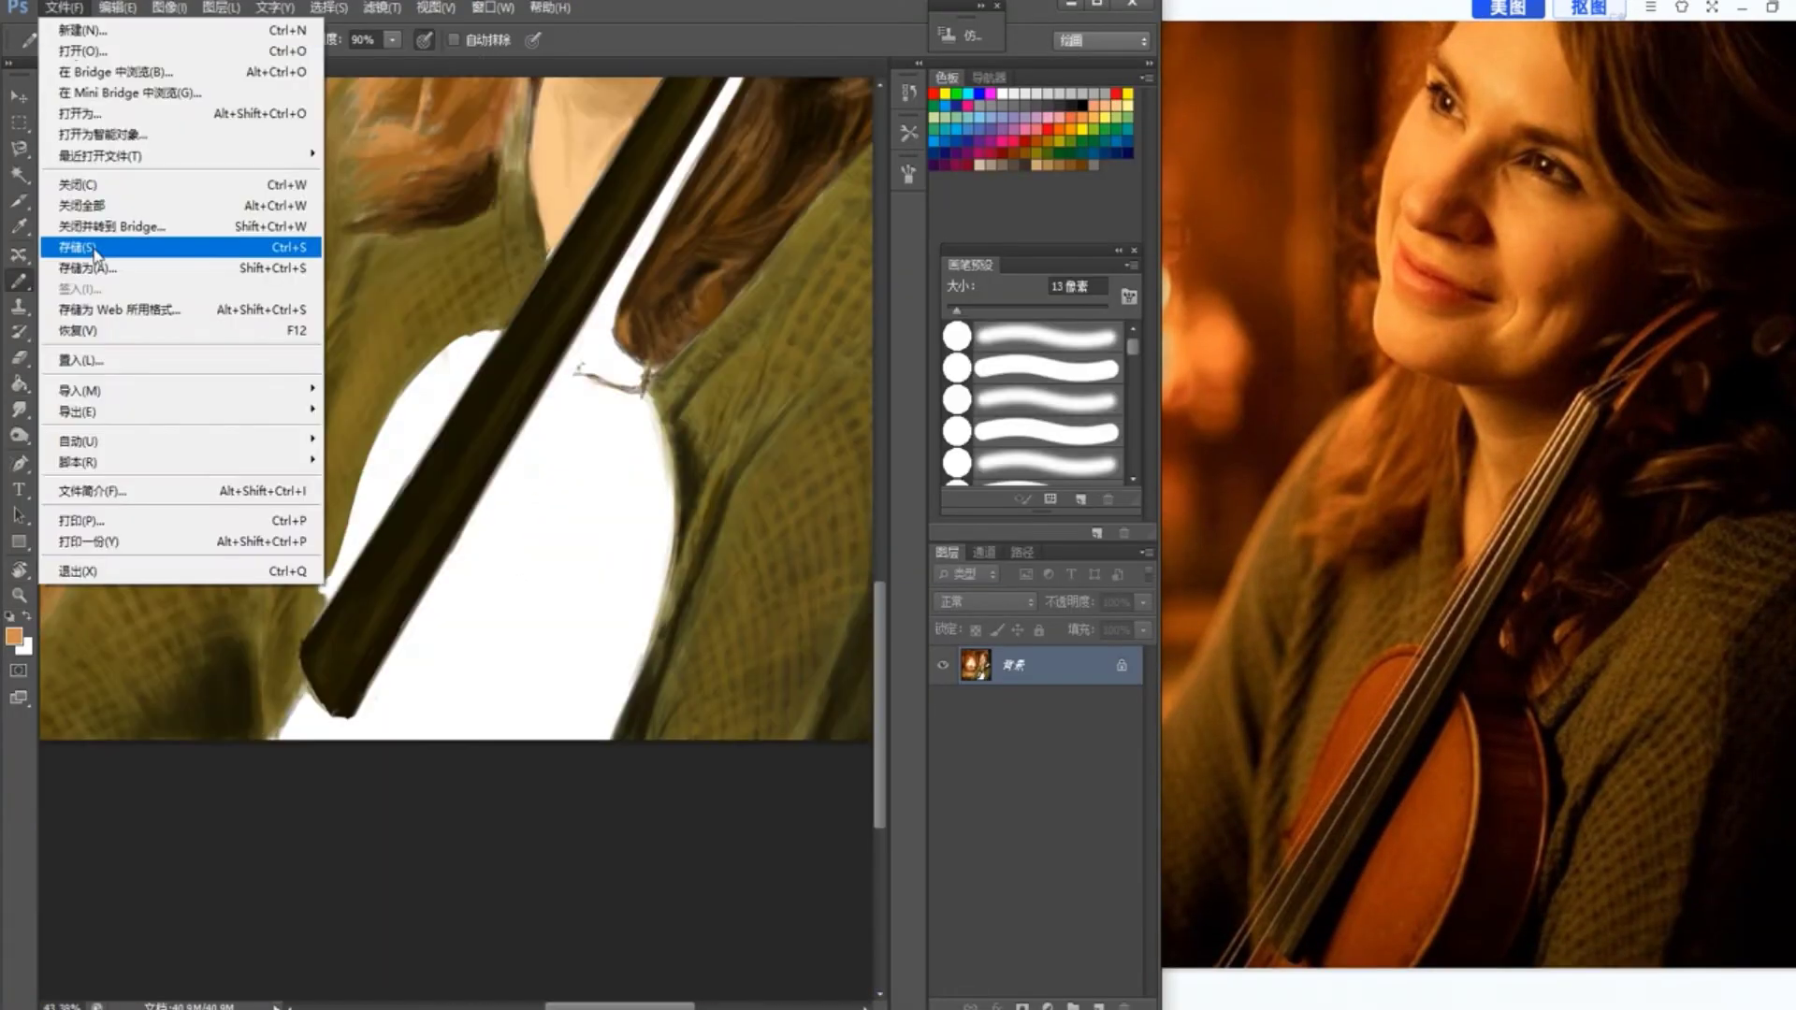
pyautogui.moveTo(563, 370)
pyautogui.mouseDown()
pyautogui.moveTo(590, 412)
pyautogui.moveTo(598, 529)
pyautogui.mouseUp()
pyautogui.moveTo(595, 445); pyautogui.dragTo(573, 586)
pyautogui.moveTo(579, 562); pyautogui.dragTo(508, 688)
pyautogui.moveTo(550, 619); pyautogui.dragTo(481, 739)
# Step: Fill the violin's front beside the fingerboard with orange-brown using a 48 px brush at 90% opacity
pyautogui.moveTo(541, 512); pyautogui.dragTo(445, 673)
pyautogui.moveTo(491, 540); pyautogui.dragTo(381, 720)
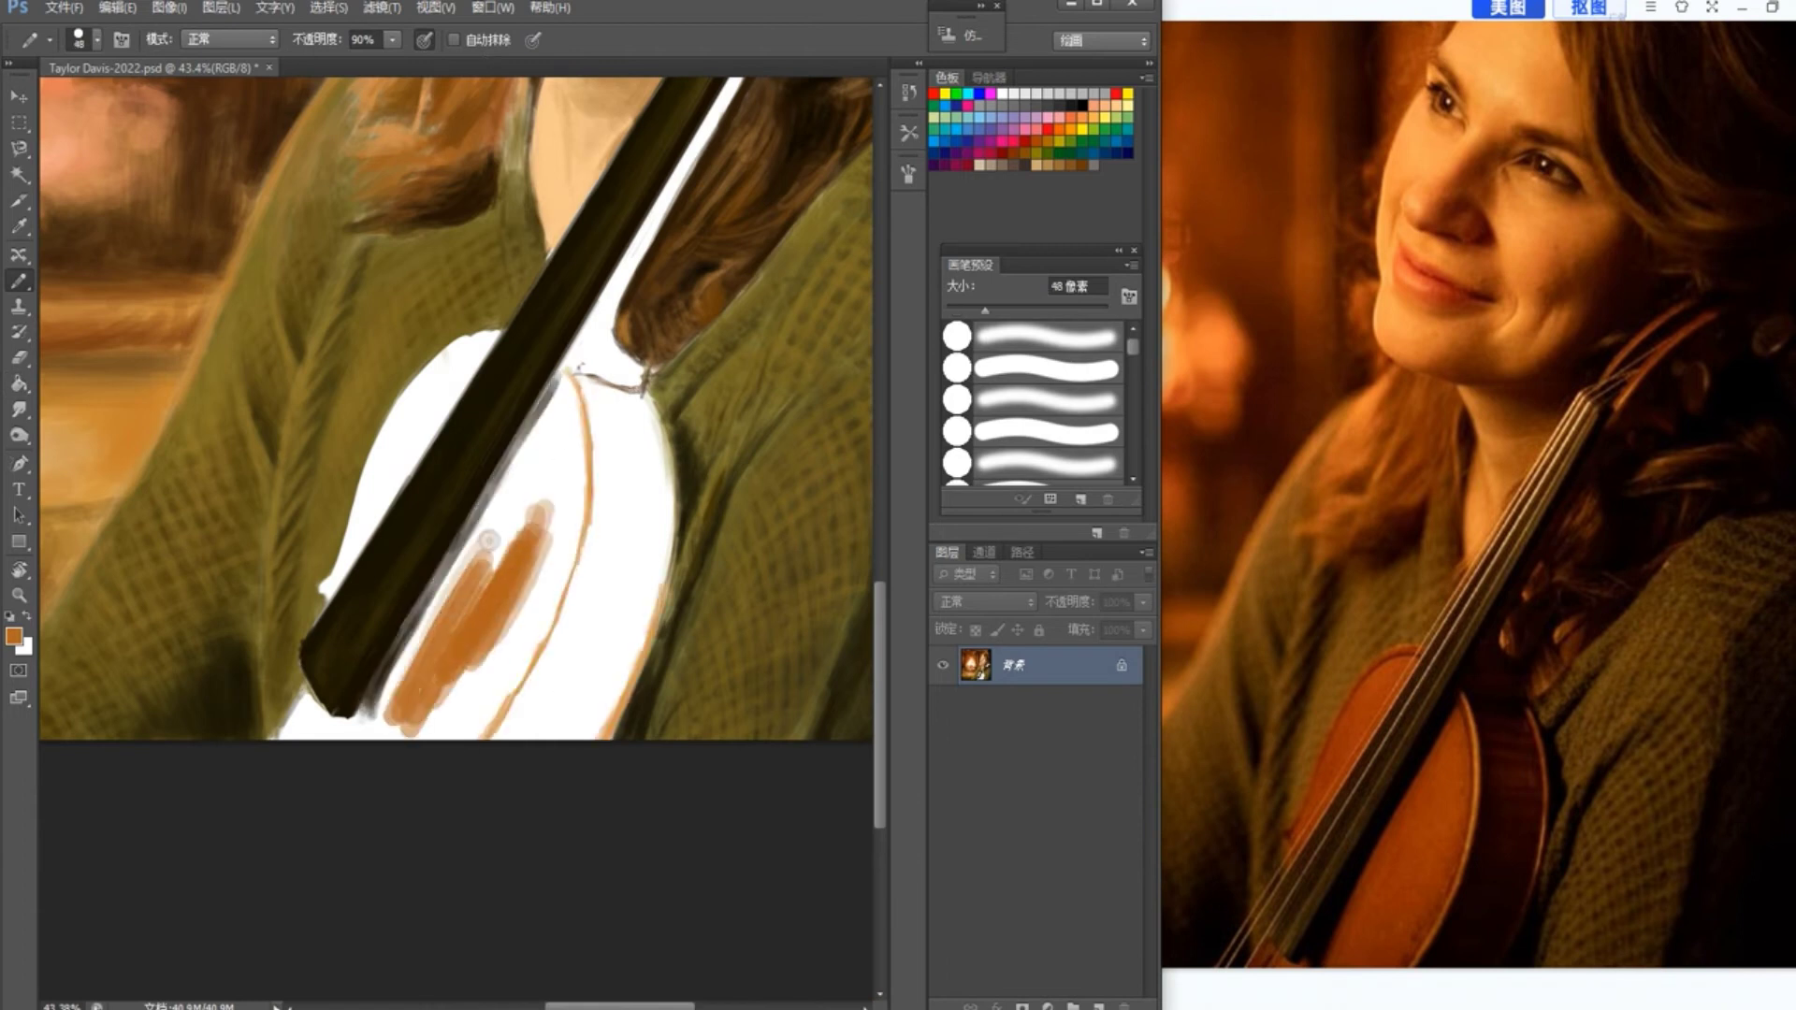
pyautogui.moveTo(535, 475); pyautogui.dragTo(380, 733)
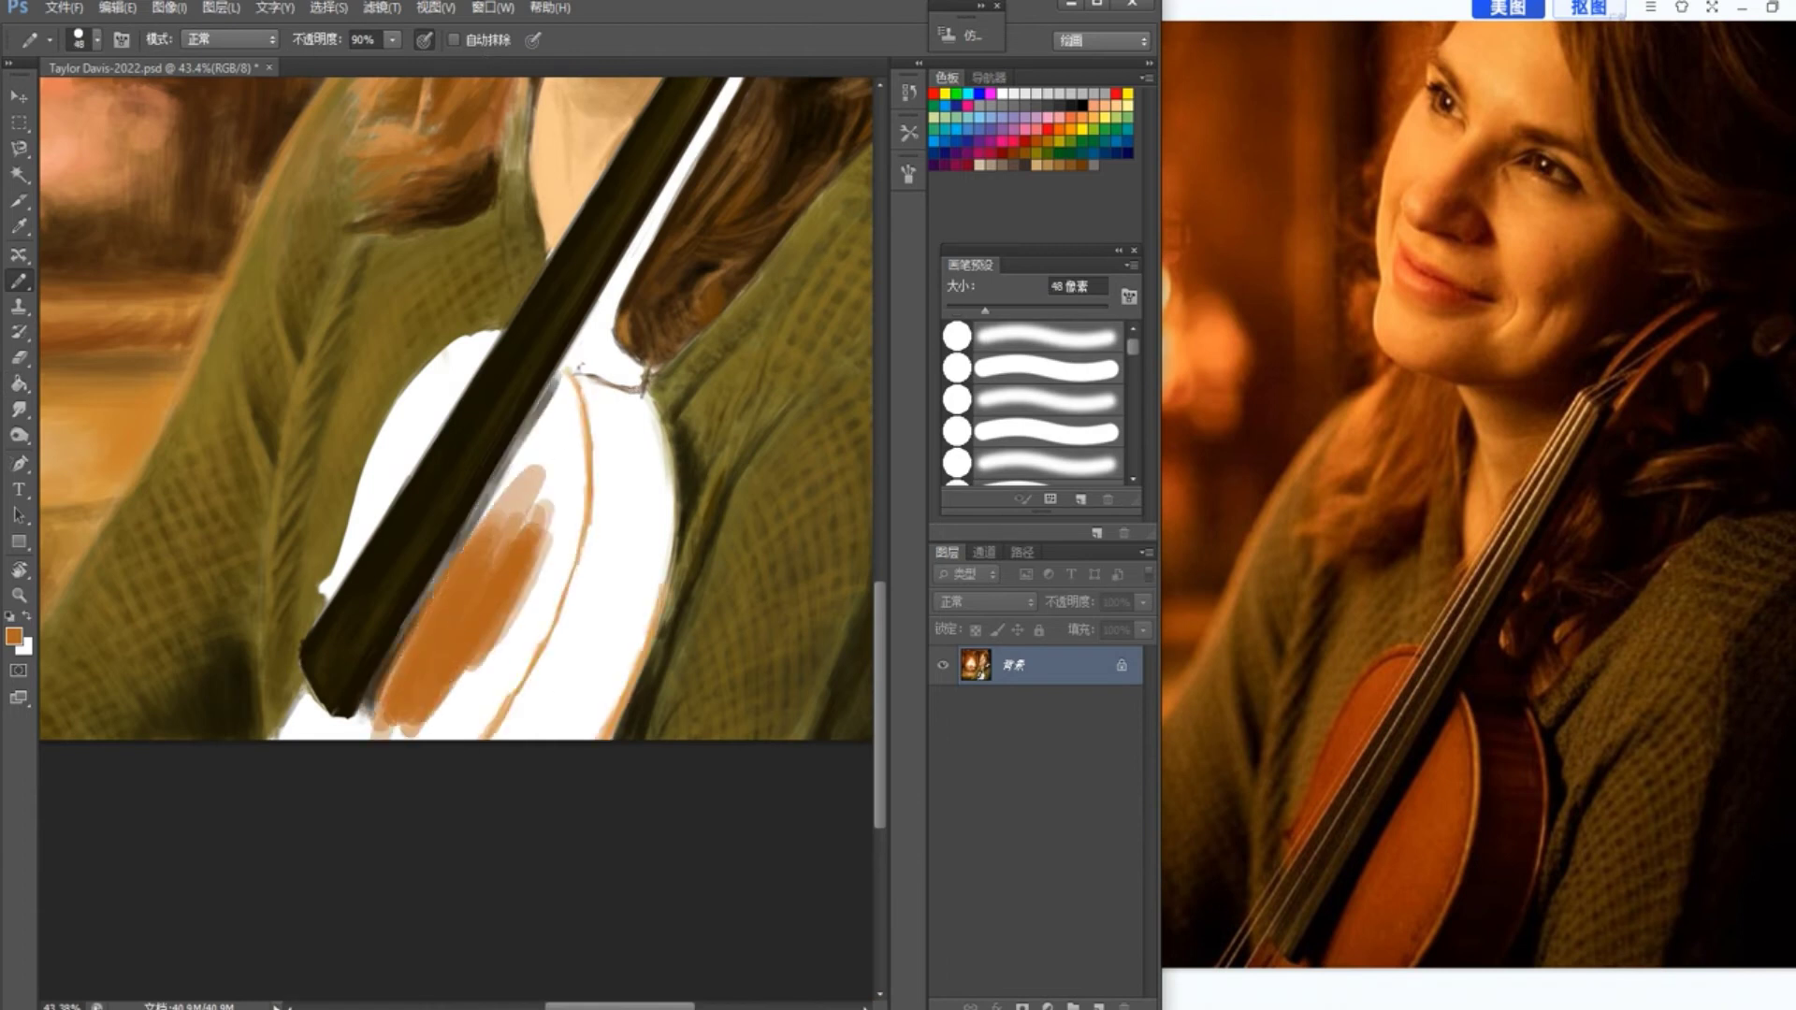
pyautogui.moveTo(524, 591); pyautogui.dragTo(439, 731)
# Step: Adjust the orange-brown and paint the part of the violin's body left of the fingerboard
pyautogui.click(14, 636)
pyautogui.click(1014, 270)
pyautogui.moveTo(447, 376); pyautogui.dragTo(352, 558)
pyautogui.moveTo(376, 463); pyautogui.dragTo(350, 550)
pyautogui.moveTo(447, 369); pyautogui.dragTo(374, 481)
pyautogui.moveTo(471, 365); pyautogui.dragTo(380, 514)
# Step: Cover the remaining white areas of the violin's body with orange-brown, then save the painting
pyautogui.moveTo(251, 441); pyautogui.dragTo(381, 509)
pyautogui.moveTo(462, 394); pyautogui.dragTo(405, 549)
pyautogui.moveTo(530, 319)
pyautogui.mouseDown()
pyautogui.moveTo(431, 454)
pyautogui.moveTo(514, 365)
pyautogui.mouseUp()
pyautogui.moveTo(550, 360); pyautogui.dragTo(496, 454)
pyautogui.moveTo(427, 555); pyautogui.dragTo(412, 585)
pyautogui.moveTo(552, 314); pyautogui.dragTo(535, 326)
pyautogui.moveTo(397, 576); pyautogui.dragTo(383, 610)
pyautogui.moveTo(658, 460); pyautogui.dragTo(592, 582)
pyautogui.moveTo(439, 795); pyautogui.dragTo(411, 853)
pyautogui.moveTo(577, 304); pyautogui.dragTo(460, 509)
pyautogui.moveTo(409, 590); pyautogui.dragTo(376, 630)
pyautogui.click(63, 7)
pyautogui.click(98, 249)
# Step: Choose a stronger orange and paint it over the violin's front along the fingerboard's lower right edge
pyautogui.click(14, 636)
pyautogui.click(781, 369)
pyautogui.click(1029, 269)
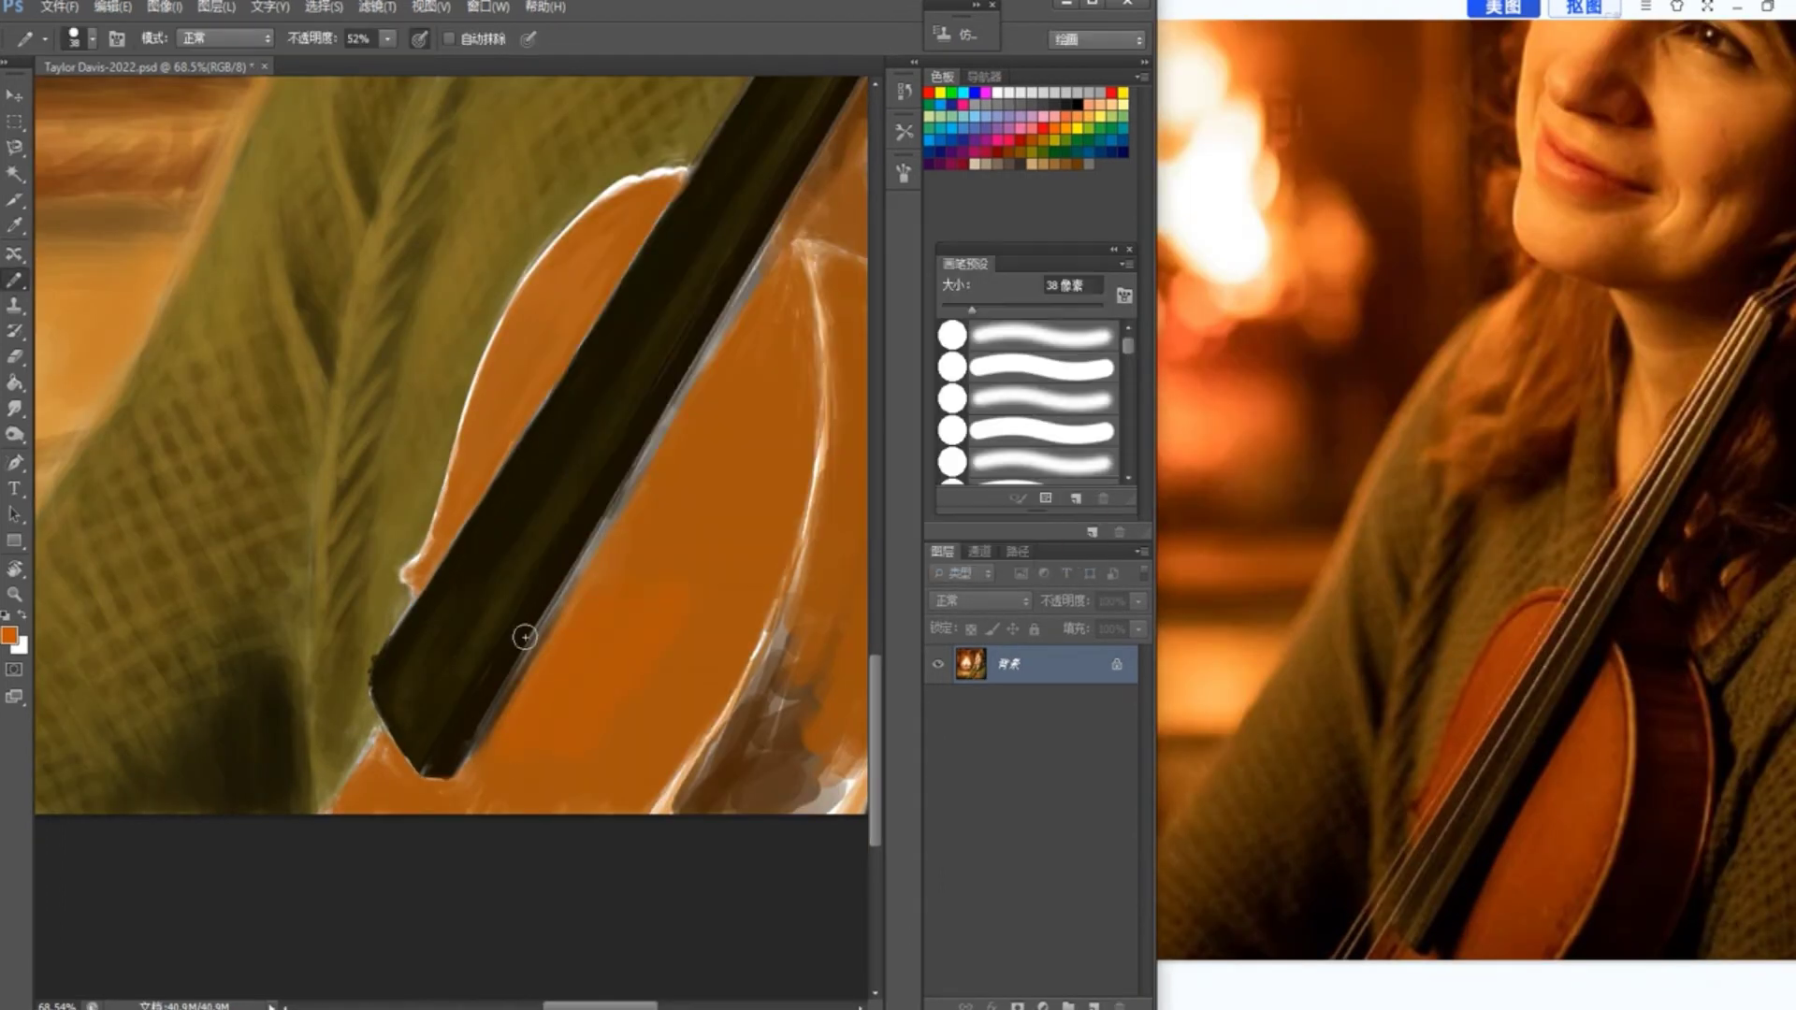
pyautogui.click(10, 635)
pyautogui.click(832, 517)
pyautogui.click(782, 345)
pyautogui.click(1028, 267)
pyautogui.moveTo(565, 692); pyautogui.dragTo(632, 577)
# Step: Pick a redder orange and paint it over the violin body's section left of the fingerboard
pyautogui.click(10, 636)
pyautogui.moveTo(778, 431); pyautogui.dragTo(812, 338)
pyautogui.click(1028, 268)
pyautogui.click(9, 636)
pyautogui.click(812, 394)
pyautogui.press('Return')
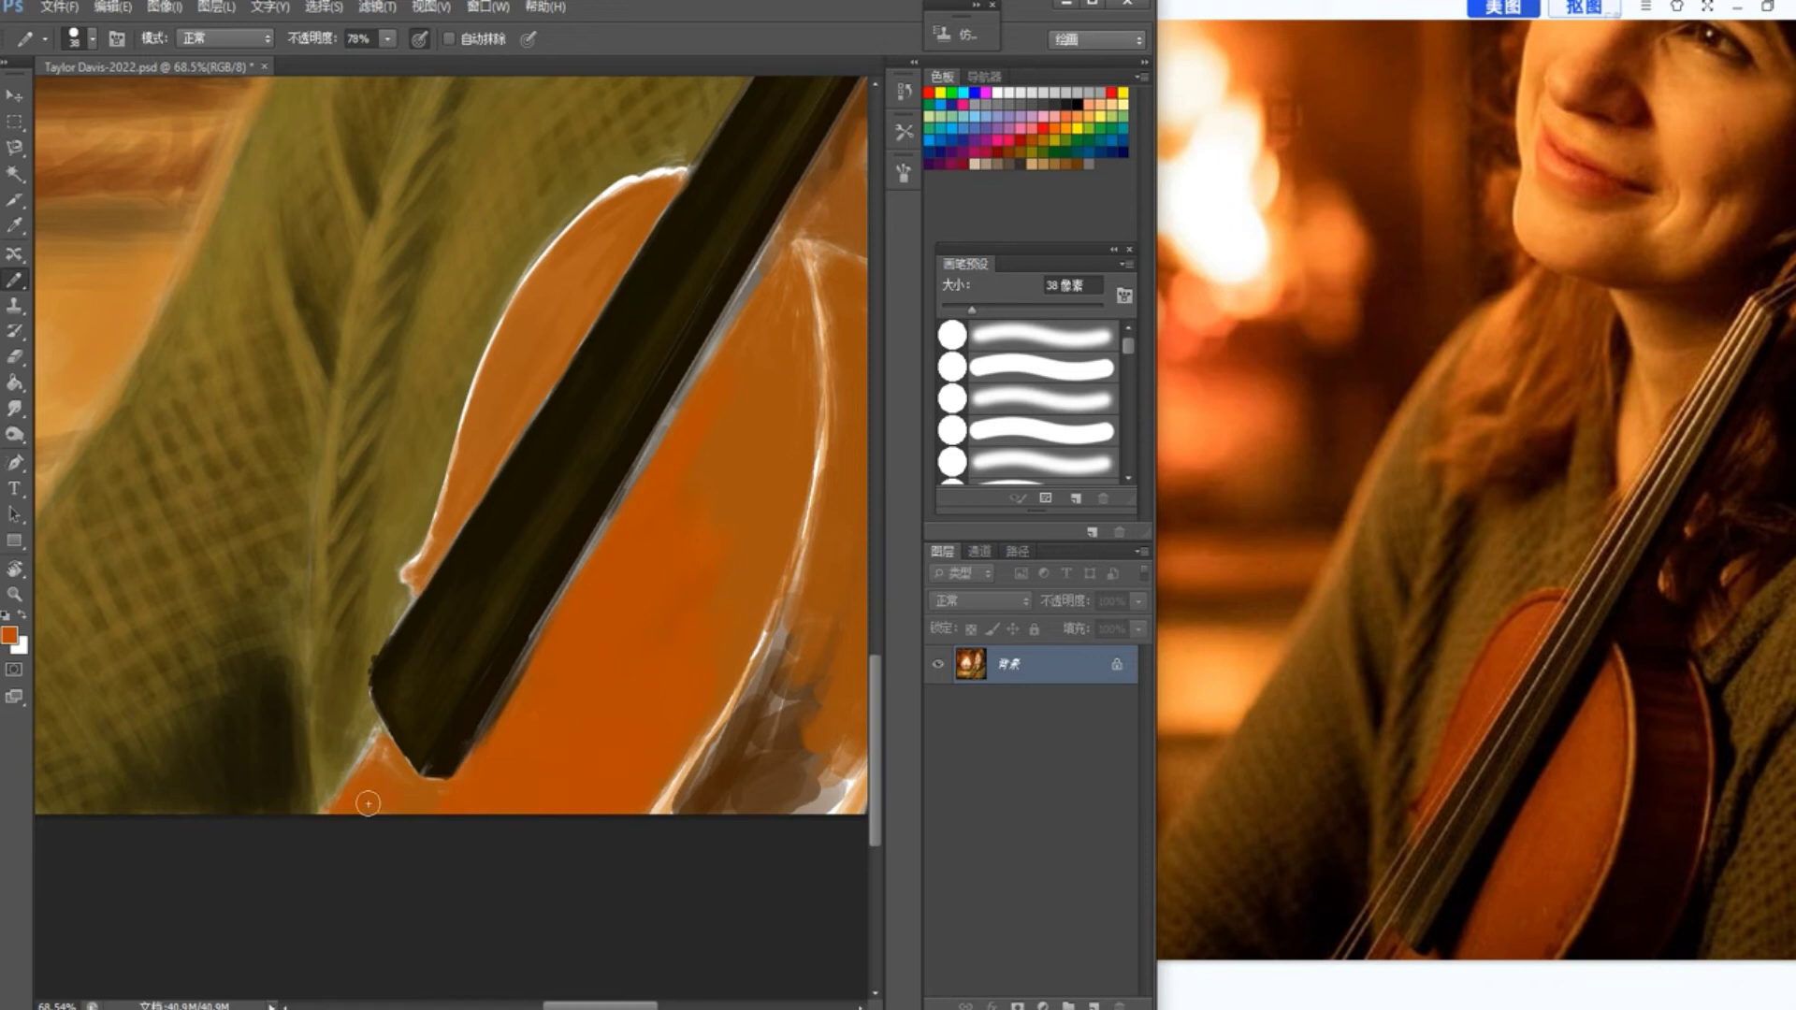
pyautogui.moveTo(505, 376); pyautogui.dragTo(591, 293)
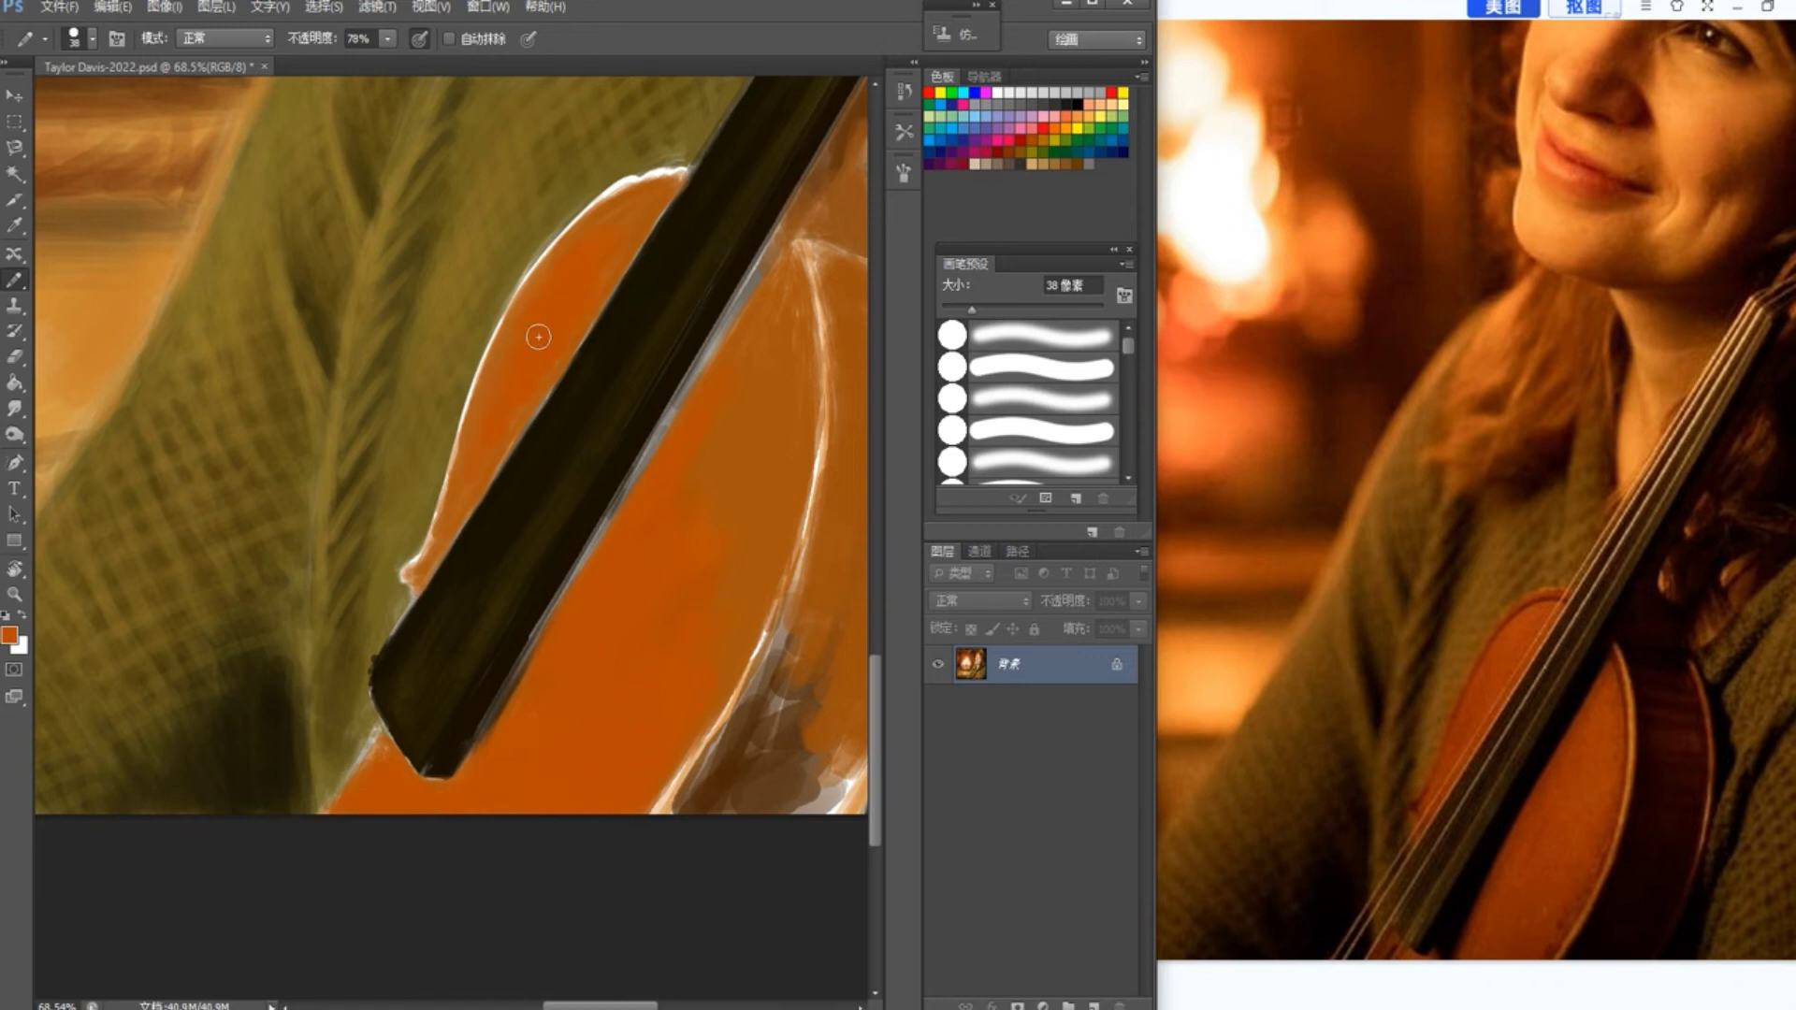
# Step: Choose a dark reddish brown for a thin line along the violin's left rim, then cover its white edge with sampled sweater green
pyautogui.click(9, 635)
pyautogui.click(792, 331)
pyautogui.click(789, 339)
pyautogui.click(1028, 266)
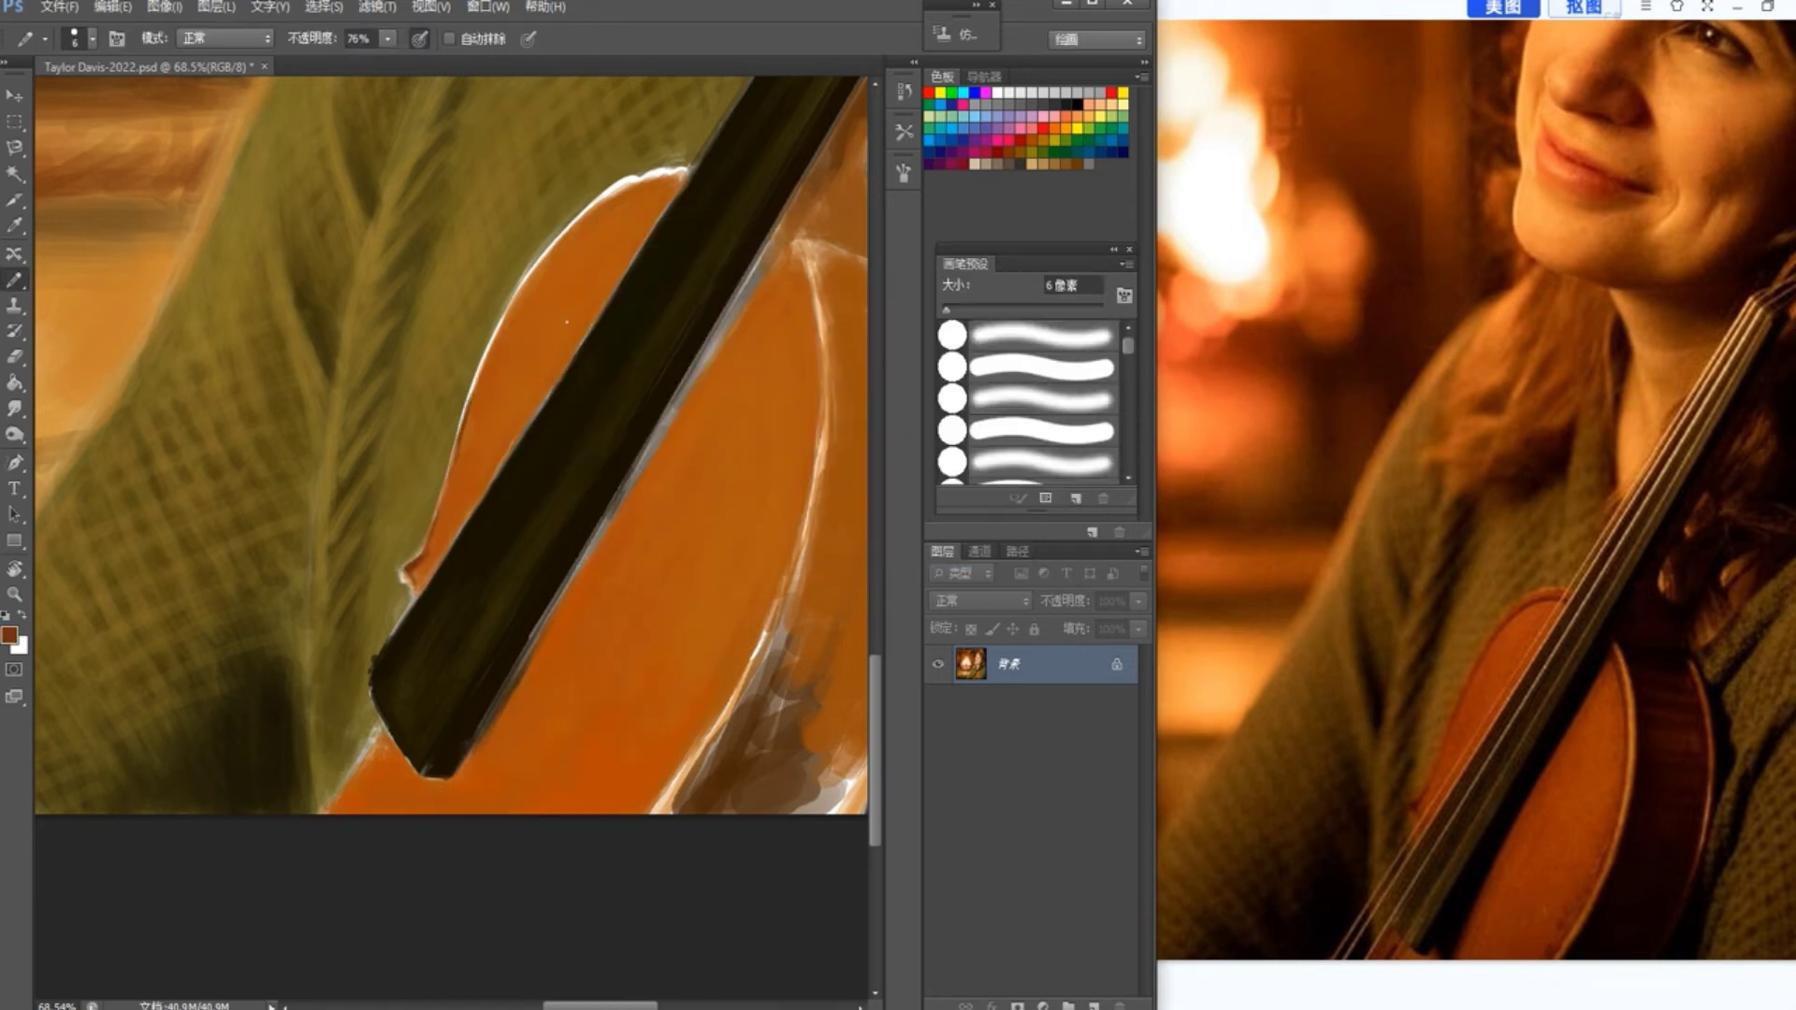
pyautogui.scroll(1, 567, 321)
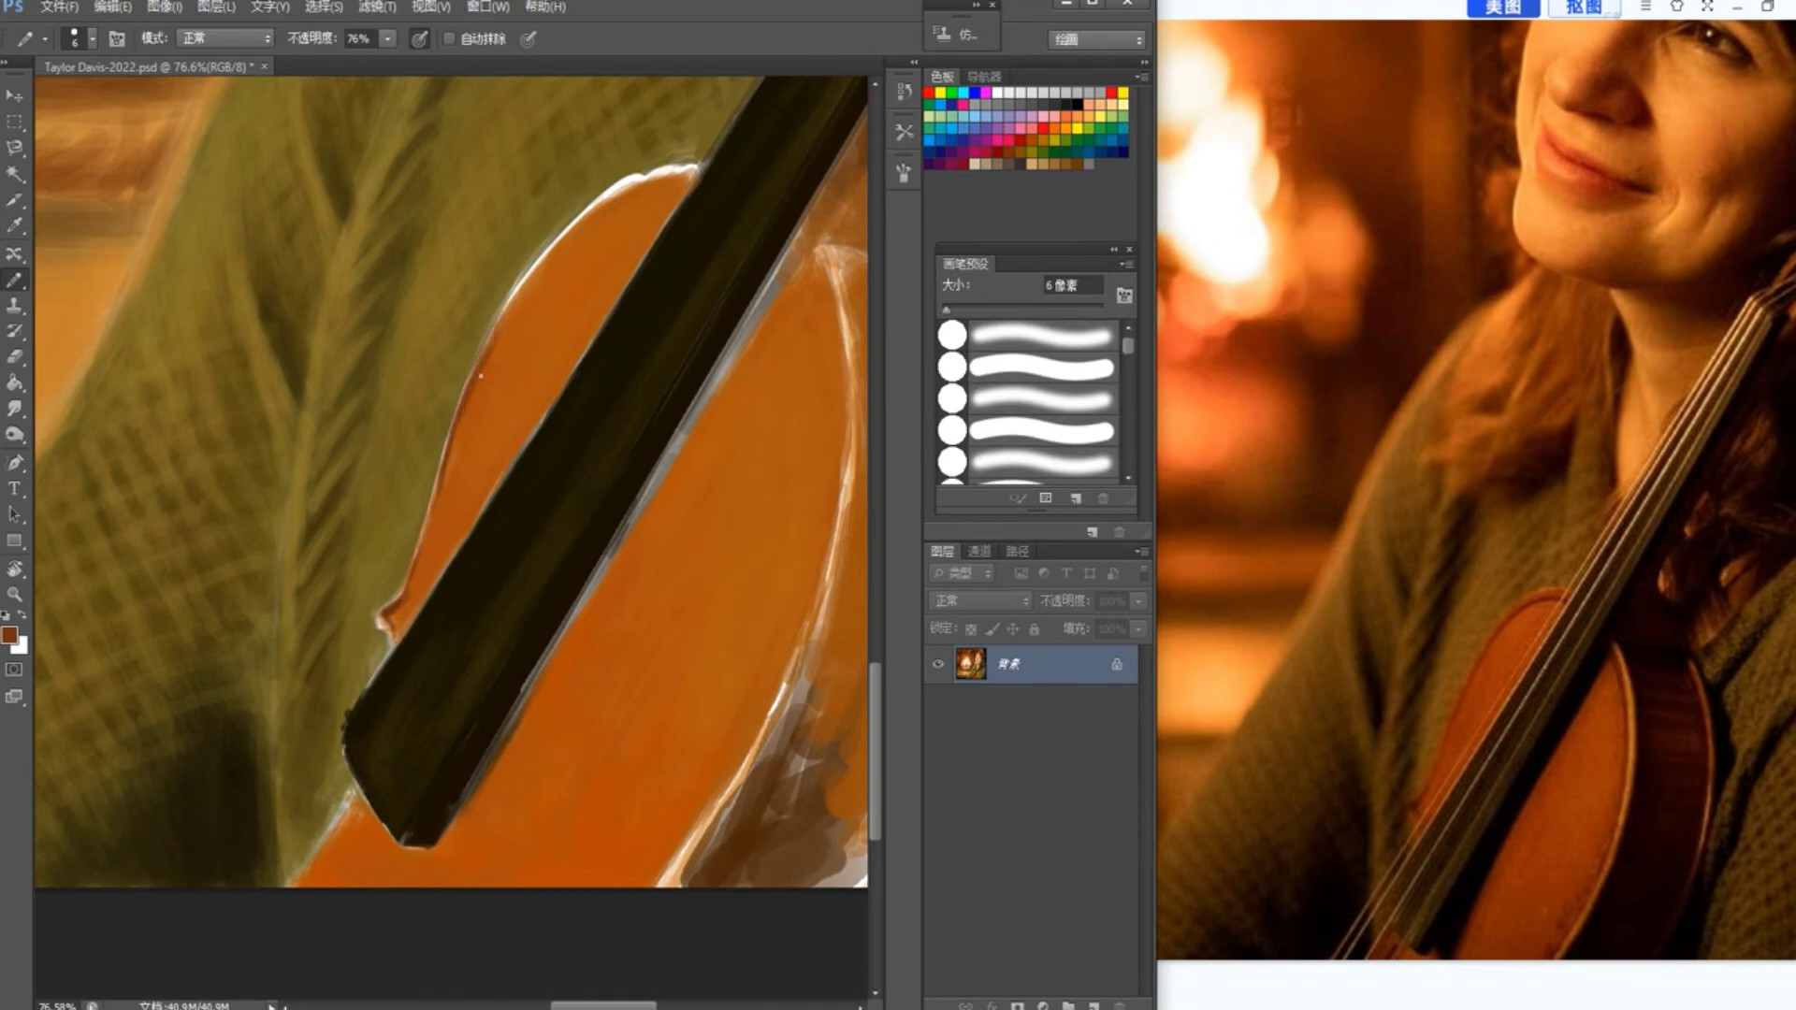
pyautogui.moveTo(690, 178)
pyautogui.mouseDown()
pyautogui.moveTo(514, 300)
pyautogui.moveTo(681, 181)
pyautogui.mouseUp()
pyautogui.keyDown('alt'); pyautogui.click(592, 154); pyautogui.keyUp('alt')
pyautogui.moveTo(498, 316)
pyautogui.mouseDown()
pyautogui.moveTo(634, 178)
pyautogui.moveTo(691, 166)
pyautogui.mouseUp()
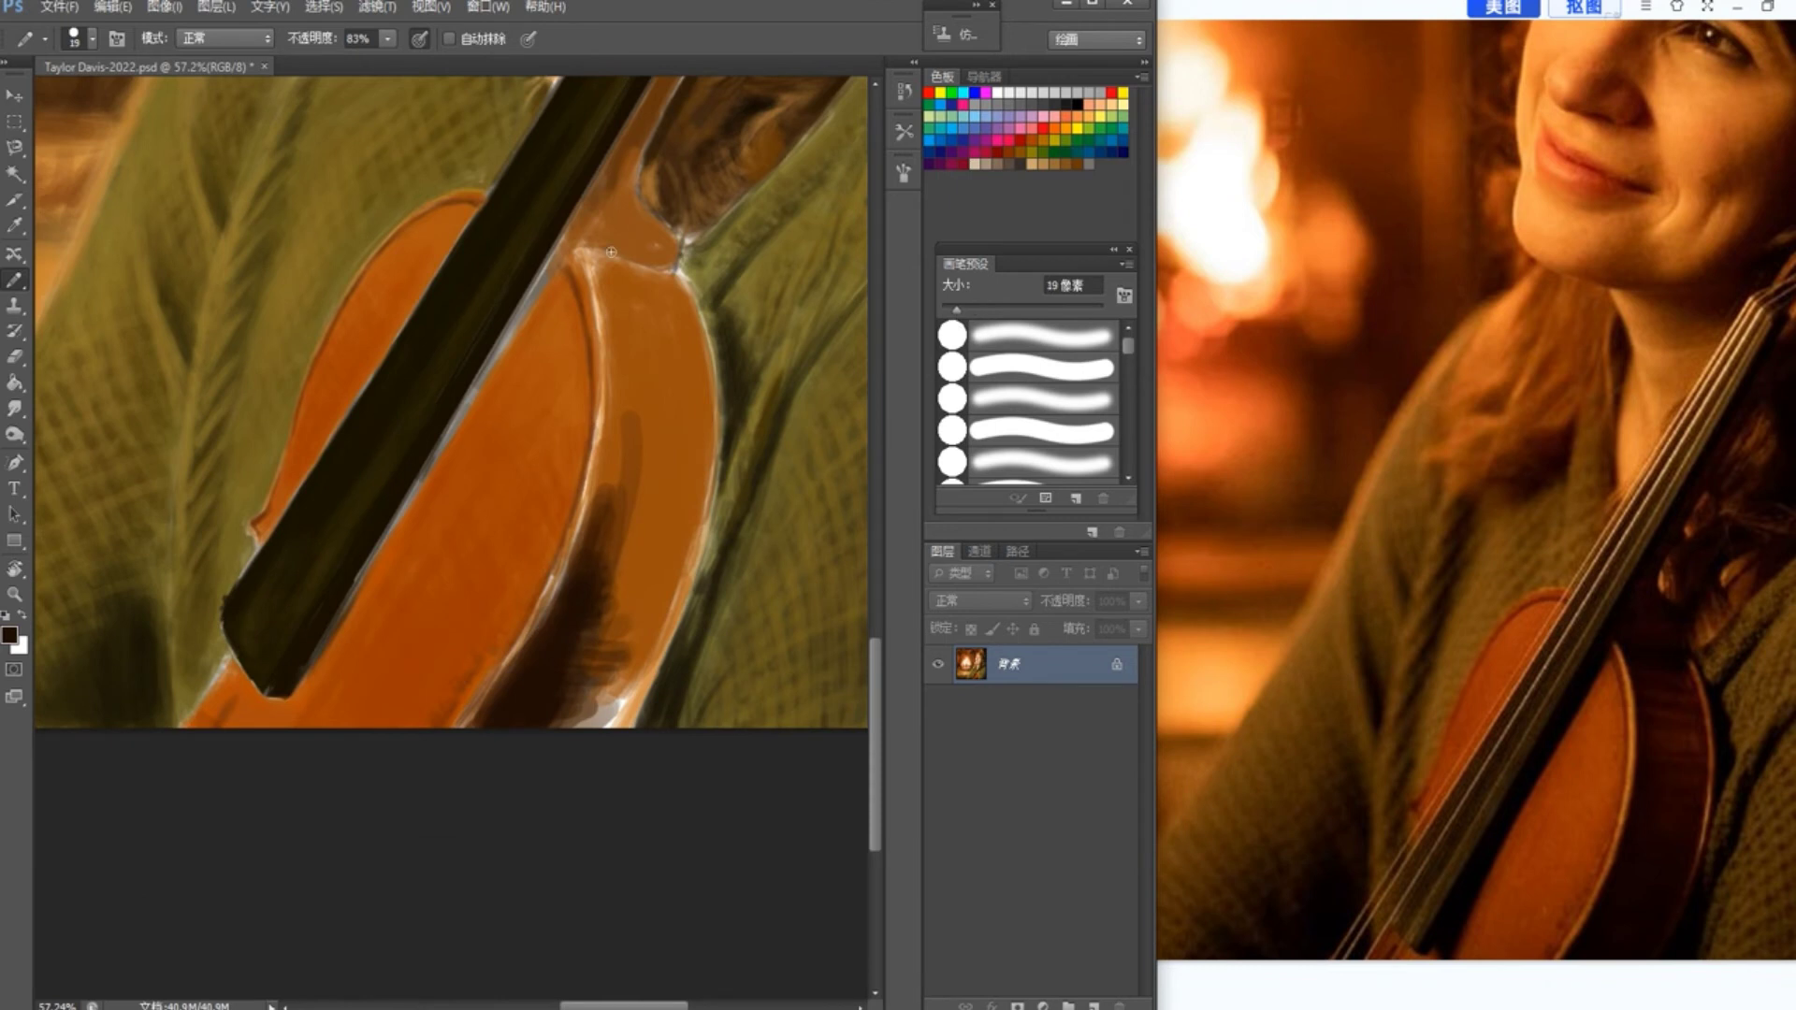
# Step: Darken the upper corner of the violin's front edge, then choose a brown and shade the violin's side
pyautogui.moveTo(956, 309); pyautogui.dragTo(952, 309)
pyautogui.moveTo(584, 251)
pyautogui.mouseDown()
pyautogui.moveTo(671, 268)
pyautogui.moveTo(582, 250)
pyautogui.moveTo(599, 303)
pyautogui.mouseUp()
pyautogui.click(10, 635)
pyautogui.click(793, 471)
pyautogui.press('Return')
pyautogui.moveTo(668, 543)
pyautogui.mouseDown()
pyautogui.moveTo(633, 389)
pyautogui.moveTo(553, 609)
pyautogui.moveTo(621, 521)
pyautogui.moveTo(610, 289)
pyautogui.moveTo(660, 301)
pyautogui.mouseUp()
pyautogui.moveTo(589, 697); pyautogui.dragTo(566, 718)
# Step: Pick a reddish brown and paint it over the violin's side and the heel of its neck
pyautogui.click(10, 635)
pyautogui.click(810, 438)
pyautogui.click(1029, 266)
pyautogui.moveTo(681, 363); pyautogui.dragTo(647, 294)
pyautogui.moveTo(636, 232)
pyautogui.mouseDown()
pyautogui.moveTo(629, 193)
pyautogui.moveTo(617, 618)
pyautogui.moveTo(661, 323)
pyautogui.moveTo(698, 441)
pyautogui.moveTo(628, 706)
pyautogui.mouseUp()
# Step: Reduce the brush to 15 px, choose a dark brown and deepen the shading on the violin's side
pyautogui.press('[')
pyautogui.press('[')
pyautogui.click(9, 635)
pyautogui.click(745, 461)
pyautogui.click(1028, 267)
pyautogui.press('[')
pyautogui.press('[')
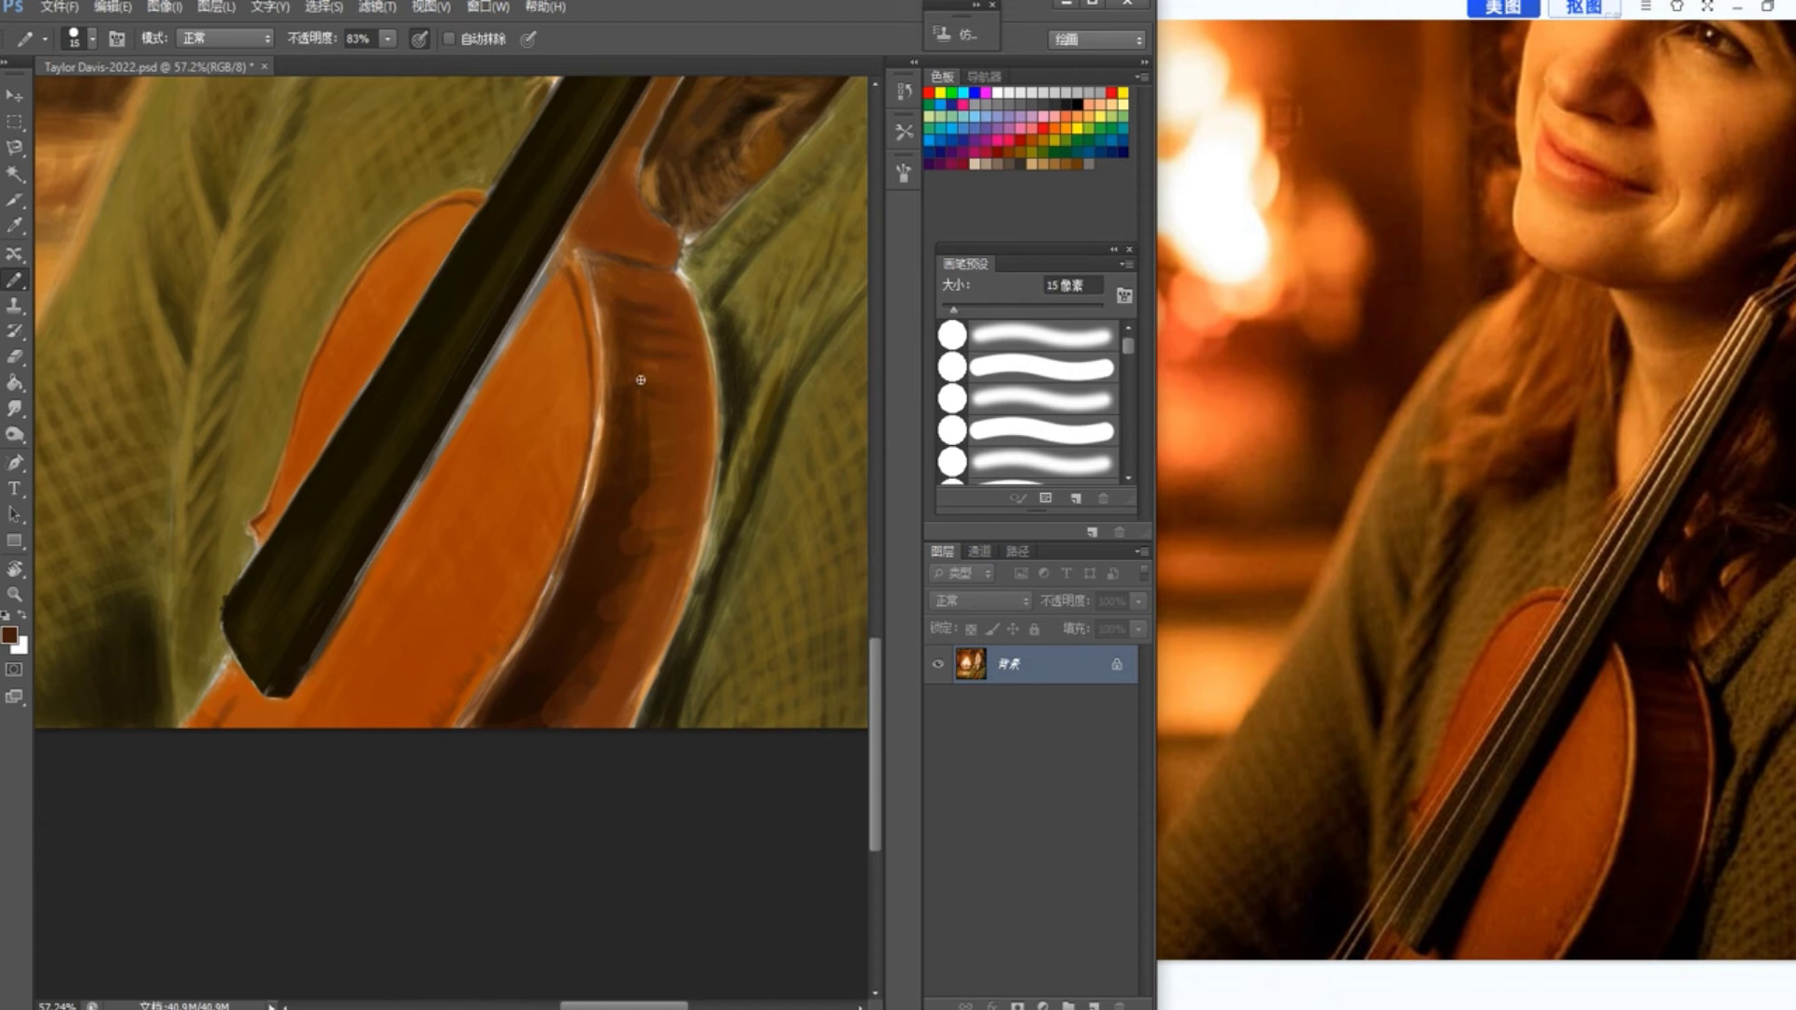
pyautogui.moveTo(605, 664); pyautogui.dragTo(570, 722)
pyautogui.moveTo(648, 608)
pyautogui.mouseDown()
pyautogui.moveTo(598, 715)
pyautogui.moveTo(558, 722)
pyautogui.moveTo(623, 633)
pyautogui.moveTo(610, 715)
pyautogui.mouseUp()
# Step: Choose another dark brown and blend it into the lower part of the violin's side
pyautogui.click(9, 635)
pyautogui.click(774, 467)
pyautogui.click(1029, 267)
pyautogui.moveTo(659, 523)
pyautogui.mouseDown()
pyautogui.moveTo(666, 561)
pyautogui.moveTo(578, 708)
pyautogui.mouseUp()
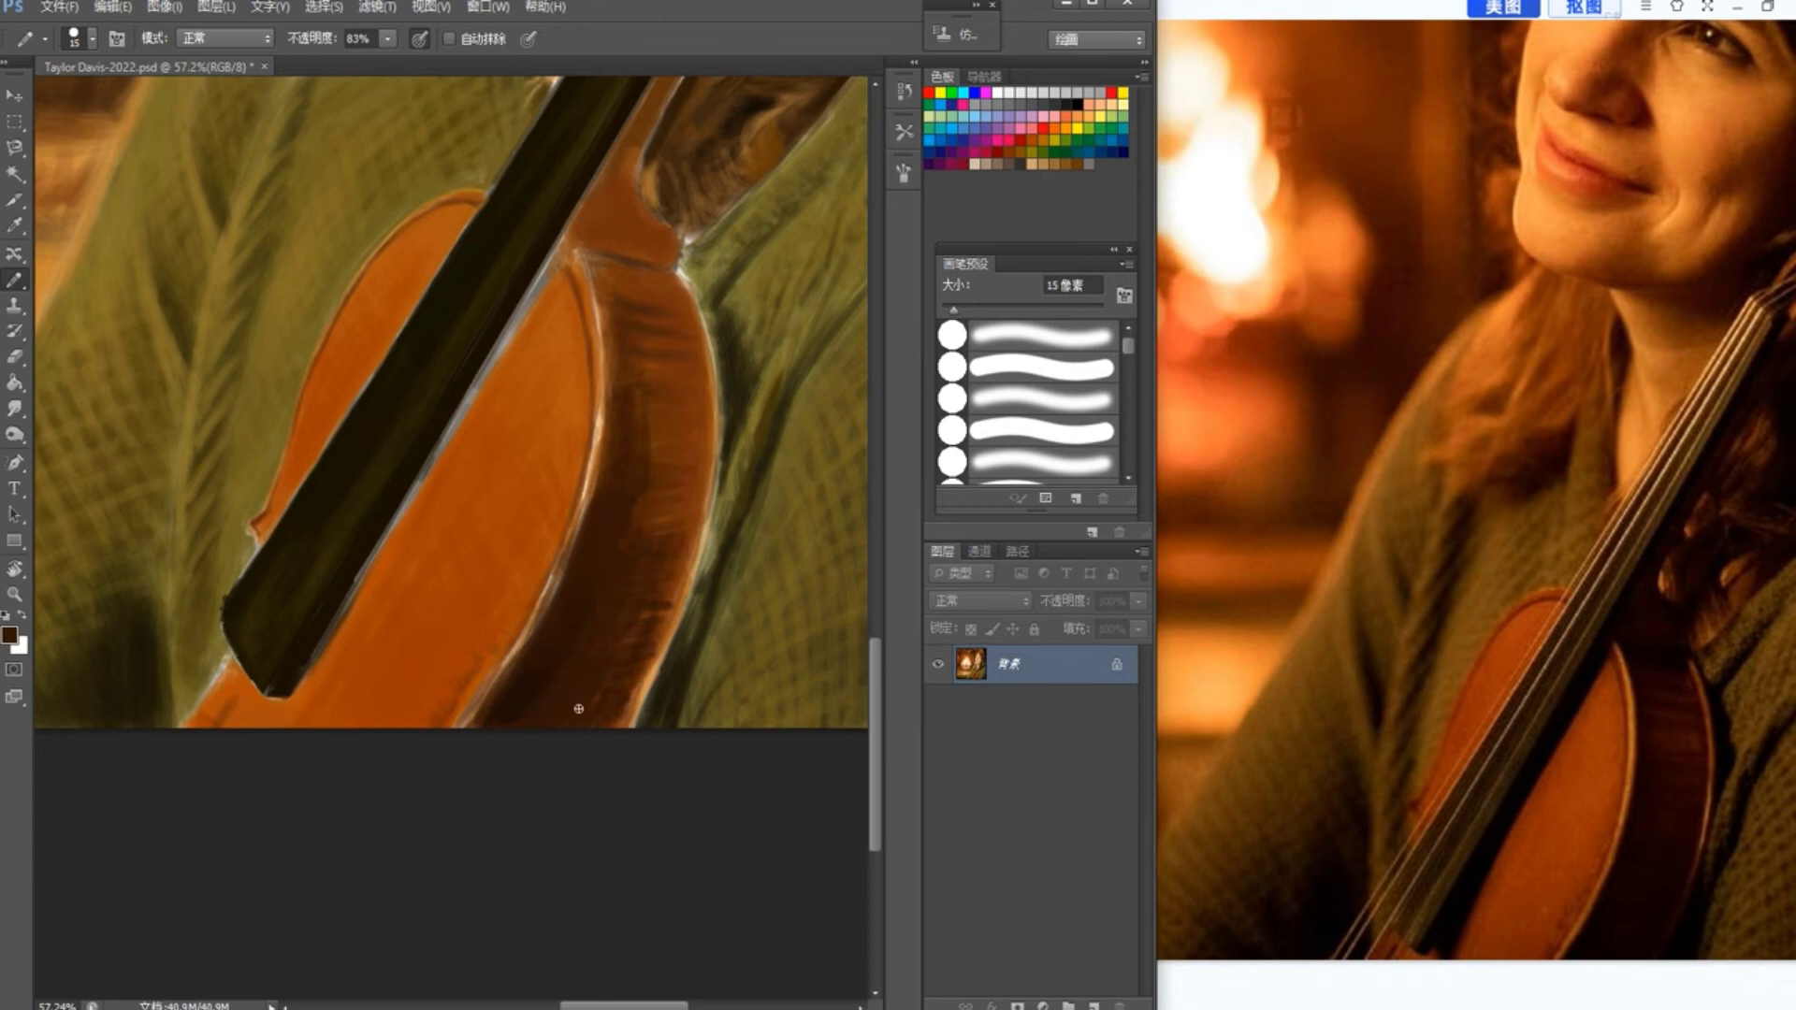
# Step: Pick a golden tan, set the brush to 8 px and trace the violin front's right rim
pyautogui.click(9, 635)
pyautogui.click(750, 367)
pyautogui.press('Return')
pyautogui.moveTo(952, 312); pyautogui.dragTo(946, 309)
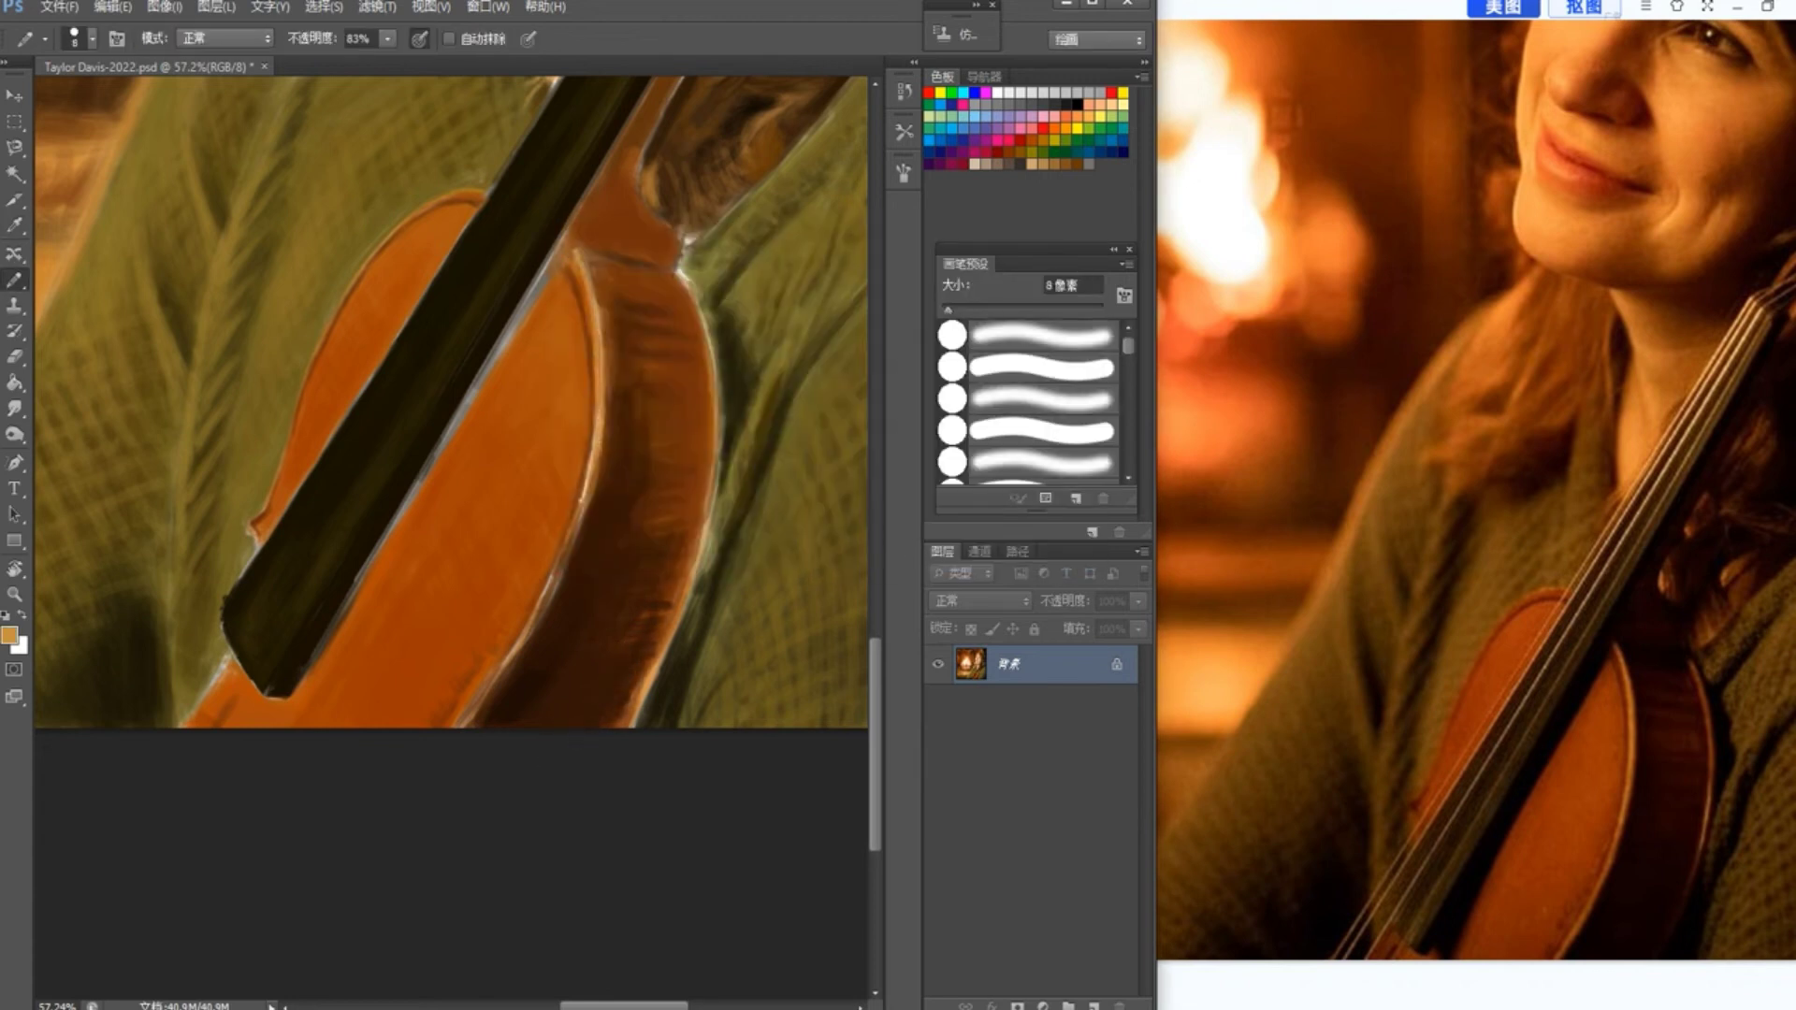
pyautogui.moveTo(458, 720); pyautogui.dragTo(549, 551)
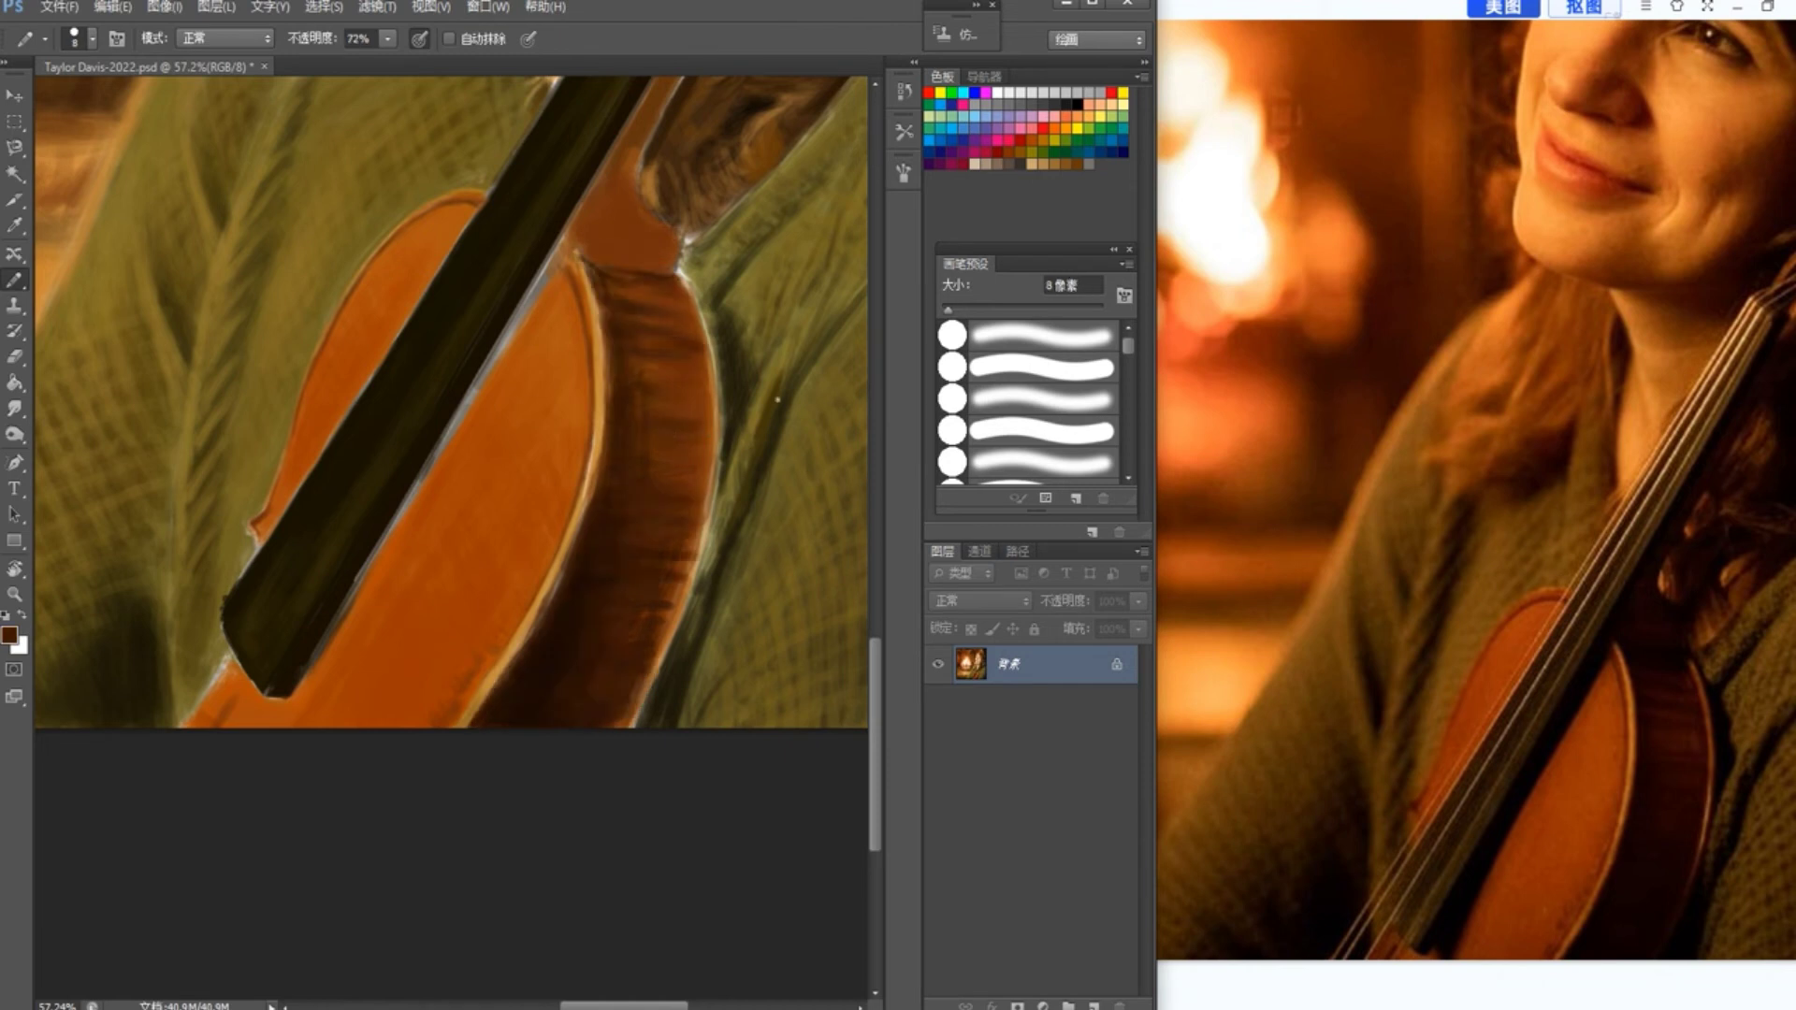
# Step: Choose a warm brown, set a 9 px brush at 56% opacity and streak wood grain onto the violin's side
pyautogui.moveTo(947, 309); pyautogui.dragTo(956, 310)
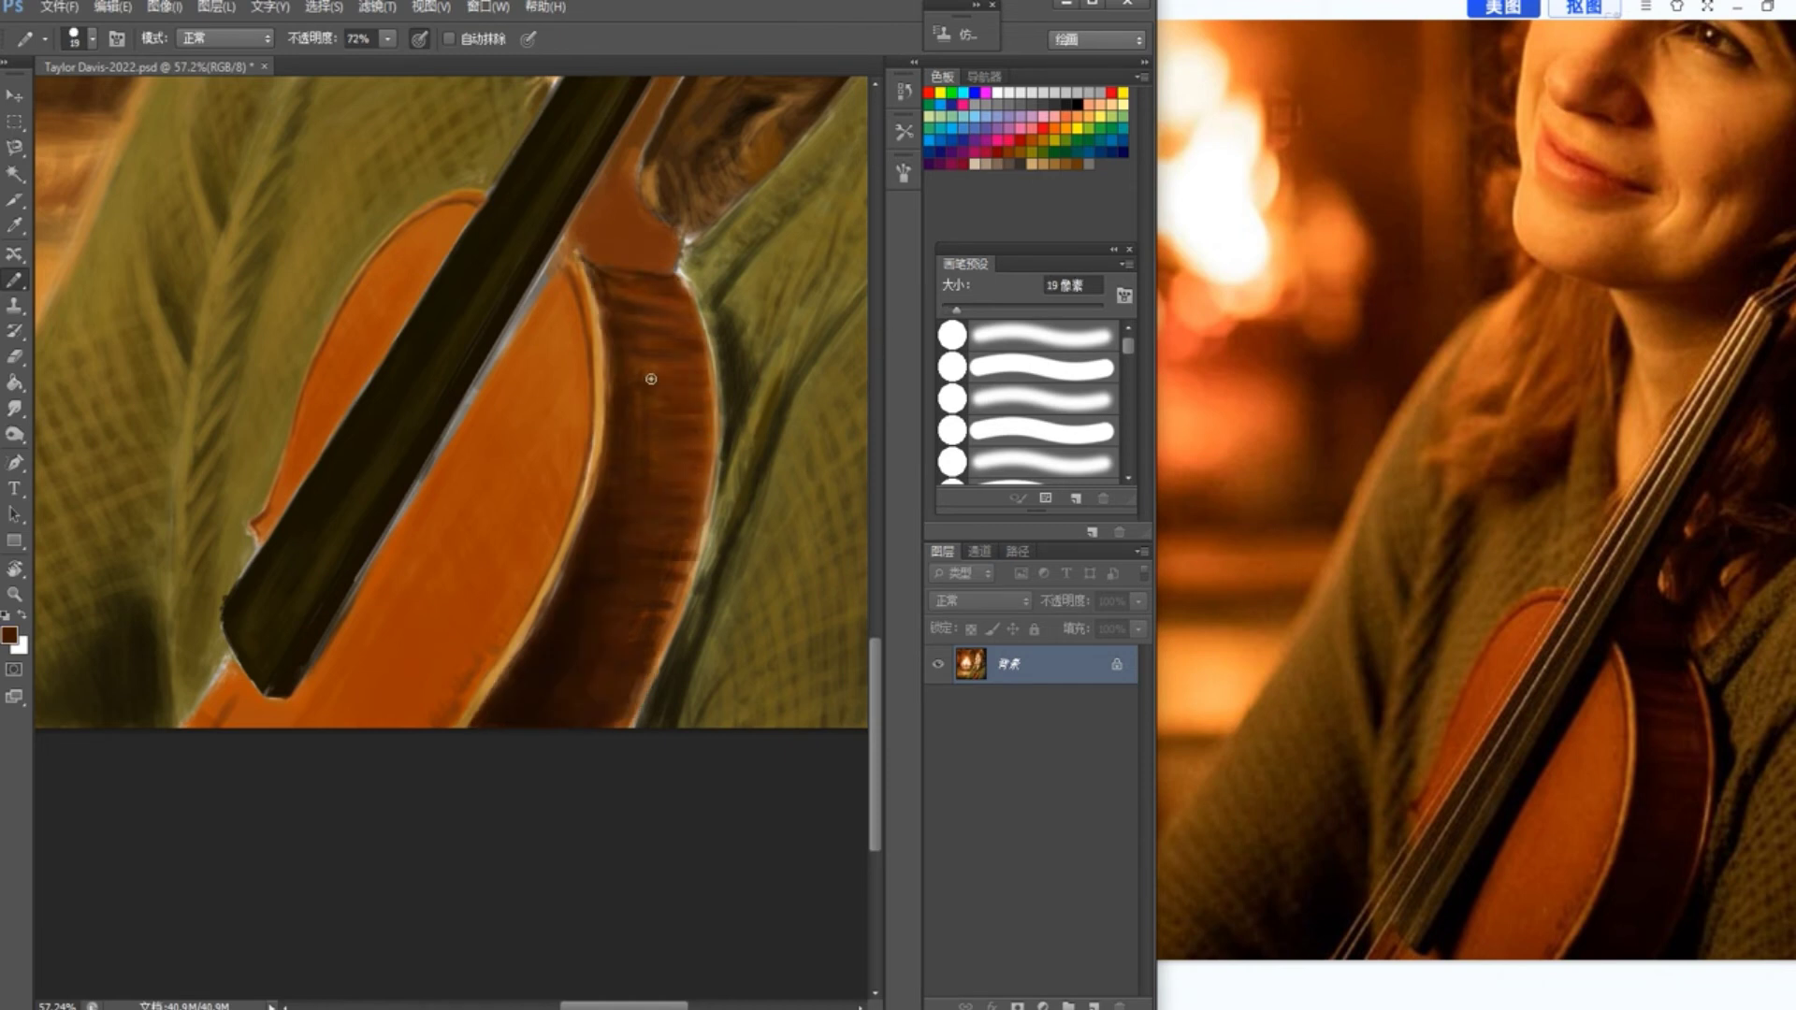
pyautogui.click(9, 635)
pyautogui.click(770, 401)
pyautogui.click(1030, 265)
pyautogui.moveTo(972, 309); pyautogui.dragTo(962, 310)
pyautogui.click(388, 38)
pyautogui.moveTo(393, 62); pyautogui.dragTo(358, 62)
pyautogui.click(15, 436)
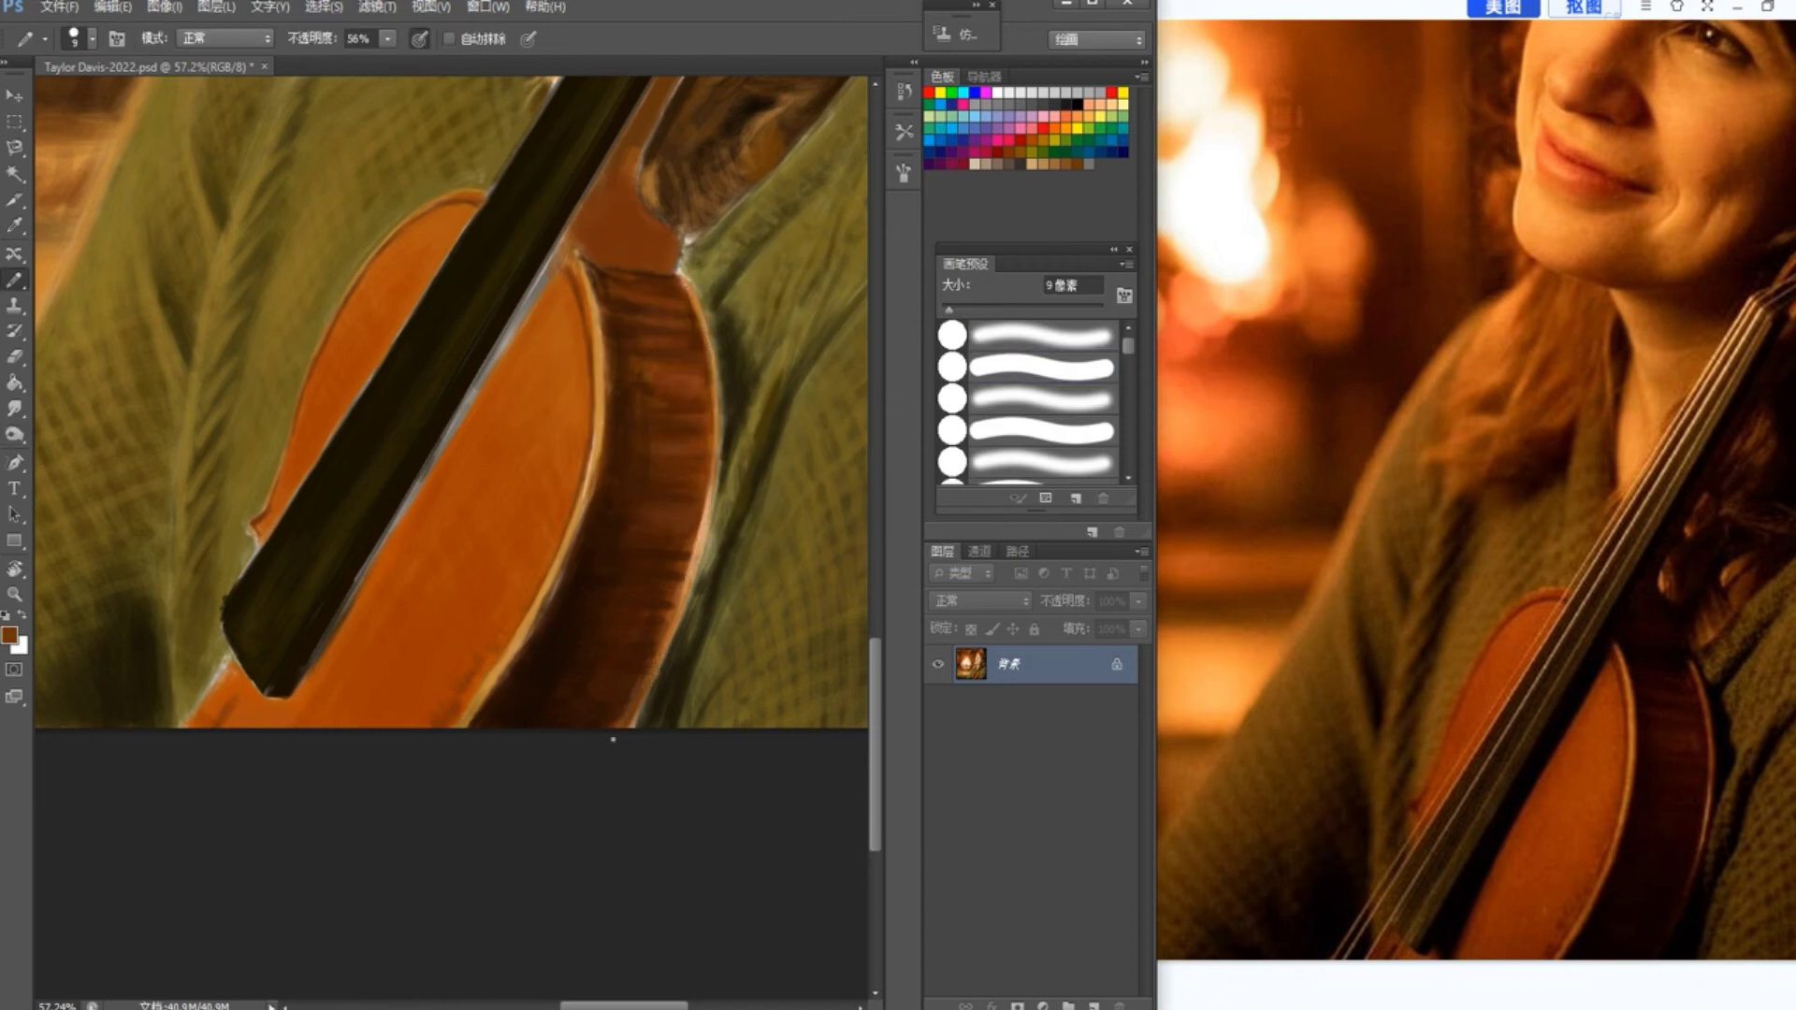
pyautogui.moveTo(652, 320)
pyautogui.mouseDown()
pyautogui.moveTo(642, 405)
pyautogui.moveTo(659, 324)
pyautogui.mouseUp()
# Step: Sample the sweater's dark green, adjust it and paint a shadow along the violin's outer right edge with a 13 px brush
pyautogui.click(15, 226)
pyautogui.click(675, 682)
pyautogui.click(9, 635)
pyautogui.click(1030, 265)
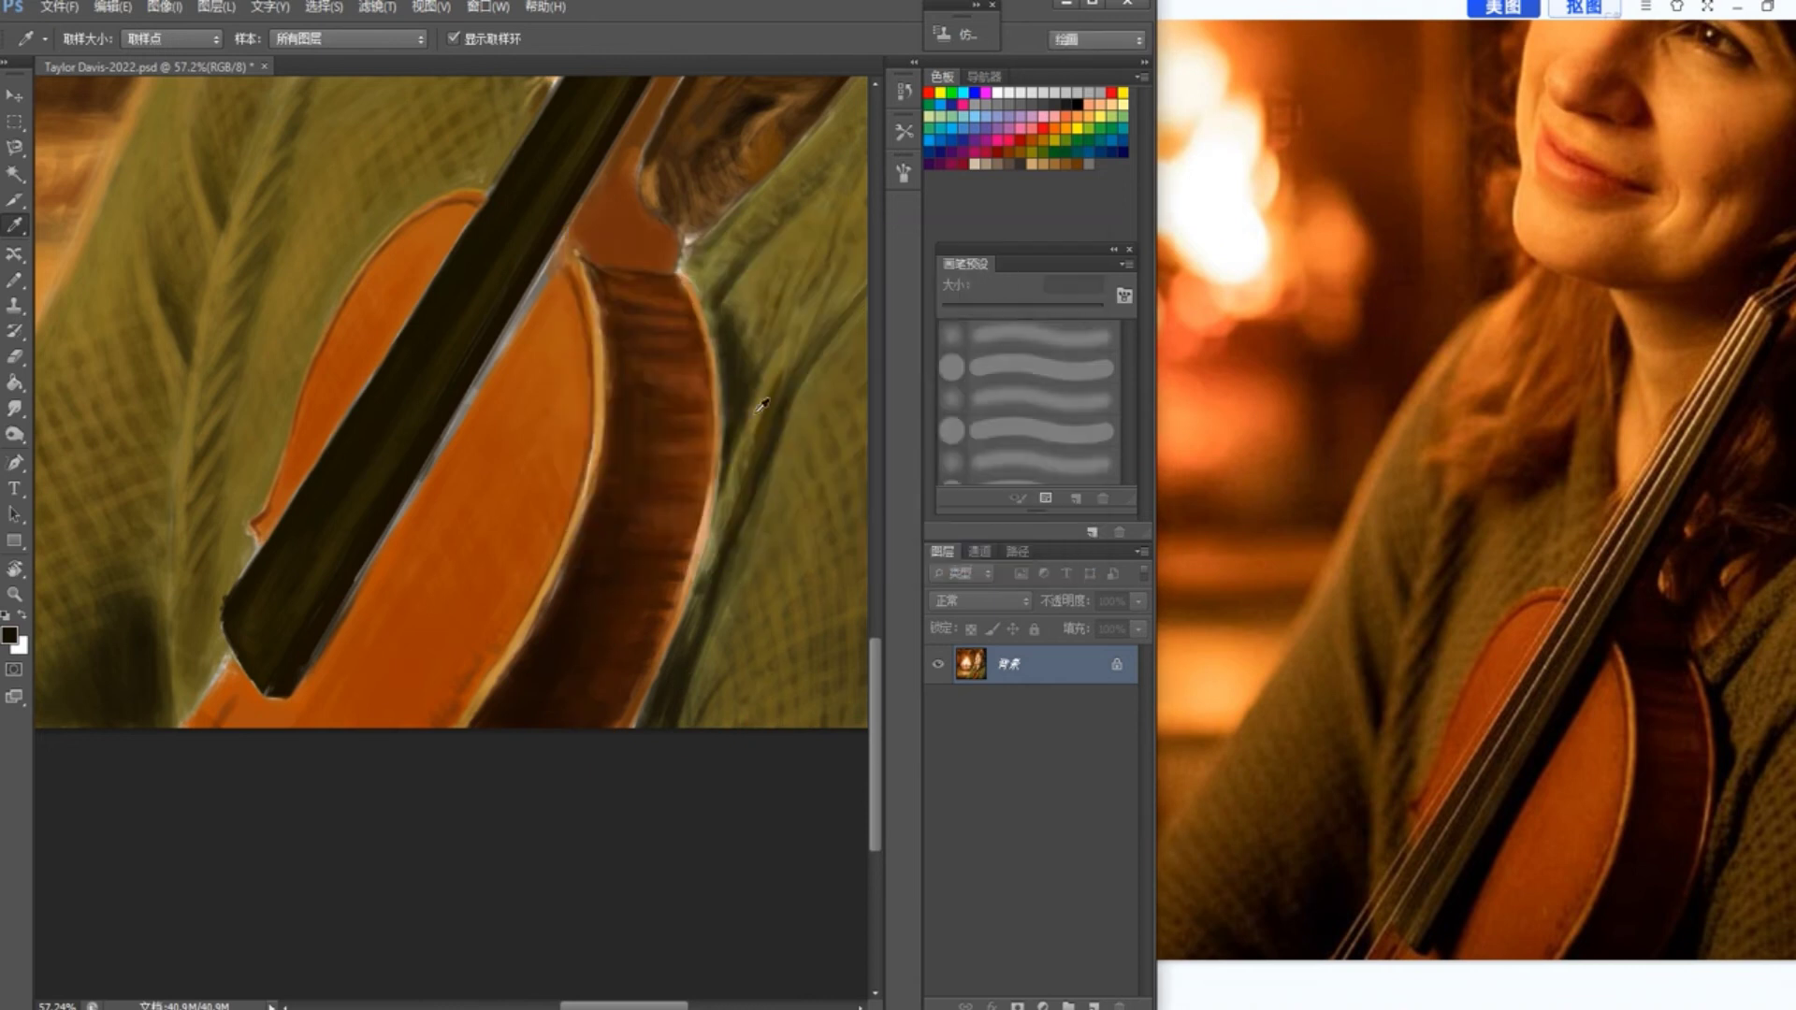
pyautogui.click(15, 280)
pyautogui.moveTo(660, 677); pyautogui.dragTo(621, 736)
pyautogui.moveTo(956, 310); pyautogui.dragTo(953, 310)
pyautogui.moveTo(712, 507); pyautogui.dragTo(666, 655)
pyautogui.moveTo(709, 292); pyautogui.dragTo(726, 344)
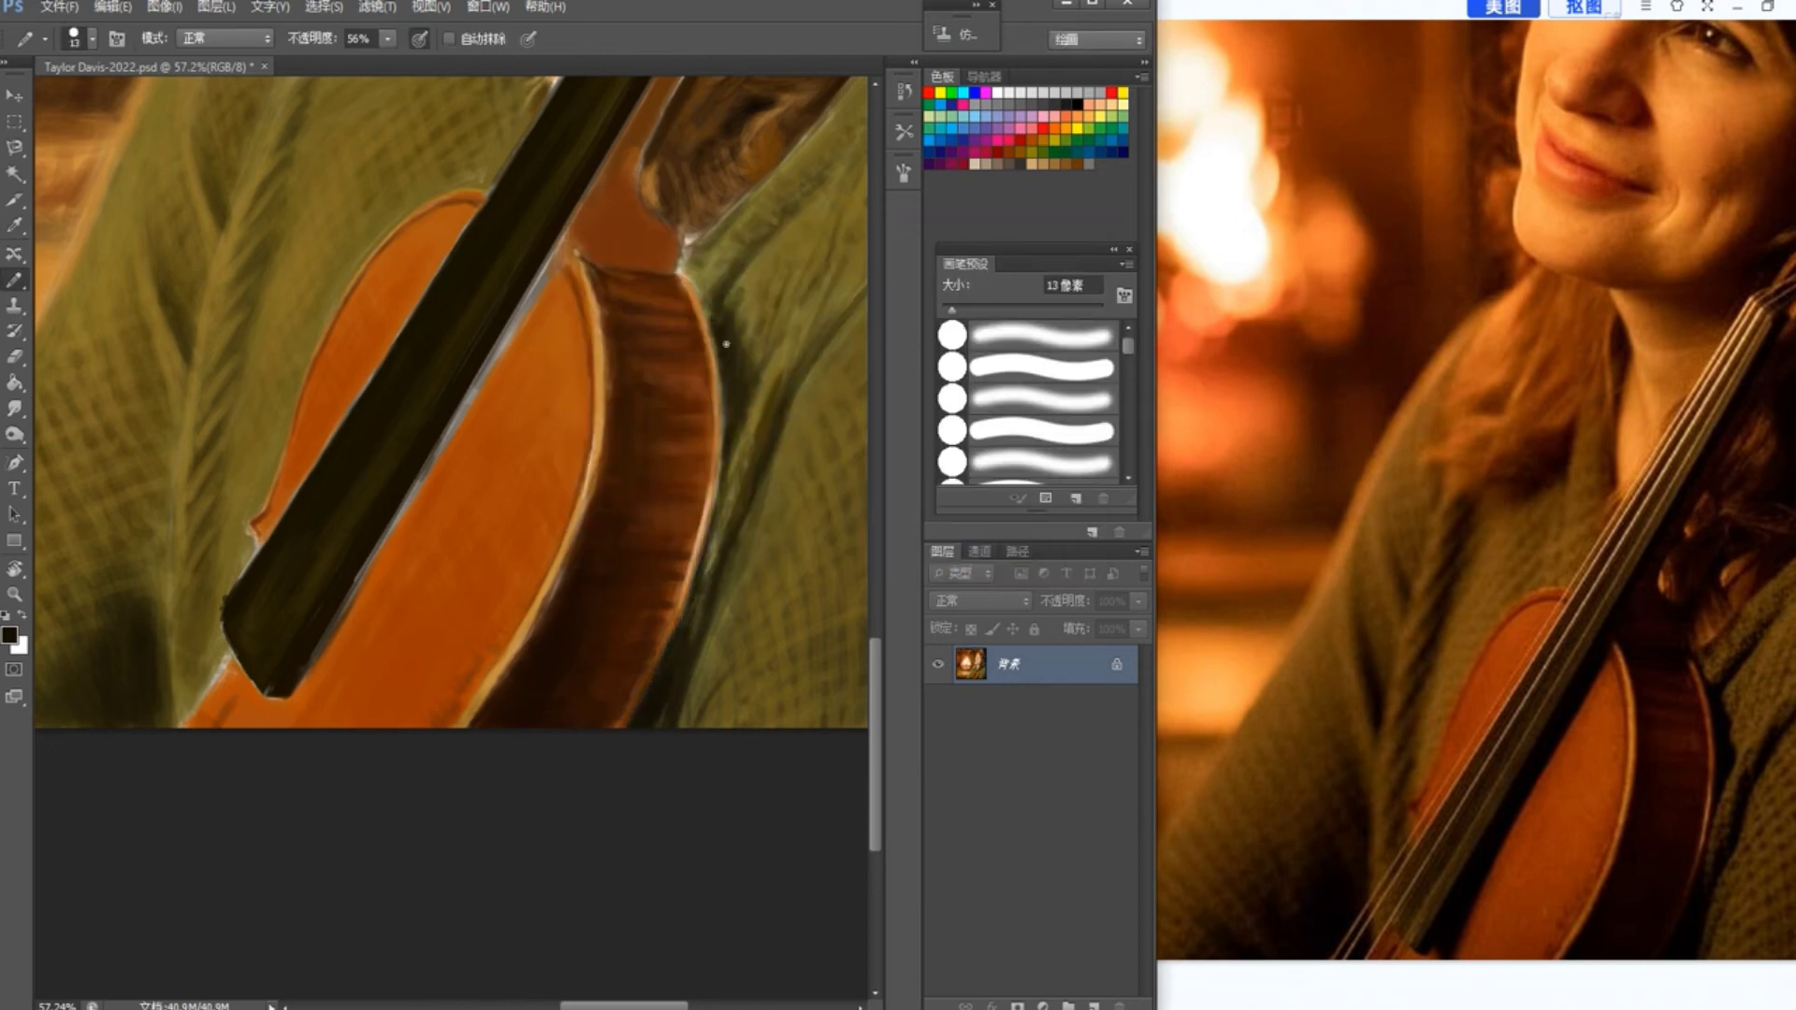
pyautogui.moveTo(708, 295); pyautogui.dragTo(736, 337)
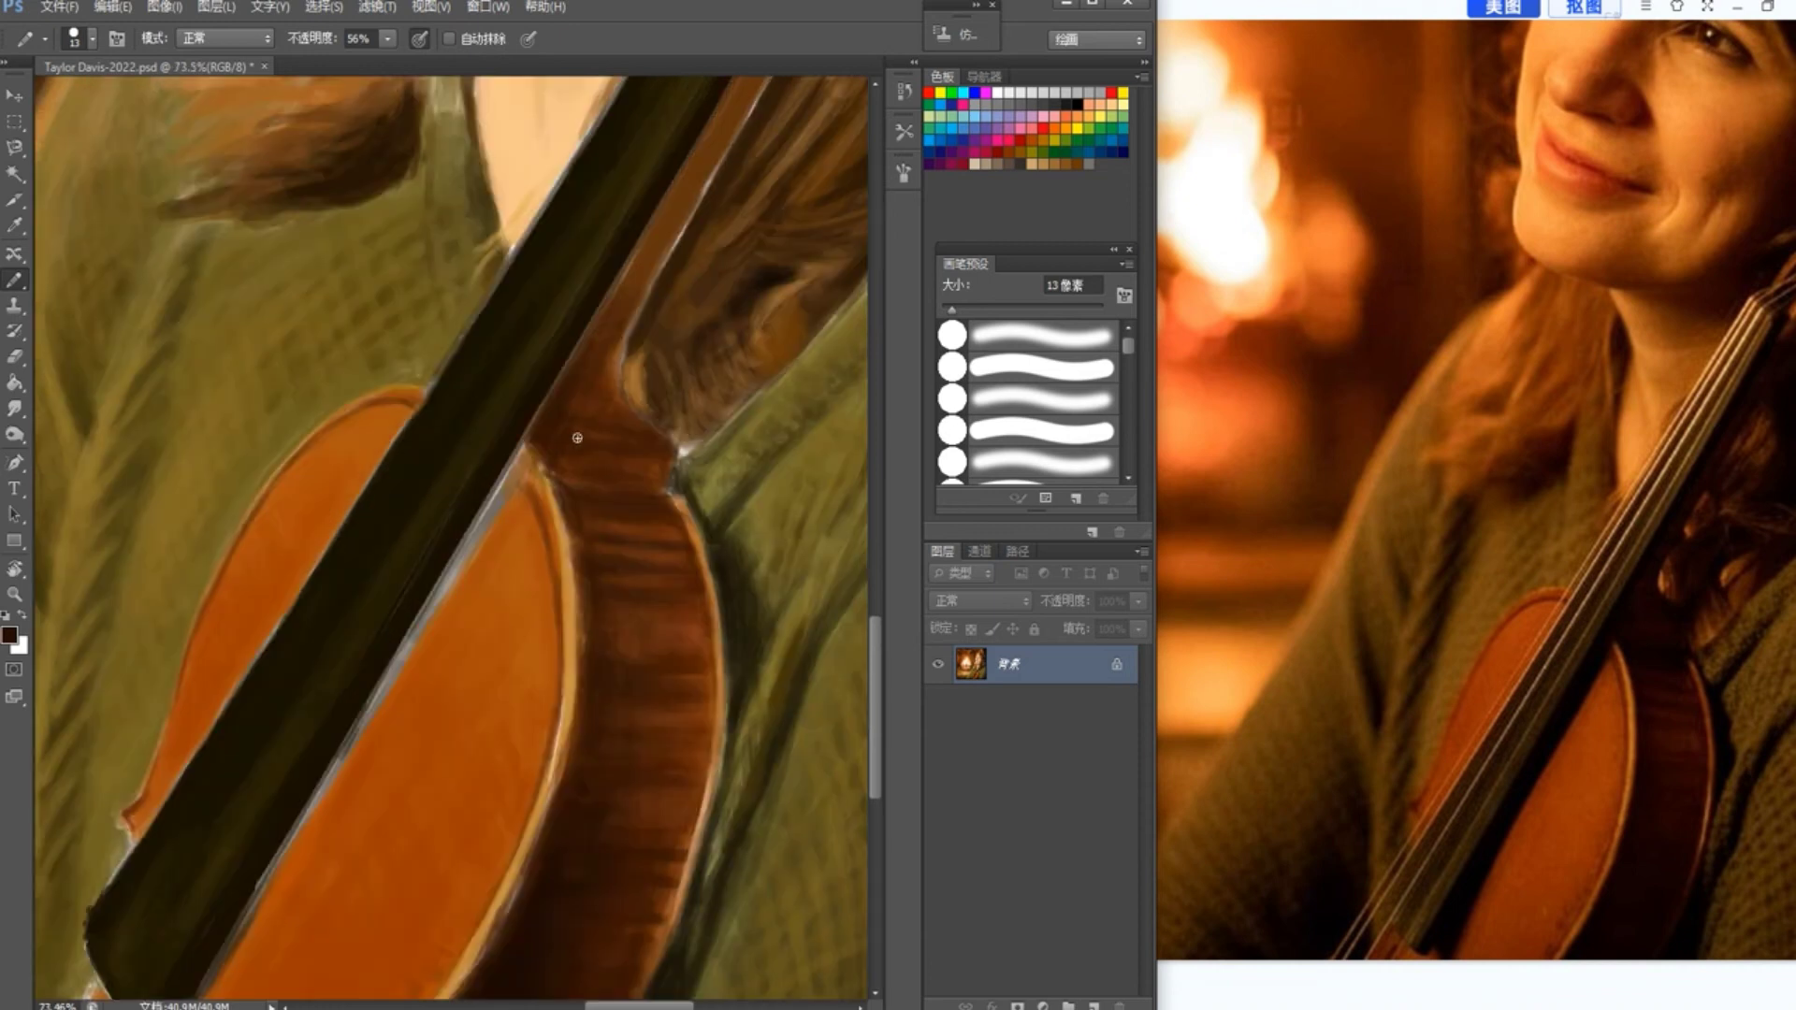
# Step: Darken the underside of the violin's neck beside the fingerboard with dark brown
pyautogui.moveTo(639, 262); pyautogui.dragTo(585, 359)
pyautogui.moveTo(642, 247); pyautogui.dragTo(520, 462)
pyautogui.moveTo(678, 183)
pyautogui.mouseDown()
pyautogui.moveTo(633, 245)
pyautogui.moveTo(647, 232)
pyautogui.mouseUp()
pyautogui.scroll(5, 657, 215)
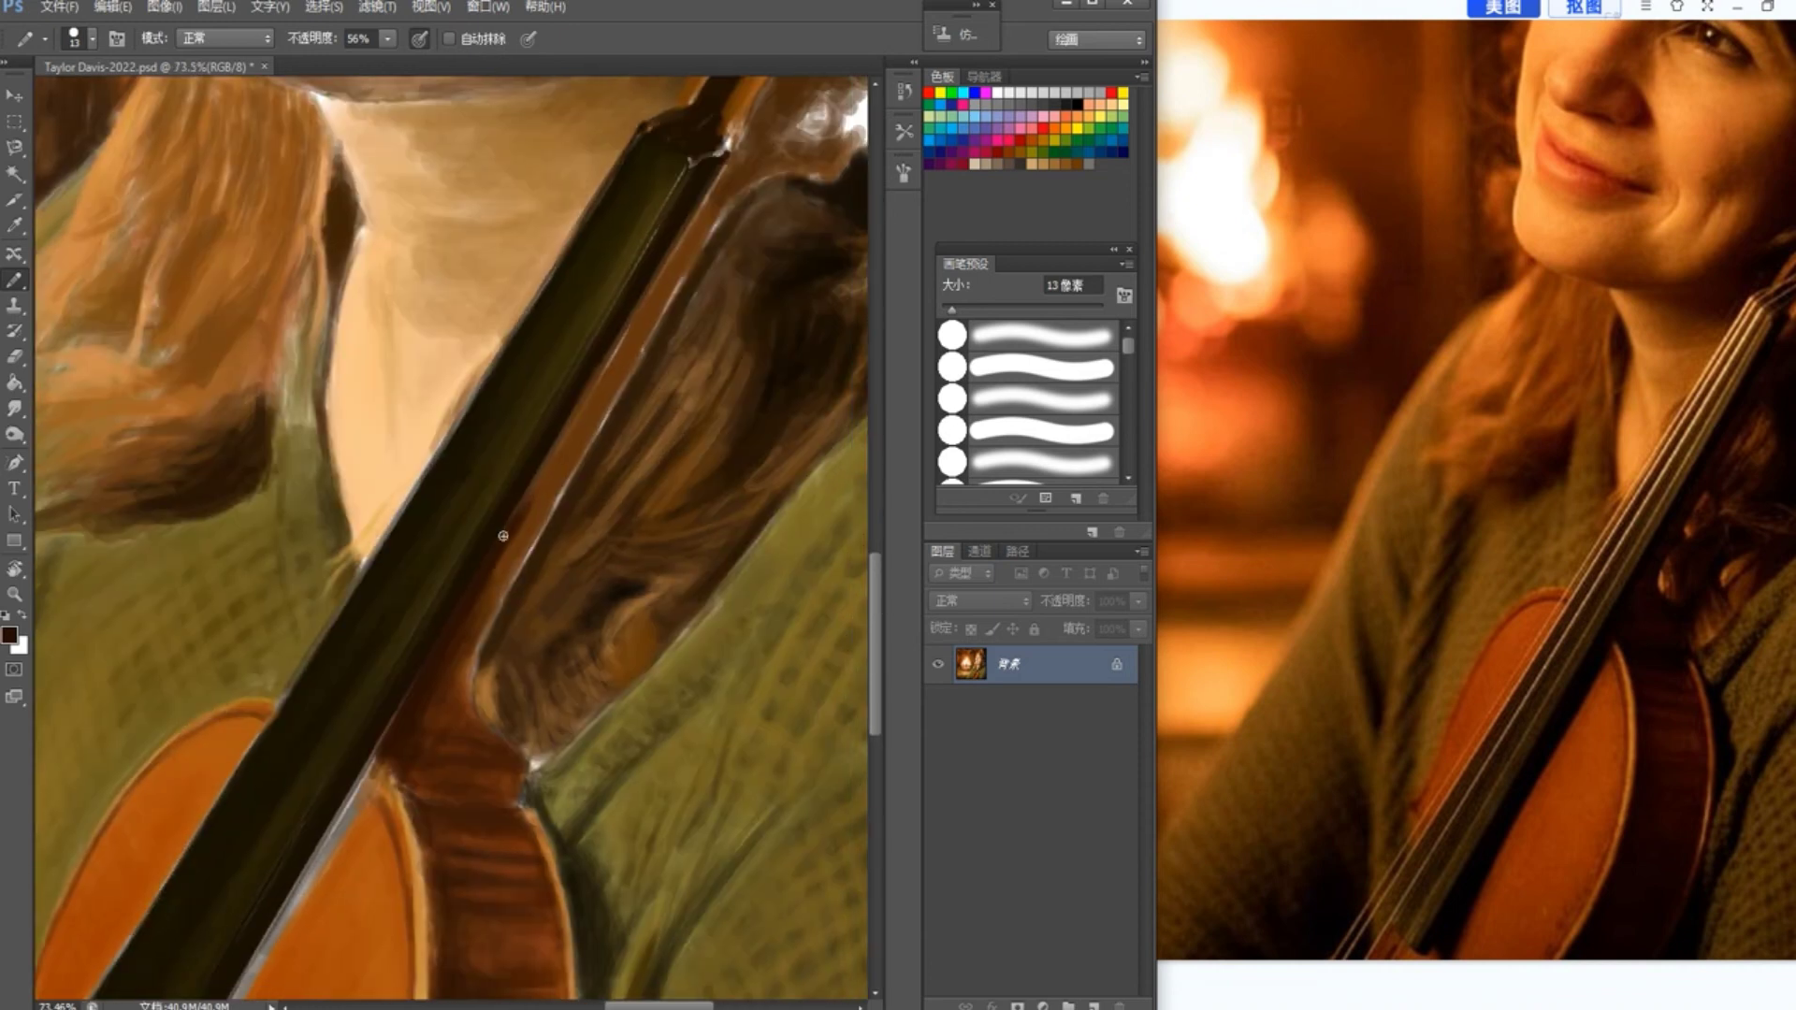
pyautogui.click(9, 635)
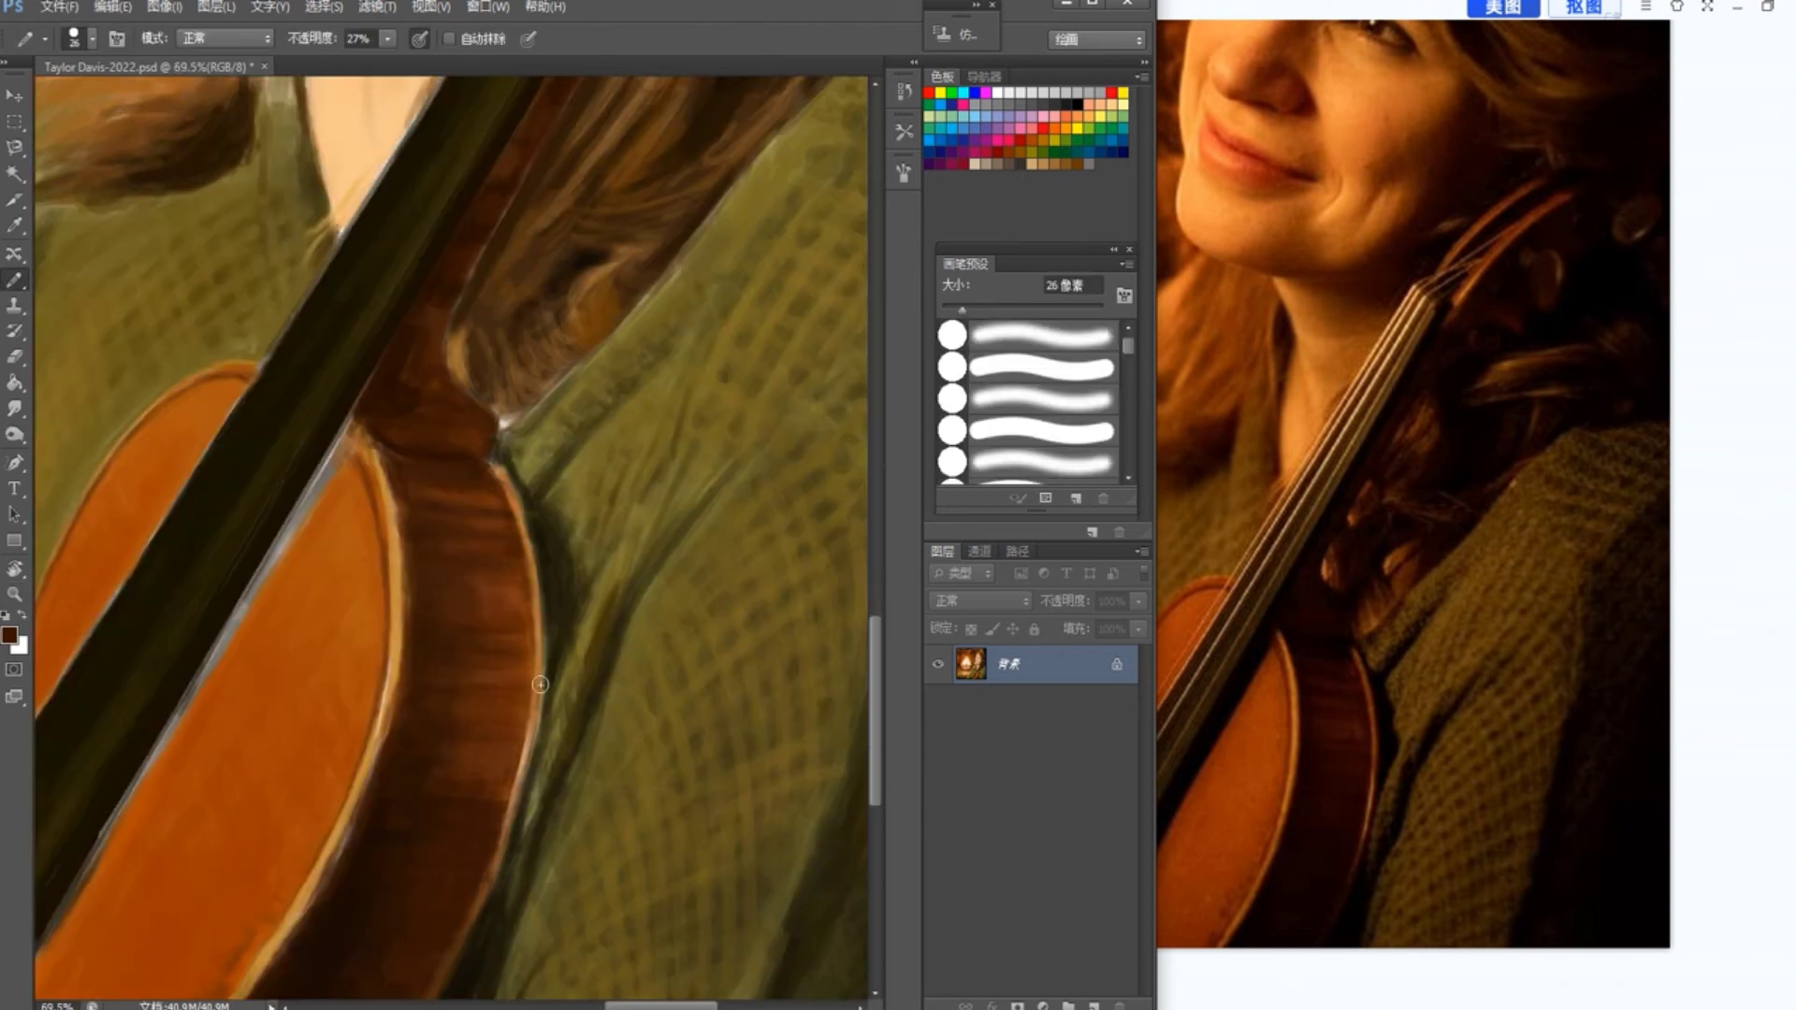
# Step: Set the painting colour to tan ce9761, then sample the pegbox's orange edge and choose a brown
pyautogui.click(9, 635)
pyautogui.click(1035, 140)
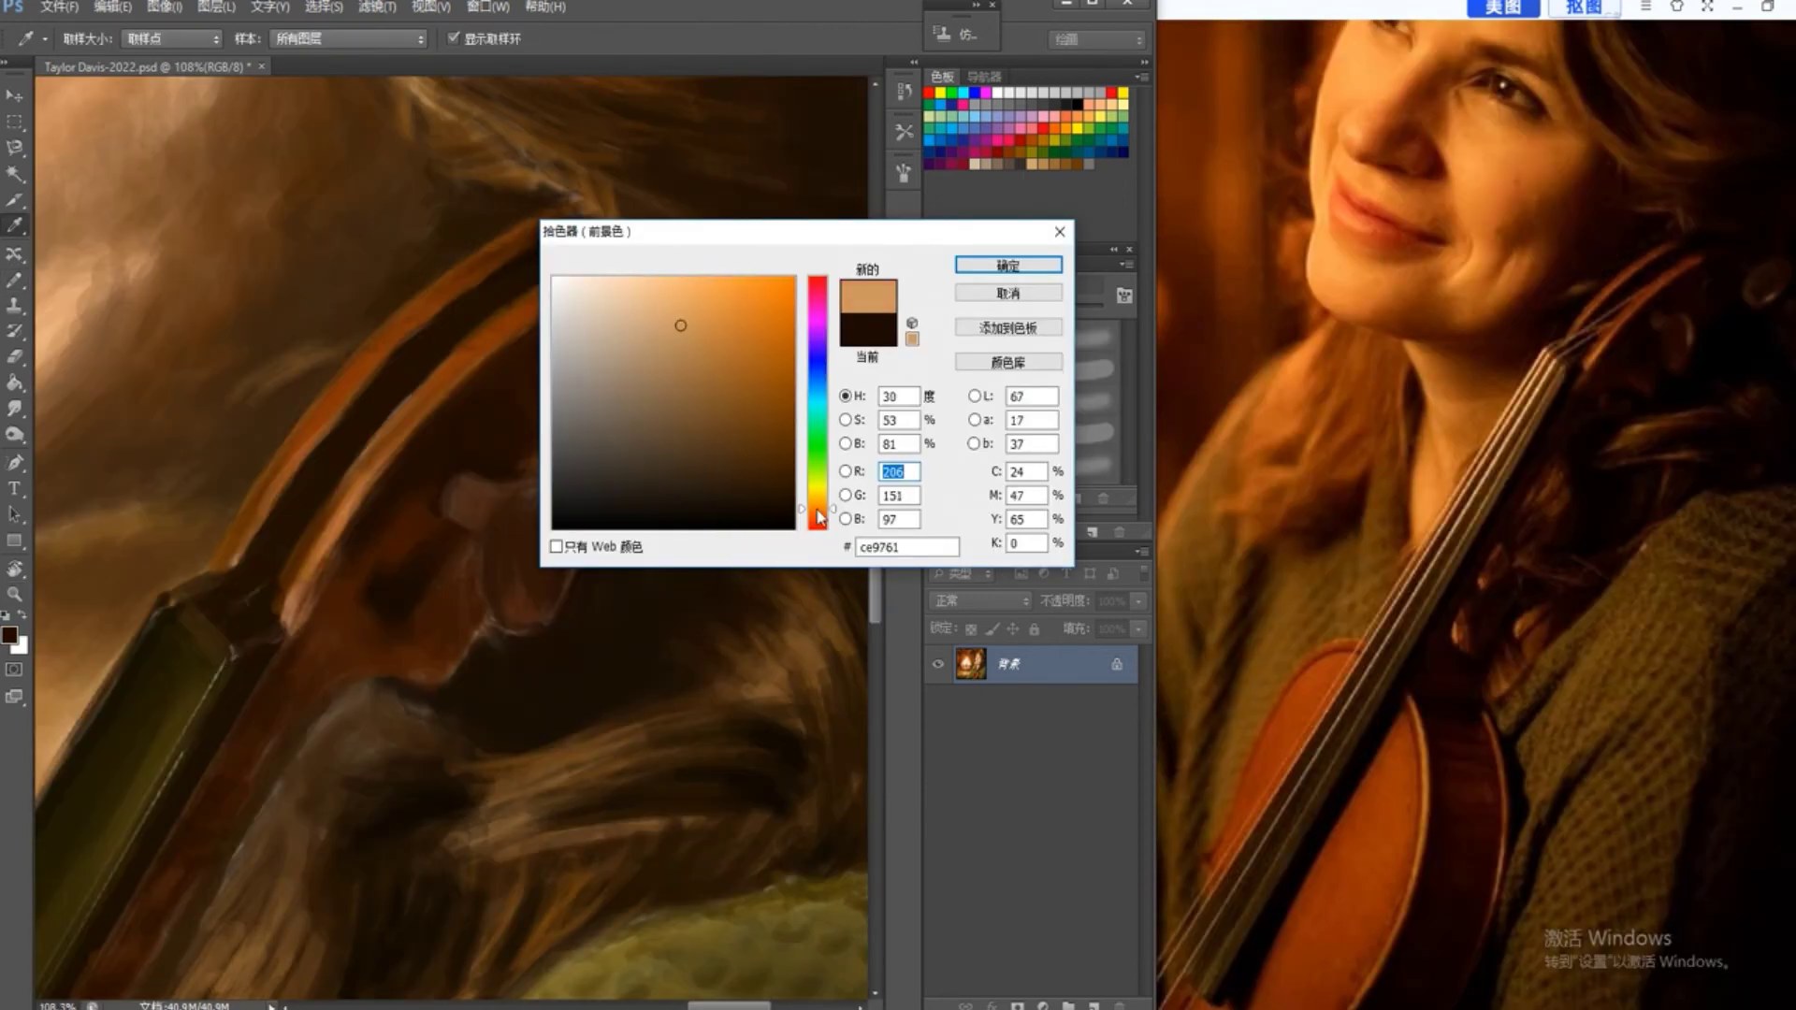
pyautogui.press('Return')
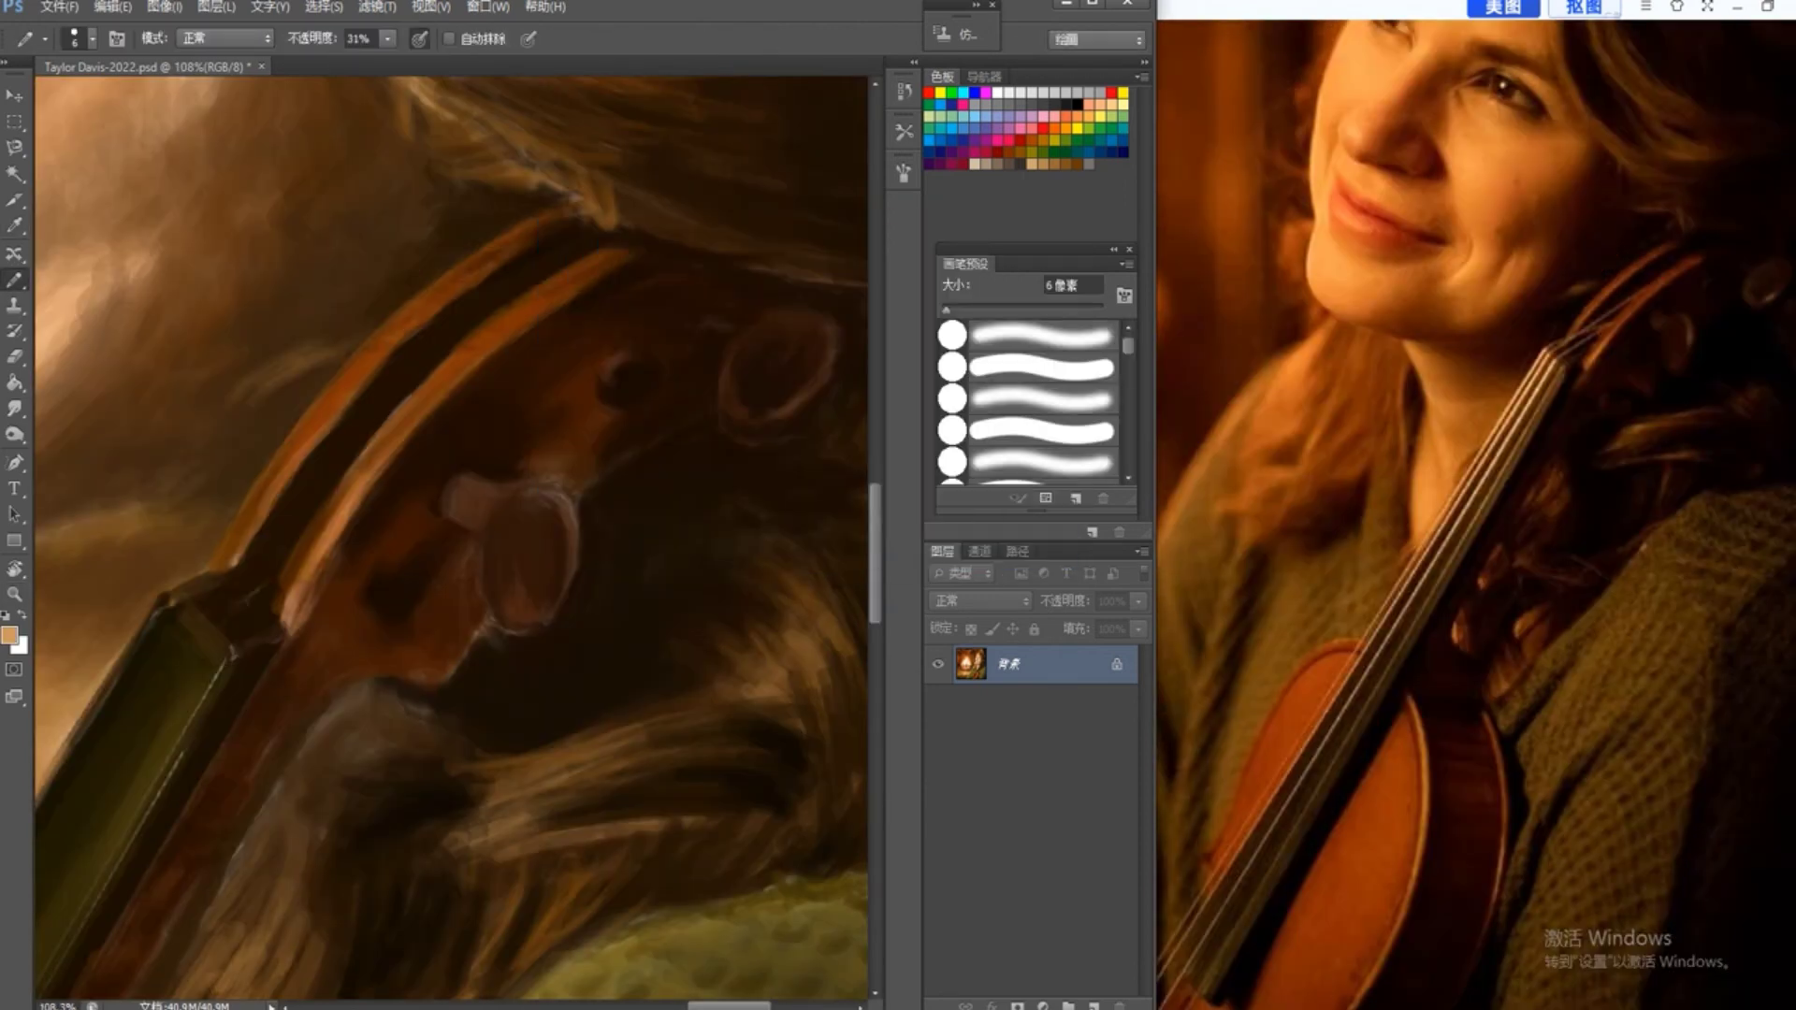
pyautogui.keyDown('alt'); pyautogui.click(420, 320); pyautogui.keyUp('alt')
pyautogui.click(9, 636)
pyautogui.click(762, 434)
pyautogui.click(997, 267)
pyautogui.press('z')
pyautogui.moveTo(578, 403); pyautogui.dragTo(459, 411)
pyautogui.moveTo(521, 902); pyautogui.dragTo(715, 683)
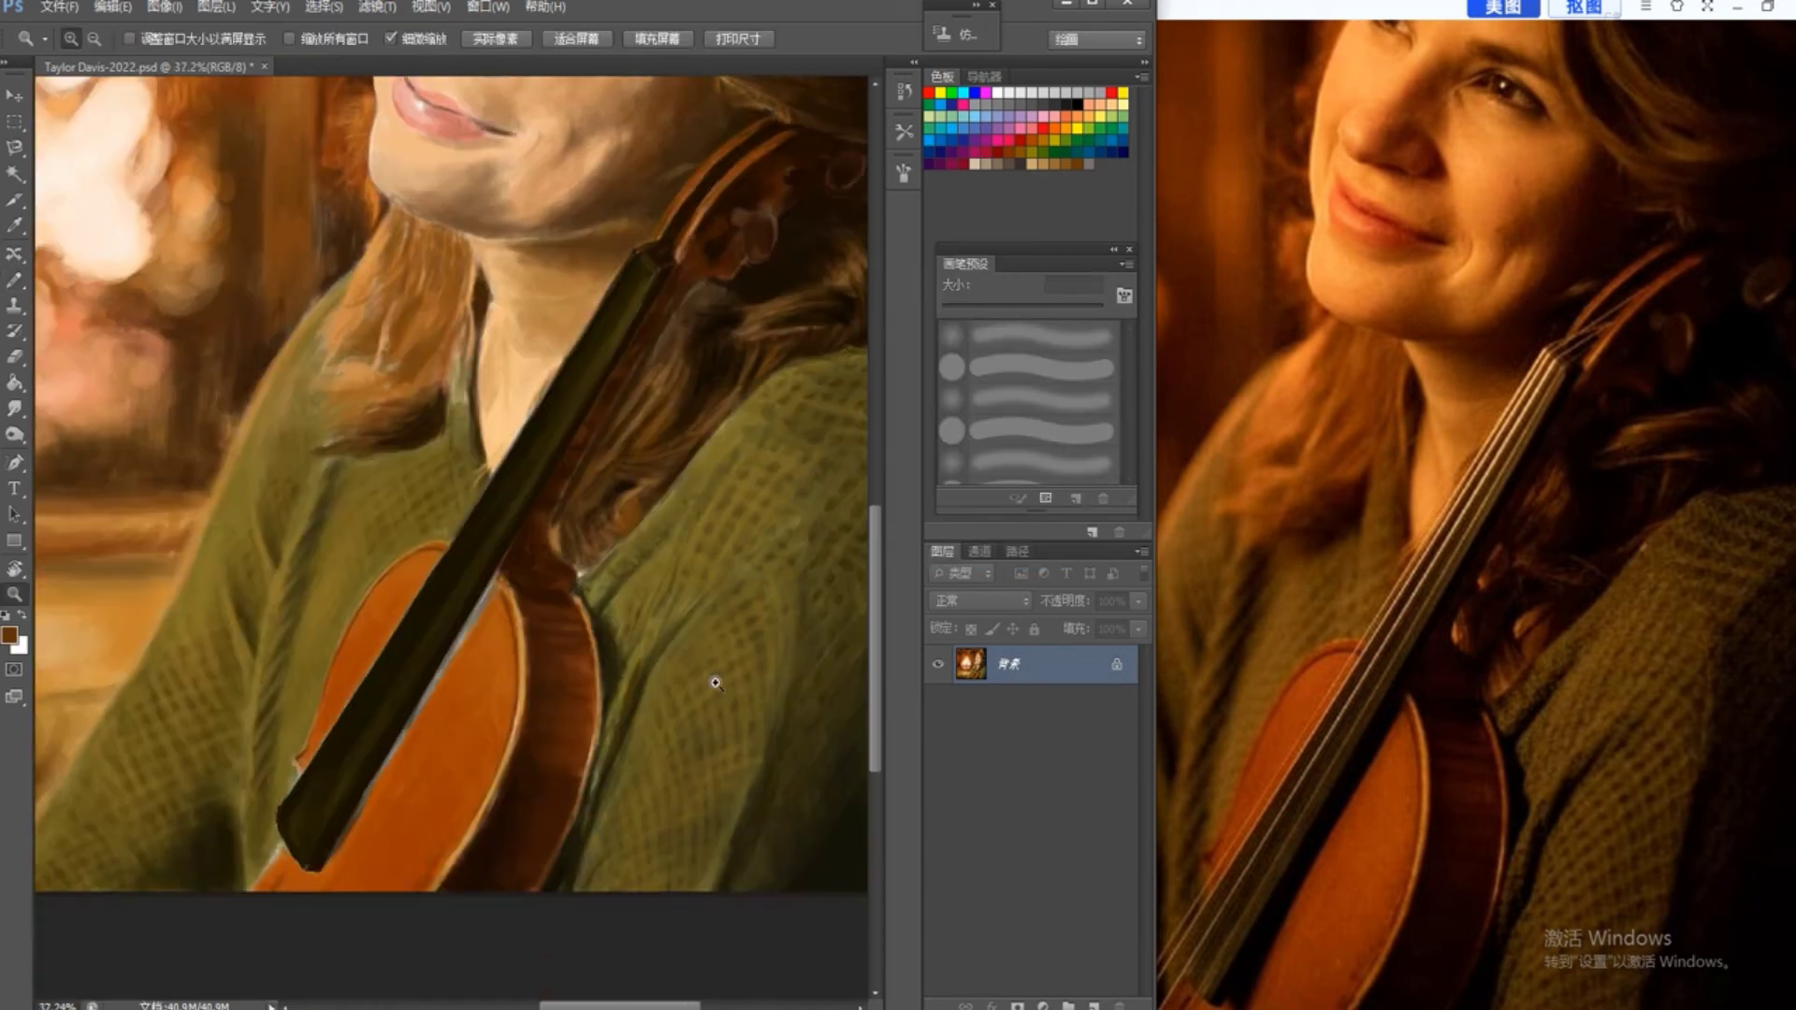
# Step: Choose pale yellow f0d281, set the opacity to 87% and draw a straight violin string from the nut past the fingerboard's lower end
pyautogui.click(9, 636)
pyautogui.click(665, 289)
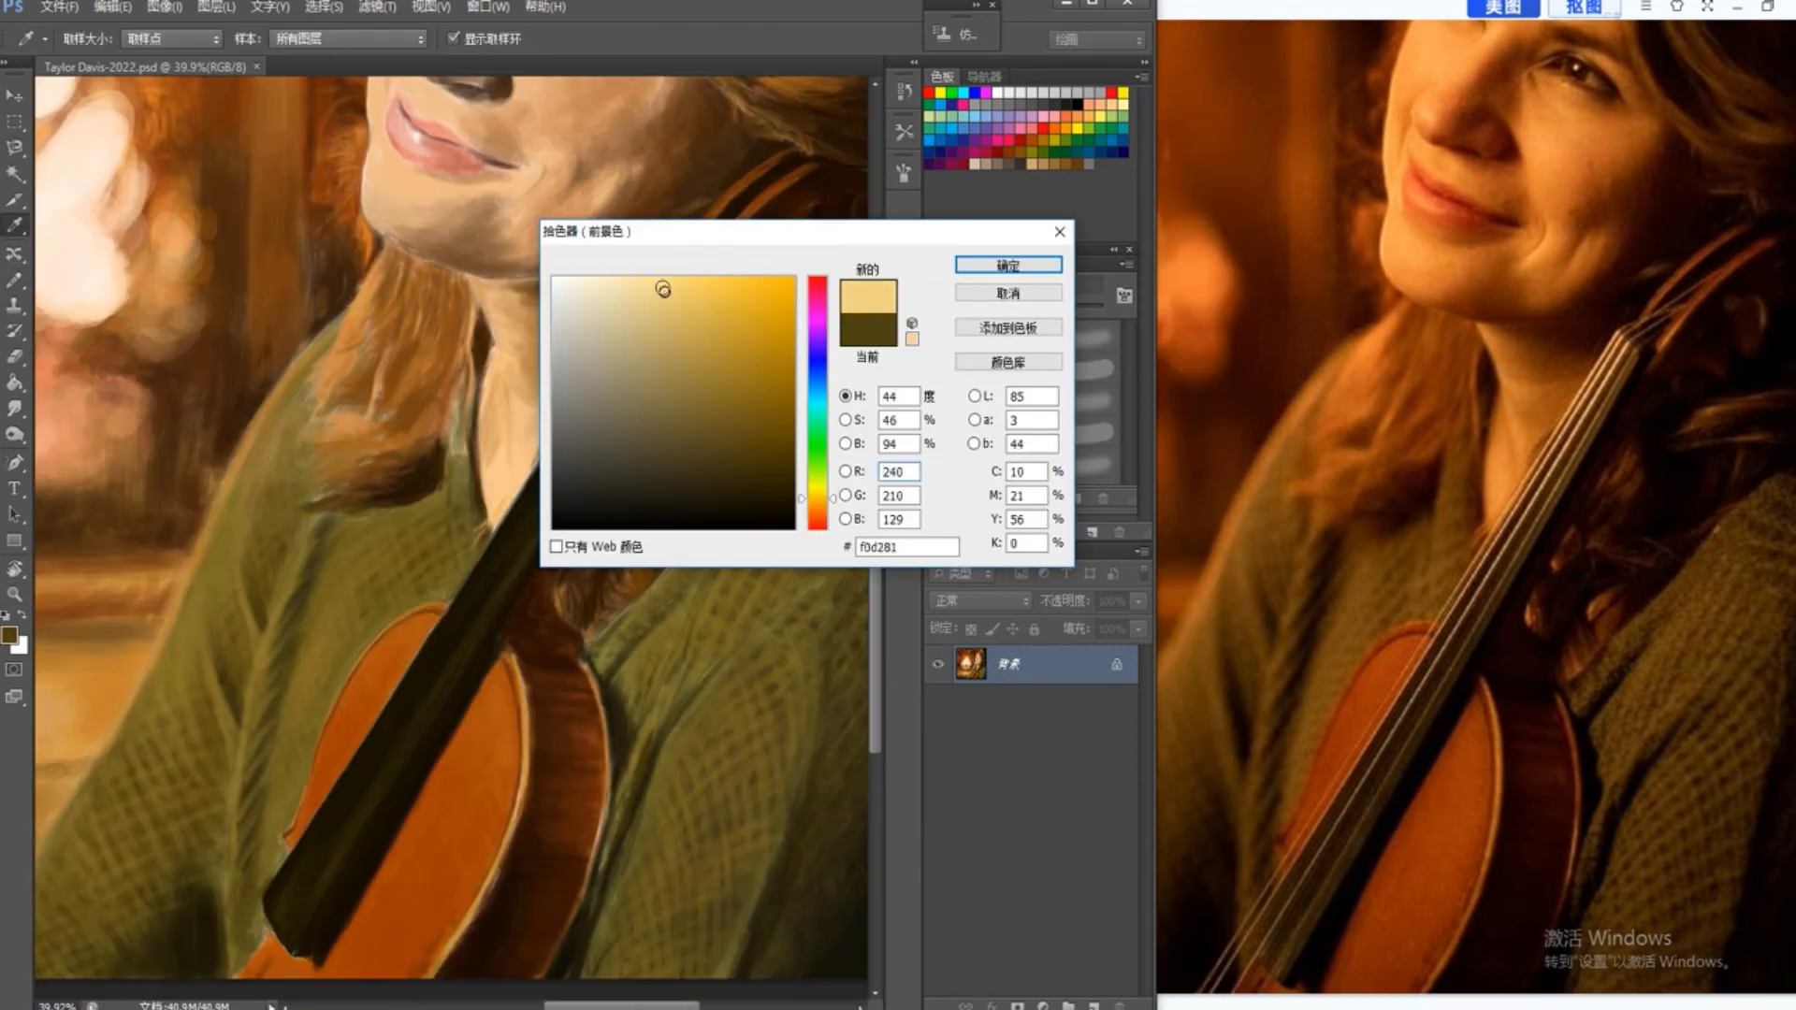
pyautogui.click(1006, 266)
pyautogui.click(387, 38)
pyautogui.moveTo(426, 67); pyautogui.dragTo(413, 67)
pyautogui.click(681, 206)
pyautogui.keyDown('shift'); pyautogui.click(226, 890); pyautogui.keyUp('shift')
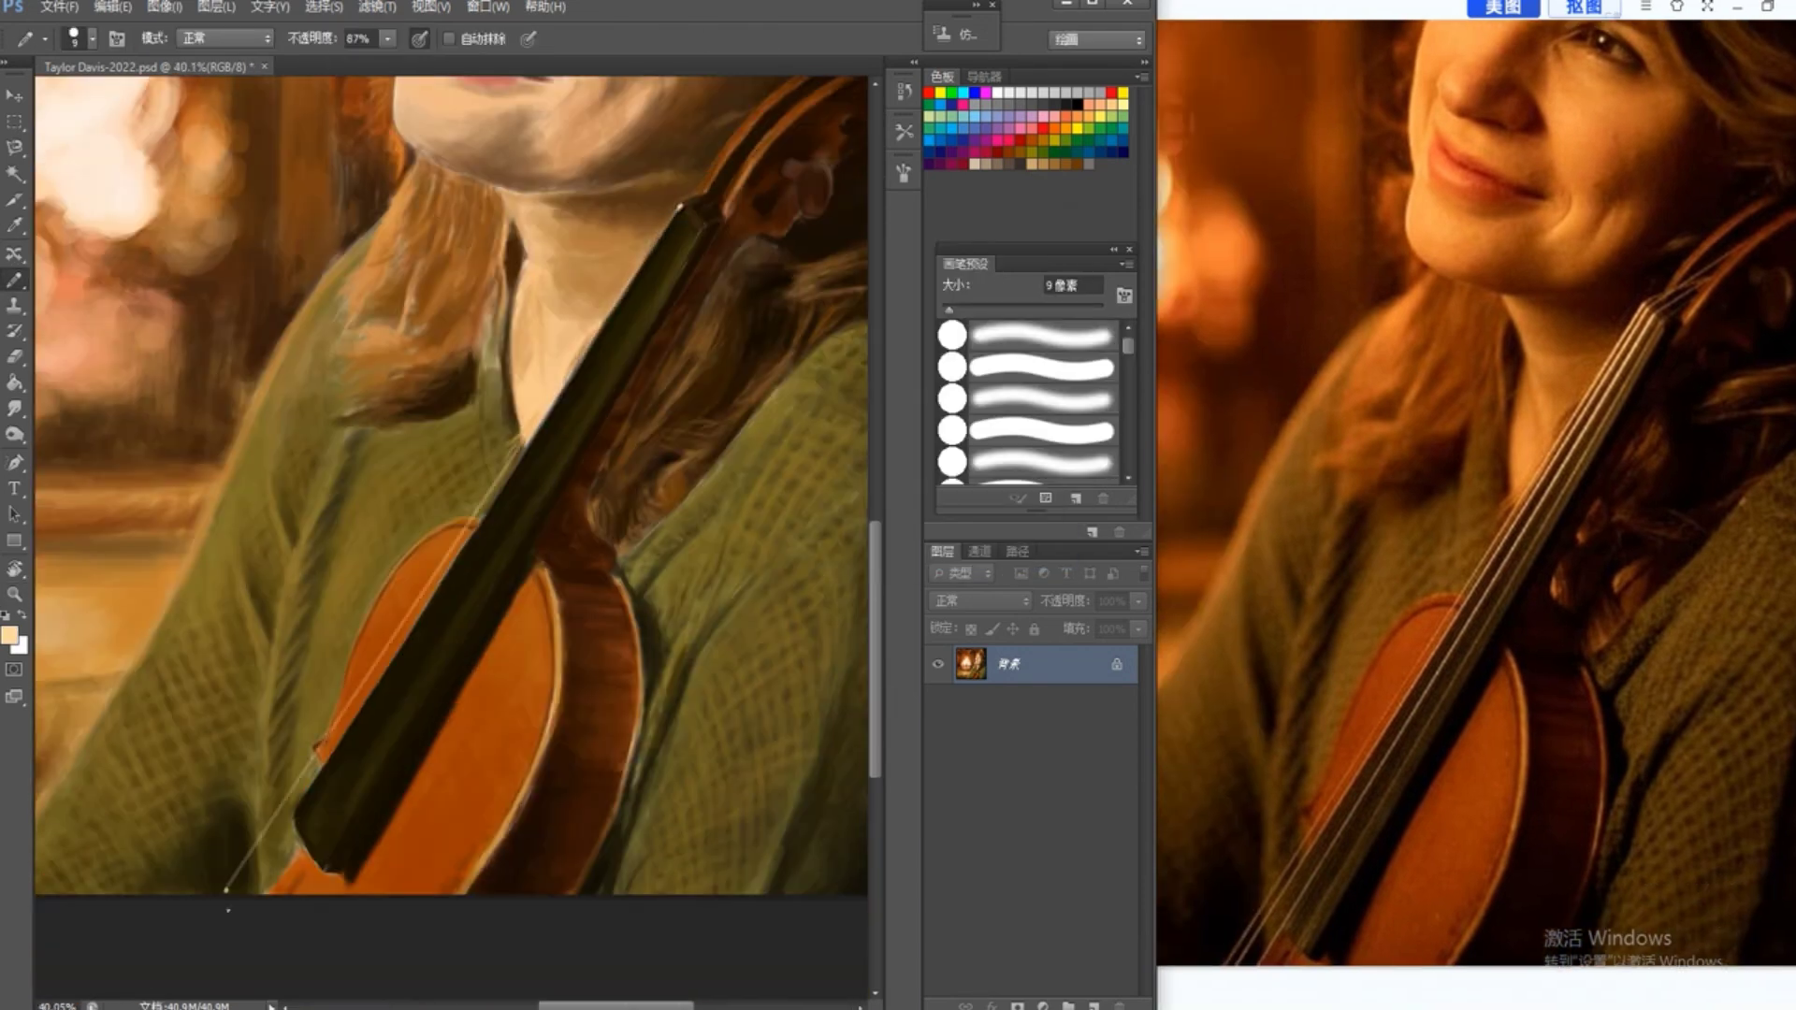
# Step: Undo the last violin string, redraw it straight to the canvas's lower edge, and retouch beside it with a sampled colour
pyautogui.hotkey('ctrl', 'z')
pyautogui.keyDown('shift'); pyautogui.click(230, 893); pyautogui.keyUp('shift')
pyautogui.click(14, 595)
pyautogui.moveTo(412, 661); pyautogui.dragTo(524, 666)
pyautogui.click(14, 331)
pyautogui.press('i')
pyautogui.click(308, 692)
pyautogui.press('b')
pyautogui.click(284, 817)
# Step: Choose a pale tone and draw another straight violin string from the nut down past the fingerboard's lower end
pyautogui.press('z')
pyautogui.moveTo(337, 767); pyautogui.dragTo(215, 772)
pyautogui.moveTo(670, 814); pyautogui.dragTo(669, 666)
pyautogui.click(9, 636)
pyautogui.click(614, 279)
pyautogui.click(1006, 266)
pyautogui.click(738, 227)
pyautogui.keyDown('shift'); pyautogui.click(327, 868); pyautogui.keyUp('shift')
# Step: Retouch the violin strings near the fingerboard's lower end and the nut with sampled colours
pyautogui.click(14, 595)
pyautogui.press('b')
pyautogui.keyDown('alt'); pyautogui.click(387, 803); pyautogui.keyUp('alt')
pyautogui.moveTo(254, 870)
pyautogui.mouseDown()
pyautogui.moveTo(360, 869)
pyautogui.moveTo(413, 823)
pyautogui.mouseUp()
pyautogui.click(14, 595)
pyautogui.press('i')
pyautogui.moveTo(561, 309)
pyautogui.mouseDown()
pyautogui.moveTo(654, 308)
pyautogui.moveTo(660, 277)
pyautogui.mouseUp()
pyautogui.click(659, 267)
pyautogui.press('b')
pyautogui.click(634, 280)
# Step: Sample a colour near the nut, reduce the brush size and draw a straight string down past the violin's lower end
pyautogui.click(14, 594)
pyautogui.moveTo(580, 280); pyautogui.dragTo(487, 281)
pyautogui.press('b')
pyautogui.keyDown('alt'); pyautogui.click(613, 195); pyautogui.keyUp('alt')
pyautogui.press('[')
pyautogui.press('[')
pyautogui.click(624, 199)
pyautogui.keyDown('shift'); pyautogui.click(140, 963); pyautogui.keyUp('shift')
pyautogui.keyDown('shift'); pyautogui.click(139, 983); pyautogui.keyUp('shift')
# Step: Reduce the brush size, choose a more saturated peach for the face and set the opacity to 69%
pyautogui.press('[')
pyautogui.press('[')
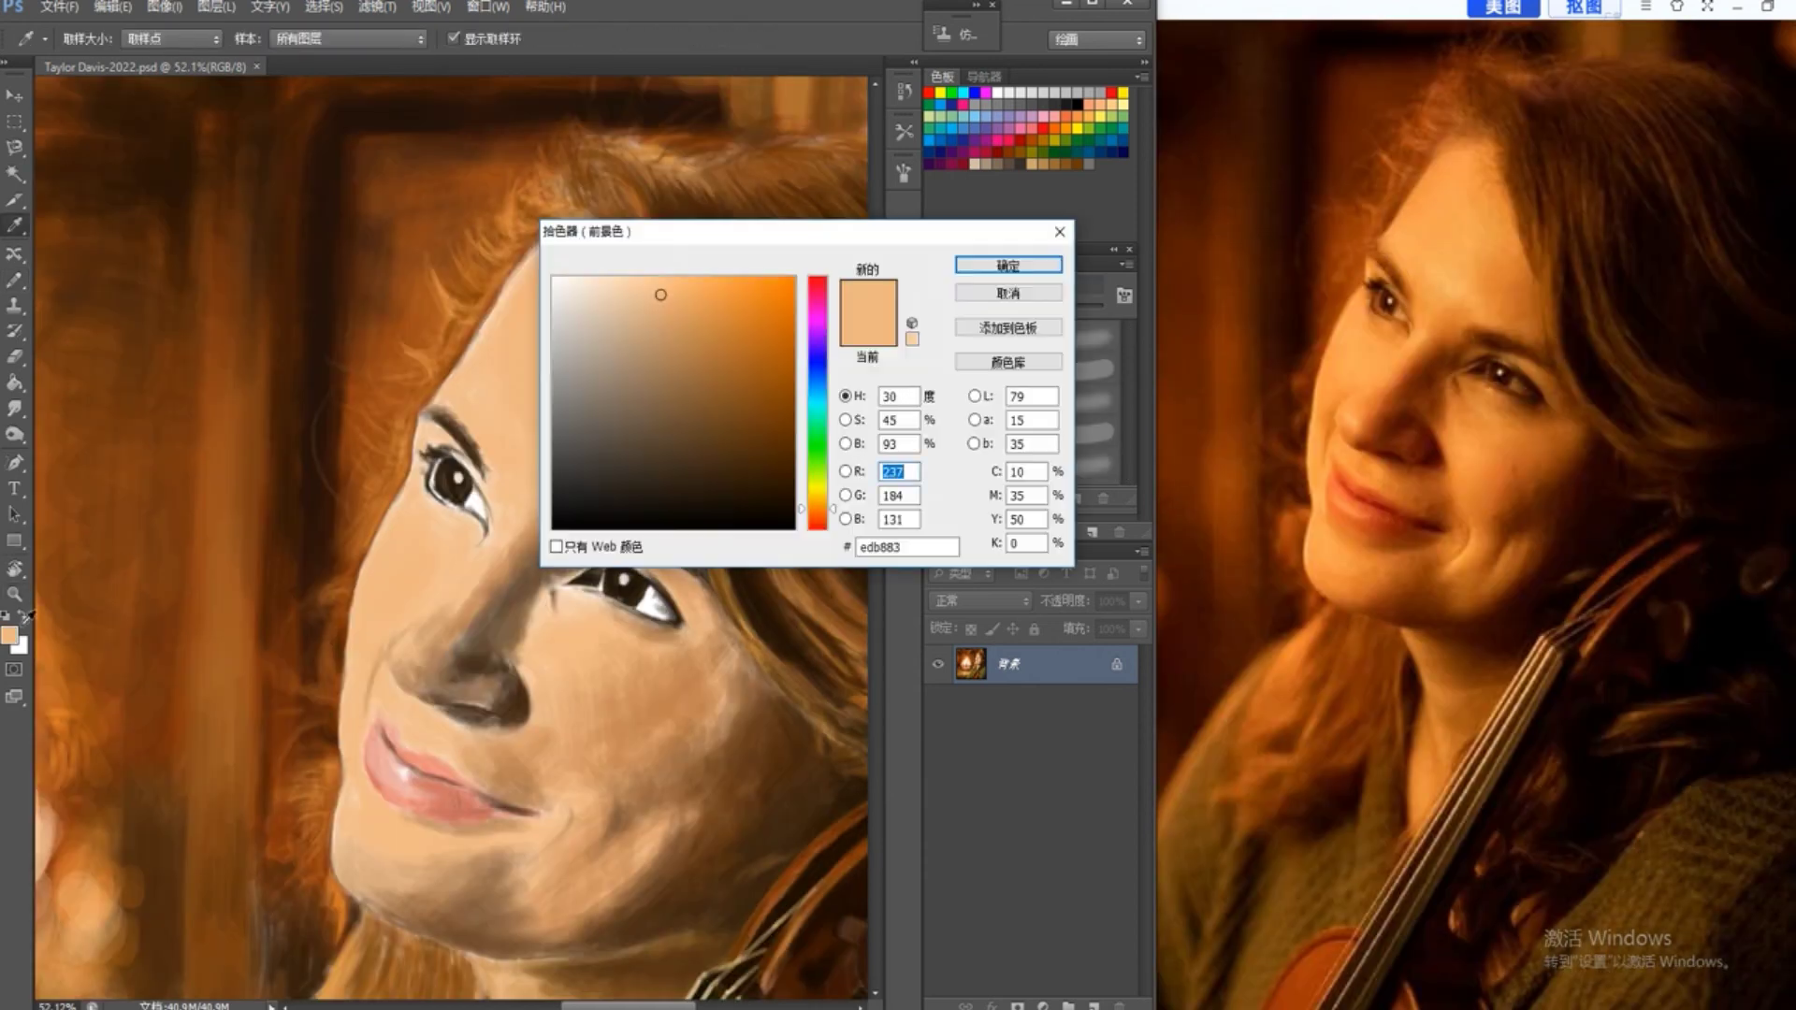
pyautogui.click(693, 289)
pyautogui.press('Return')
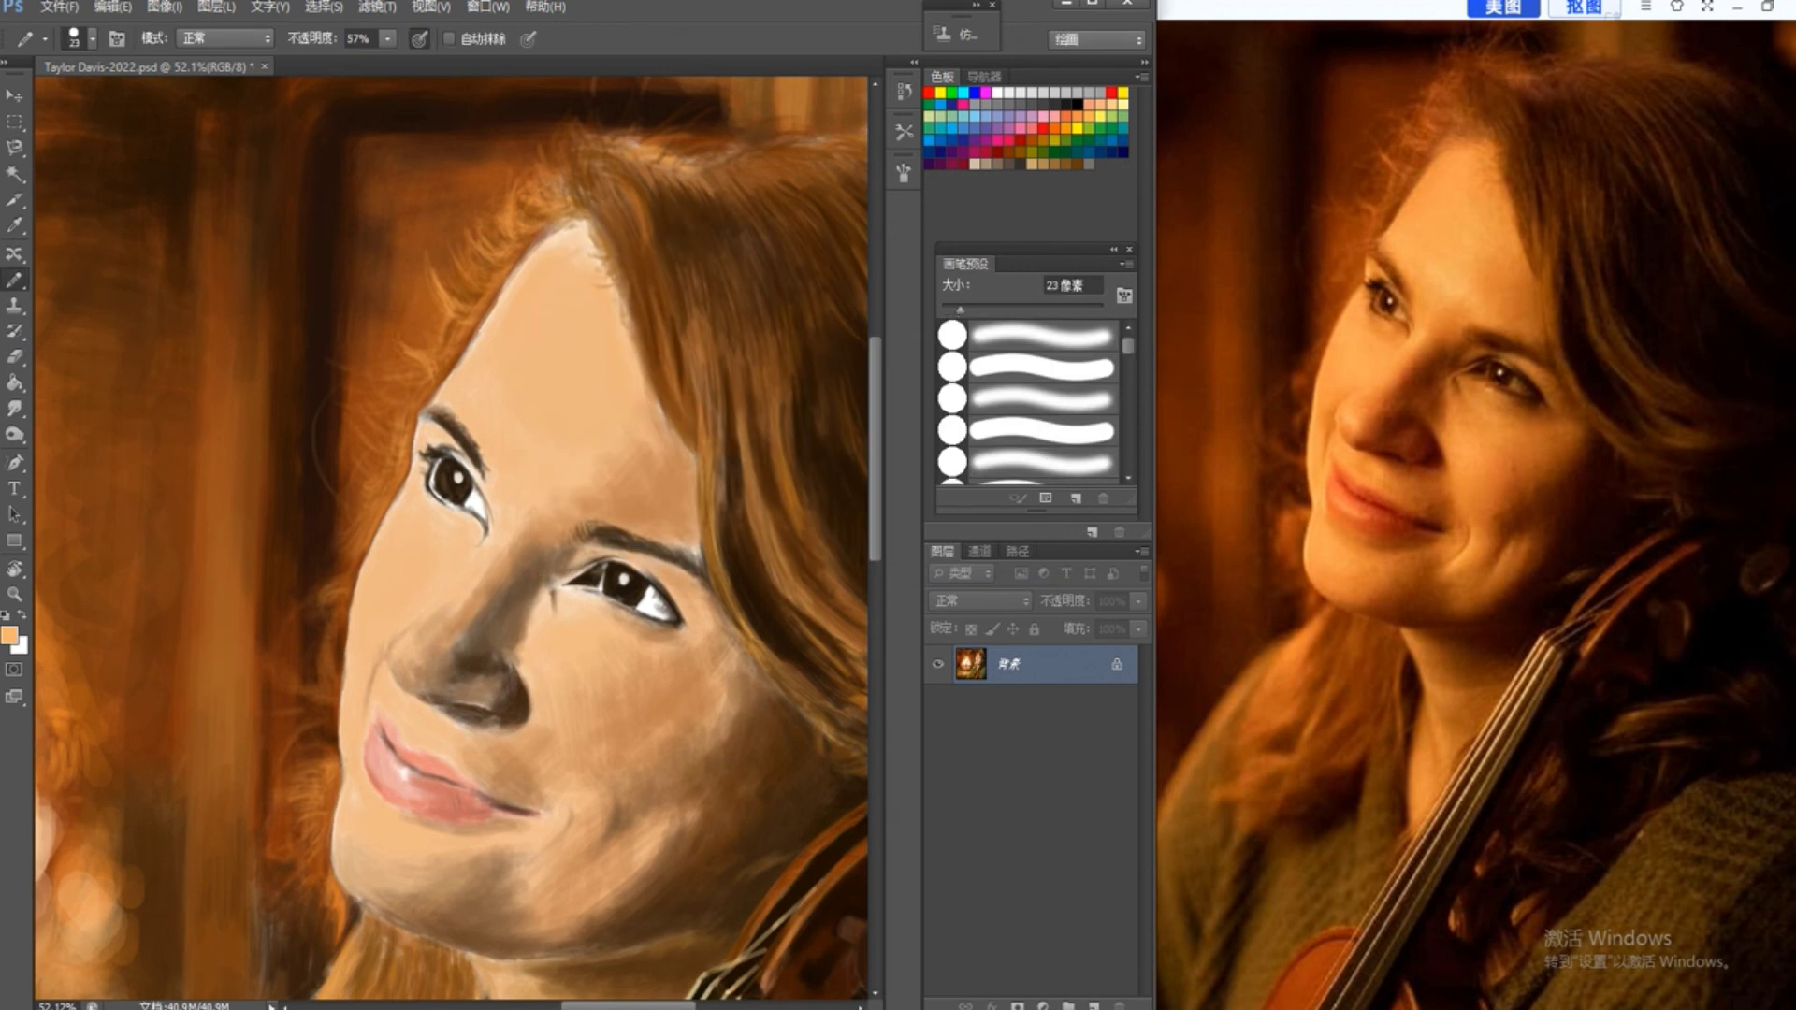
pyautogui.press('6')
pyautogui.press('9')
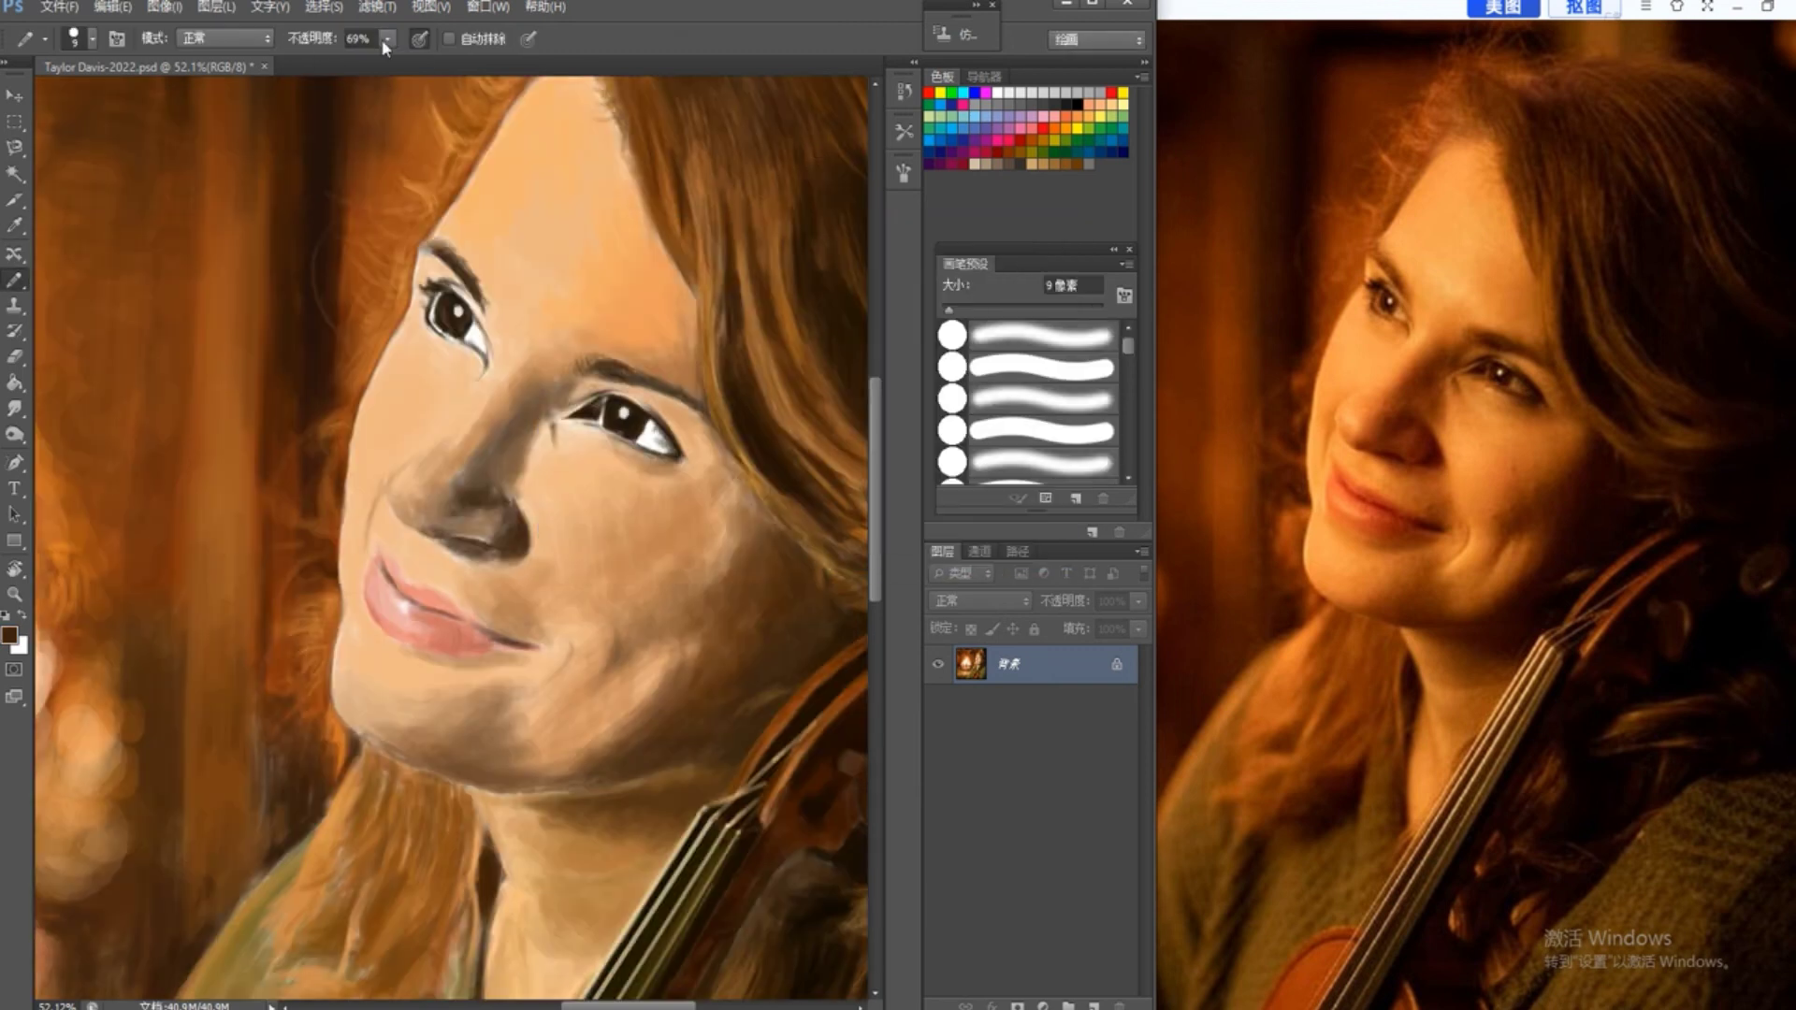
# Step: Set the opacity to 55%, choose a coral orange and paint warmth over the lips with a smaller brush
pyautogui.press('[')
pyautogui.press('5')
pyautogui.press('5')
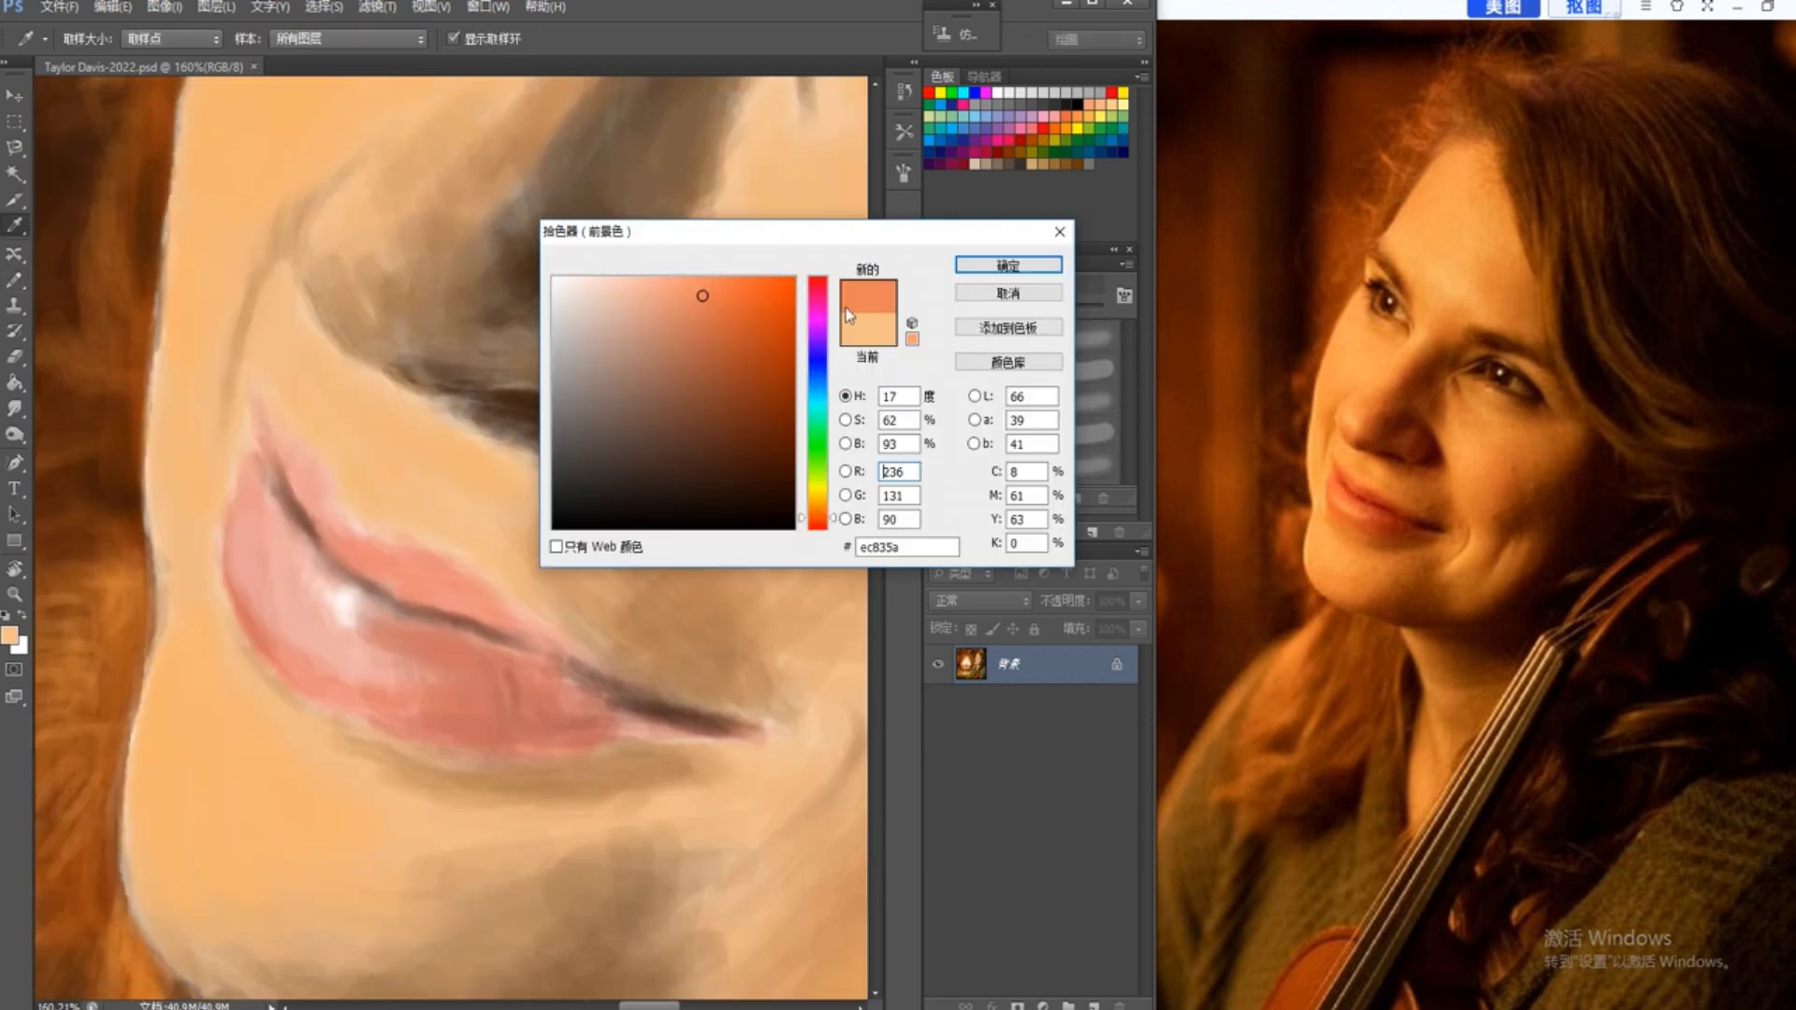
pyautogui.click(707, 301)
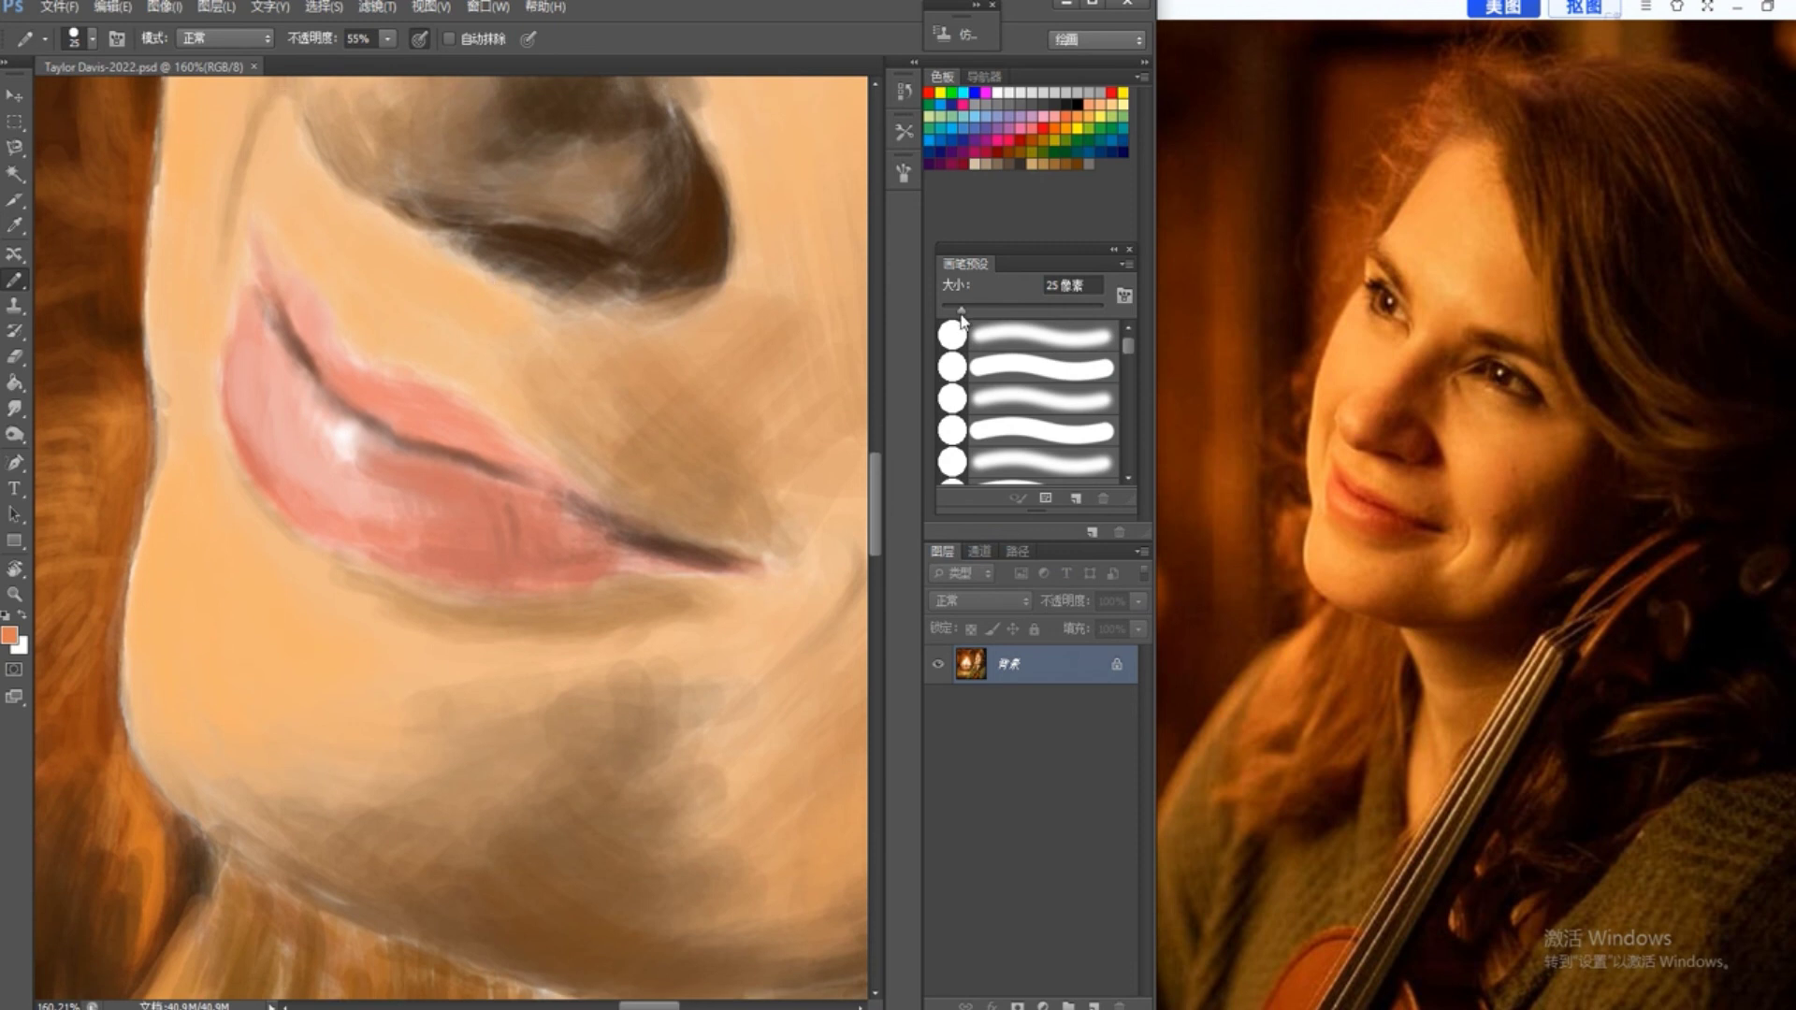
pyautogui.moveTo(963, 318); pyautogui.dragTo(952, 311)
pyautogui.moveTo(344, 369)
pyautogui.mouseDown()
pyautogui.moveTo(301, 308)
pyautogui.moveTo(277, 417)
pyautogui.moveTo(359, 468)
pyautogui.mouseUp()
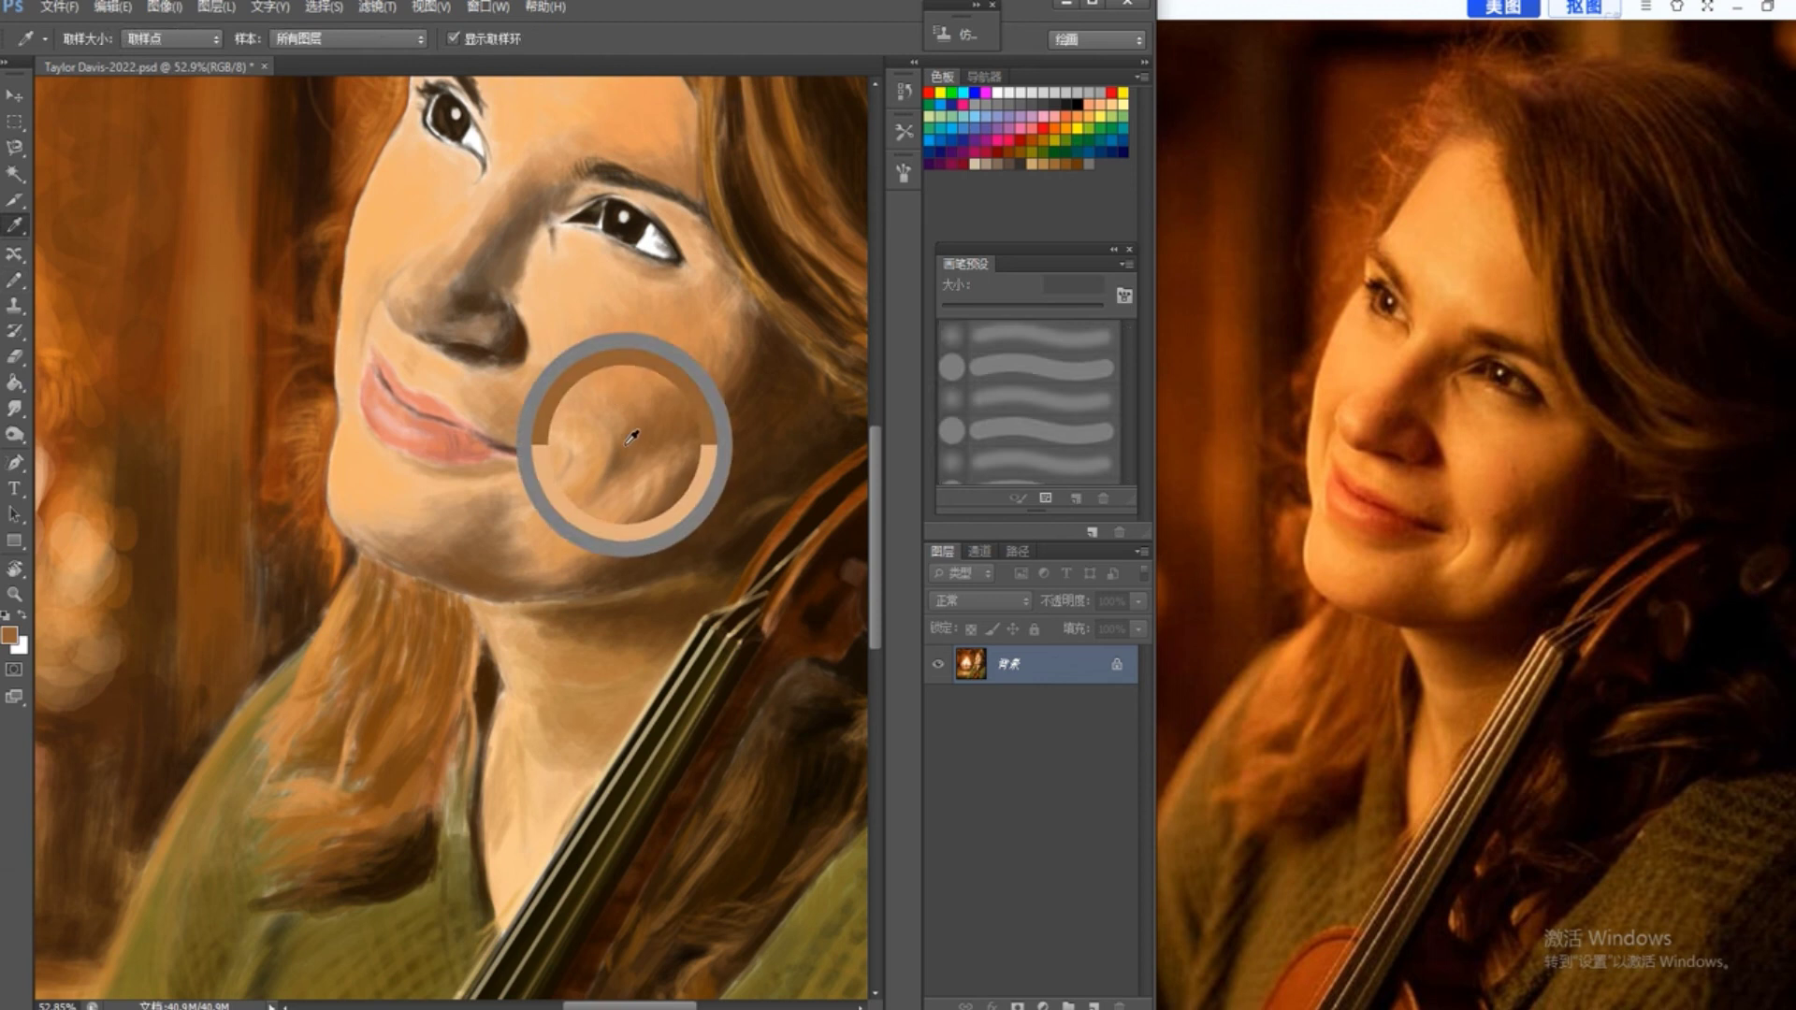
# Step: Choose brown tones and deepen the shading of the cheek beside the mouth with a 16 px brush
pyautogui.click(10, 635)
pyautogui.click(718, 402)
pyautogui.click(993, 267)
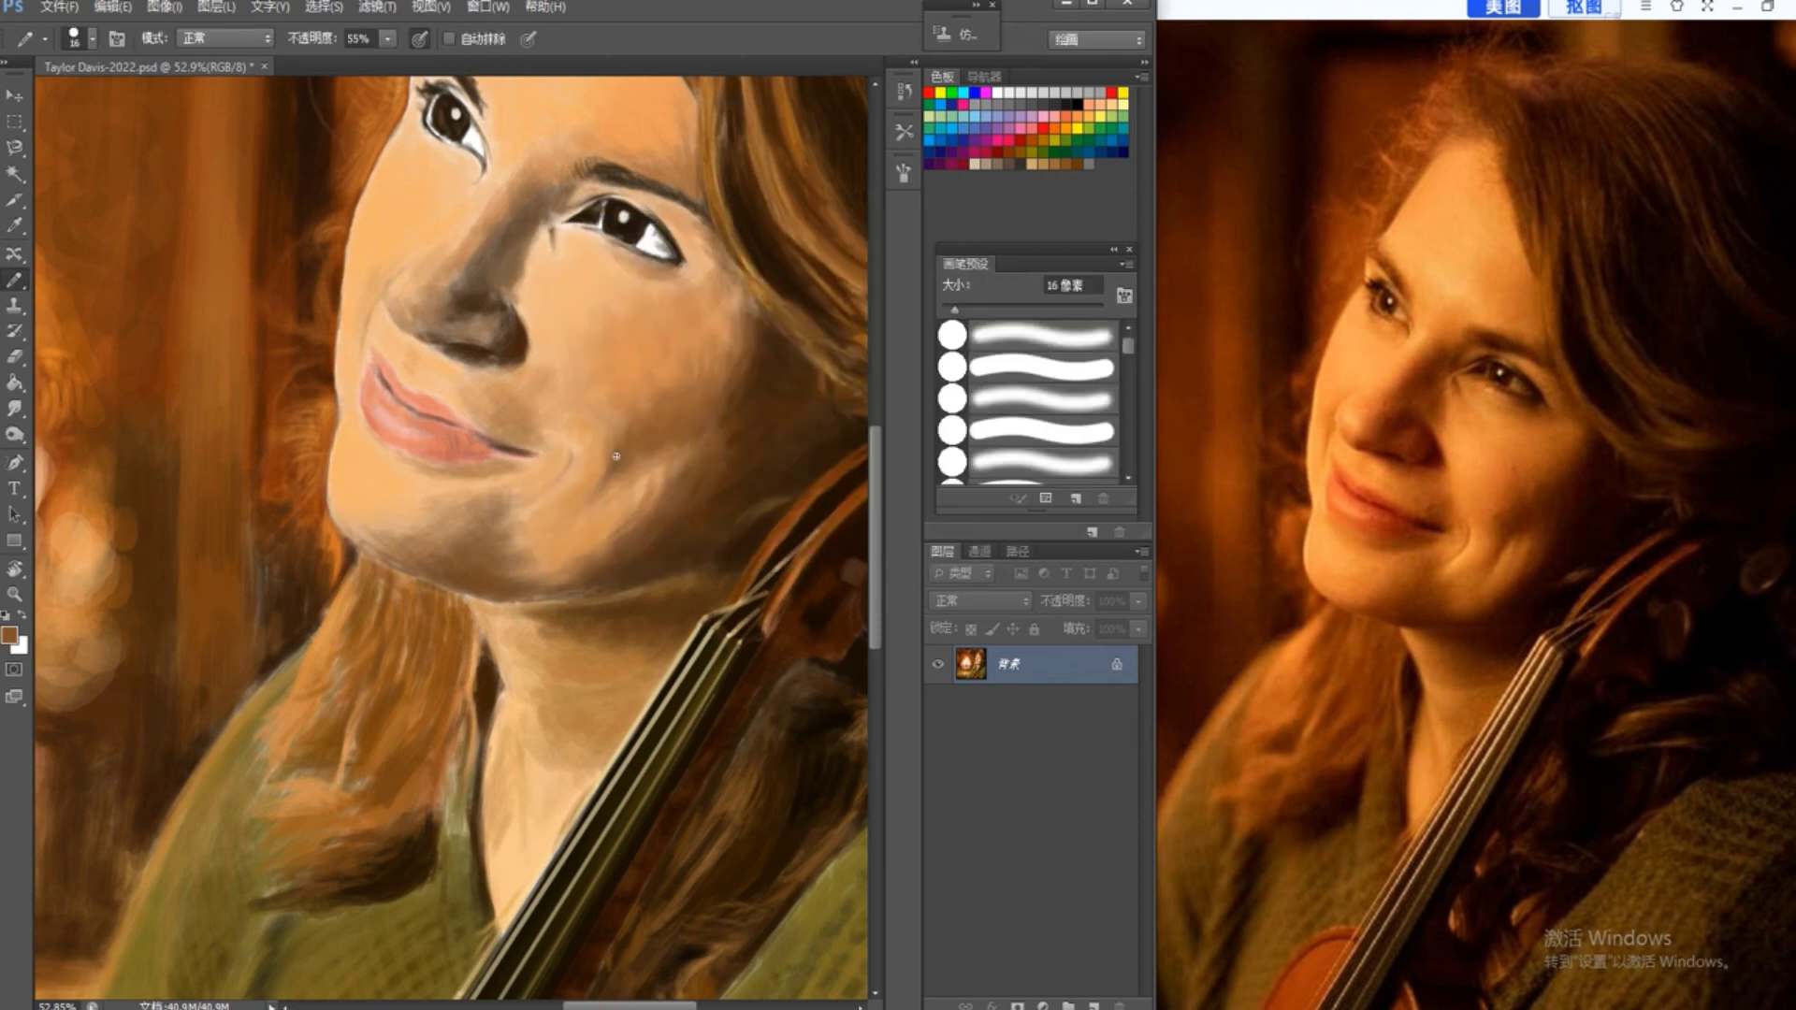
pyautogui.click(9, 635)
pyautogui.click(718, 429)
pyautogui.click(1029, 259)
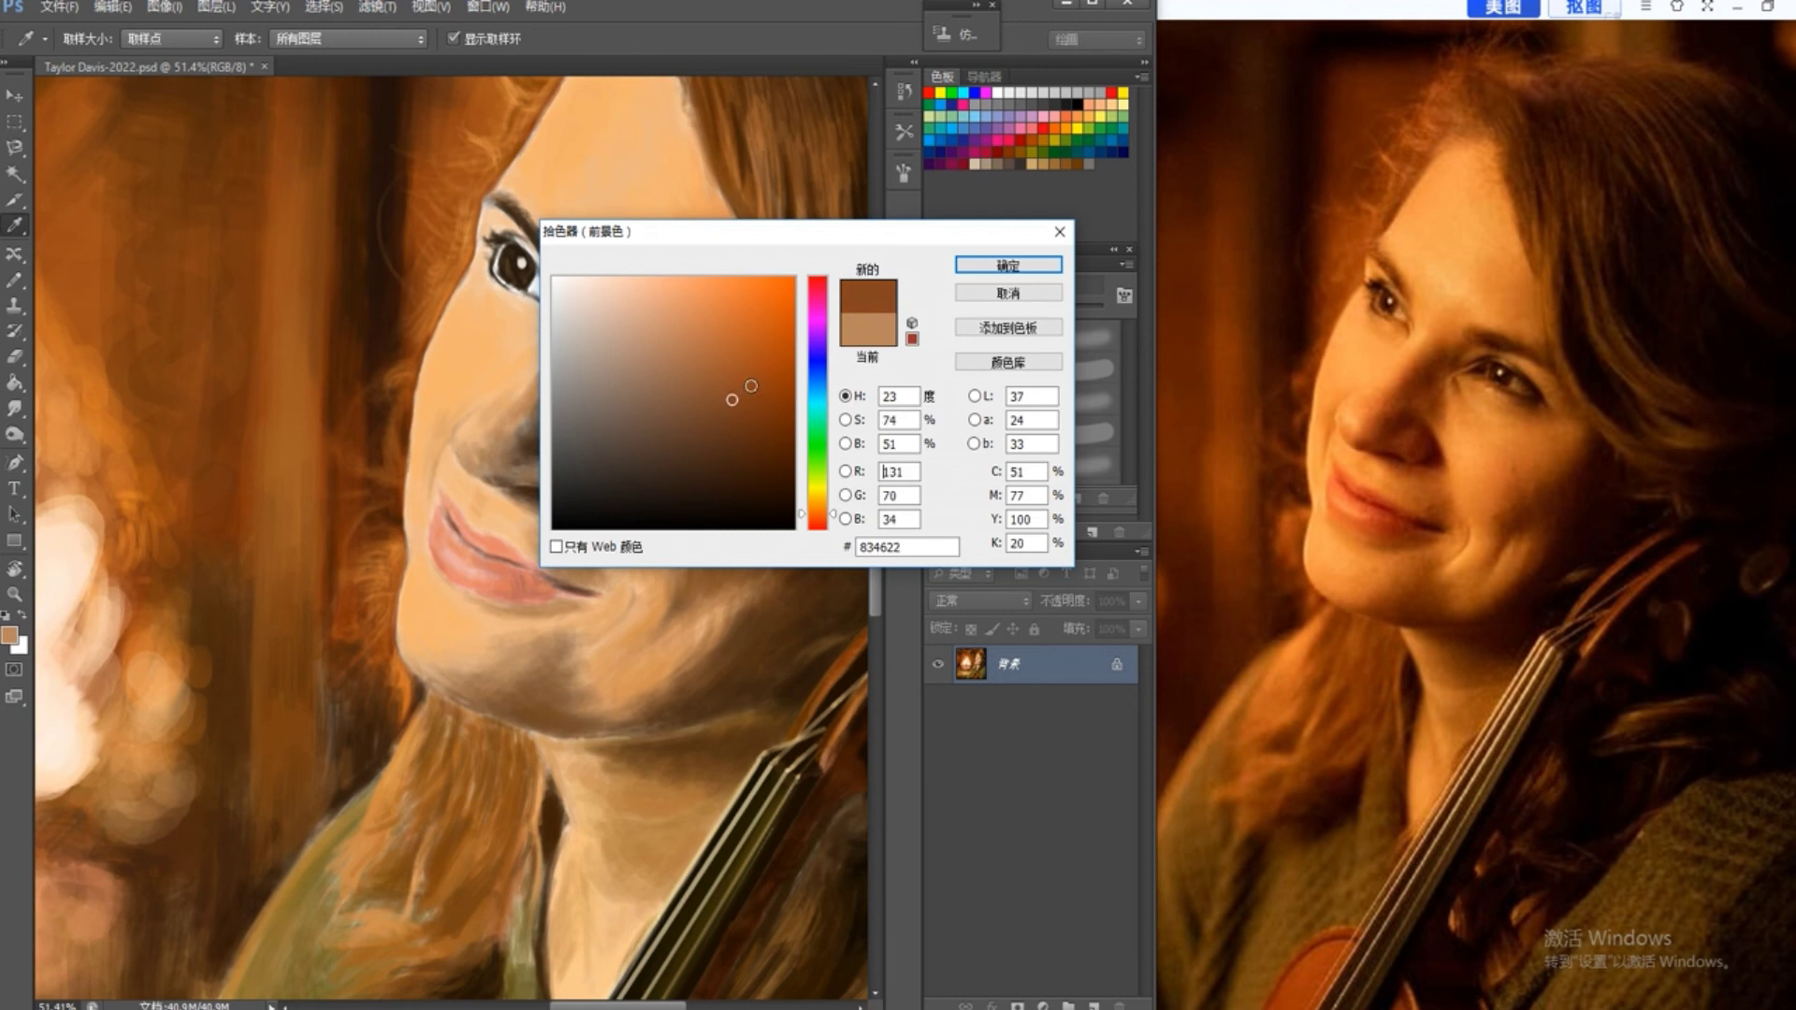
# Step: Choose brown 834622, shade the nose at 19% opacity, then pick a darker brown and reduce the brush size
pyautogui.press('Return')
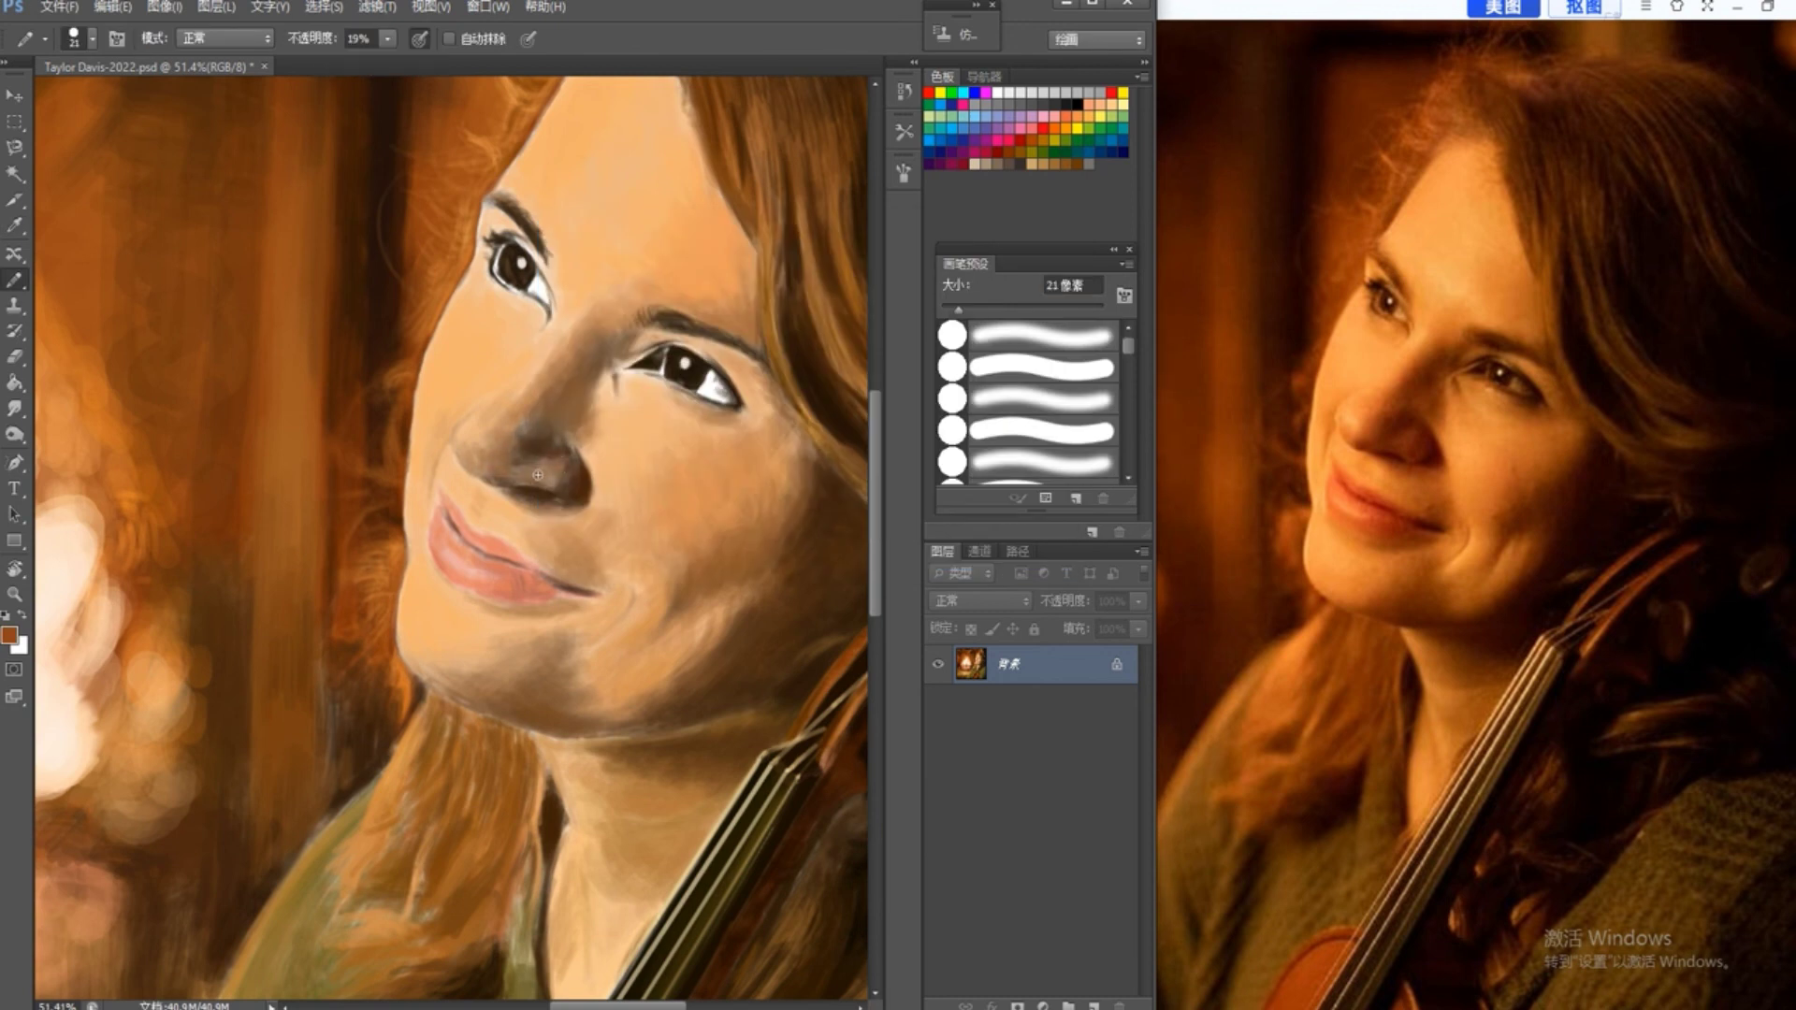
pyautogui.click(10, 635)
pyautogui.click(734, 414)
pyautogui.click(1007, 265)
pyautogui.press('[')
pyautogui.press('[')
# Step: Choose beige e2cbb2 and tone down the white of the left-hand eye with a 5 px brush at 70% opacity
pyautogui.scroll(3, 535, 465)
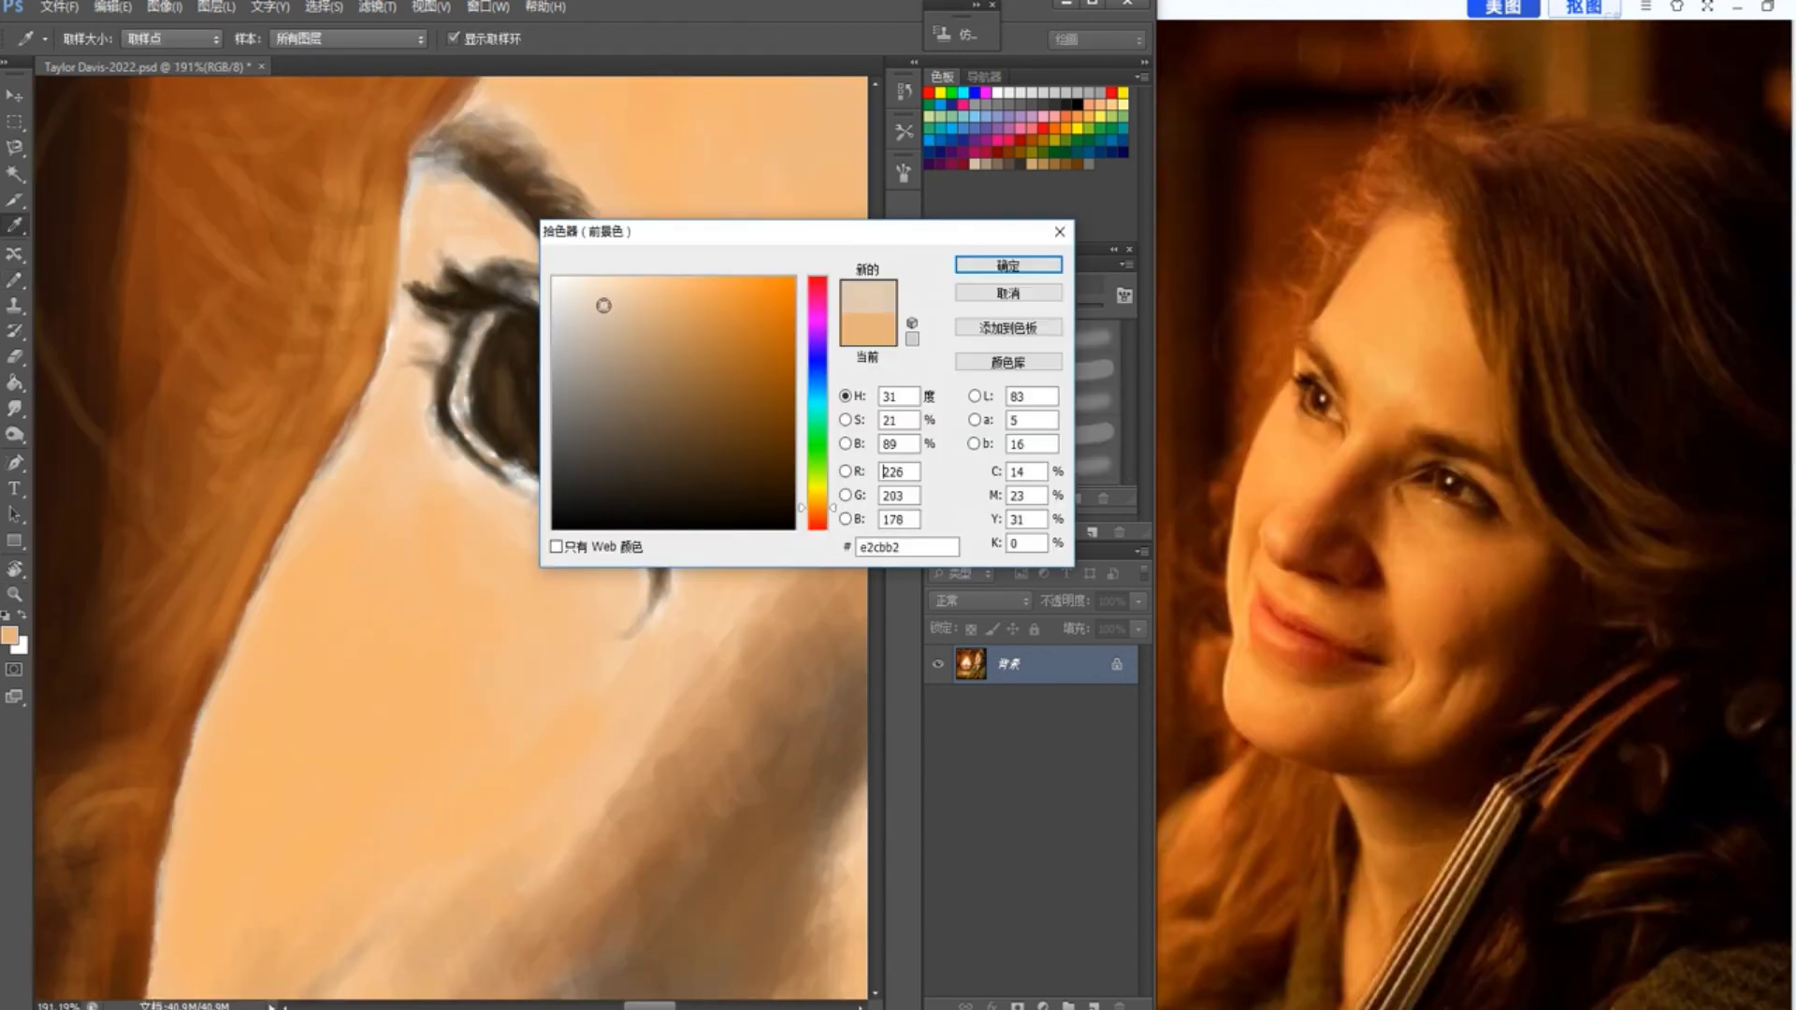
pyautogui.press('Return')
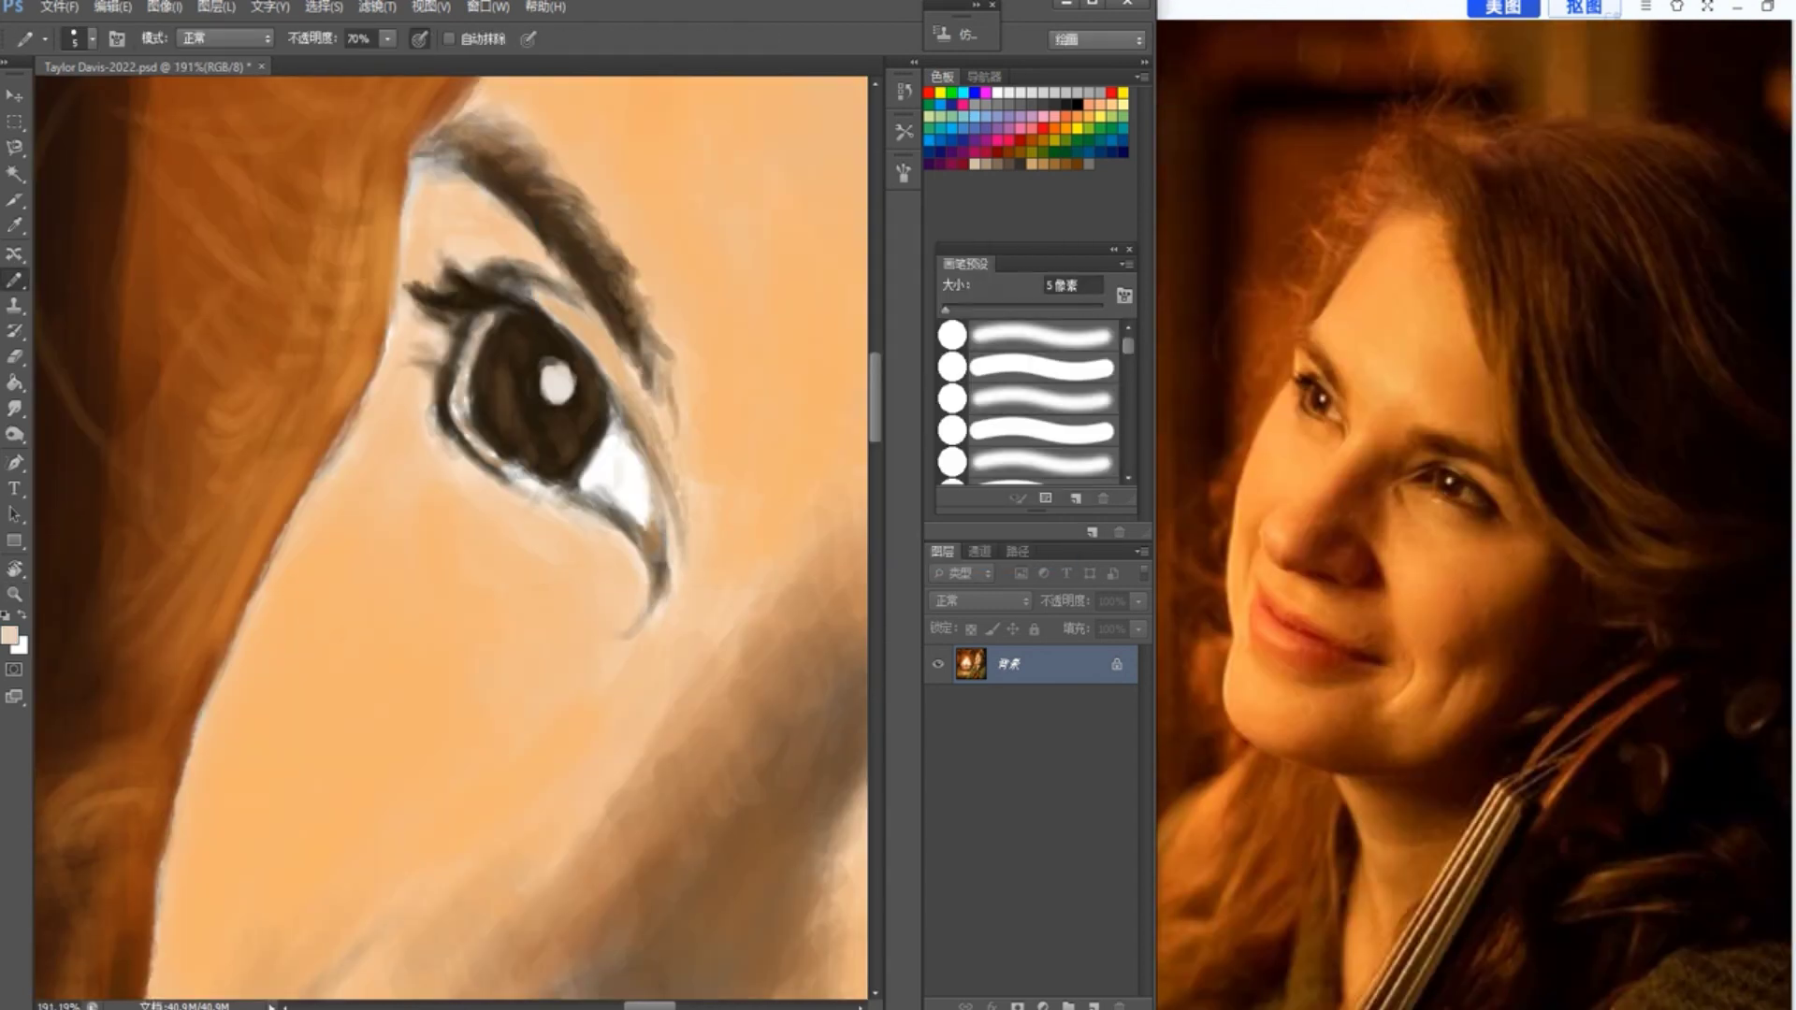
pyautogui.moveTo(588, 483)
pyautogui.mouseDown()
pyautogui.moveTo(618, 439)
pyautogui.moveTo(643, 517)
pyautogui.mouseUp()
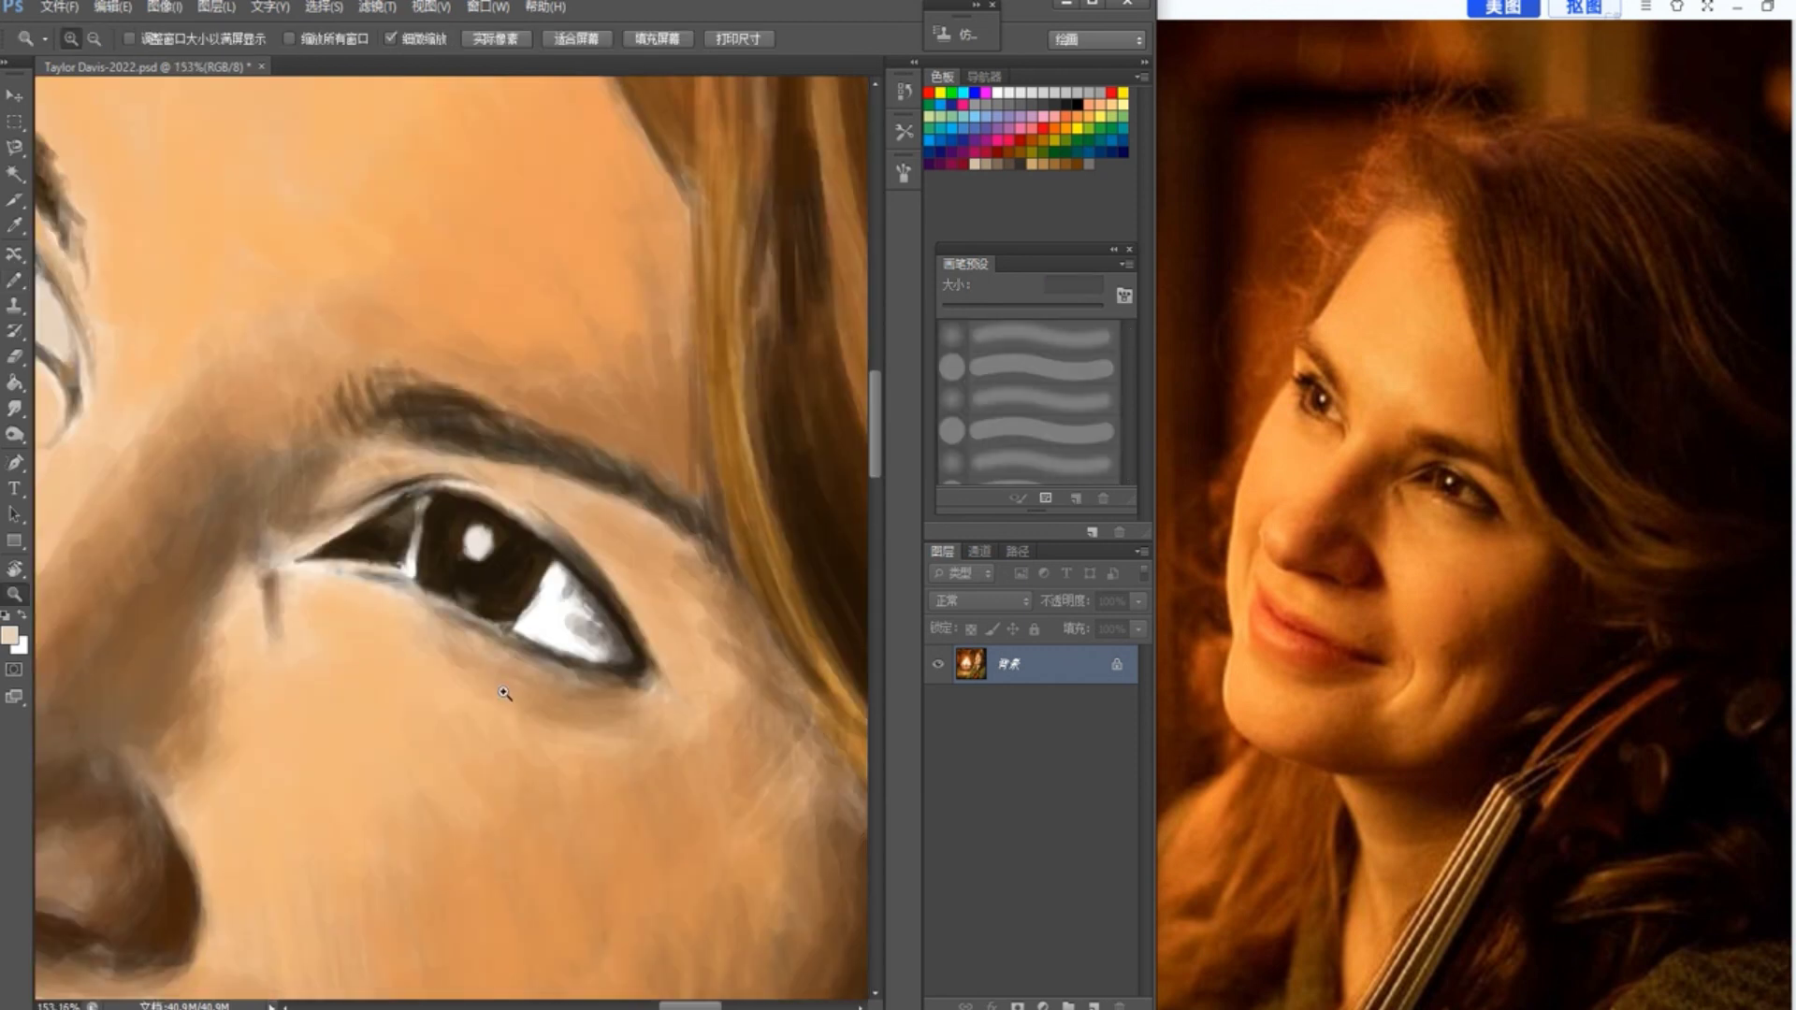
# Step: Tone down the white of the right-hand eye with beige, then sample its edge and choose a near-white grey
pyautogui.moveTo(543, 599)
pyautogui.mouseDown()
pyautogui.moveTo(579, 538)
pyautogui.moveTo(569, 570)
pyautogui.moveTo(602, 634)
pyautogui.moveTo(541, 589)
pyautogui.mouseUp()
pyautogui.click(9, 635)
pyautogui.click(617, 597)
pyautogui.click(555, 295)
pyautogui.press('Return')
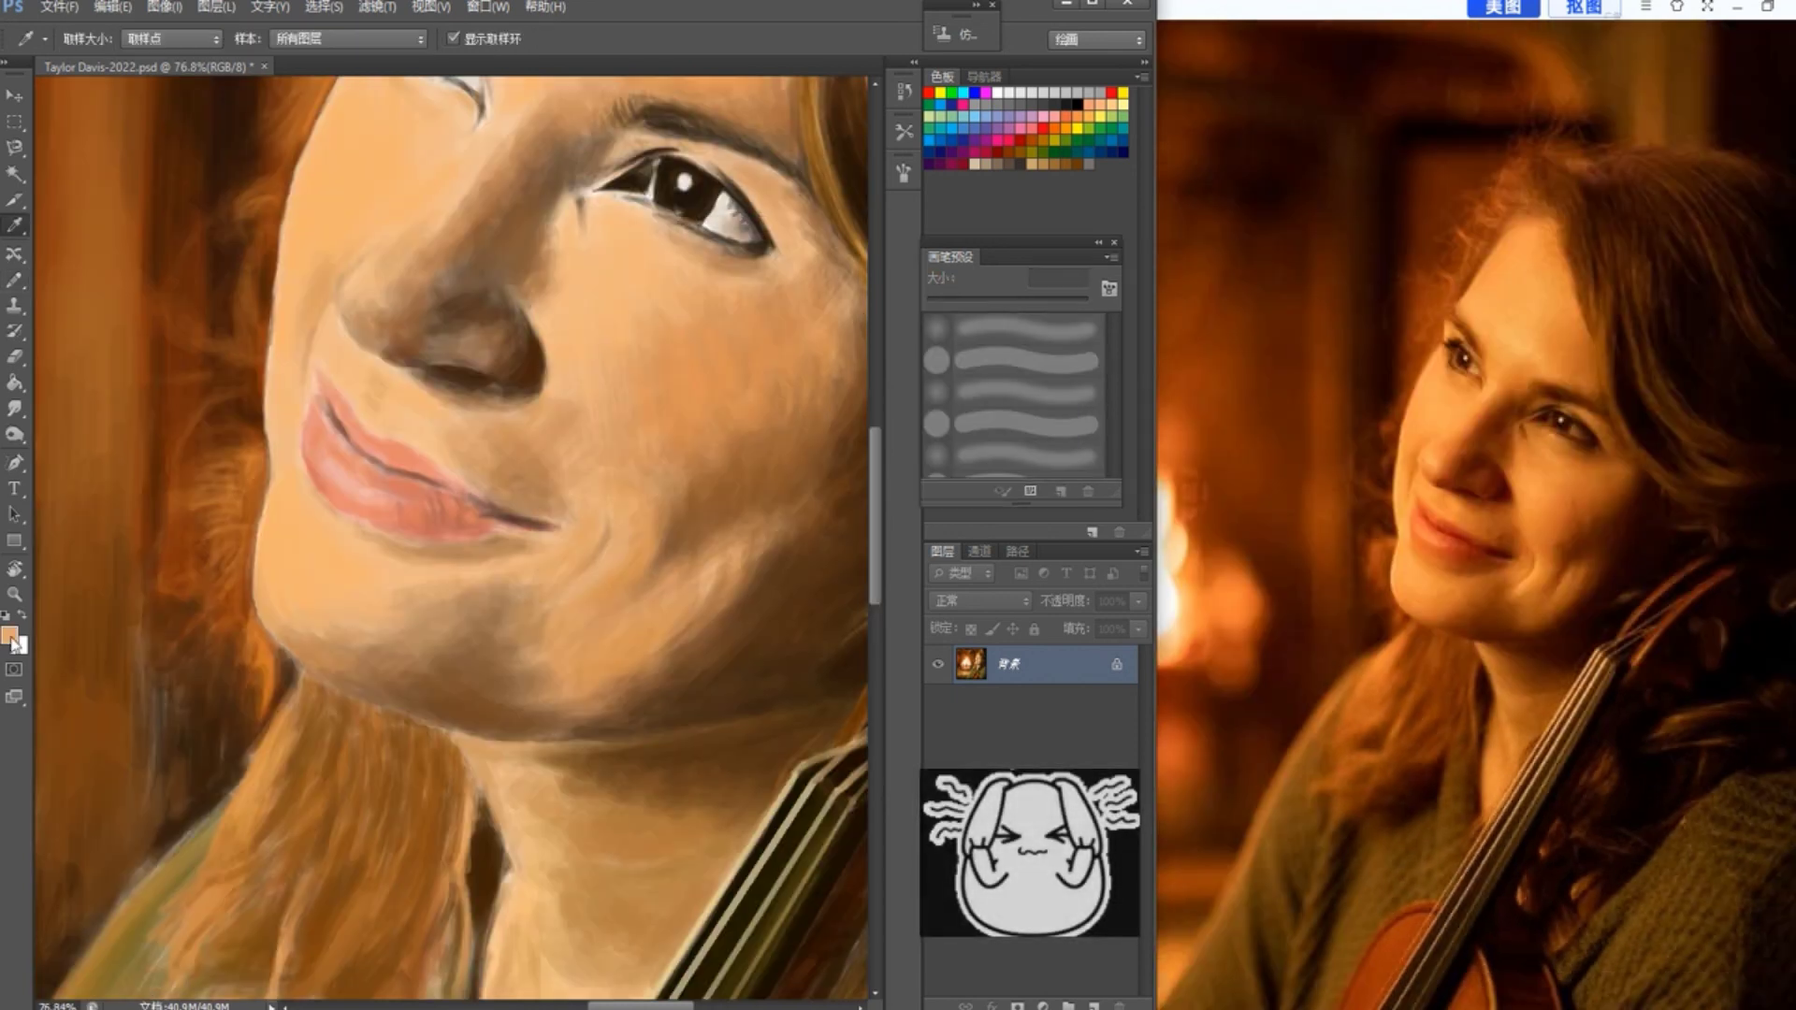
pyautogui.press('b')
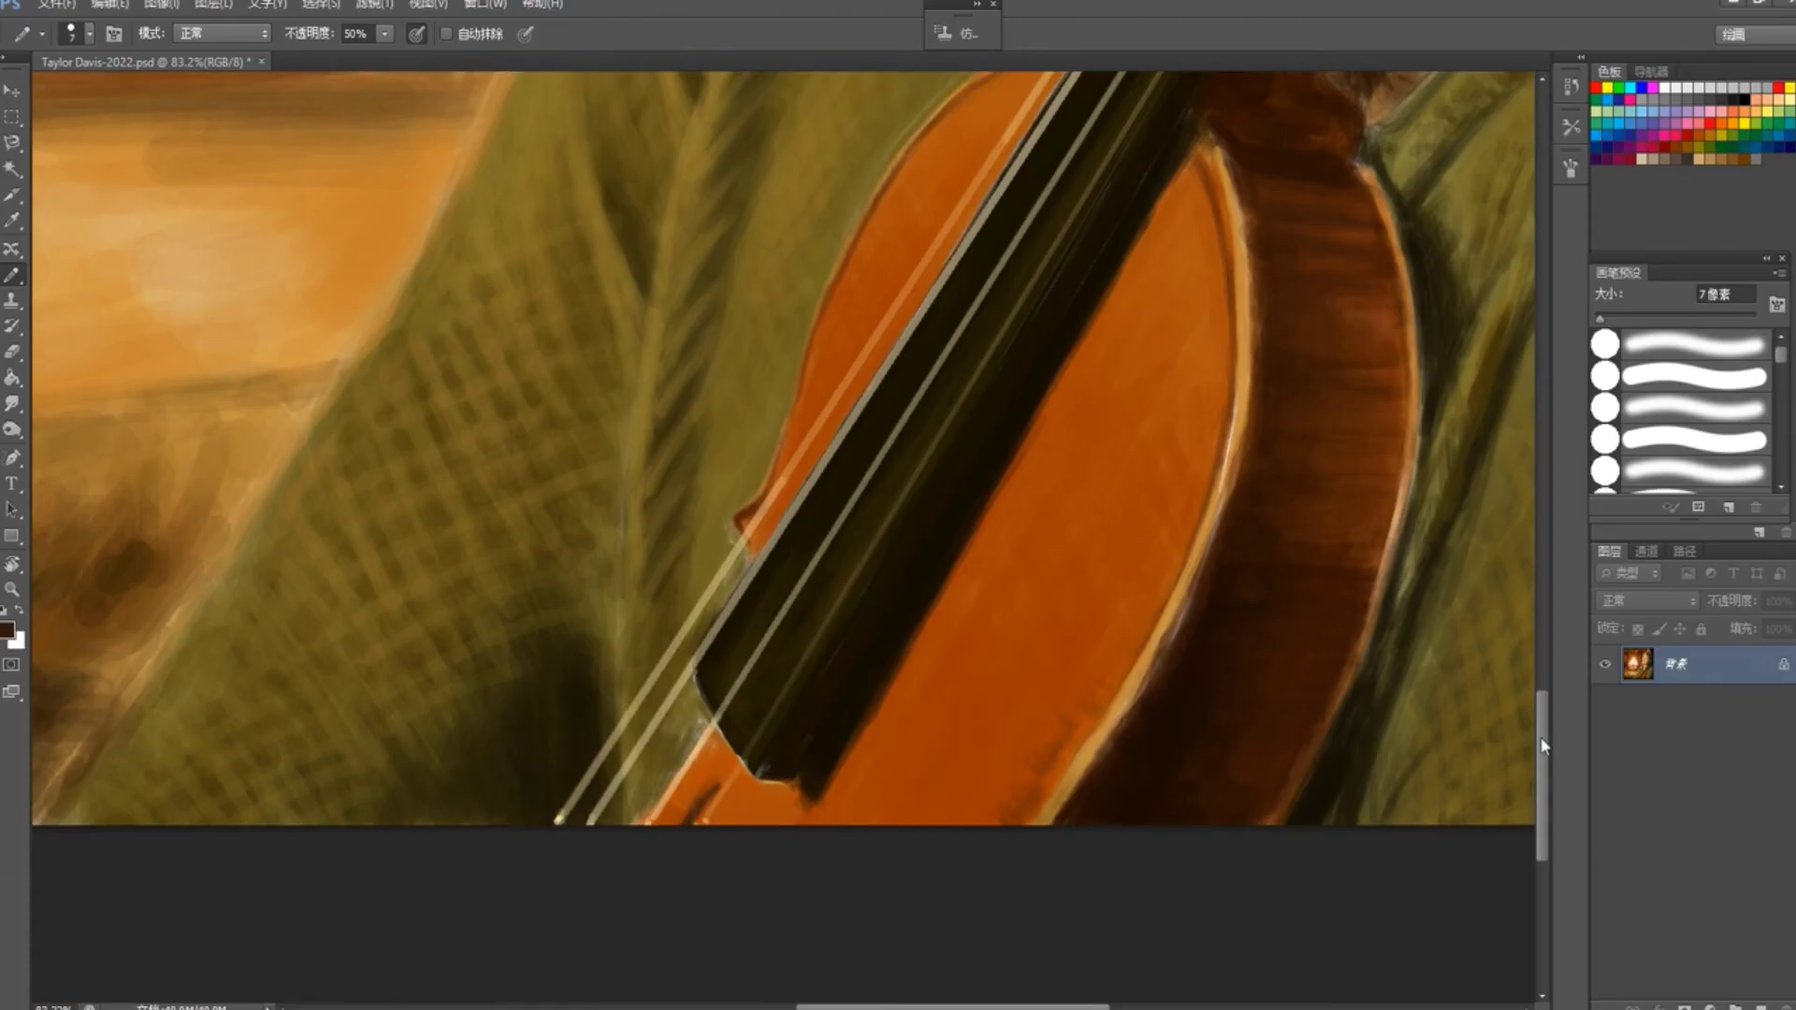
pyautogui.hotkey('ctrl', '0')
pyautogui.moveTo(1350, 545); pyautogui.dragTo(1169, 543)
pyautogui.moveTo(1542, 533); pyautogui.dragTo(1543, 488)
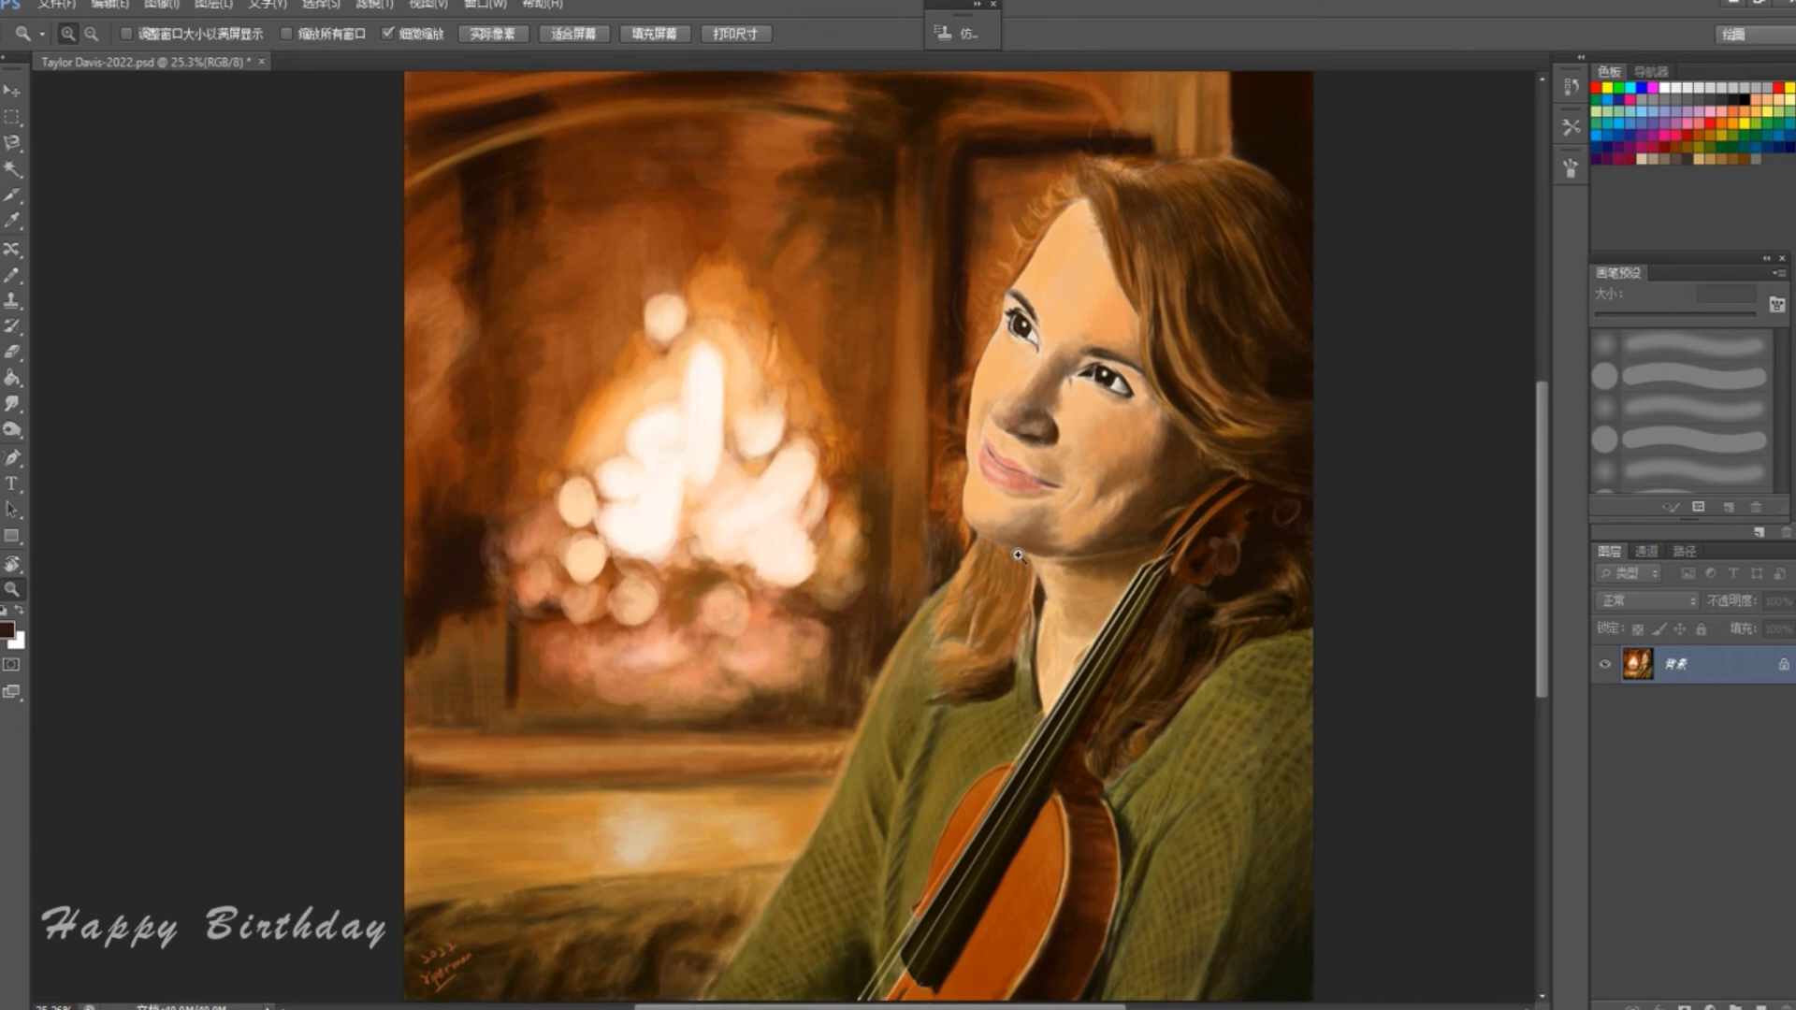
pyautogui.moveTo(1019, 530); pyautogui.dragTo(1001, 530)
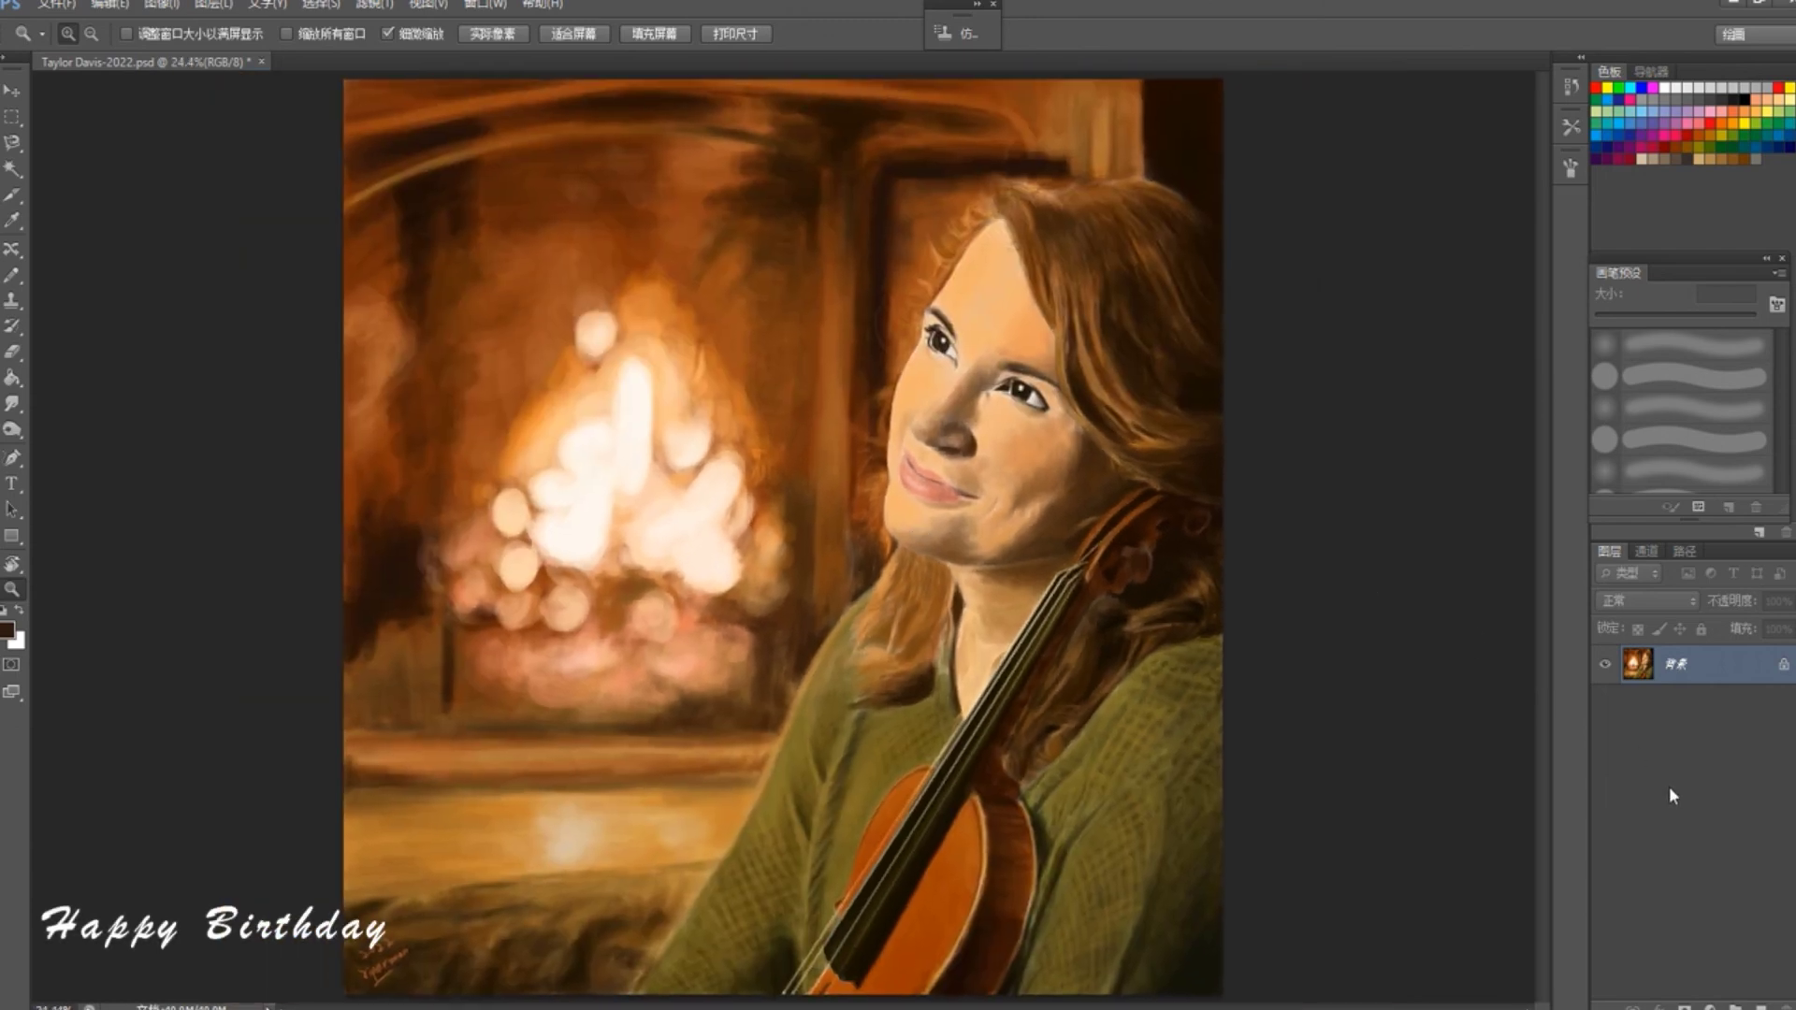